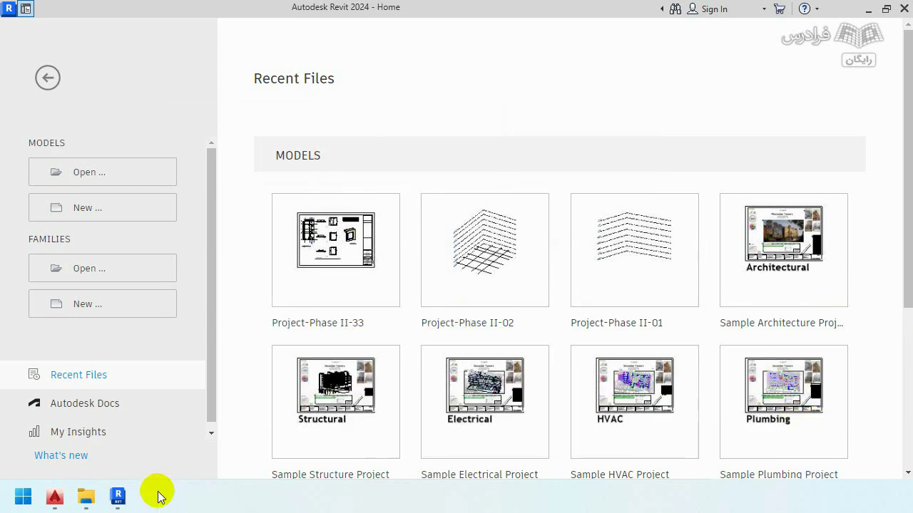
# Step: Zoom through the Steel Project sheets in AutoCAD, then bring the File and codes folder forward
pyautogui.click(56, 498)
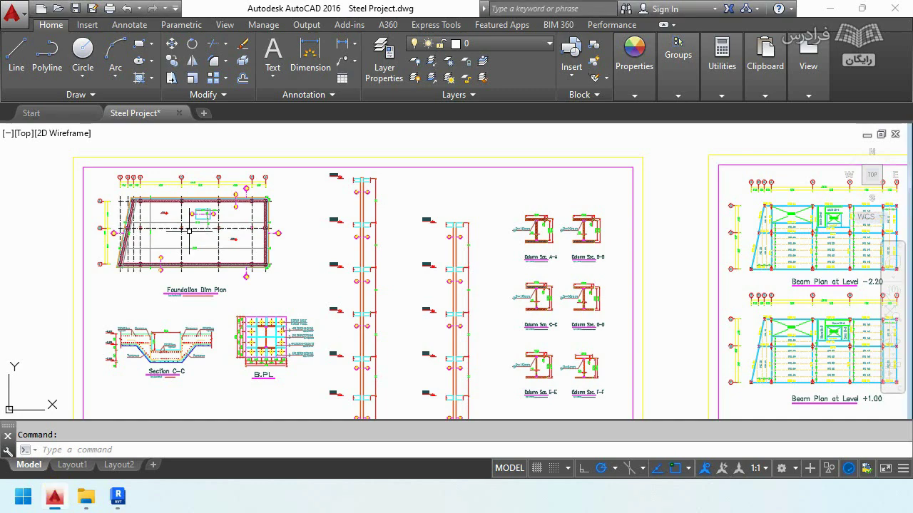
pyautogui.scroll(-3, 327, 224)
pyautogui.scroll(4, 338, 253)
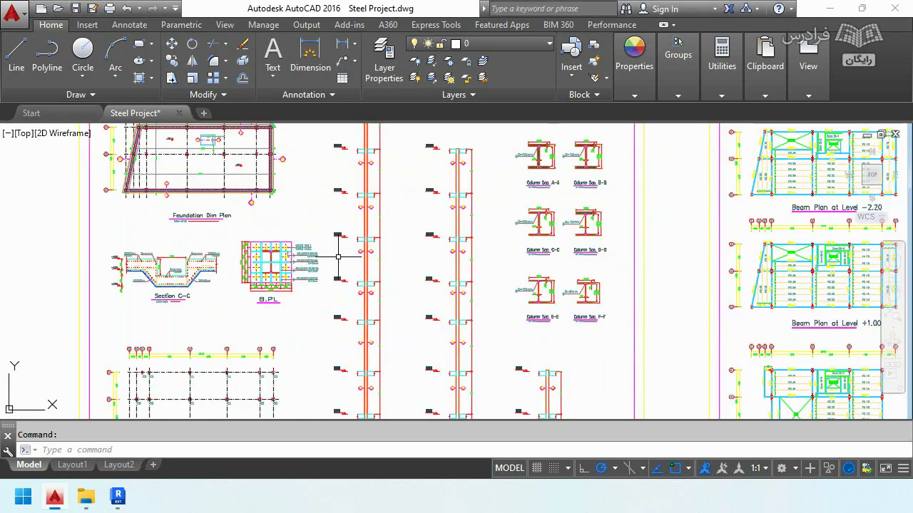
pyautogui.scroll(-2, 345, 257)
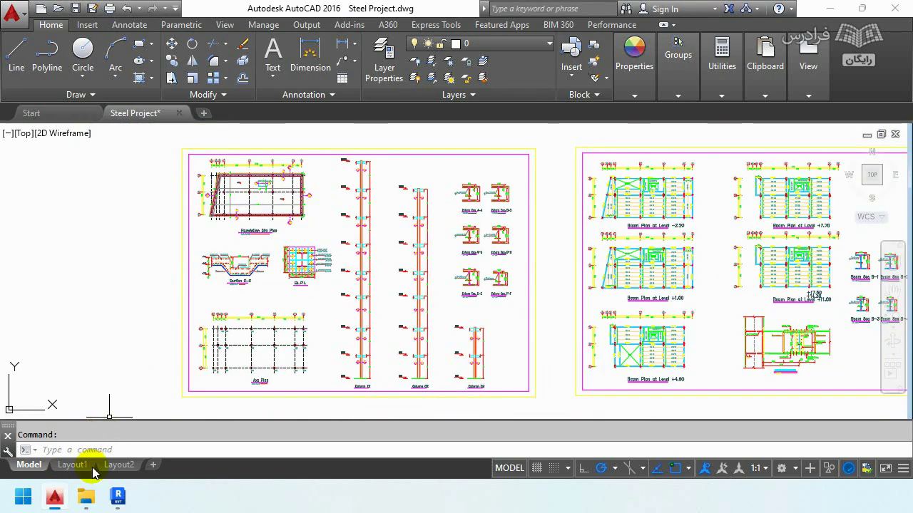
pyautogui.moveTo(55, 497)
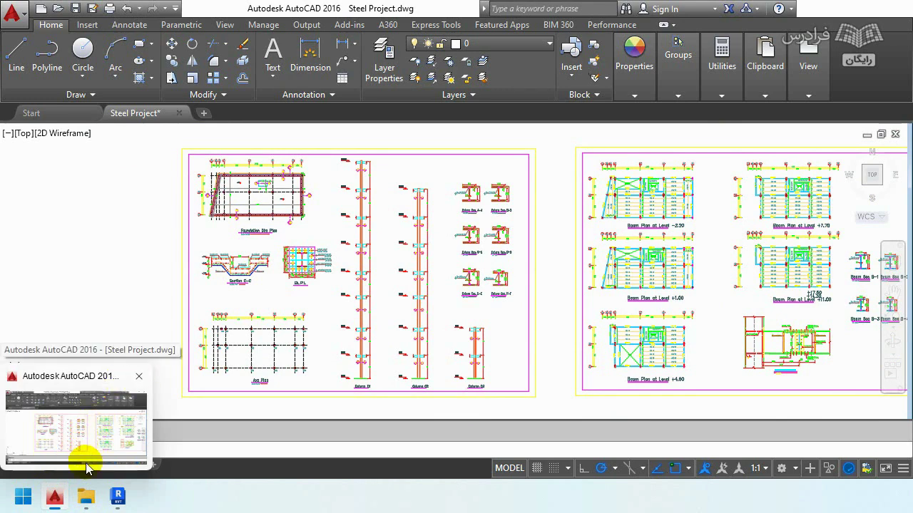
pyautogui.click(86, 494)
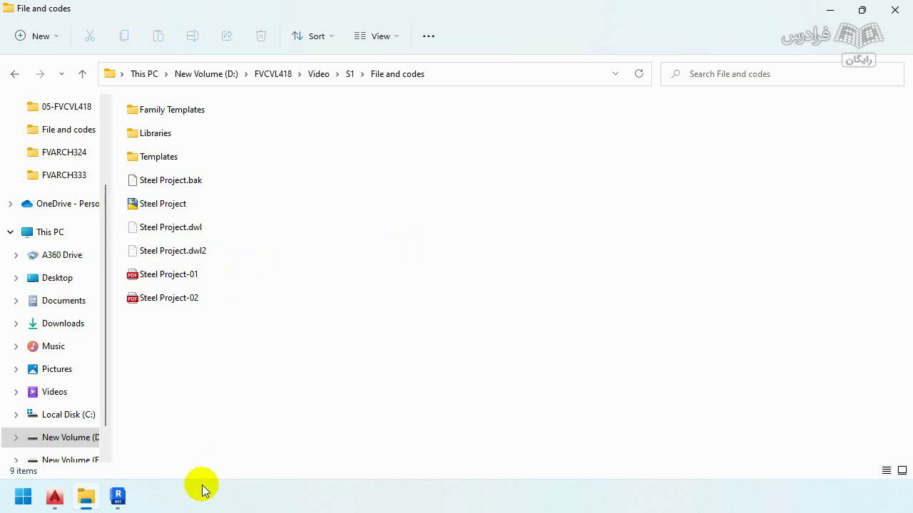
# Step: Return to the Steel Project.dwg drawing in AutoCAD 2016
pyautogui.click(55, 499)
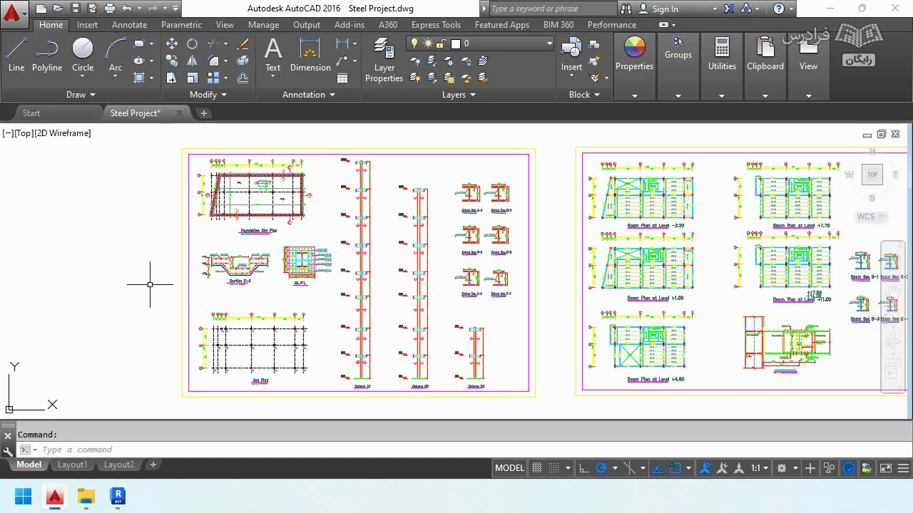
# Step: Switch to Revit 2024's Home page listing the recent models
pyautogui.click(119, 497)
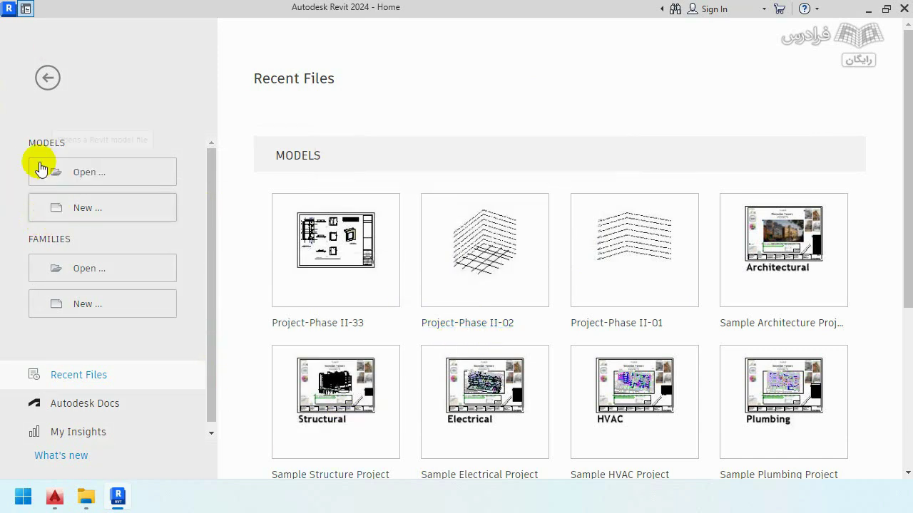
# Step: Check the New Project template list, cancel without creating a project, and leave Home for the workspace
pyautogui.click(77, 205)
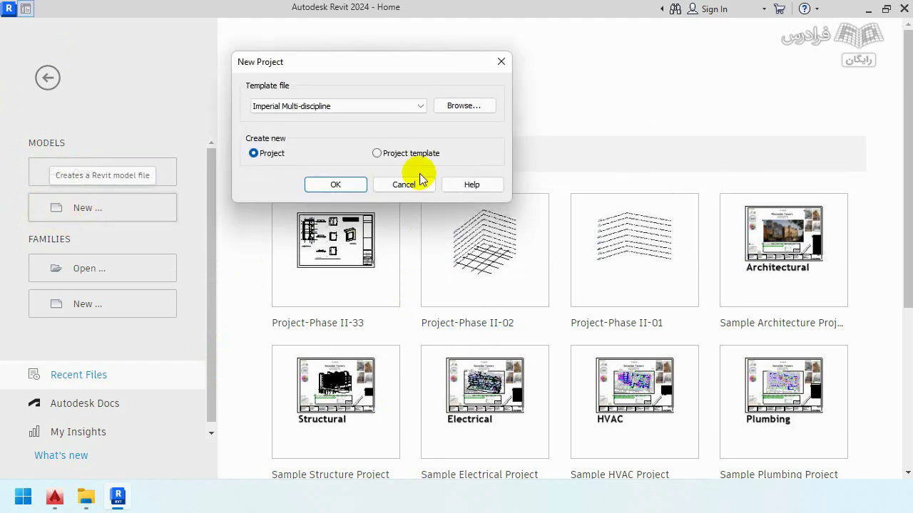
pyautogui.click(341, 116)
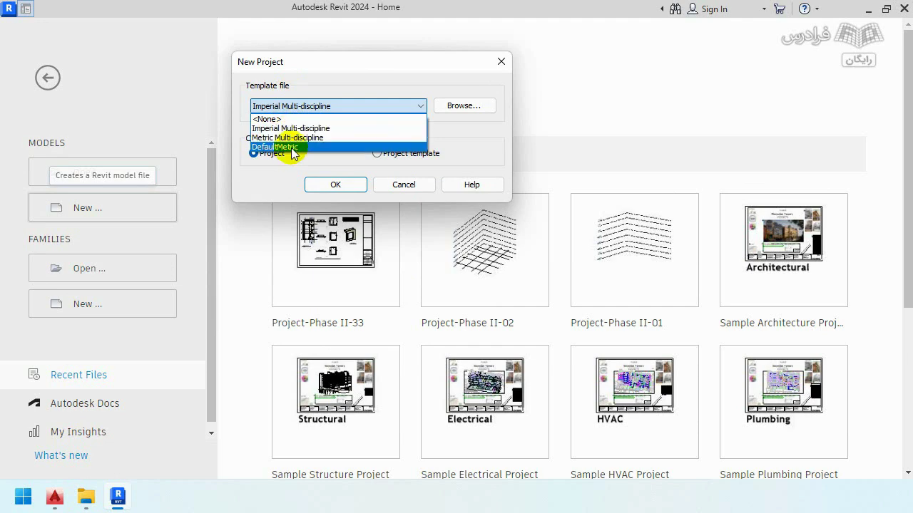
pyautogui.click(365, 86)
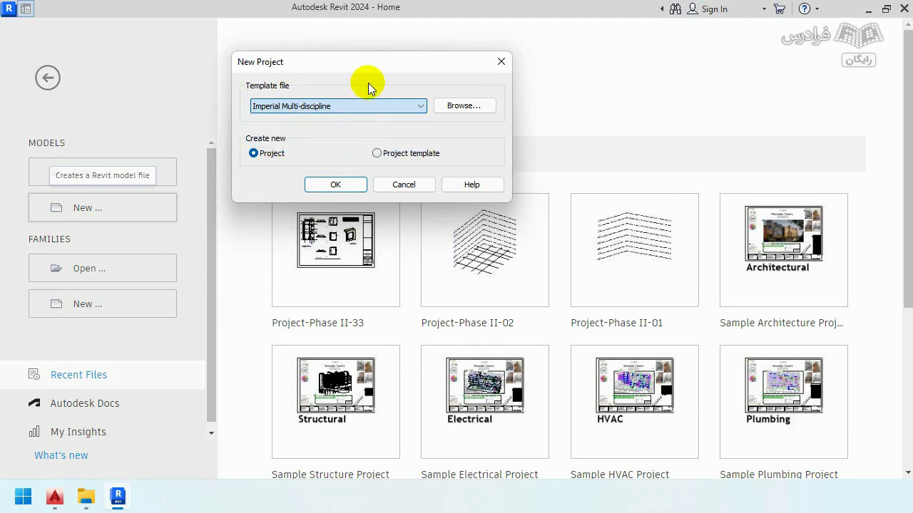
pyautogui.click(400, 190)
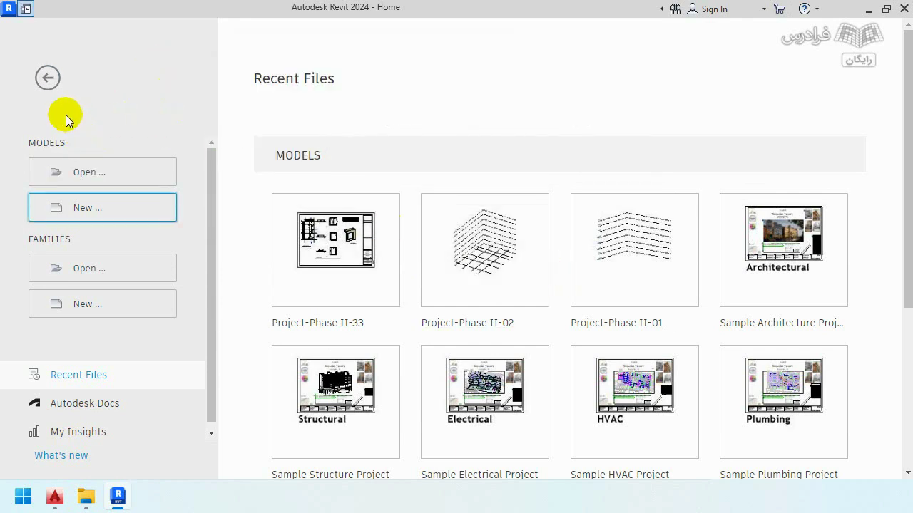
pyautogui.click(48, 78)
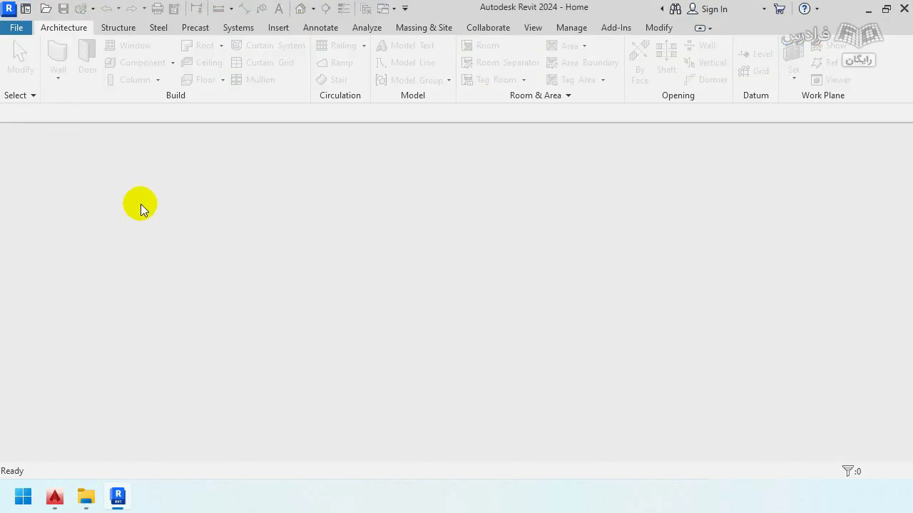
# Step: Open Revit Options at File Locations to view the three listed project templates
pyautogui.click(16, 32)
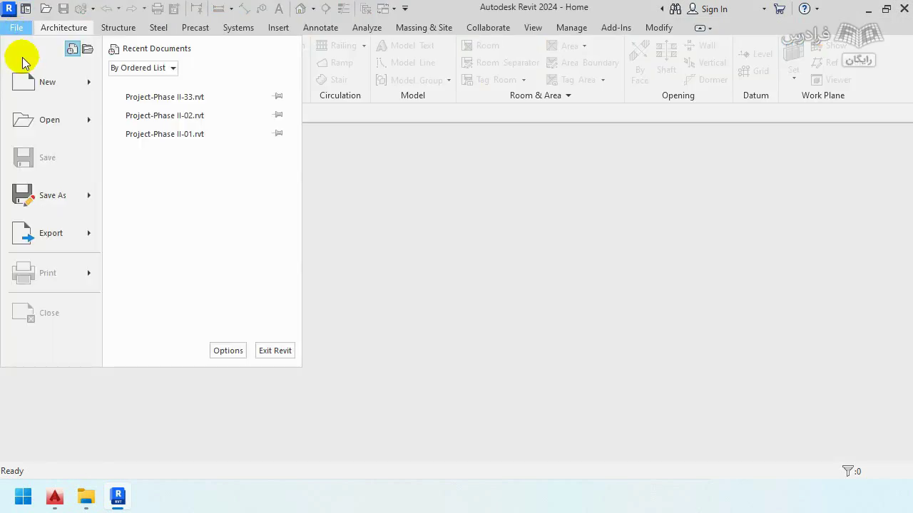
pyautogui.click(216, 349)
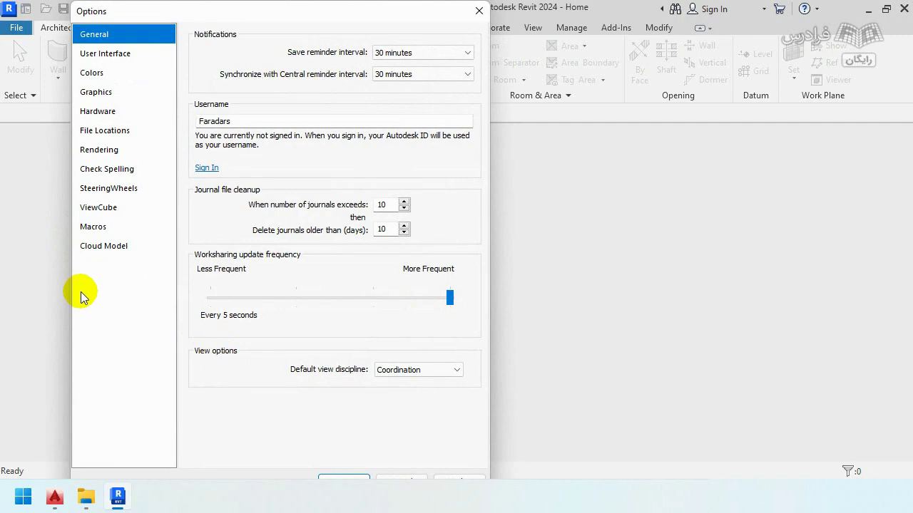
pyautogui.click(101, 136)
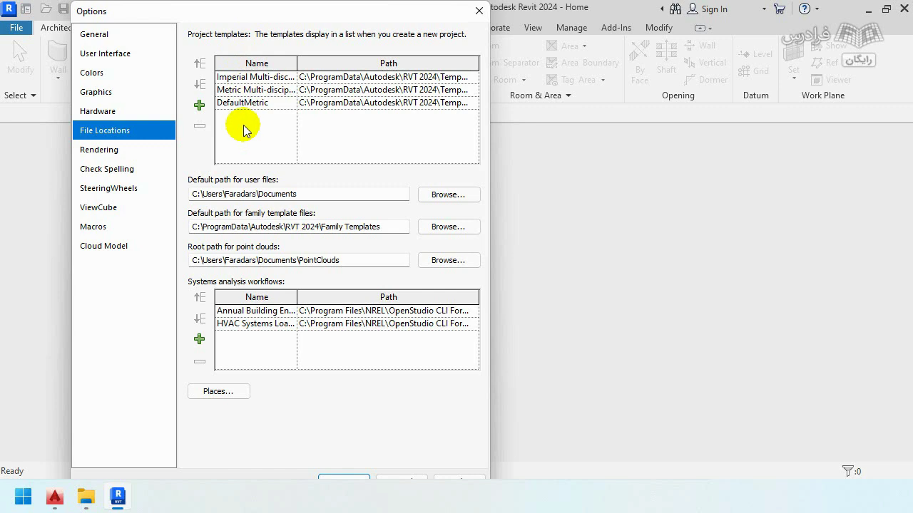
# Step: Start adding a project template and browse to C:\ProgramData\Autodesk
pyautogui.click(199, 107)
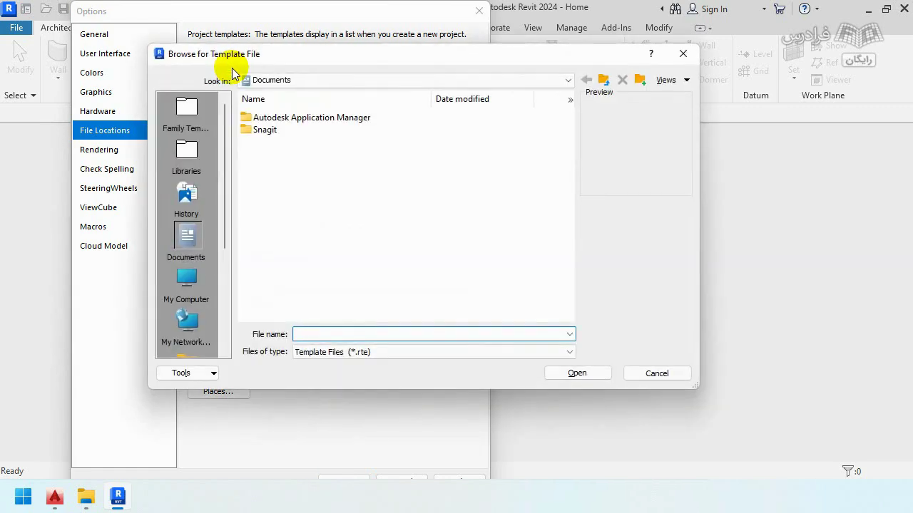
pyautogui.click(247, 79)
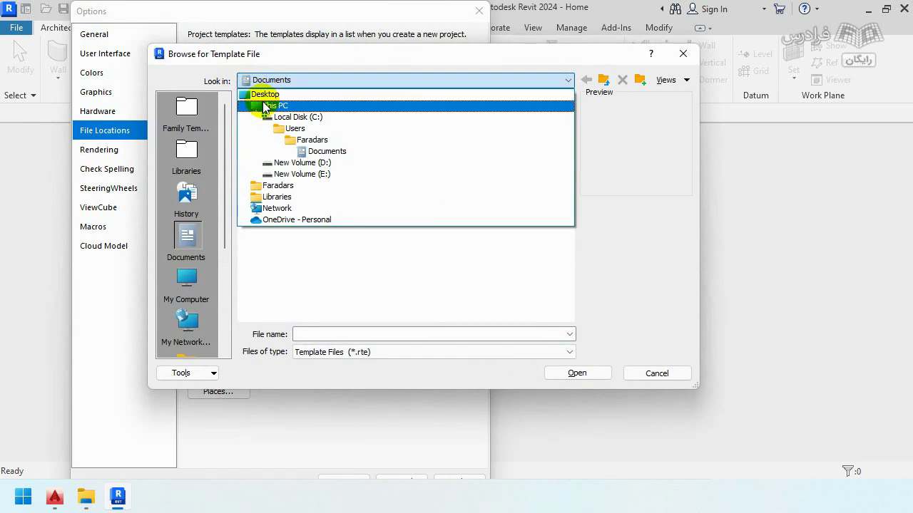
pyautogui.click(291, 117)
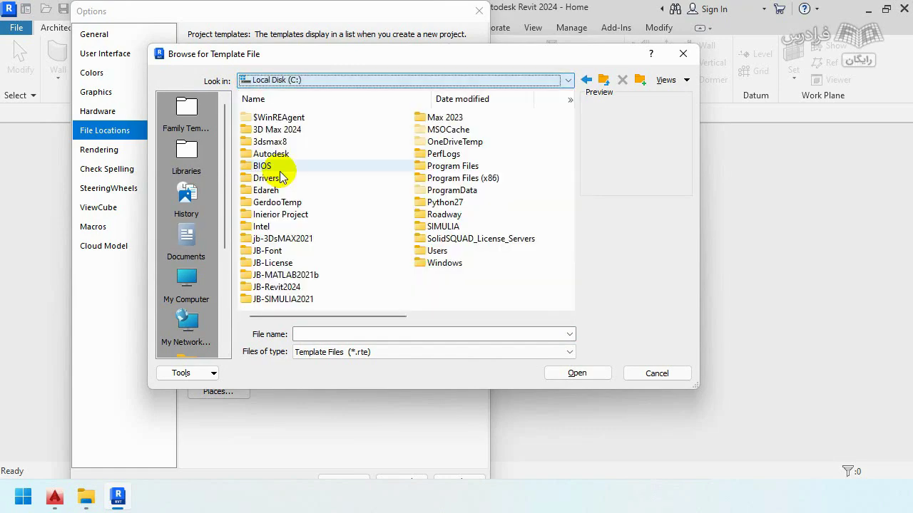
pyautogui.doubleClick(426, 190)
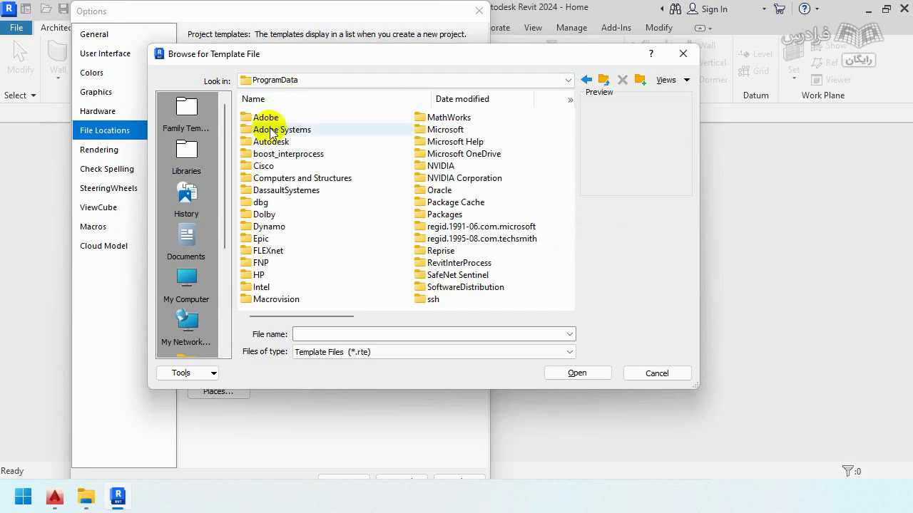
pyautogui.doubleClick(271, 143)
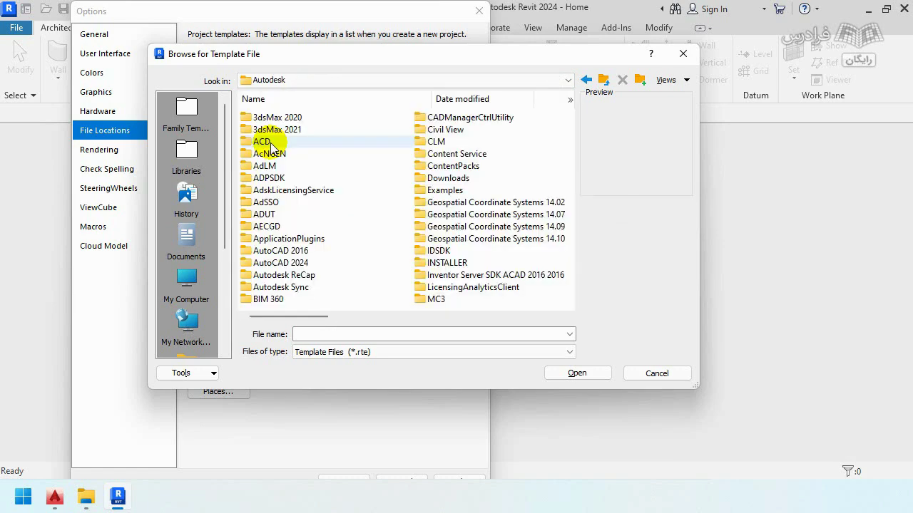
pyautogui.scroll(-5, 337, 196)
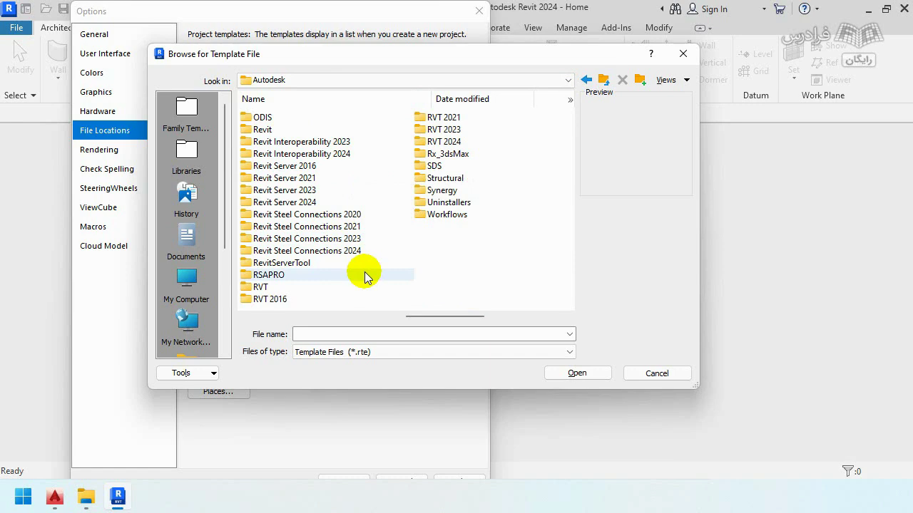
# Step: Add Structural Analysis-DefaultMetric.rte from RVT 2024\Templates\English, then bring File Explorer forward
pyautogui.doubleClick(435, 142)
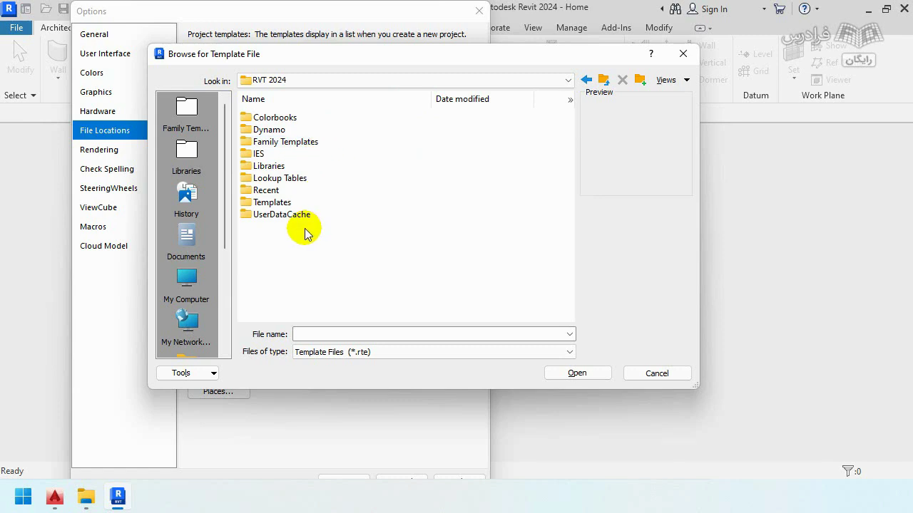
pyautogui.doubleClick(273, 203)
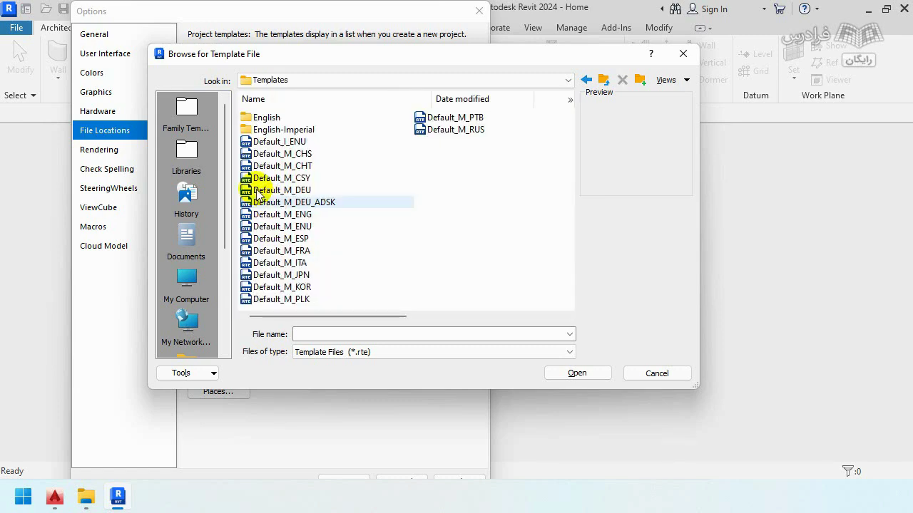
pyautogui.doubleClick(260, 121)
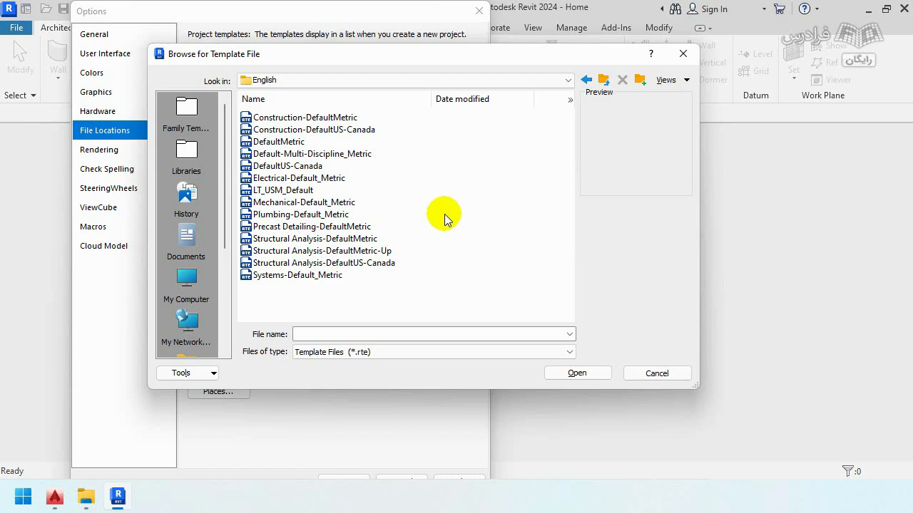
pyautogui.click(267, 241)
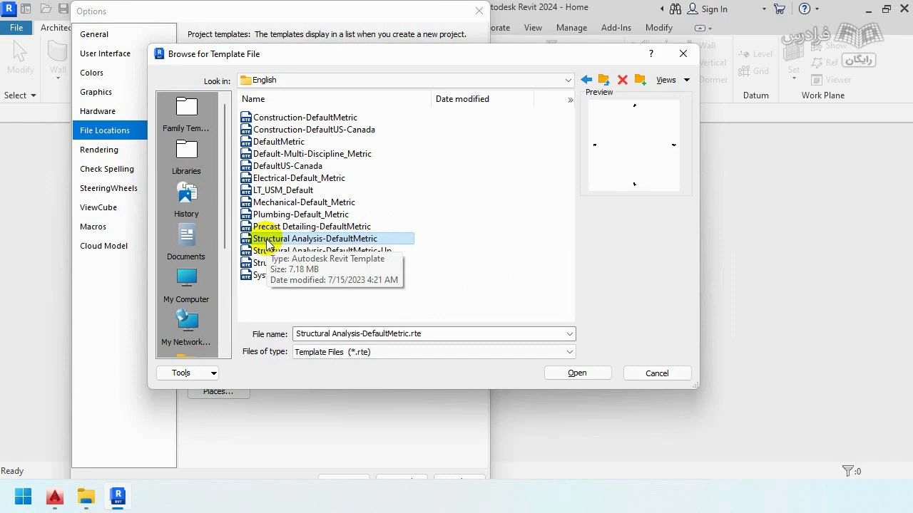
pyautogui.click(581, 376)
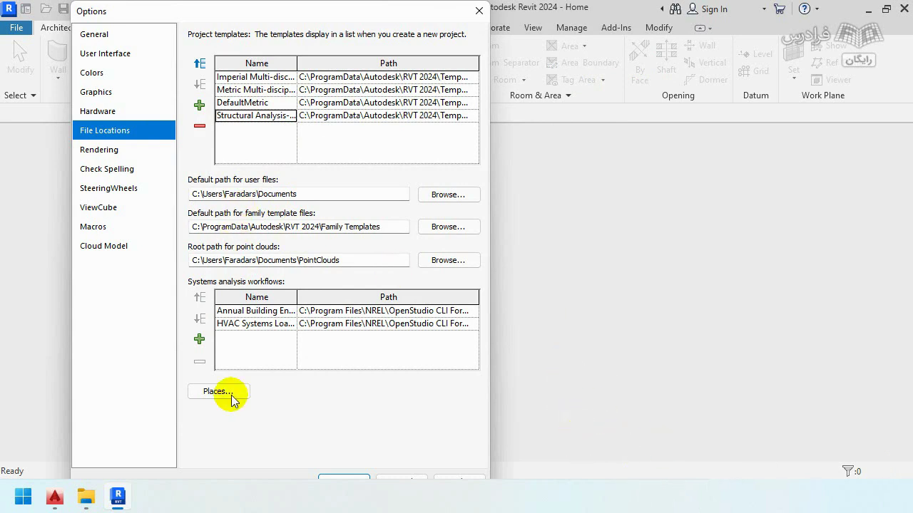
pyautogui.click(90, 503)
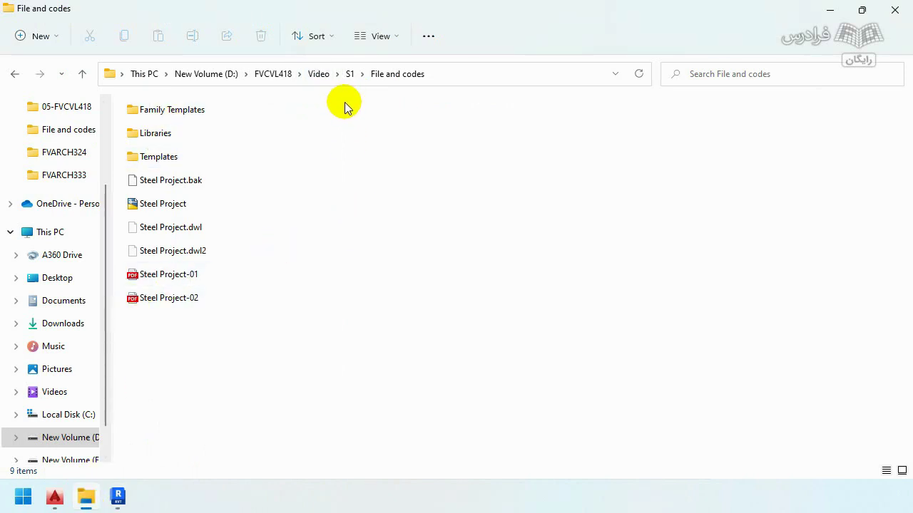
# Step: Browse the Templates and English folders in File Explorer, then return to Revit's Options
pyautogui.doubleClick(153, 156)
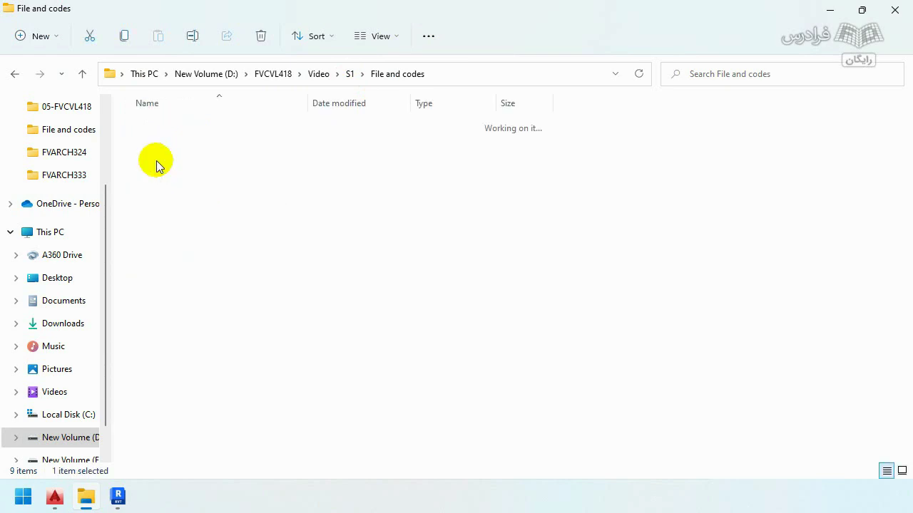
pyautogui.doubleClick(165, 126)
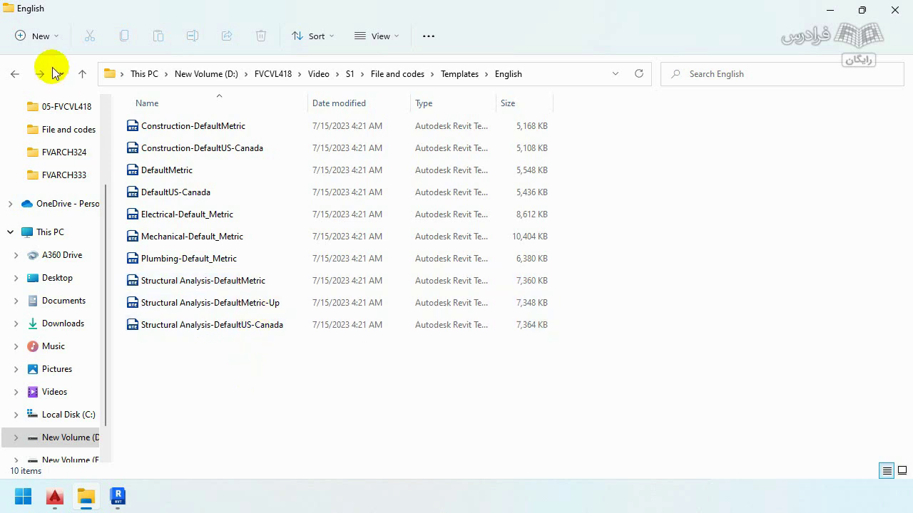
pyautogui.click(13, 73)
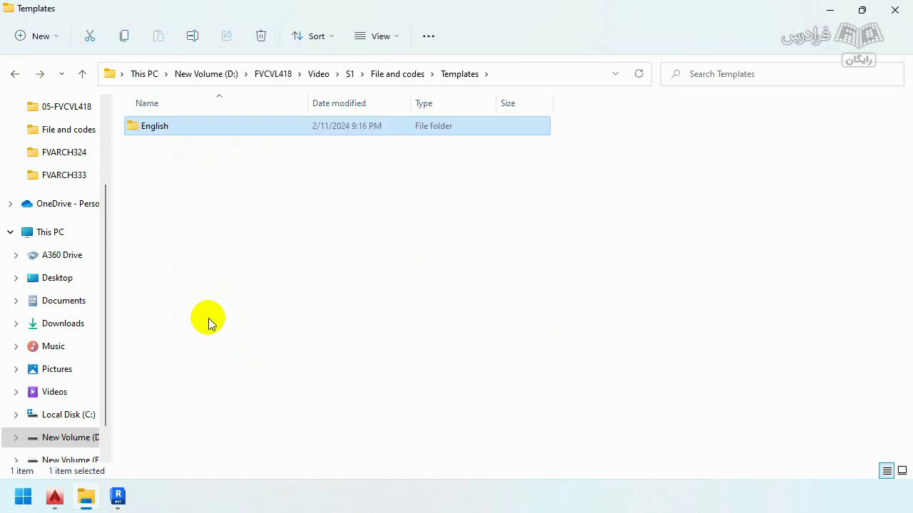
pyautogui.click(118, 497)
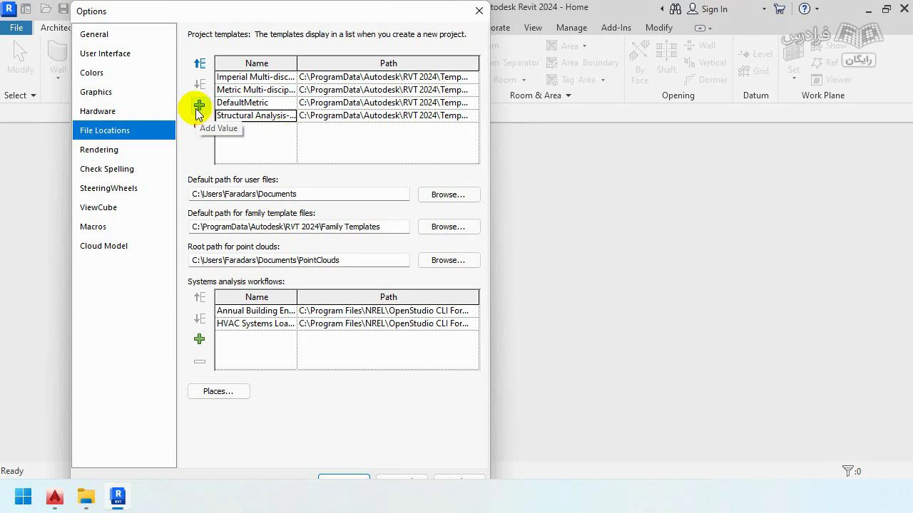
# Step: Confirm Options, create a project from Structural Analysis-DefaultMetric, then switch to AutoCAD's Steel Project drawing
pyautogui.click(331, 478)
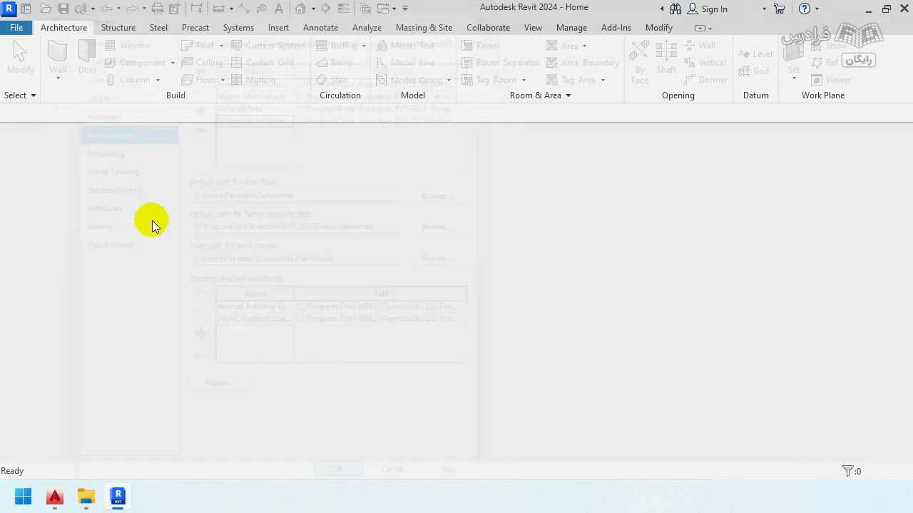
pyautogui.click(25, 9)
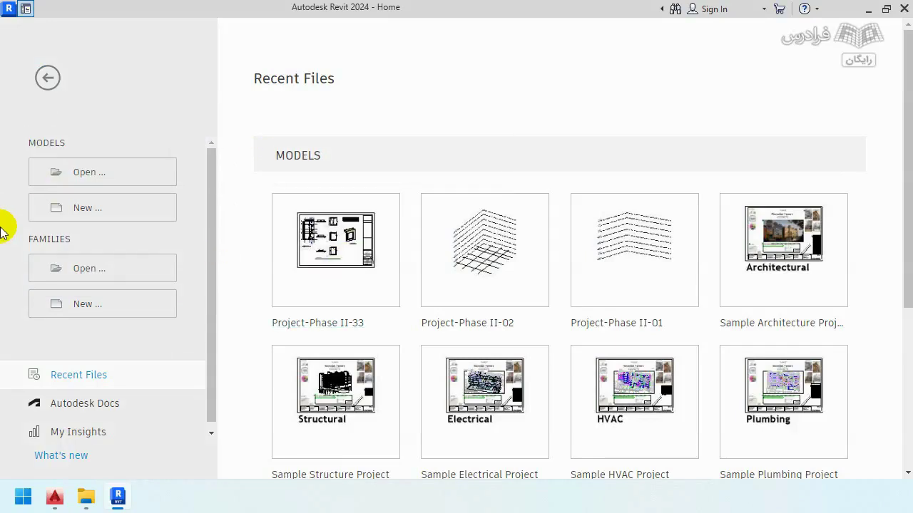
pyautogui.click(86, 212)
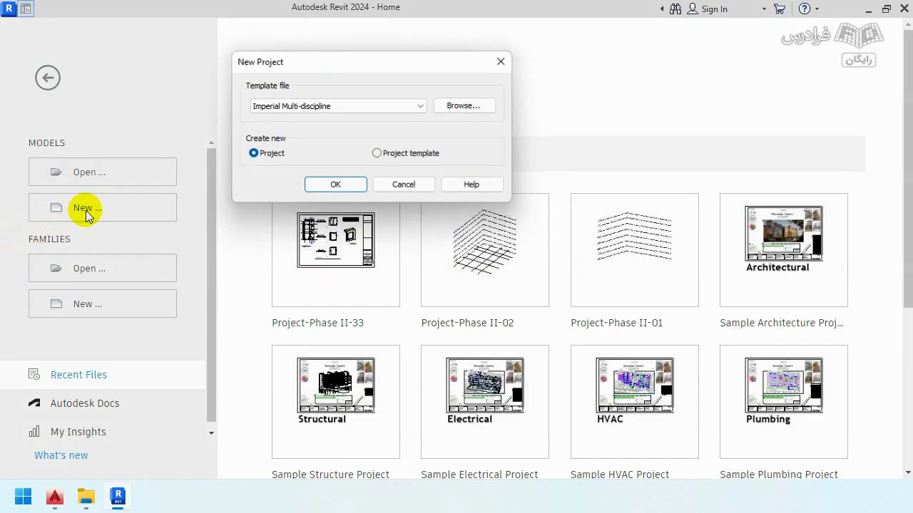
pyautogui.click(341, 107)
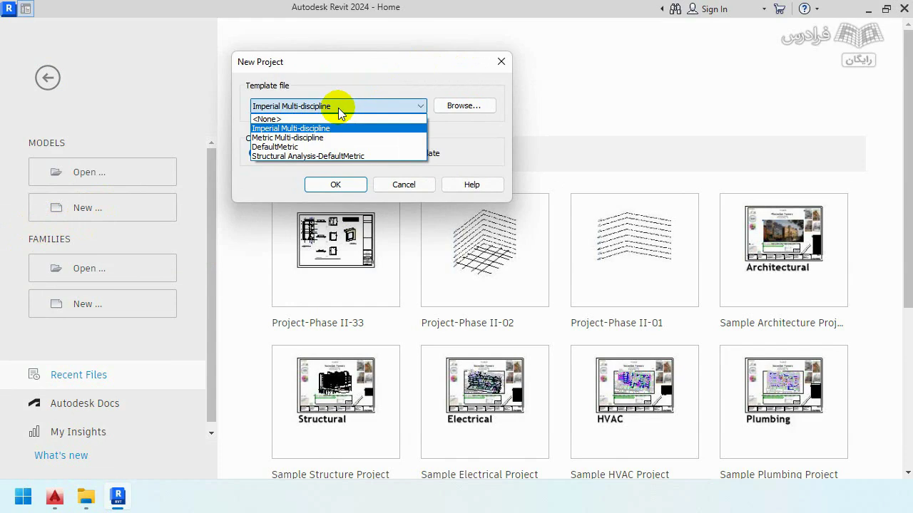
pyautogui.click(268, 157)
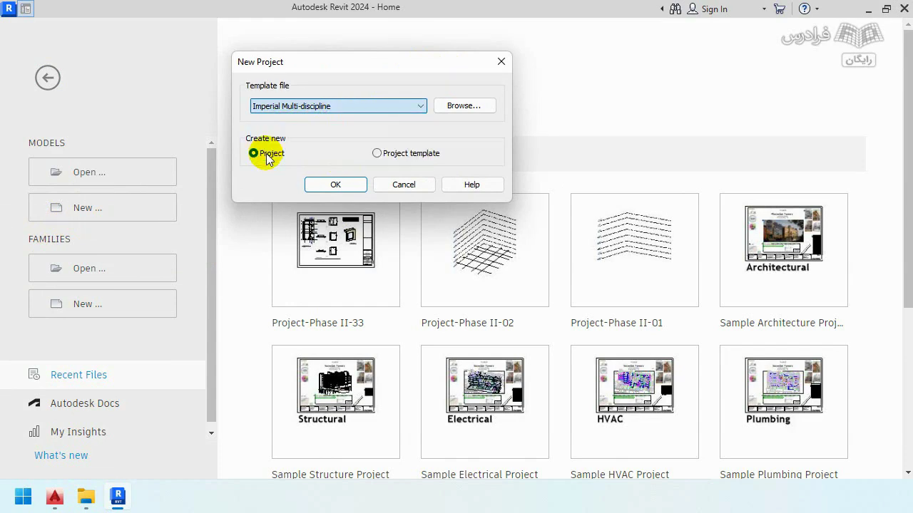
pyautogui.click(333, 182)
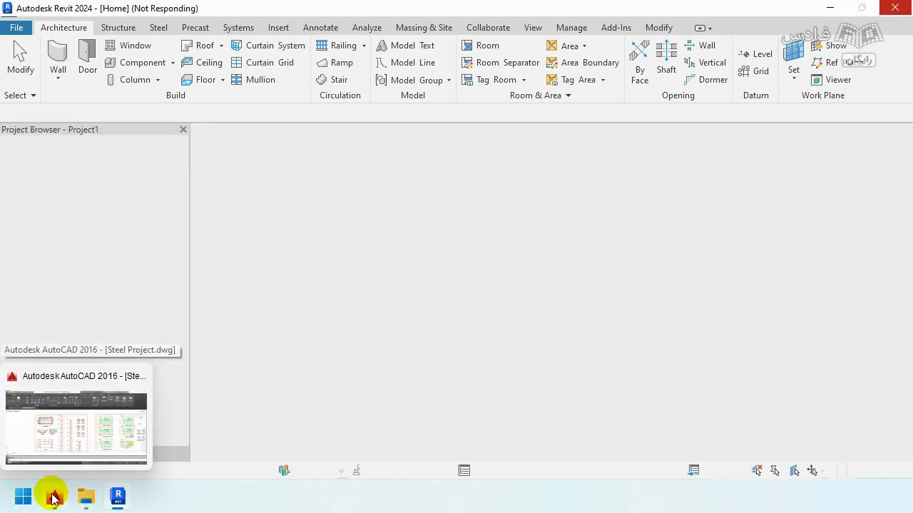
pyautogui.click(78, 433)
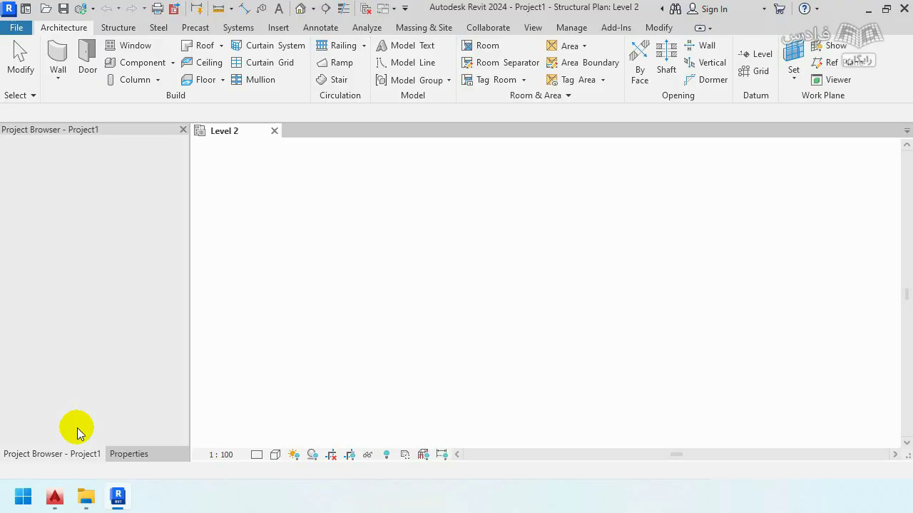
pyautogui.click(51, 497)
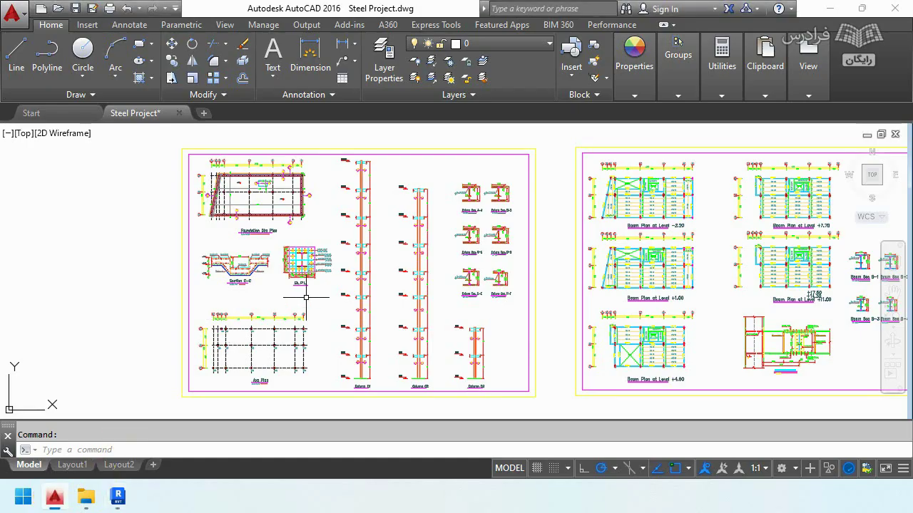
pyautogui.scroll(4, 367, 239)
pyautogui.scroll(-4, 400, 283)
pyautogui.scroll(3, 312, 282)
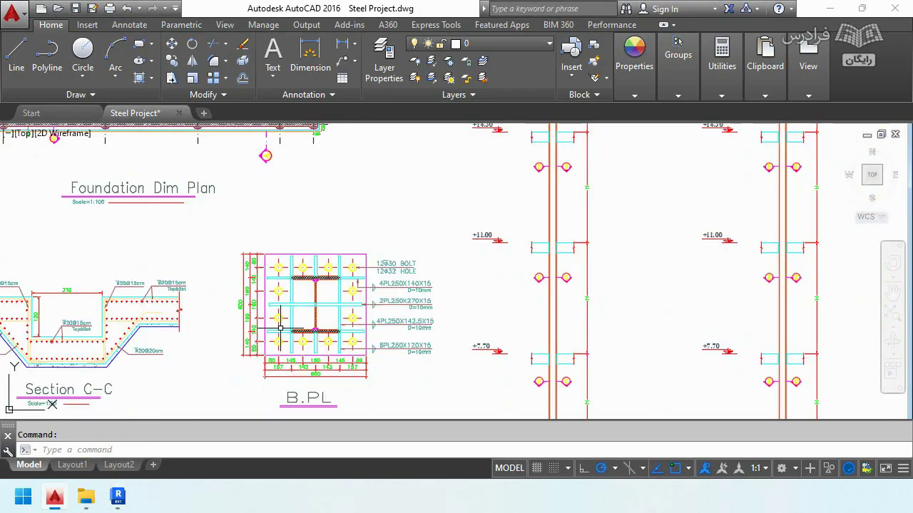
pyautogui.scroll(3, 312, 282)
pyautogui.scroll(-5, 335, 243)
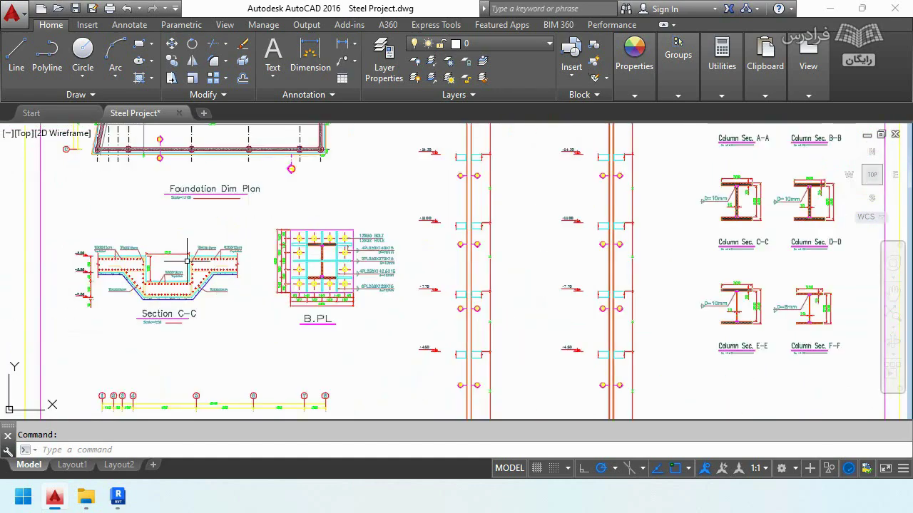
pyautogui.scroll(-3, 187, 261)
pyautogui.scroll(-2, 534, 316)
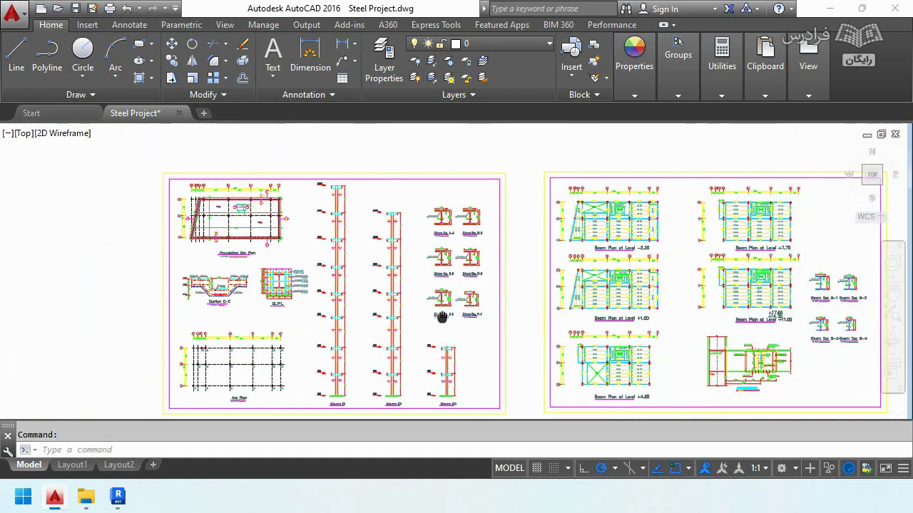
pyautogui.scroll(5, 442, 214)
pyautogui.scroll(-5, 363, 238)
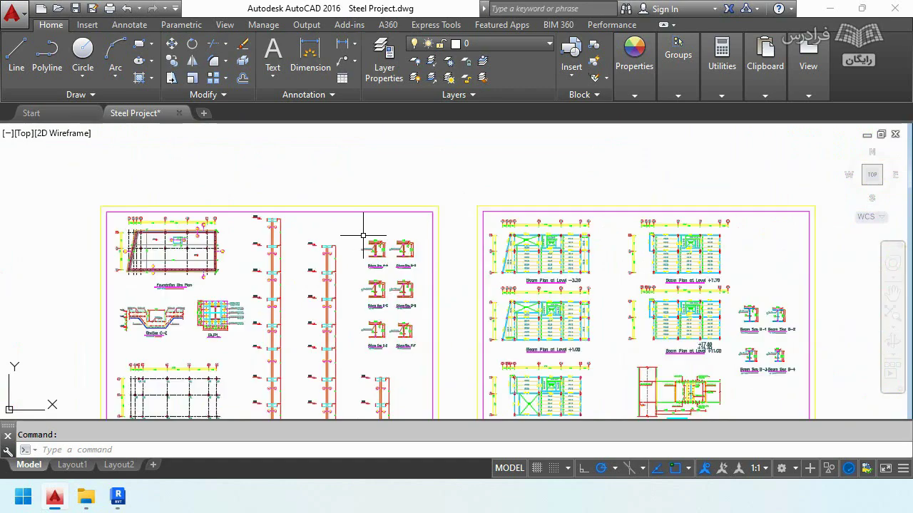
pyautogui.scroll(-2, 363, 238)
pyautogui.scroll(2, 376, 328)
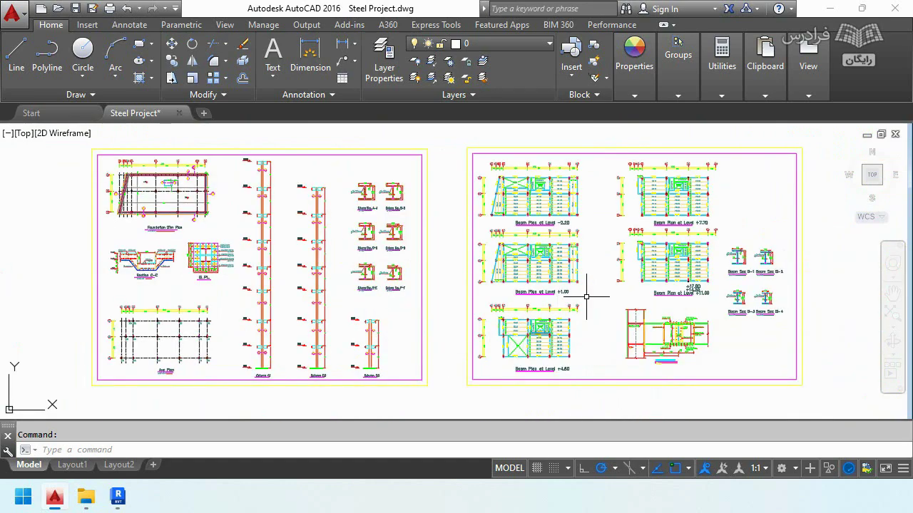
pyautogui.scroll(3, 586, 297)
pyautogui.scroll(4, 662, 245)
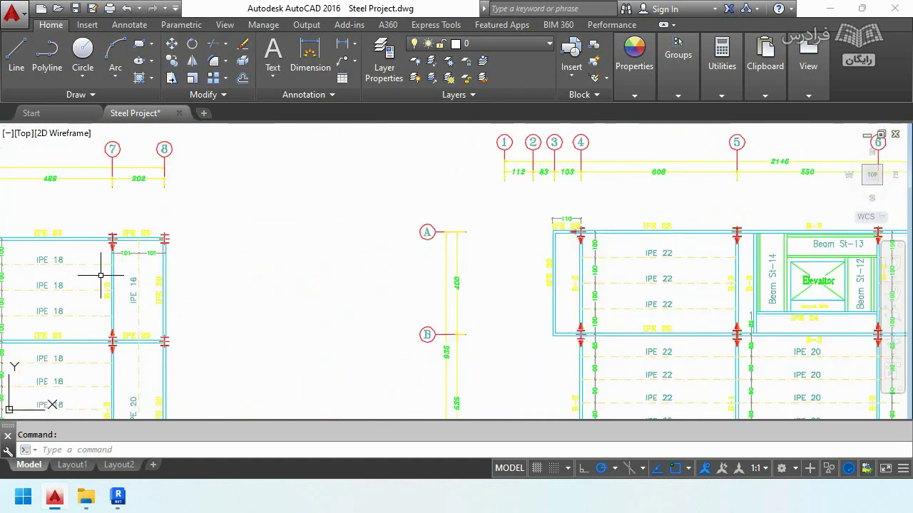
pyautogui.moveTo(101, 275); pyautogui.dragTo(465, 251, button='middle')
pyautogui.scroll(4, 375, 271)
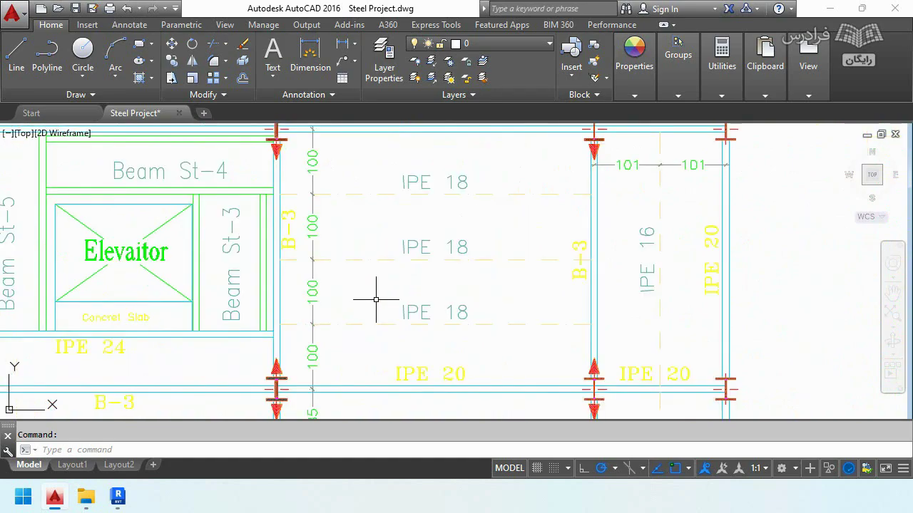
pyautogui.scroll(-5, 326, 292)
pyautogui.scroll(-5, 311, 287)
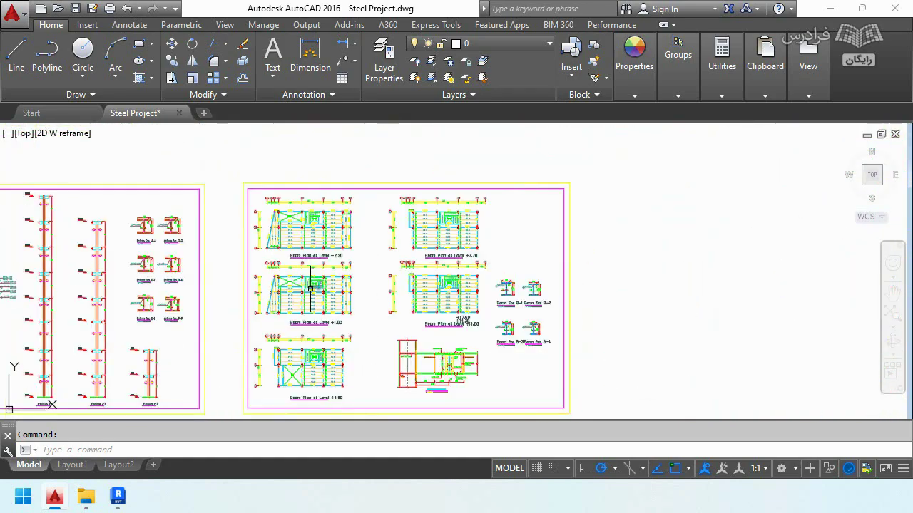
pyautogui.scroll(5, 523, 309)
pyautogui.scroll(2, 506, 285)
pyautogui.scroll(-1, 428, 229)
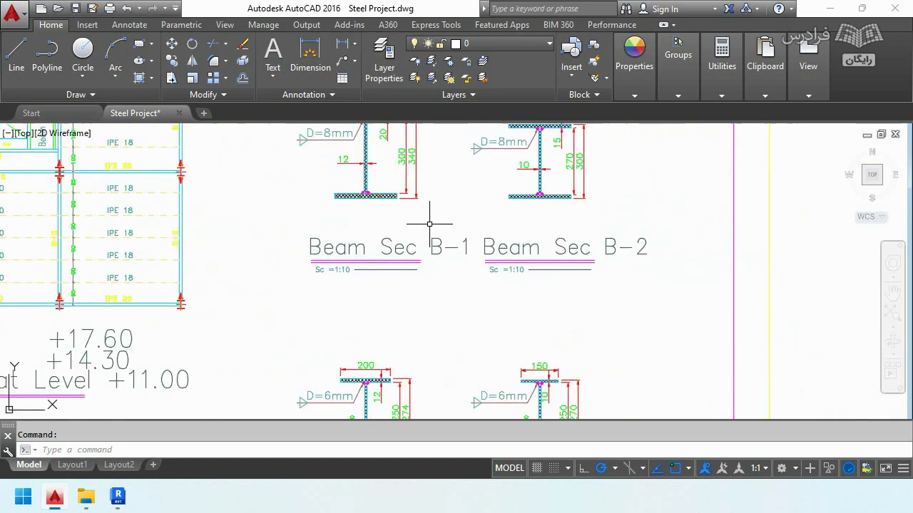
pyautogui.scroll(-7, 429, 224)
pyautogui.scroll(4, 319, 320)
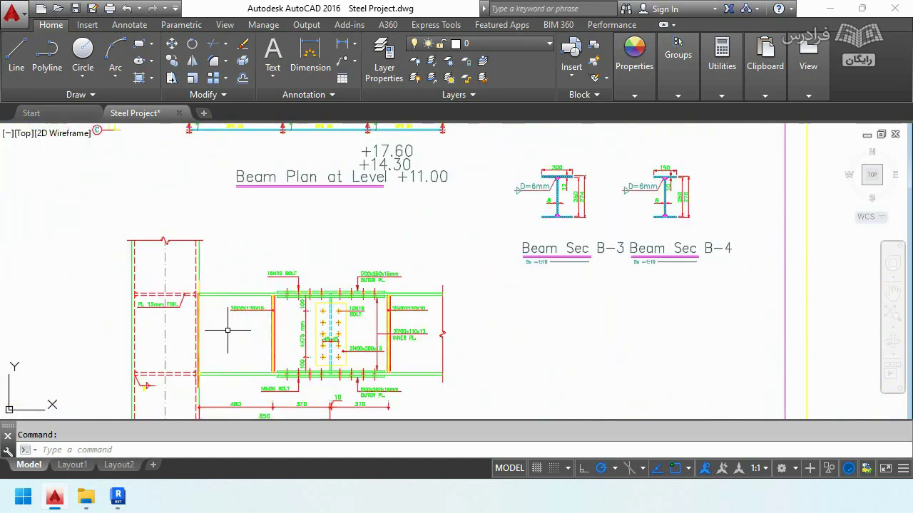
pyautogui.scroll(4, 227, 330)
pyautogui.scroll(-4, 254, 191)
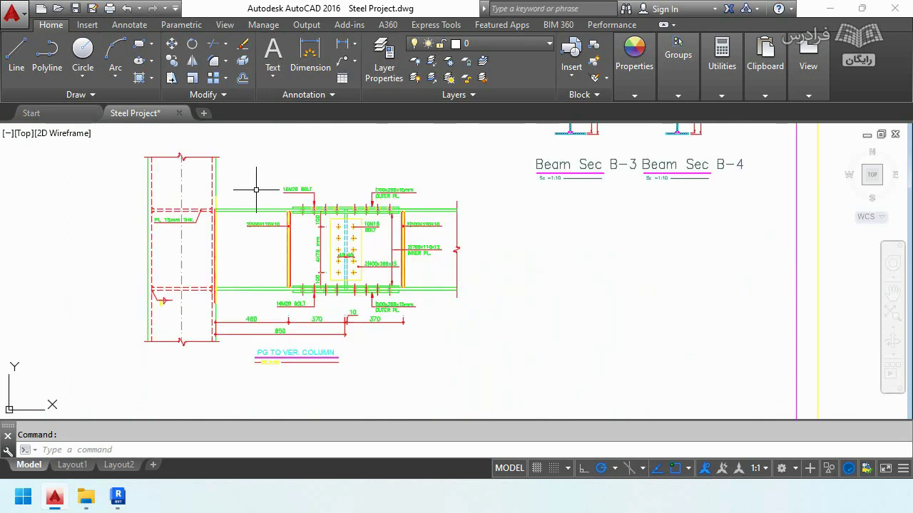
pyautogui.moveTo(246, 246); pyautogui.dragTo(369, 239, button='middle')
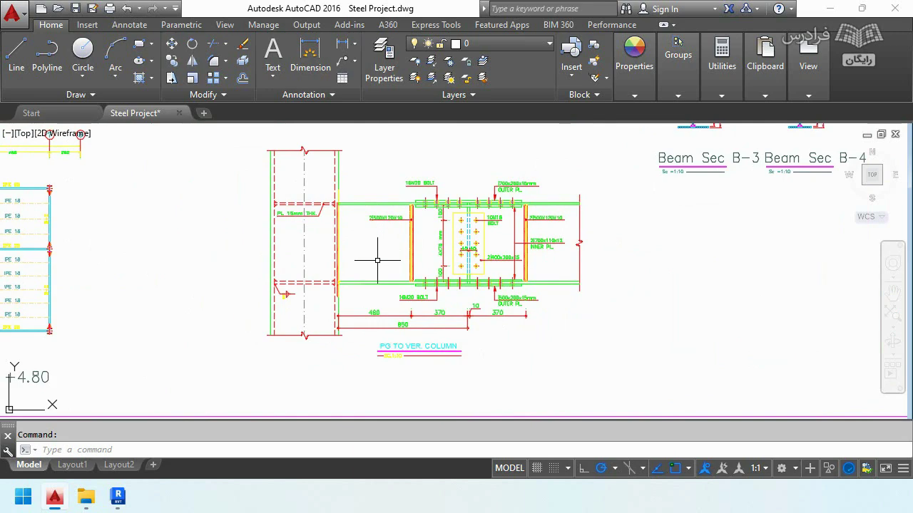
pyautogui.moveTo(117, 497)
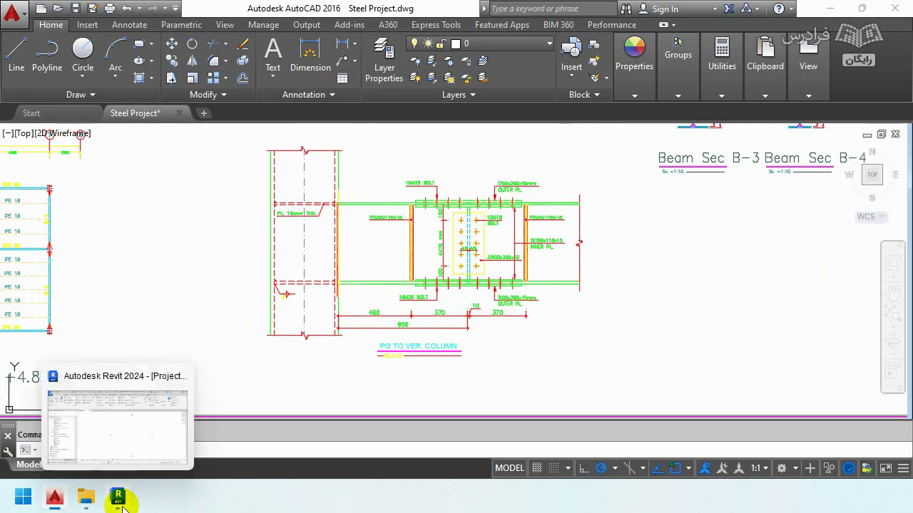
pyautogui.moveTo(637, 252); pyautogui.dragTo(621, 271, button='middle')
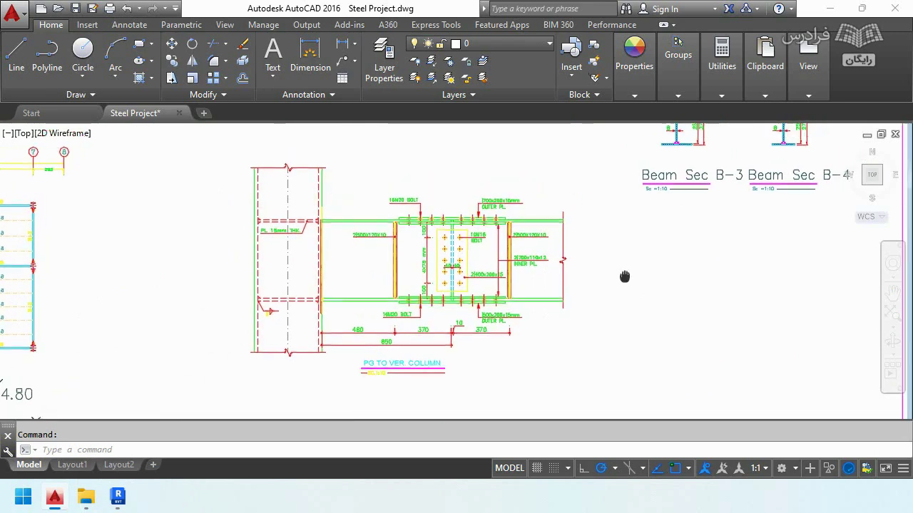
pyautogui.click(120, 498)
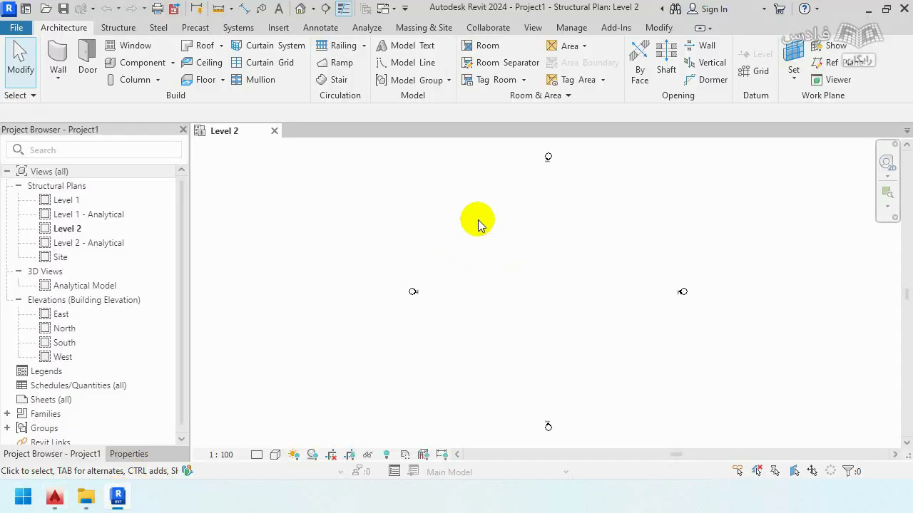
# Step: Set the project Length units to metres rounded to 2 decimal places
pyautogui.moveTo(479, 224)
pyautogui.mouseDown(button='middle')
pyautogui.moveTo(427, 248)
pyautogui.moveTo(428, 239)
pyautogui.mouseUp(button='middle')
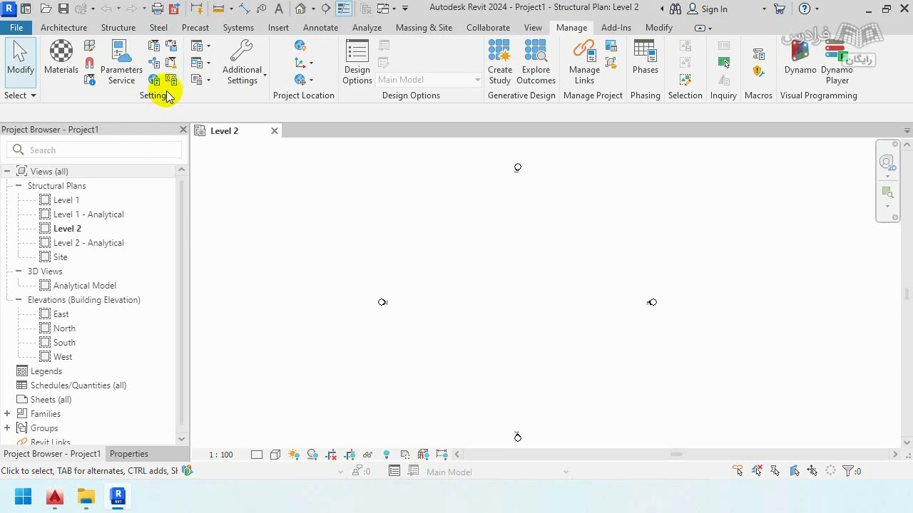
pyautogui.click(171, 81)
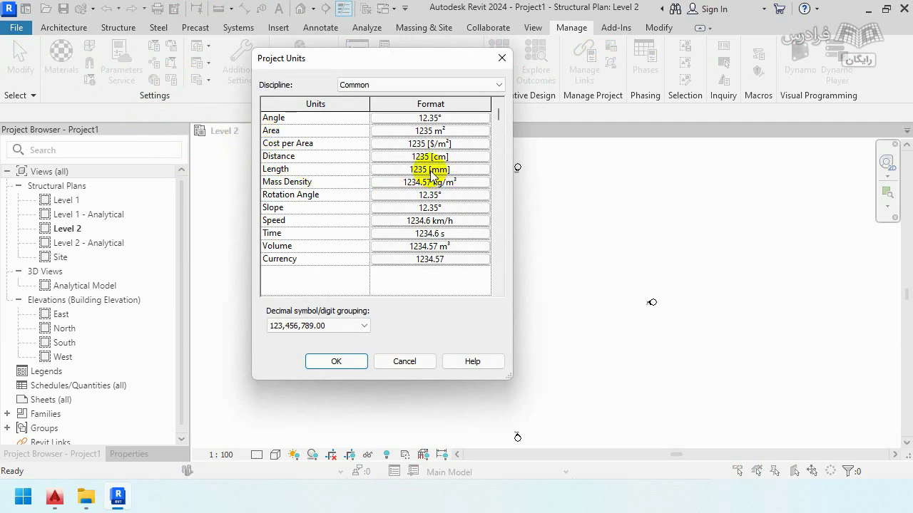
pyautogui.click(422, 169)
pyautogui.click(584, 90)
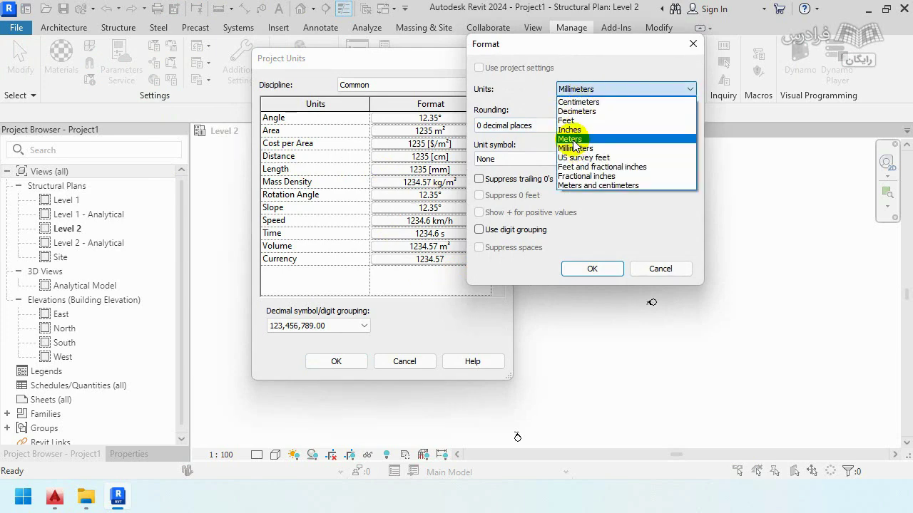
pyautogui.click(574, 138)
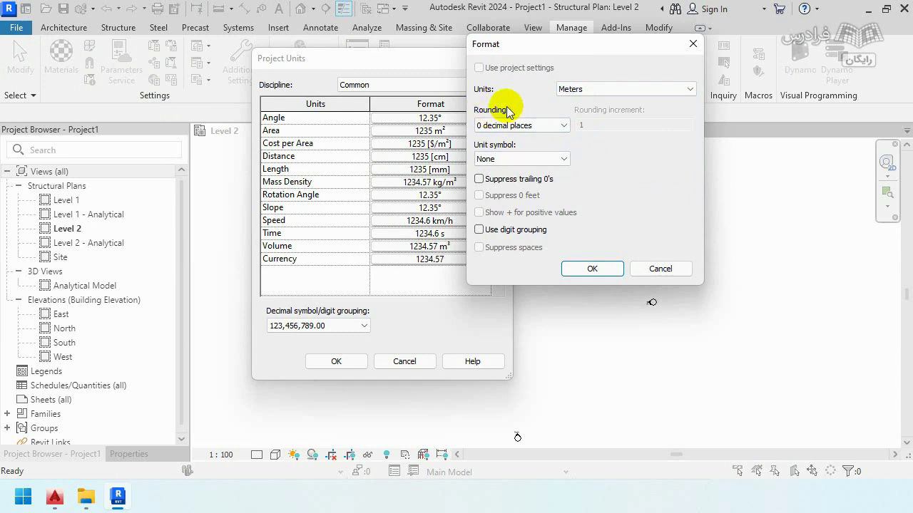
pyautogui.click(538, 134)
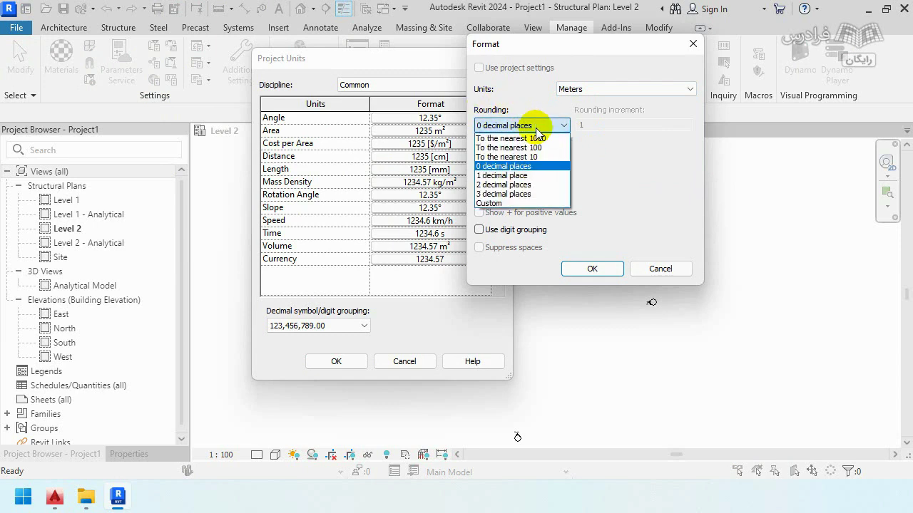
pyautogui.click(522, 184)
pyautogui.click(590, 268)
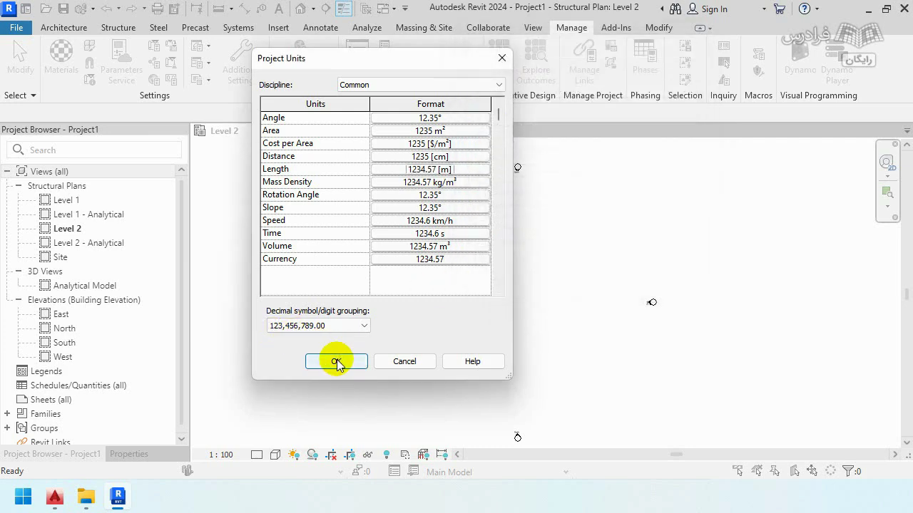
pyautogui.click(337, 362)
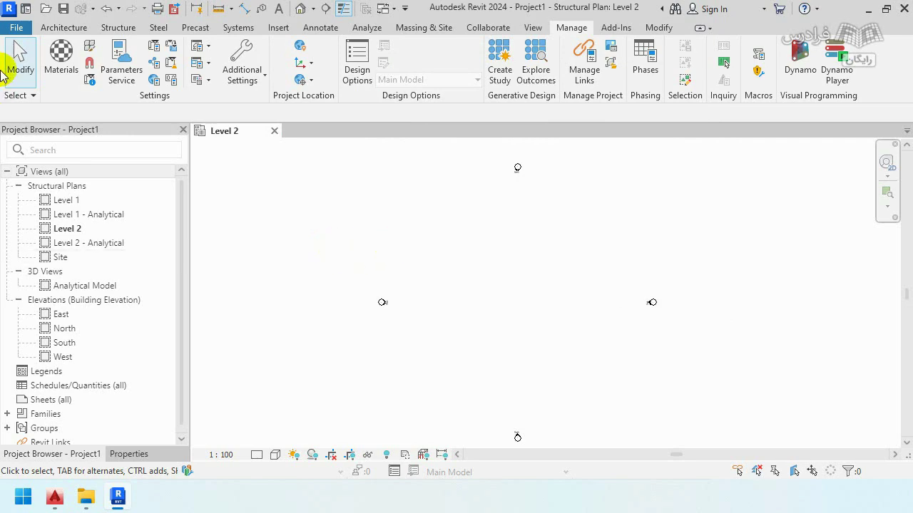
pyautogui.click(16, 27)
pyautogui.press('Escape')
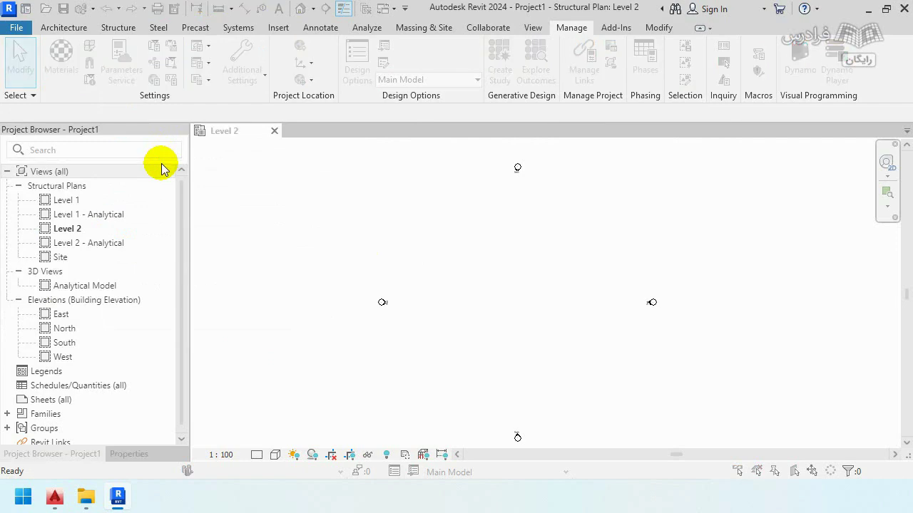
# Step: Save the project as Steel Project-01 in D:\FVCVL418\File and codes
pyautogui.click(329, 56)
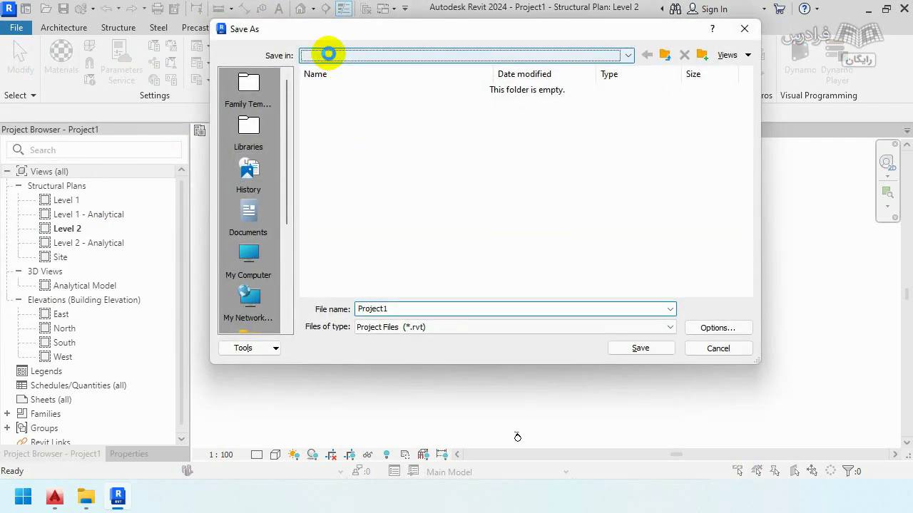
pyautogui.click(382, 161)
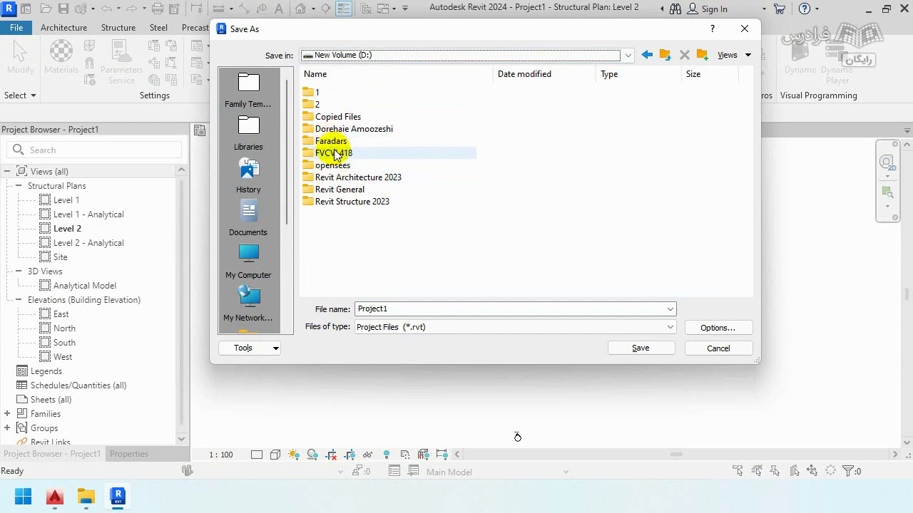
pyautogui.doubleClick(324, 152)
pyautogui.doubleClick(314, 92)
pyautogui.doubleClick(411, 312)
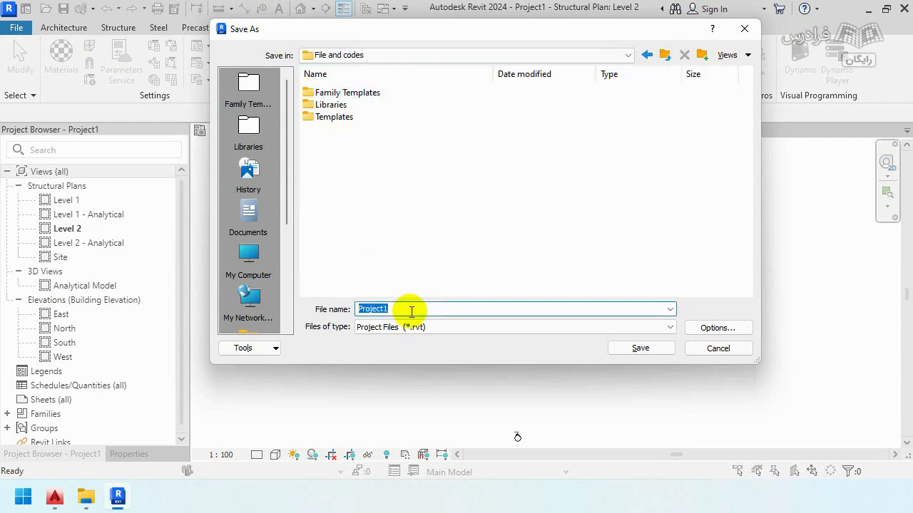
pyautogui.write('Ste')
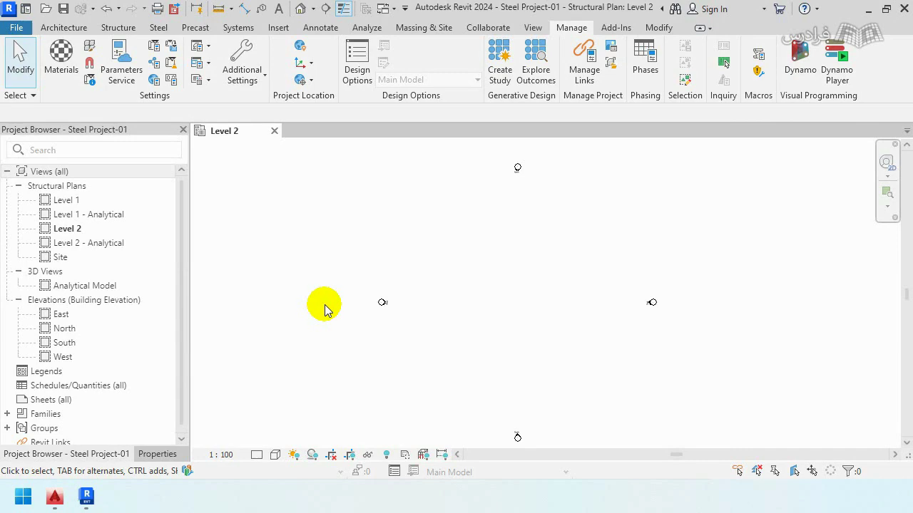
pyautogui.click(55, 497)
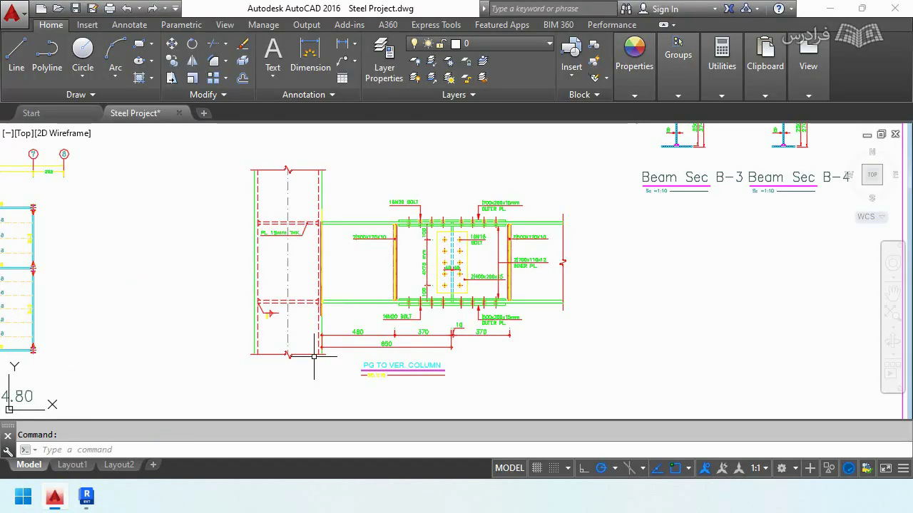
pyautogui.scroll(-3, 313, 356)
pyautogui.scroll(-3, 285, 285)
pyautogui.scroll(2, 275, 244)
pyautogui.scroll(1, 371, 331)
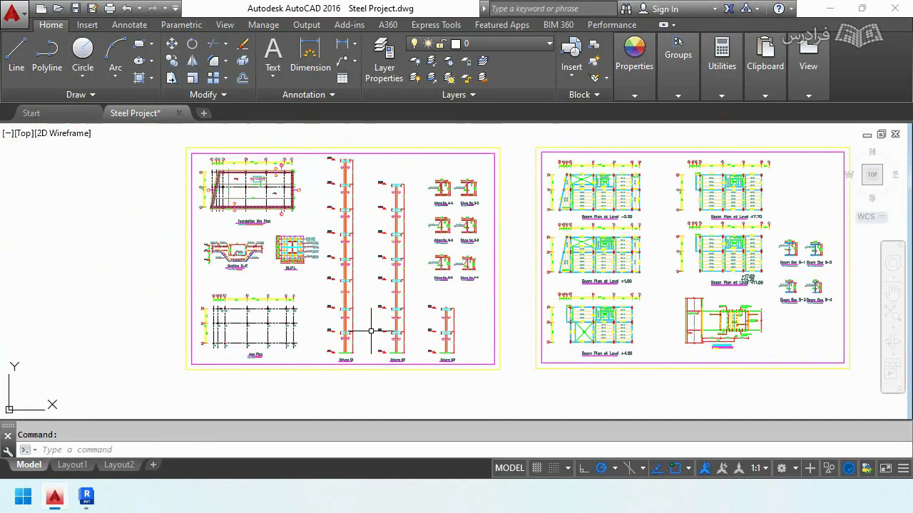
pyautogui.scroll(4, 355, 339)
pyautogui.moveTo(288, 362); pyautogui.dragTo(354, 383, button='middle')
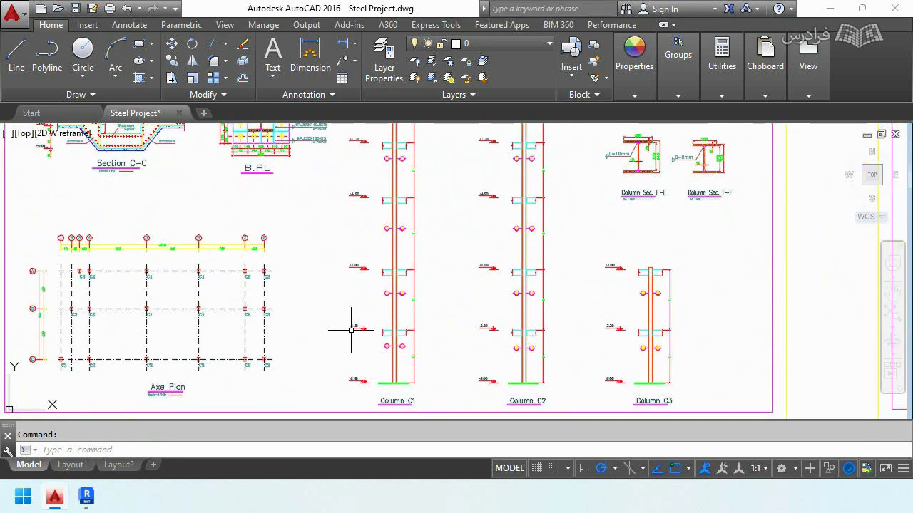
pyautogui.moveTo(341, 184); pyautogui.dragTo(338, 334, button='middle')
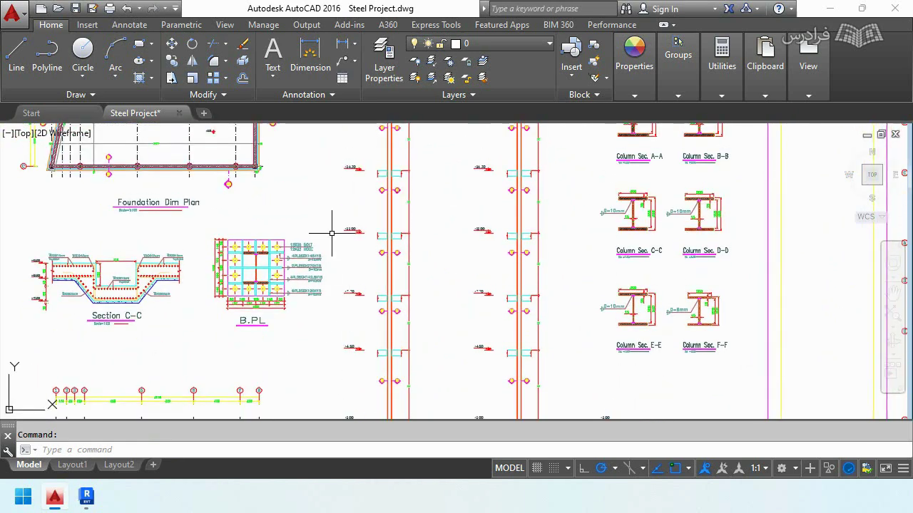
pyautogui.moveTo(340, 172); pyautogui.dragTo(340, 307, button='middle')
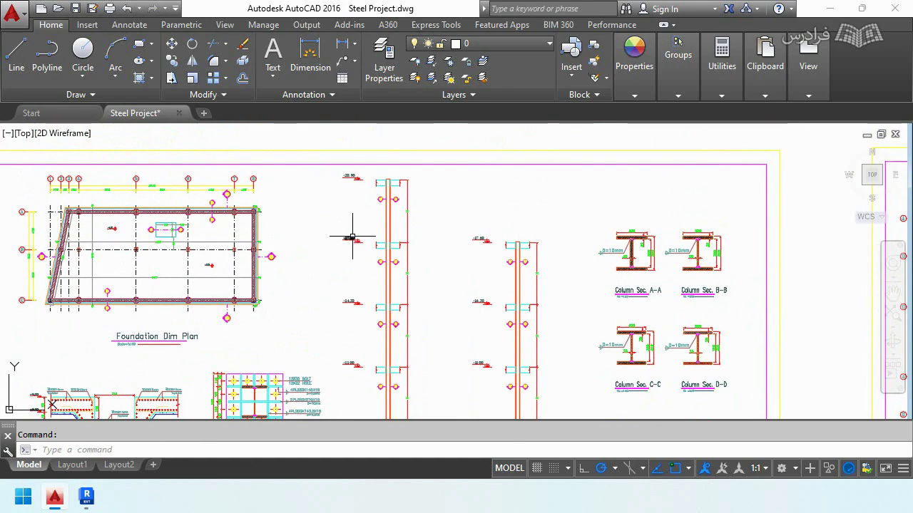
pyautogui.scroll(-2, 353, 214)
pyautogui.moveTo(321, 323)
pyautogui.mouseDown(button='middle')
pyautogui.moveTo(314, 218)
pyautogui.moveTo(342, 213)
pyautogui.mouseUp(button='middle')
pyautogui.scroll(4, 476, 355)
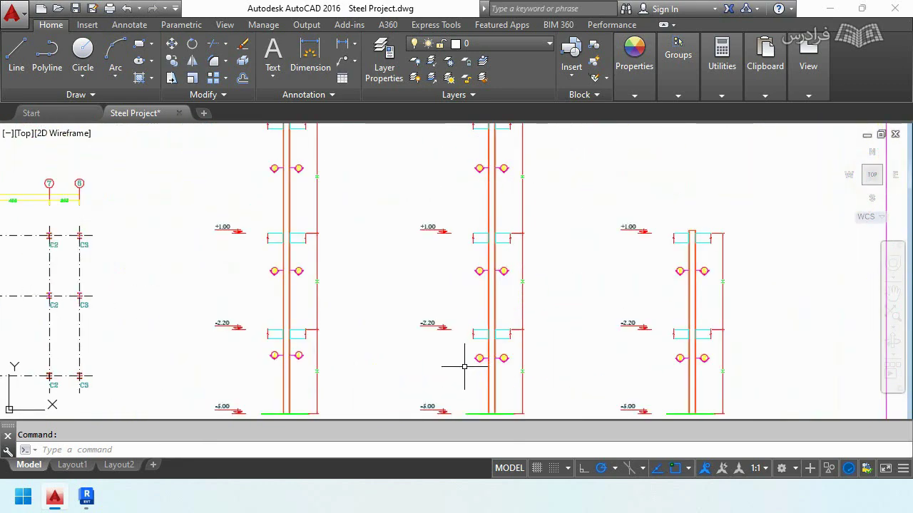
pyautogui.scroll(-2, 401, 269)
pyautogui.scroll(-2, 402, 280)
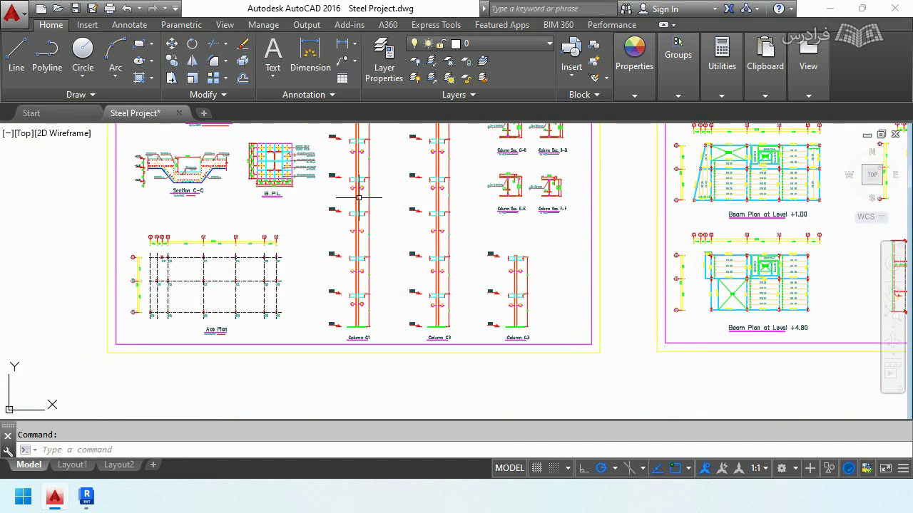
pyautogui.moveTo(358, 198); pyautogui.dragTo(373, 236, button='middle')
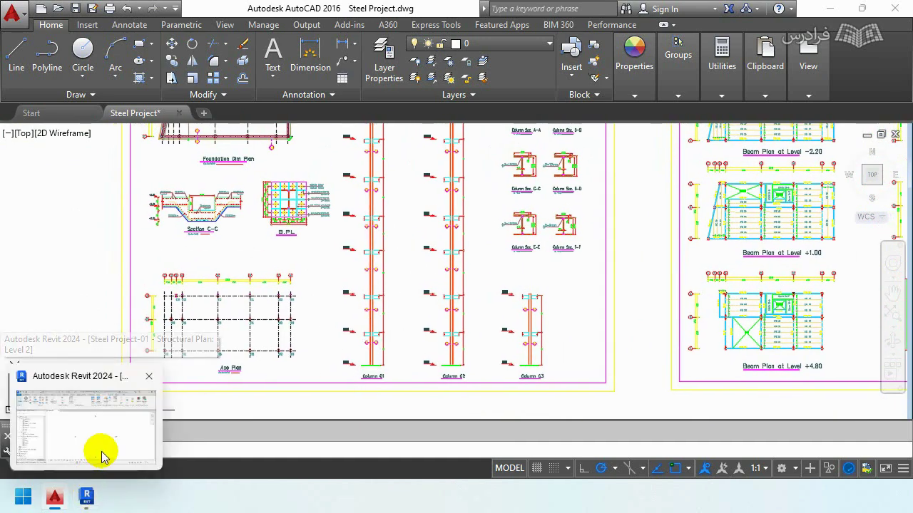
pyautogui.click(98, 449)
# Step: Open the North elevation and centre the level lines in the view
pyautogui.doubleClick(62, 329)
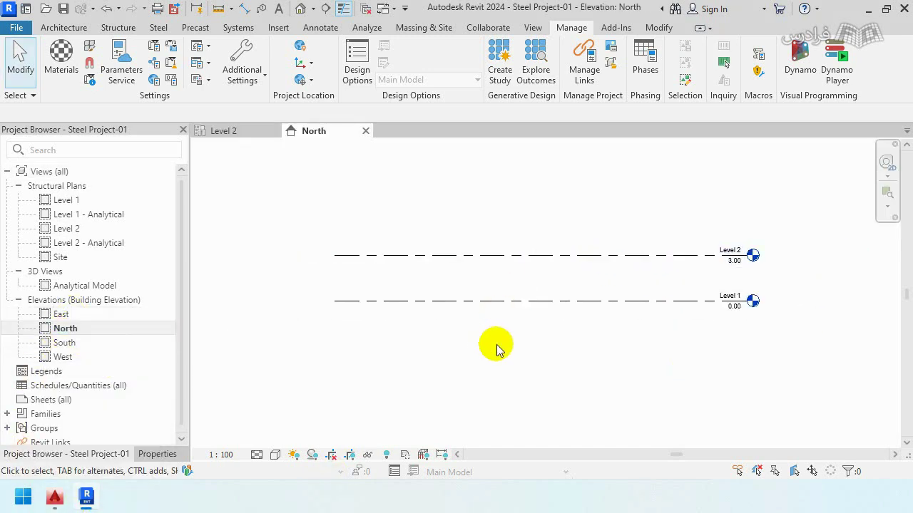
pyautogui.moveTo(664, 339); pyautogui.dragTo(557, 312, button='middle')
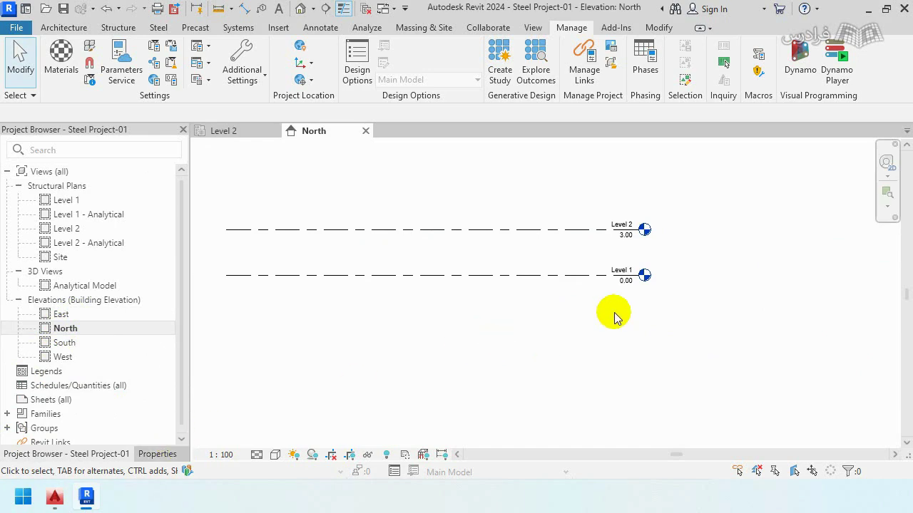
pyautogui.scroll(1, 489, 299)
pyautogui.moveTo(466, 332); pyautogui.dragTo(508, 350, button='middle')
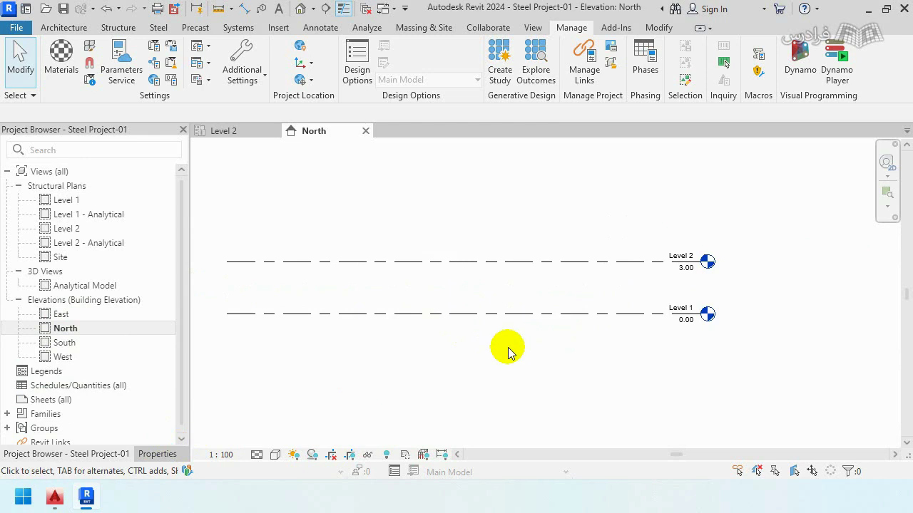
pyautogui.moveTo(54, 497)
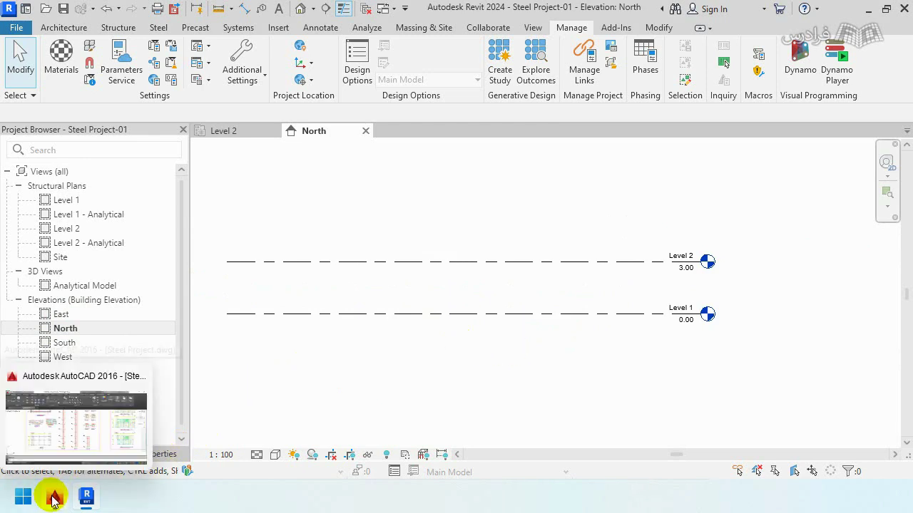
# Step: Check the AutoCAD foundation level, then set Level 1's elevation to -5.00
pyautogui.click(55, 431)
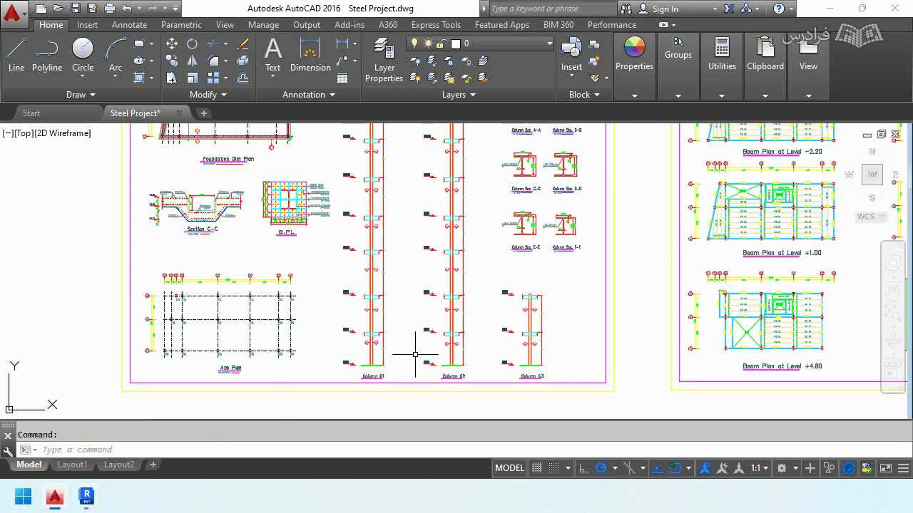
pyautogui.scroll(5, 415, 354)
pyautogui.scroll(2, 340, 371)
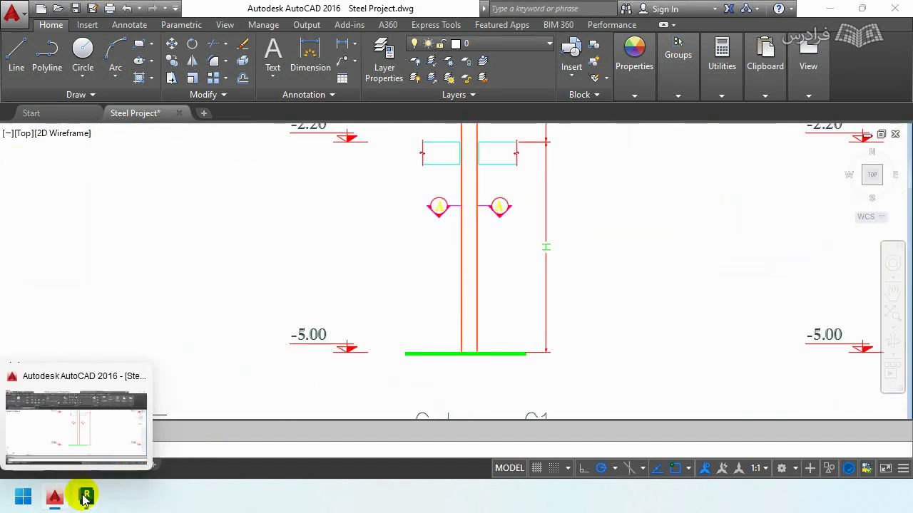
pyautogui.click(85, 496)
pyautogui.click(685, 332)
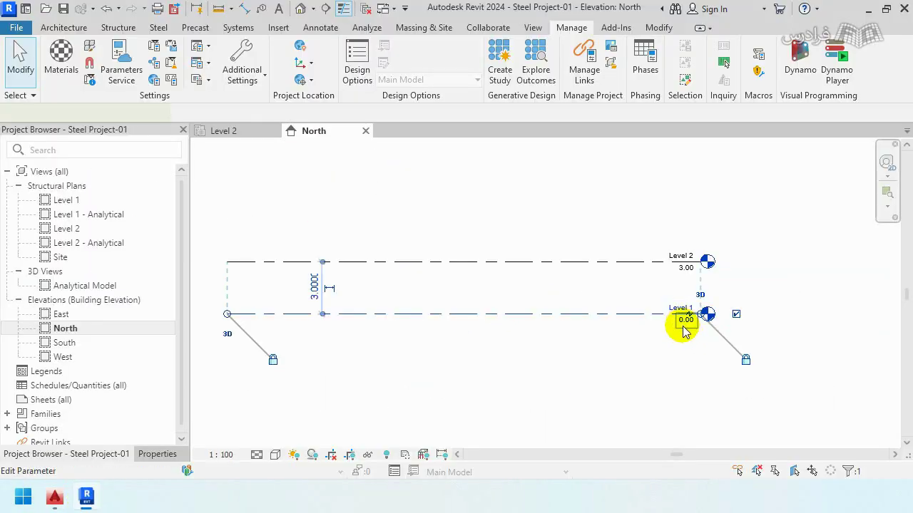
pyautogui.click(684, 320)
pyautogui.write('-5')
pyautogui.press('Return')
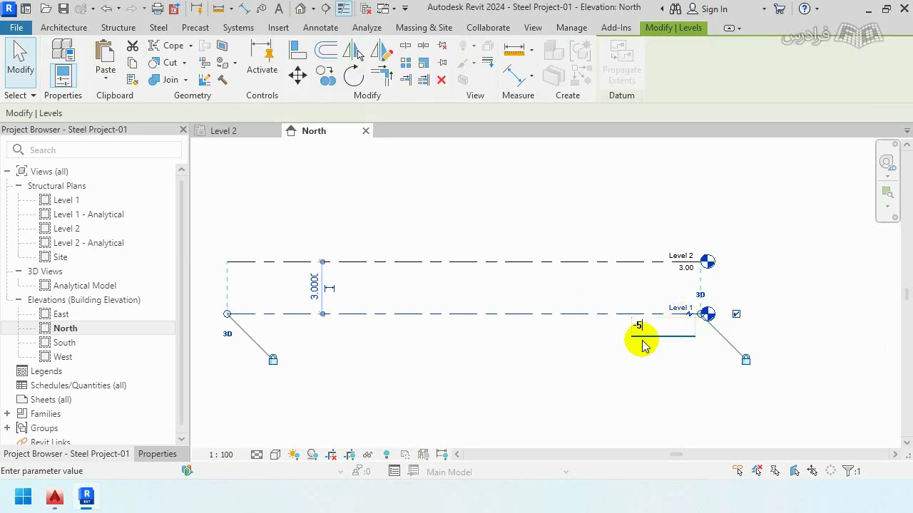
pyautogui.click(606, 332)
pyautogui.scroll(-3, 706, 275)
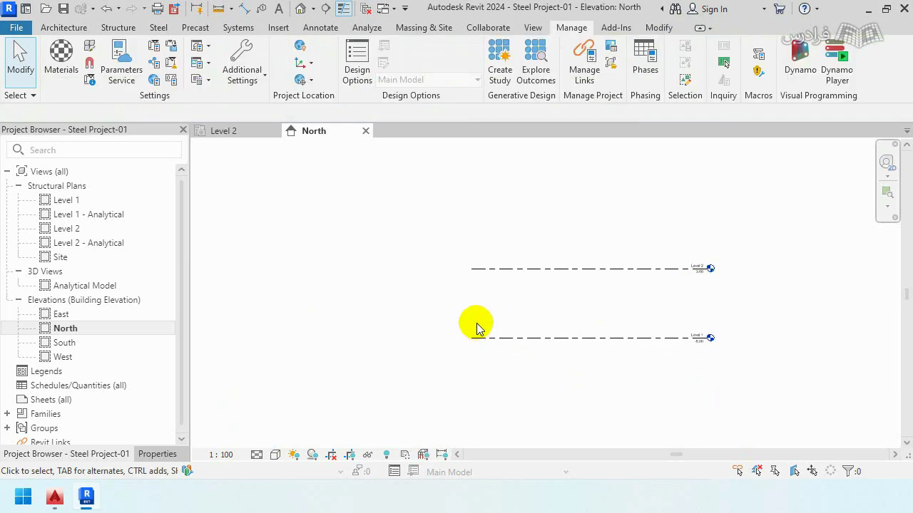
pyautogui.scroll(2, 652, 314)
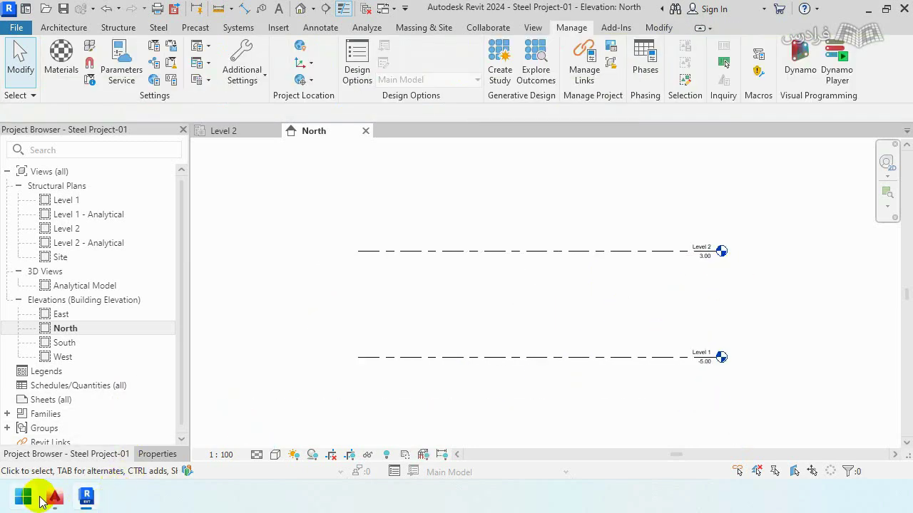
pyautogui.click(55, 497)
pyautogui.scroll(-5, 306, 219)
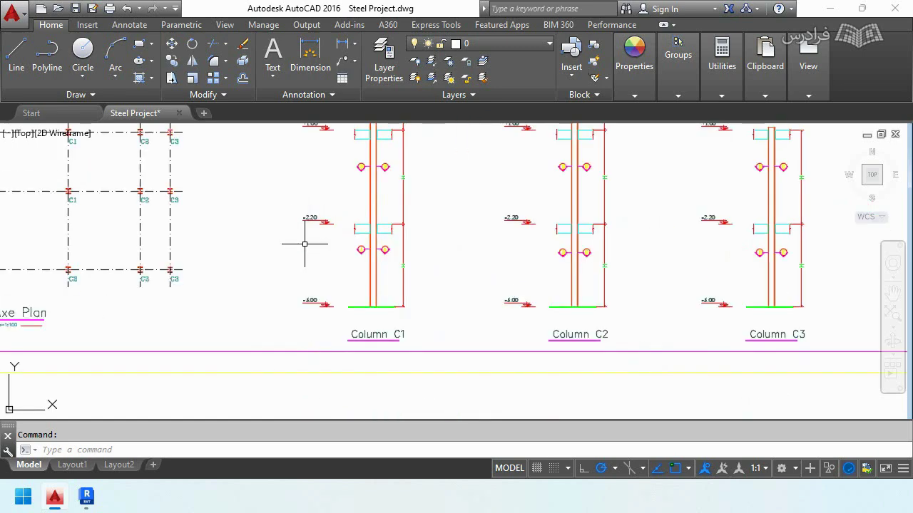
pyautogui.moveTo(349, 215); pyautogui.dragTo(368, 333, button='middle')
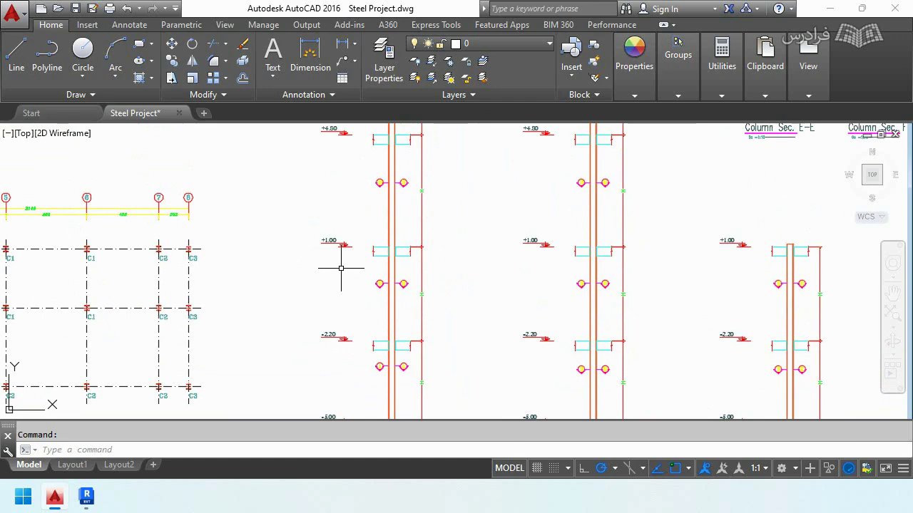
pyautogui.scroll(4, 341, 268)
pyautogui.scroll(-2, 342, 247)
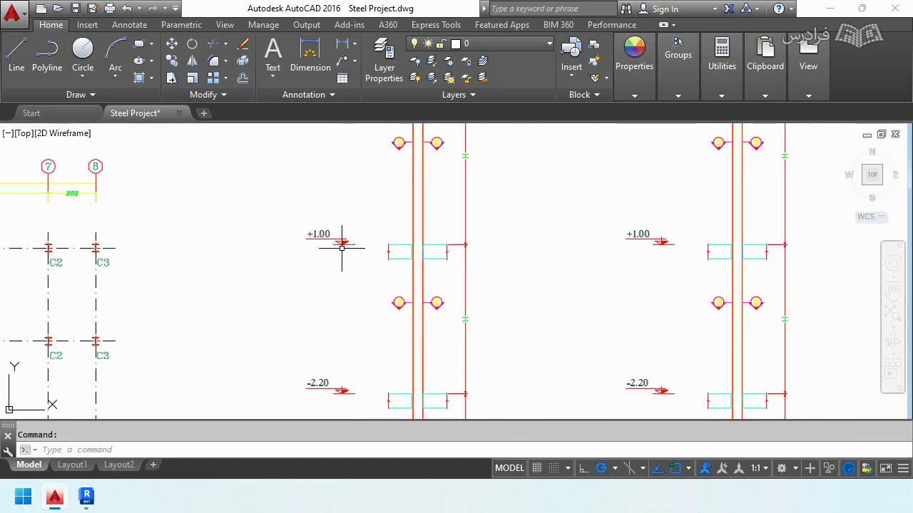
pyautogui.click(86, 497)
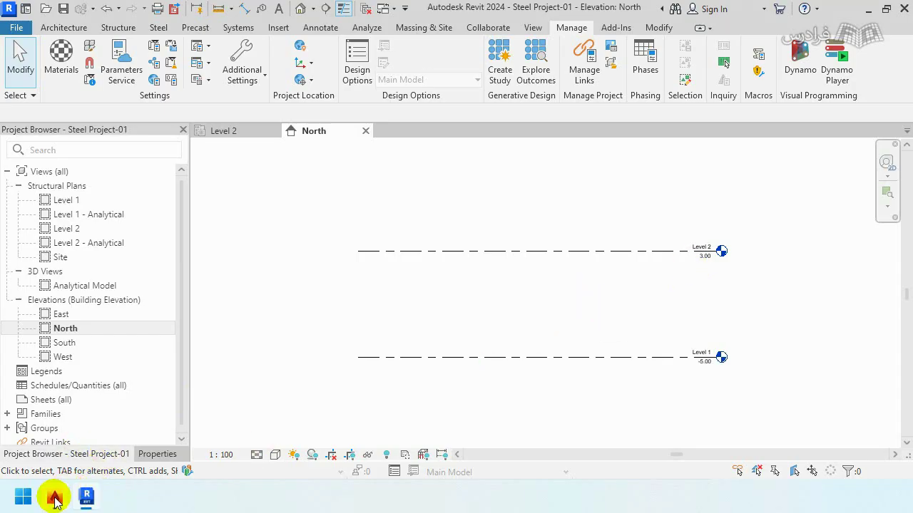
pyautogui.click(55, 498)
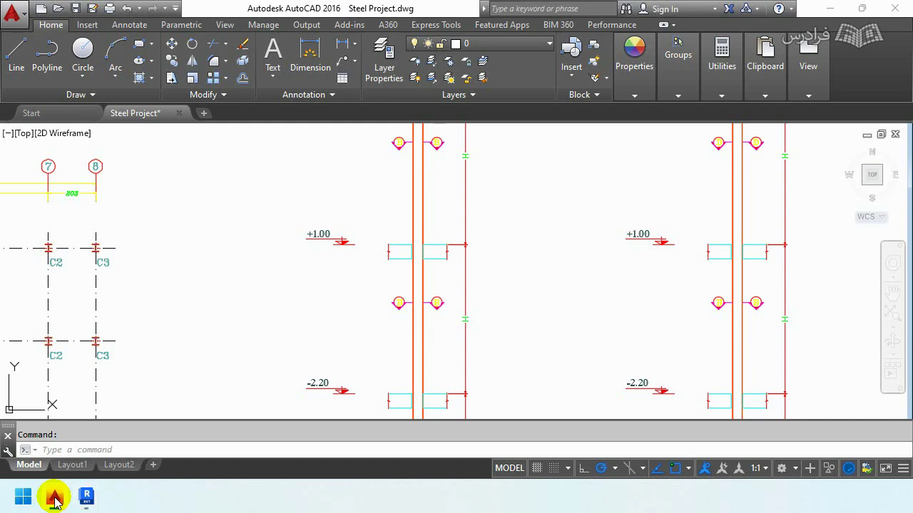
# Step: Select Level 2 in the North elevation and edit its elevation value to lower it
pyautogui.click(55, 498)
pyautogui.click(703, 253)
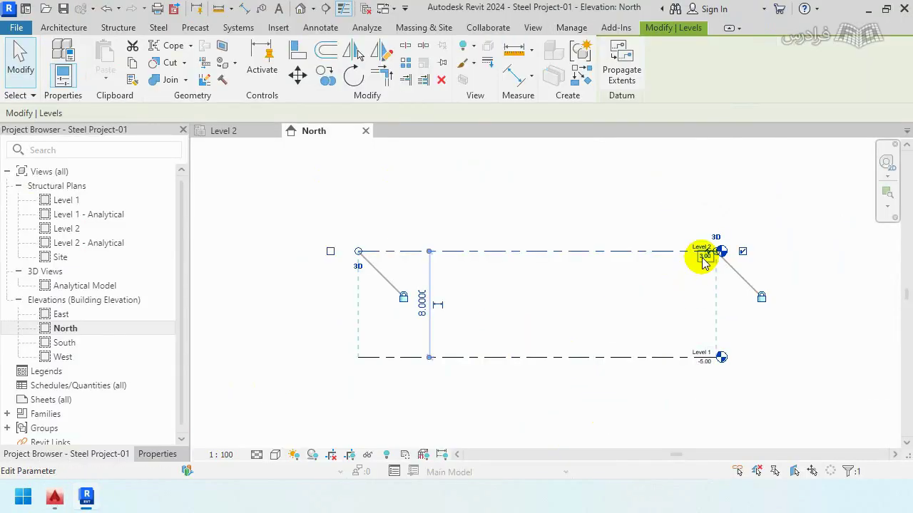
pyautogui.click(704, 255)
pyautogui.scroll(-1, 627, 269)
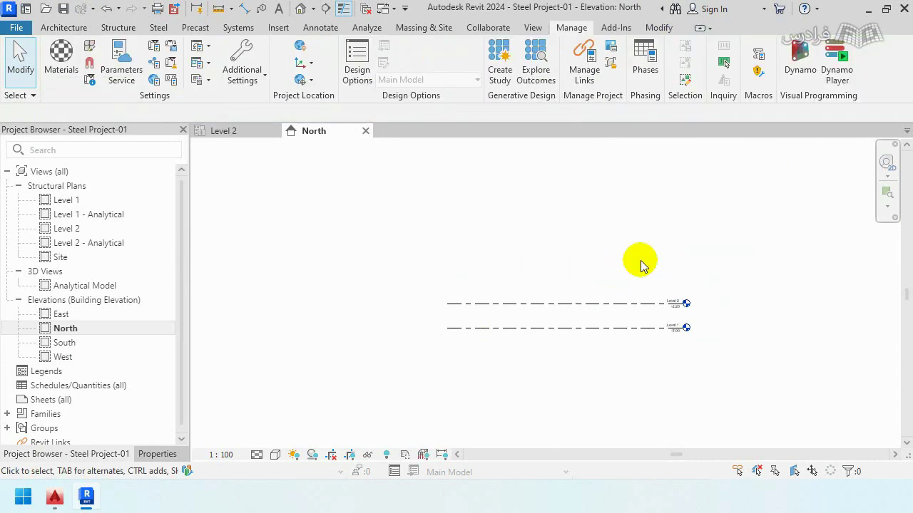
pyautogui.click(102, 29)
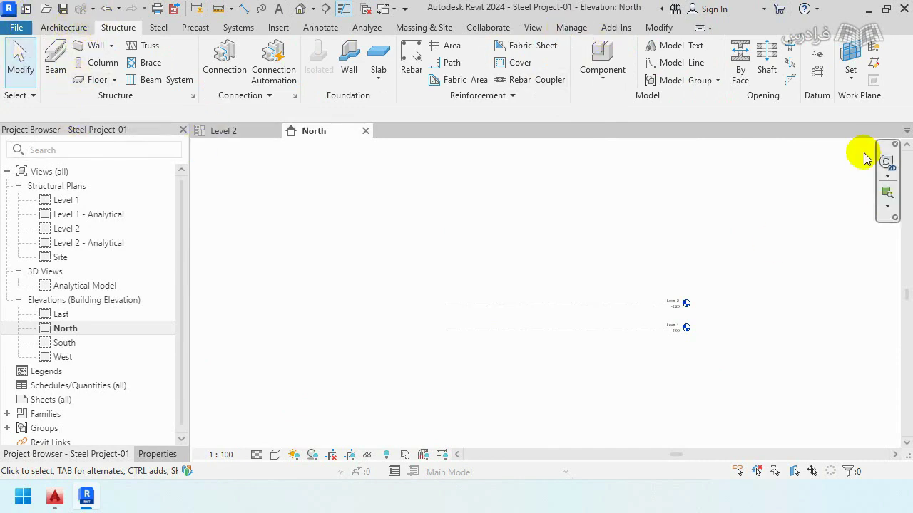
# Step: Draw Levels 3, 4, 5 and 6 above Level 2 with the Level tool
pyautogui.click(817, 60)
pyautogui.click(445, 275)
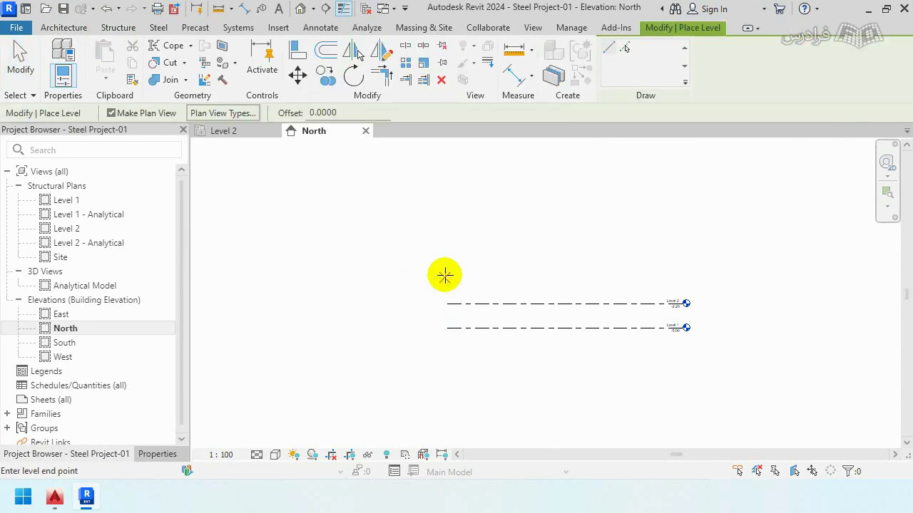
pyautogui.click(682, 278)
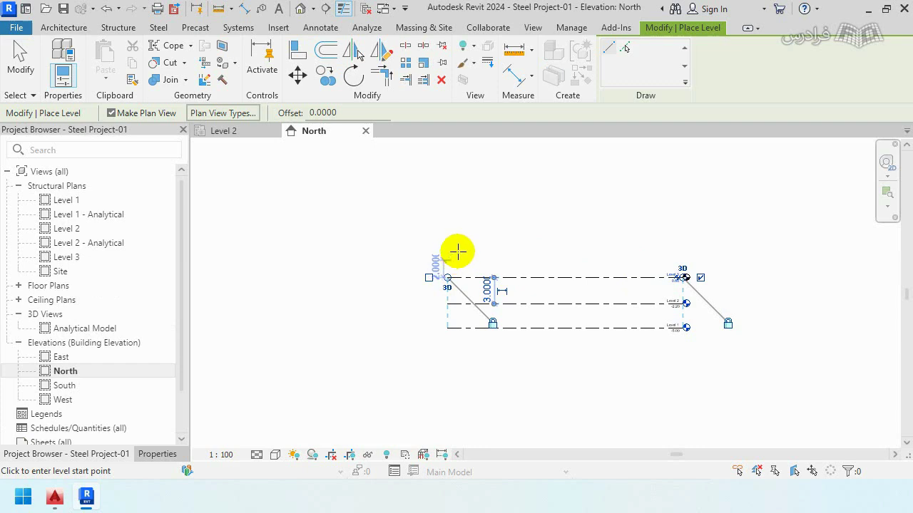
pyautogui.click(447, 251)
pyautogui.click(683, 251)
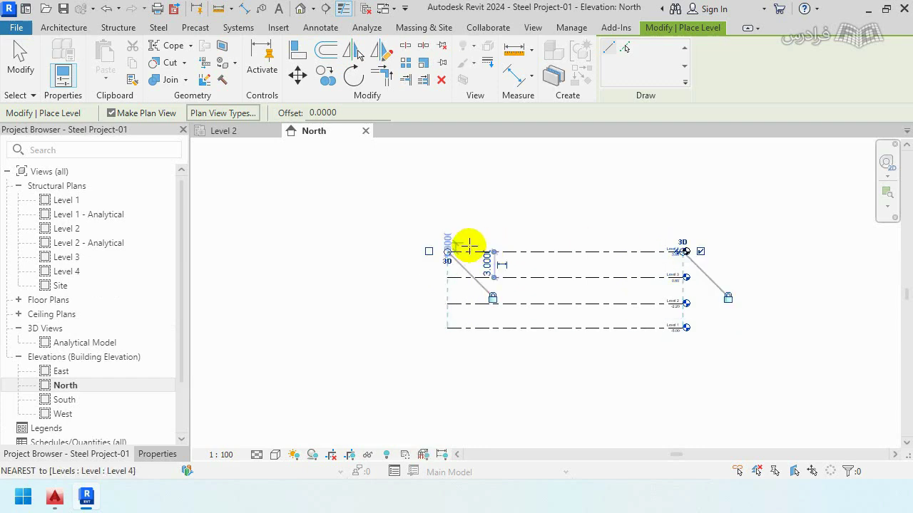
pyautogui.click(445, 224)
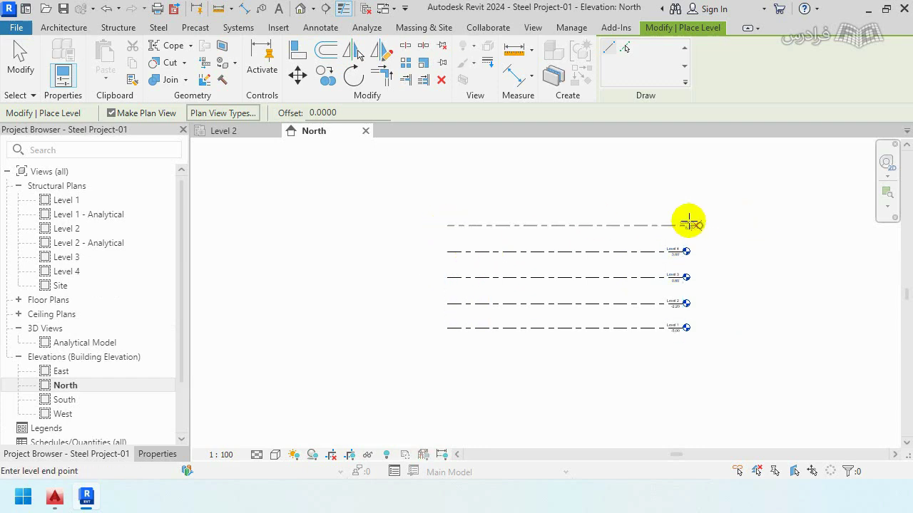
pyautogui.click(682, 225)
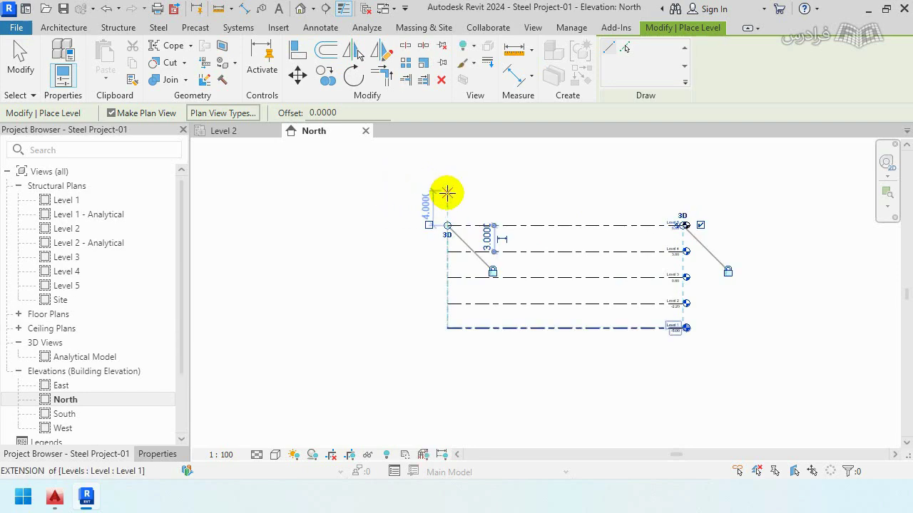
pyautogui.click(447, 190)
pyautogui.click(682, 190)
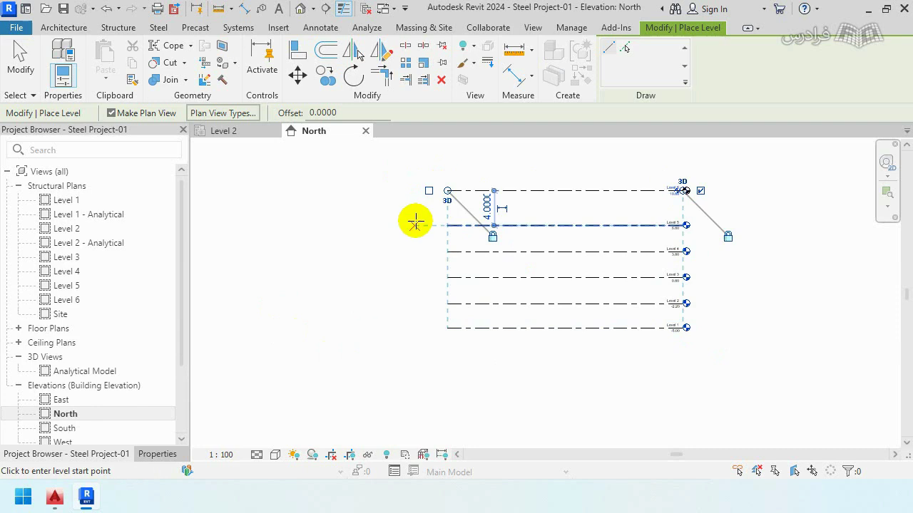
# Step: Draw Levels 7, 8 and 9 further up and stop placing levels
pyautogui.moveTo(416, 220); pyautogui.dragTo(387, 315, button='middle')
pyautogui.click(418, 251)
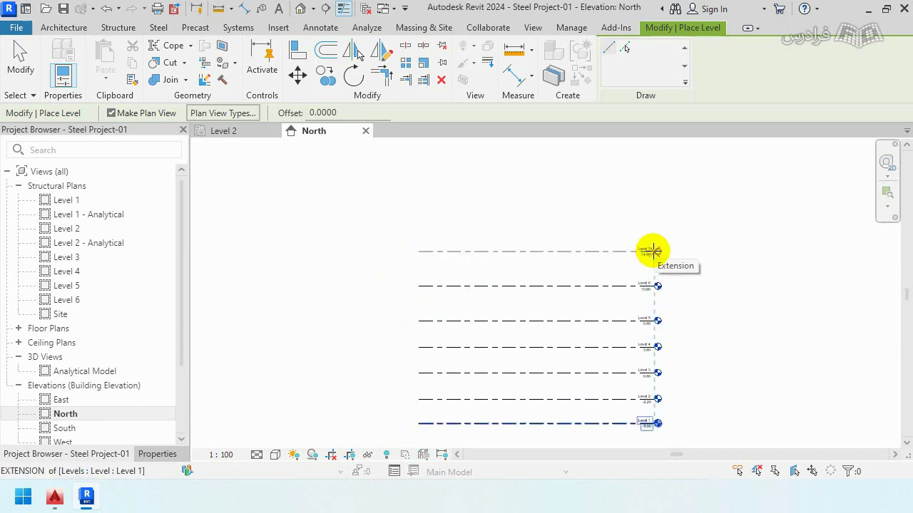
pyautogui.click(654, 251)
pyautogui.scroll(-1, 563, 241)
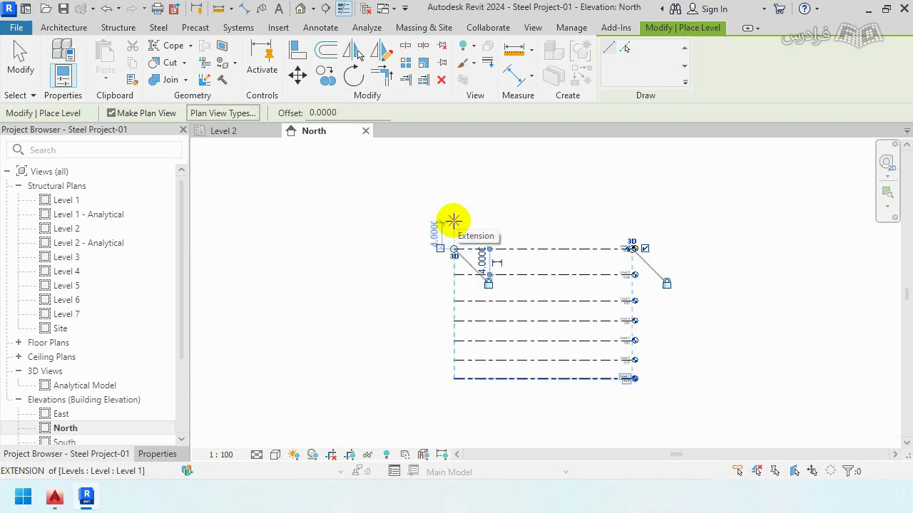
pyautogui.click(454, 221)
pyautogui.click(625, 222)
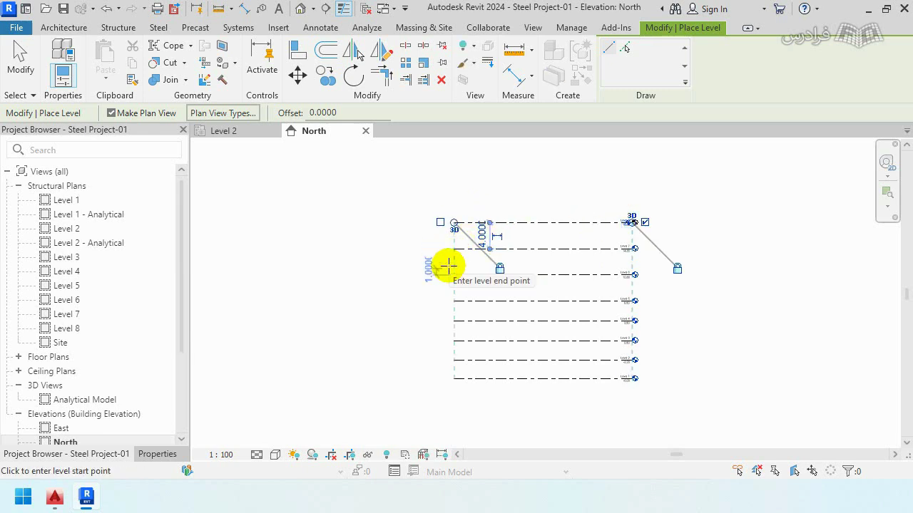
pyautogui.moveTo(400, 265); pyautogui.dragTo(378, 249, button='middle')
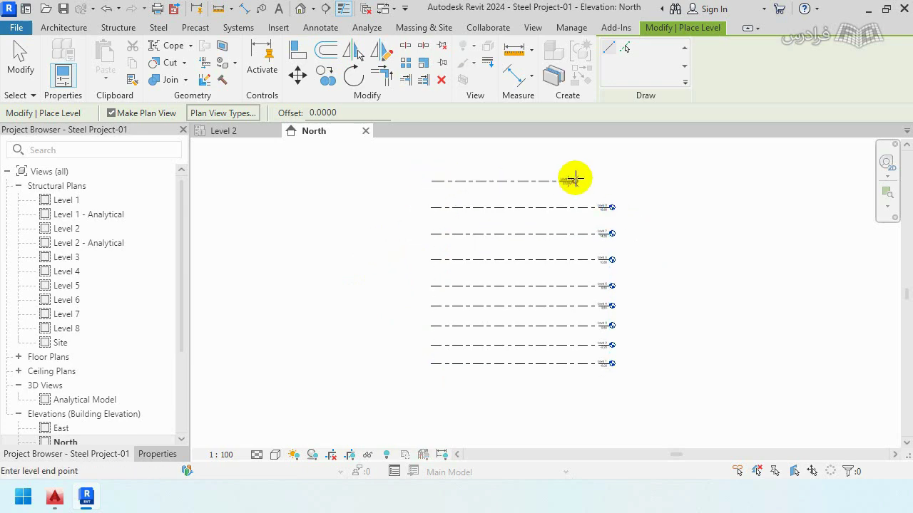
pyautogui.click(577, 179)
pyautogui.click(20, 61)
pyautogui.scroll(3, 592, 378)
# Step: Read the AutoCAD marks and set Level 3 to 1.00 and Level 4 to 4.80
pyautogui.scroll(2, 626, 348)
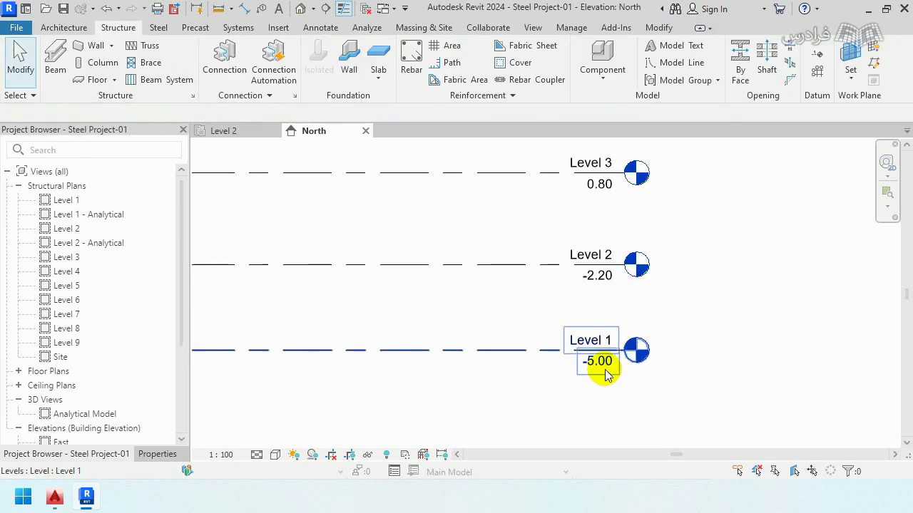
pyautogui.scroll(-1, 554, 367)
pyautogui.moveTo(554, 367)
pyautogui.mouseDown(button='middle')
pyautogui.moveTo(526, 362)
pyautogui.moveTo(537, 387)
pyautogui.mouseUp(button='middle')
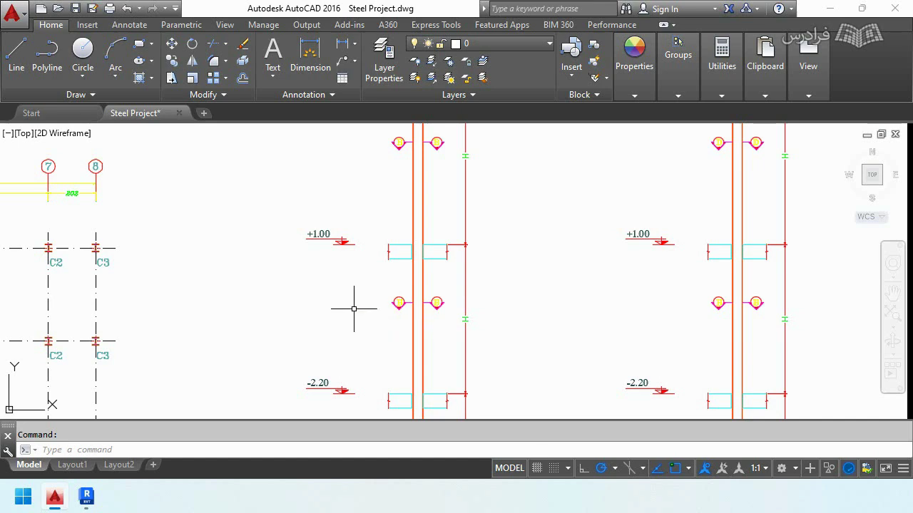
pyautogui.moveTo(249, 278); pyautogui.dragTo(266, 425, button='middle')
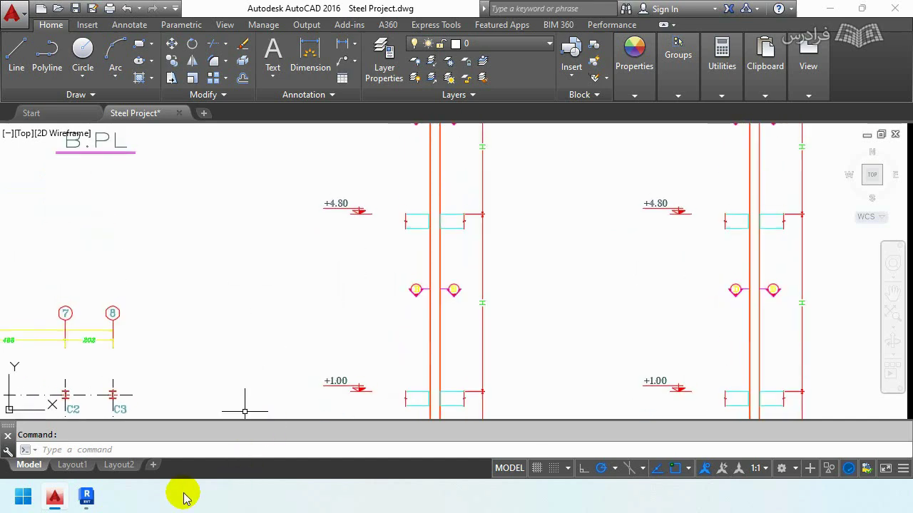
pyautogui.click(86, 497)
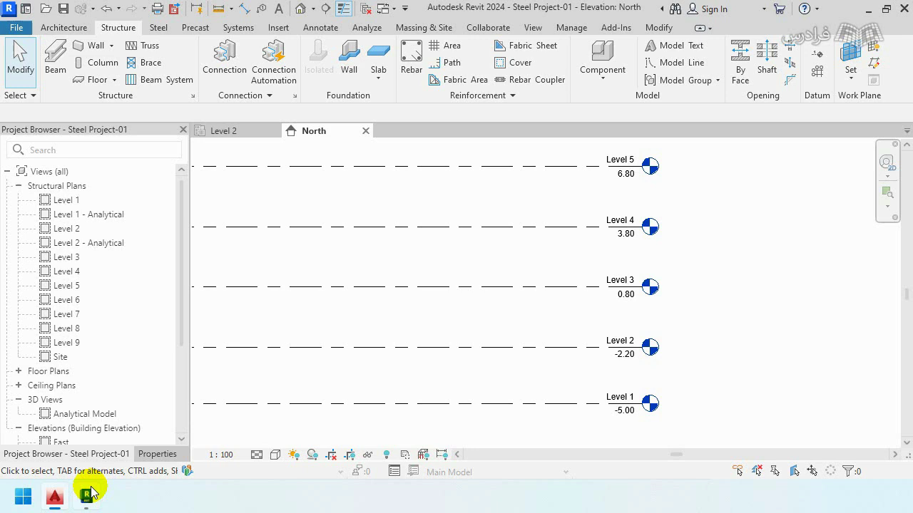
pyautogui.click(612, 299)
pyautogui.click(621, 296)
pyautogui.write('1')
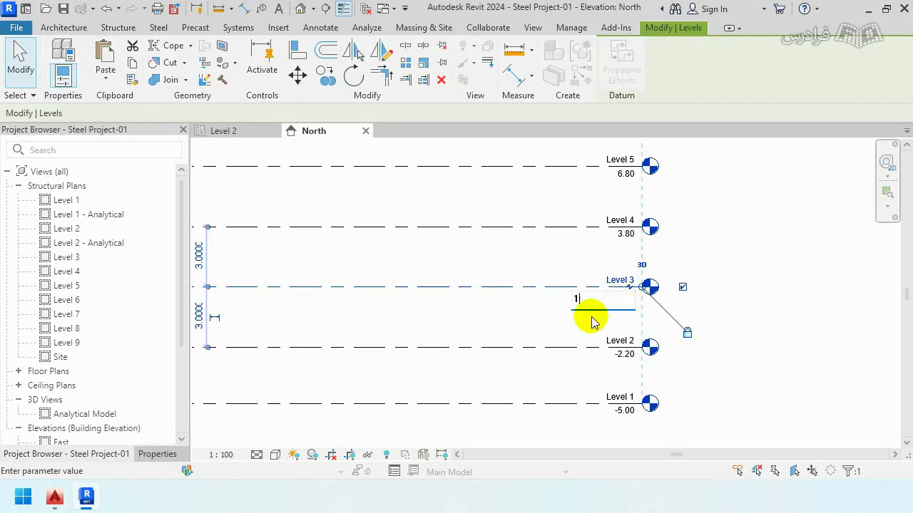
pyautogui.press('Return')
pyautogui.click(624, 228)
pyautogui.click(622, 236)
pyautogui.write('4.8')
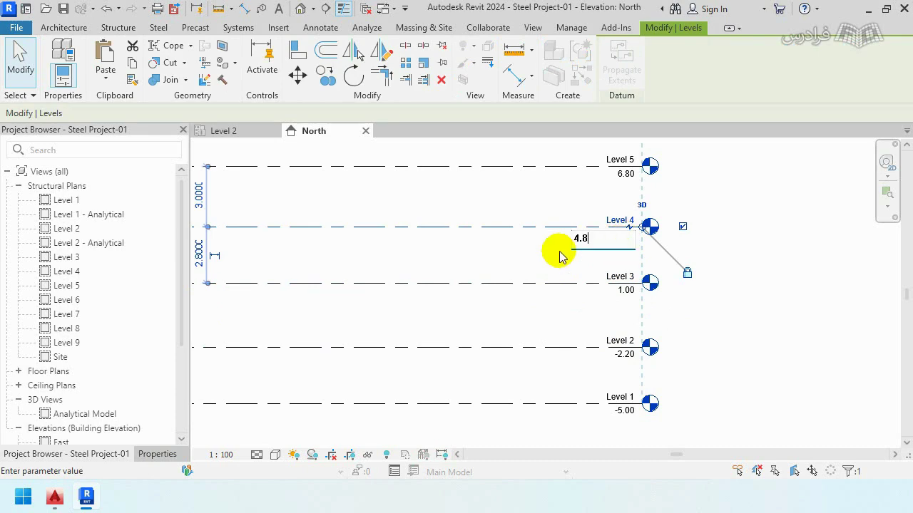
pyautogui.press('Return')
# Step: Set Level 5 to 7.70 and Level 6 to 11.00, matching the AutoCAD marks
pyautogui.click(55, 497)
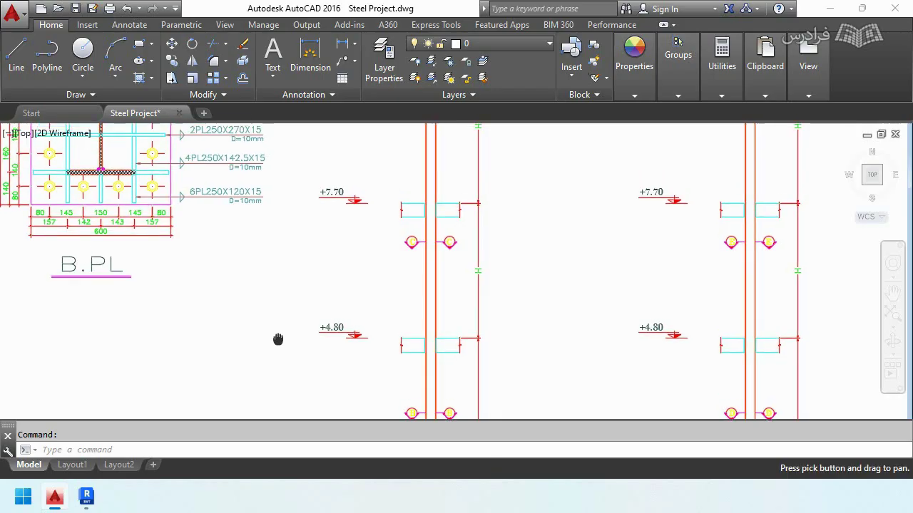
pyautogui.moveTo(278, 339); pyautogui.dragTo(271, 320, button='middle')
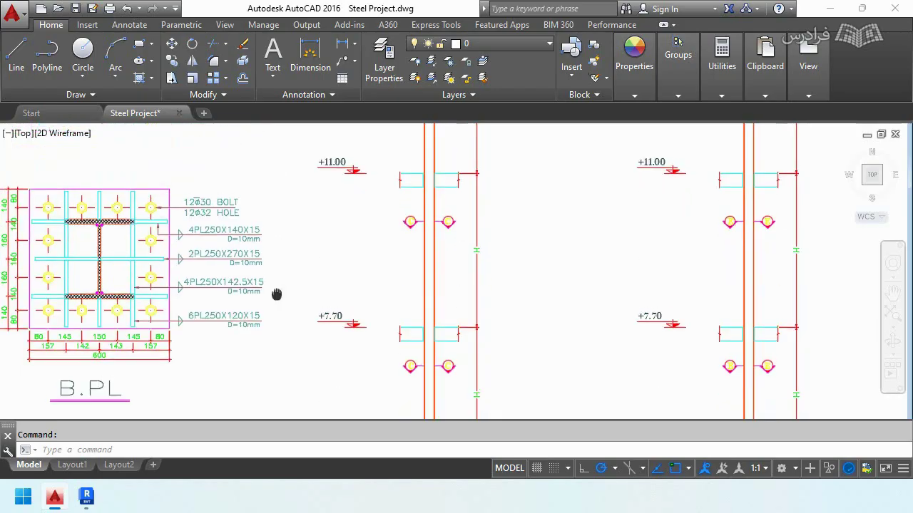
pyautogui.click(86, 497)
pyautogui.click(622, 225)
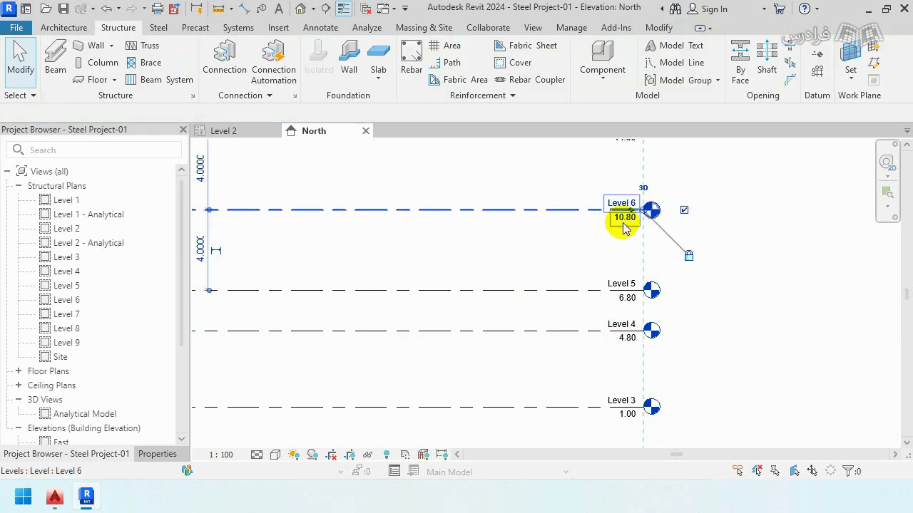
pyautogui.write('7.7')
pyautogui.press('Return')
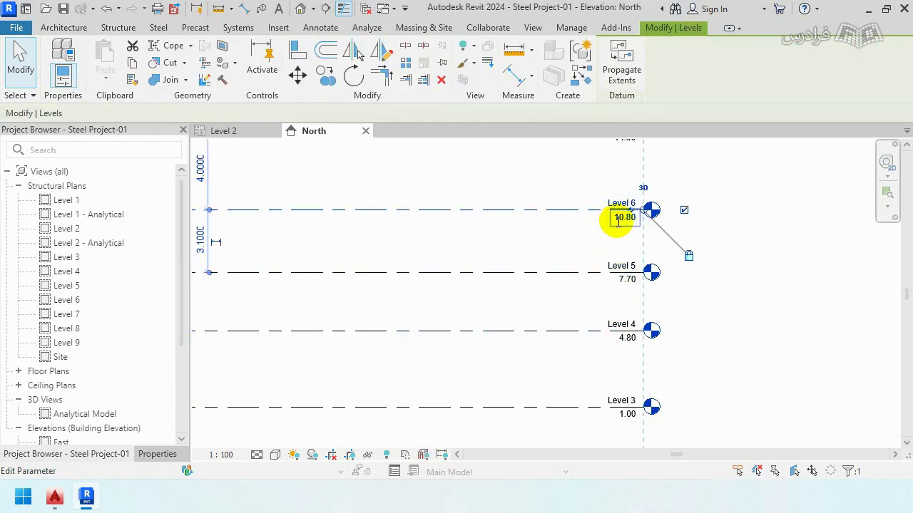
pyautogui.click(620, 218)
pyautogui.write('11')
pyautogui.click(545, 252)
pyautogui.moveTo(546, 252); pyautogui.dragTo(481, 296, button='middle')
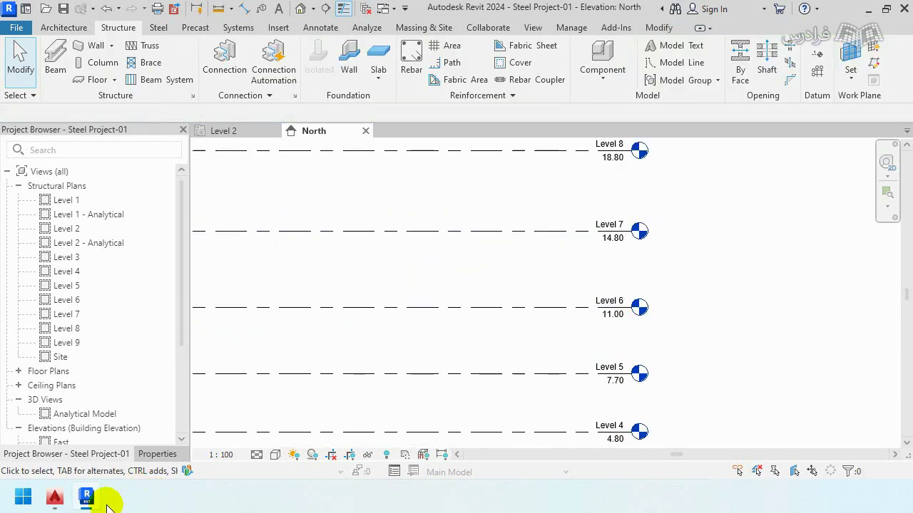
# Step: Check the upper AutoCAD elevation marks and set Level 7 to 14.30
pyautogui.click(54, 497)
pyautogui.scroll(2, 292, 241)
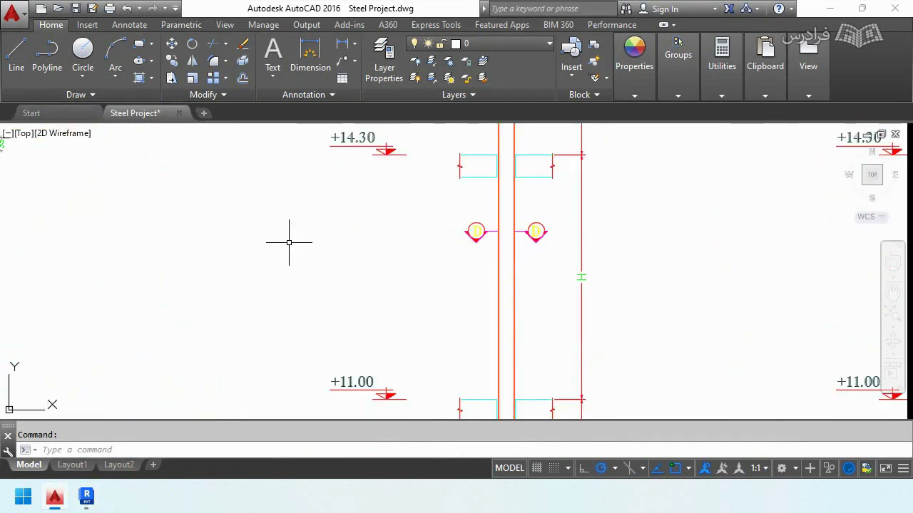
pyautogui.moveTo(292, 240); pyautogui.dragTo(320, 373, button='middle')
pyautogui.scroll(-2, 321, 373)
pyautogui.scroll(-2, 321, 375)
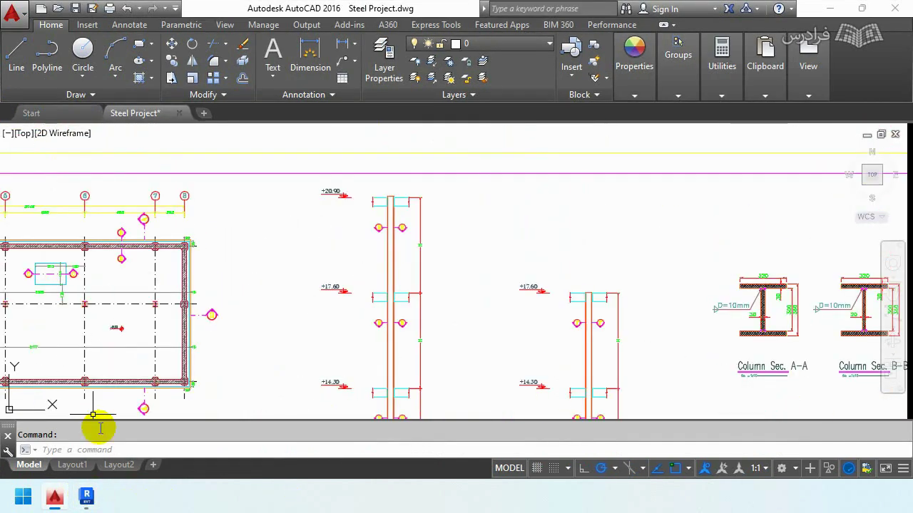
pyautogui.click(86, 497)
pyautogui.click(615, 270)
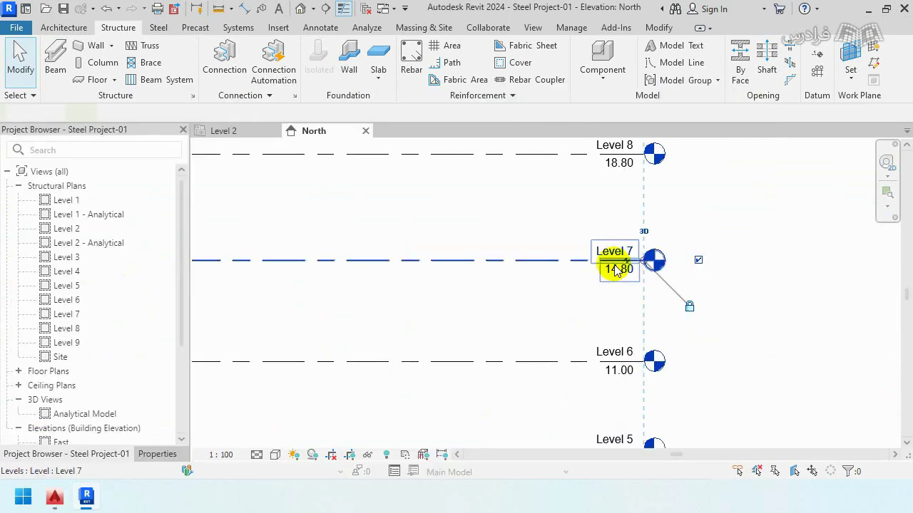
pyautogui.doubleClick(616, 269)
pyautogui.write('14')
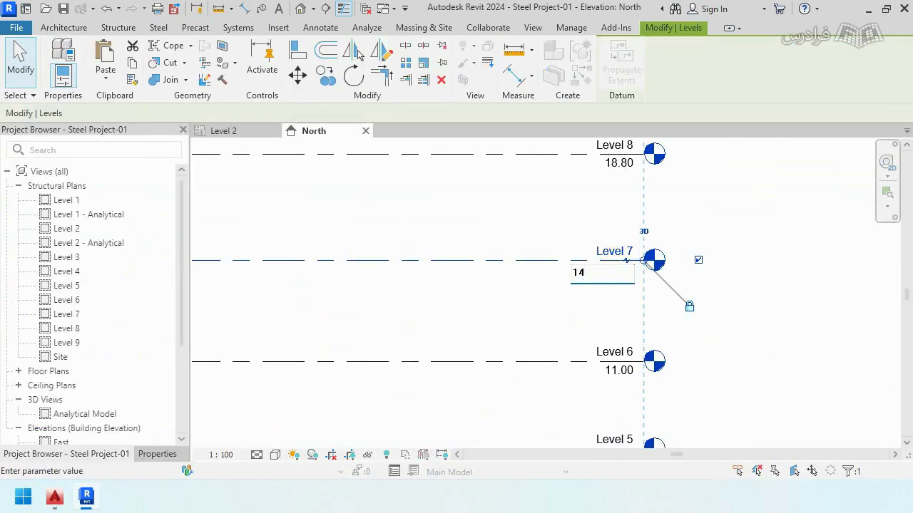
pyautogui.write('.3')
pyautogui.press('Return')
# Step: Change Level 8's elevation from 18.80 to 17.60
pyautogui.click(577, 185)
pyautogui.doubleClick(608, 163)
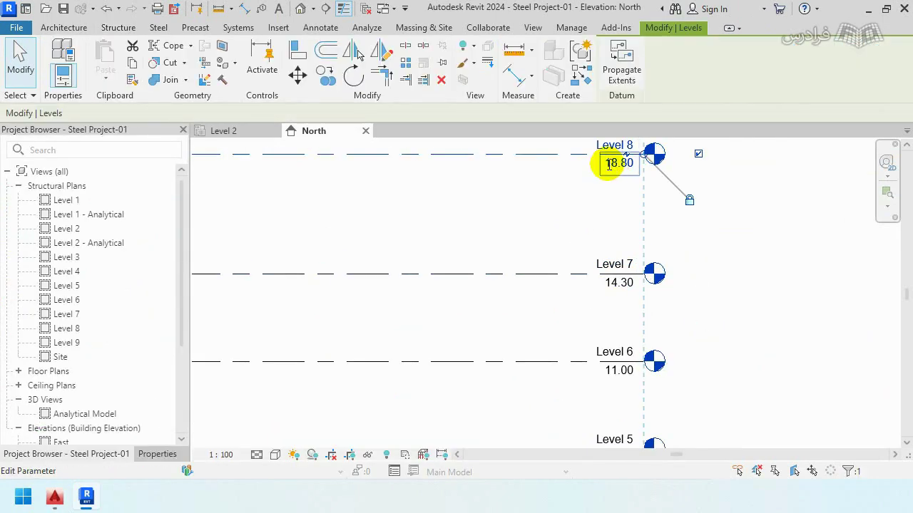
pyautogui.click(608, 163)
pyautogui.write('.6')
pyautogui.click(577, 218)
pyautogui.moveTo(577, 218); pyautogui.dragTo(567, 287, button='middle')
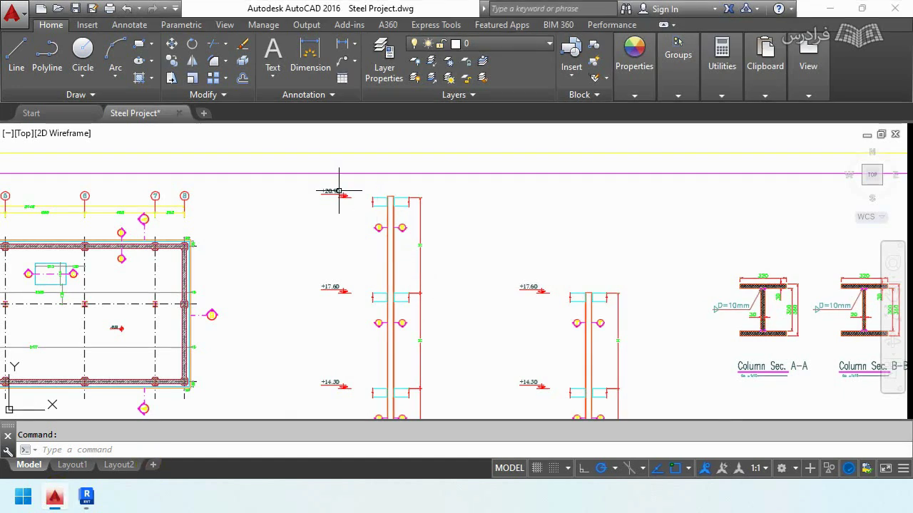
# Step: Set Level 9's elevation to 20.90
pyautogui.scroll(5, 339, 191)
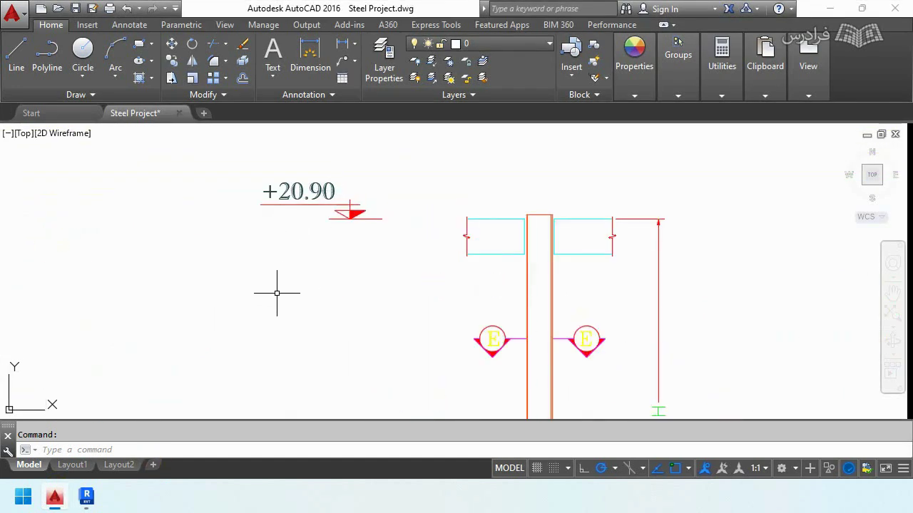
pyautogui.click(85, 499)
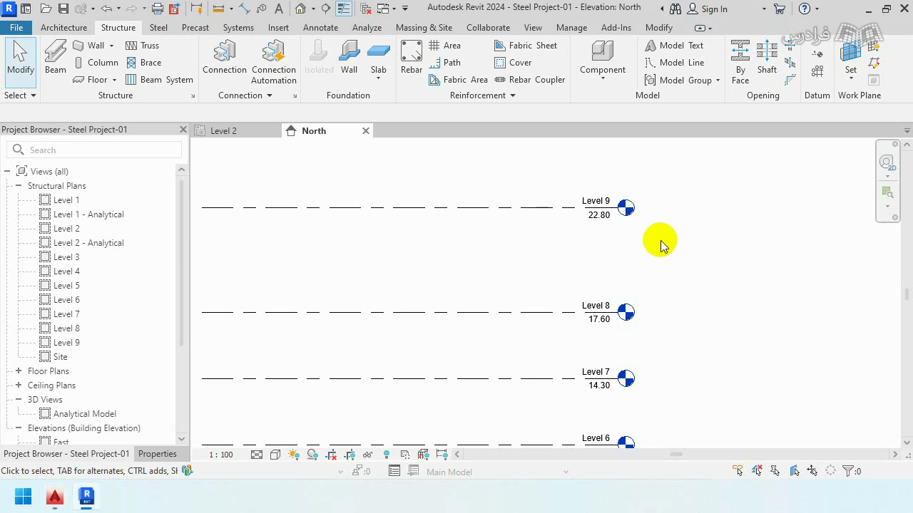
pyautogui.click(645, 223)
pyautogui.doubleClick(624, 223)
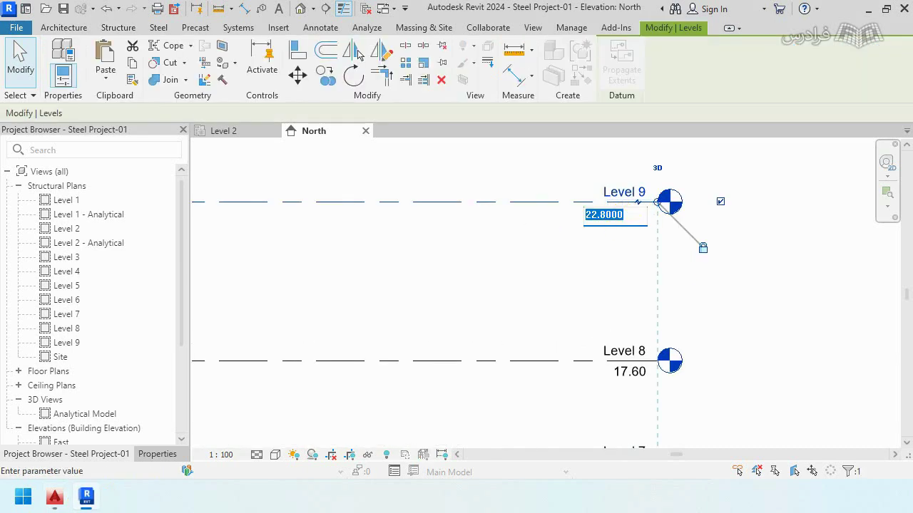
pyautogui.write('9')
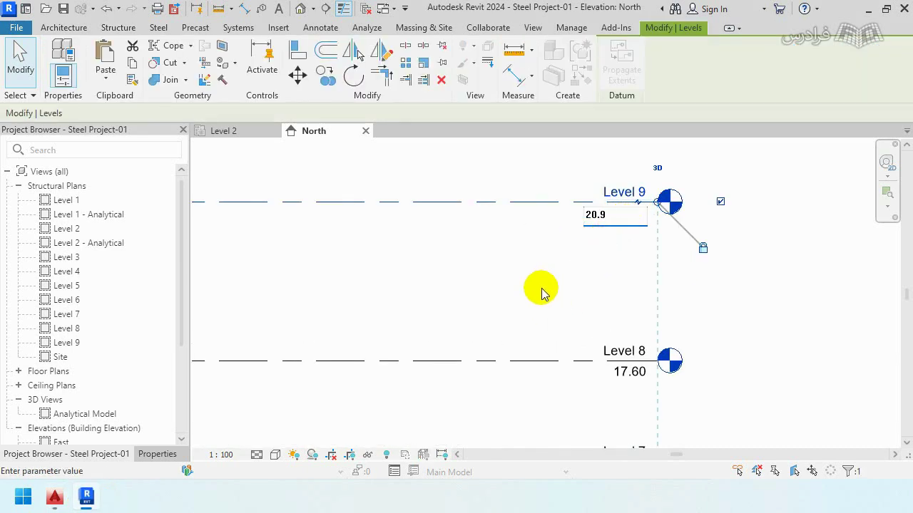
pyautogui.press('Return')
pyautogui.click(585, 214)
pyautogui.scroll(-5, 585, 218)
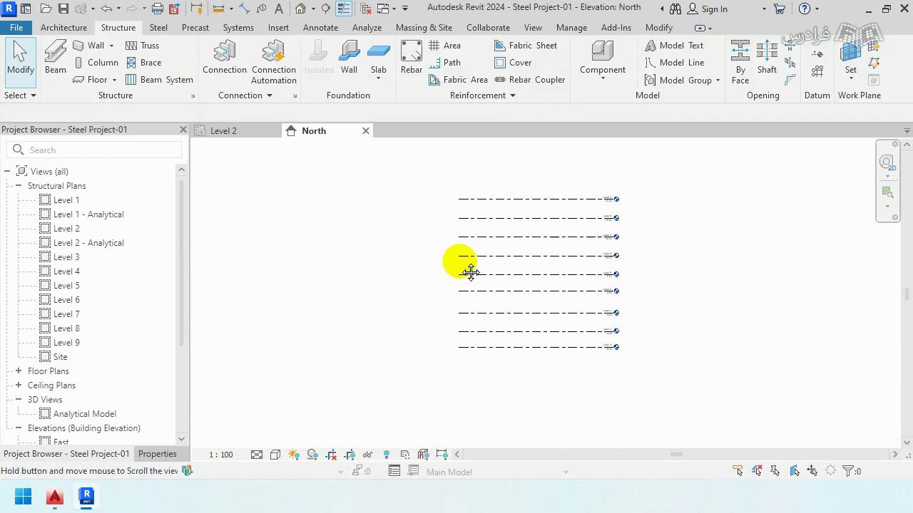
# Step: Review the spacing of Levels 1 to 5 in the North elevation
pyautogui.scroll(2, 466, 266)
pyautogui.click(508, 267)
pyautogui.scroll(2, 503, 277)
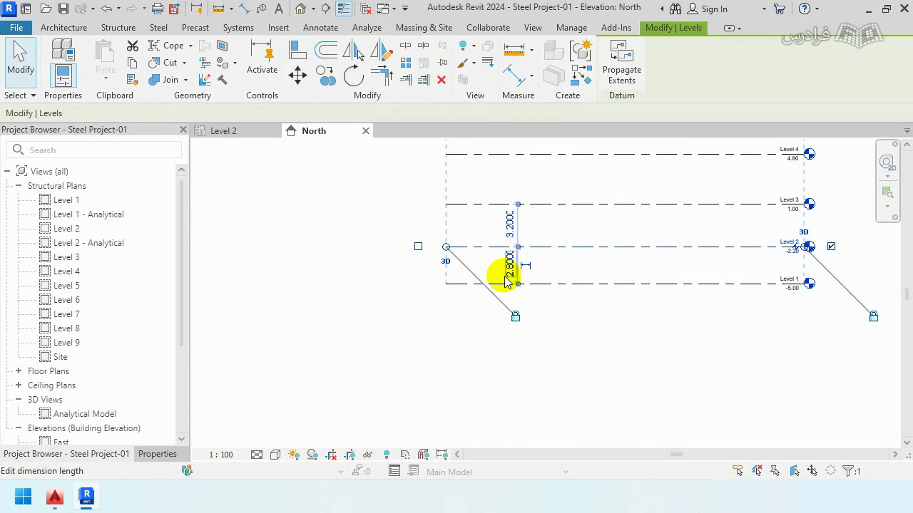
pyautogui.scroll(2, 501, 257)
pyautogui.press('Escape')
pyautogui.scroll(-2, 788, 224)
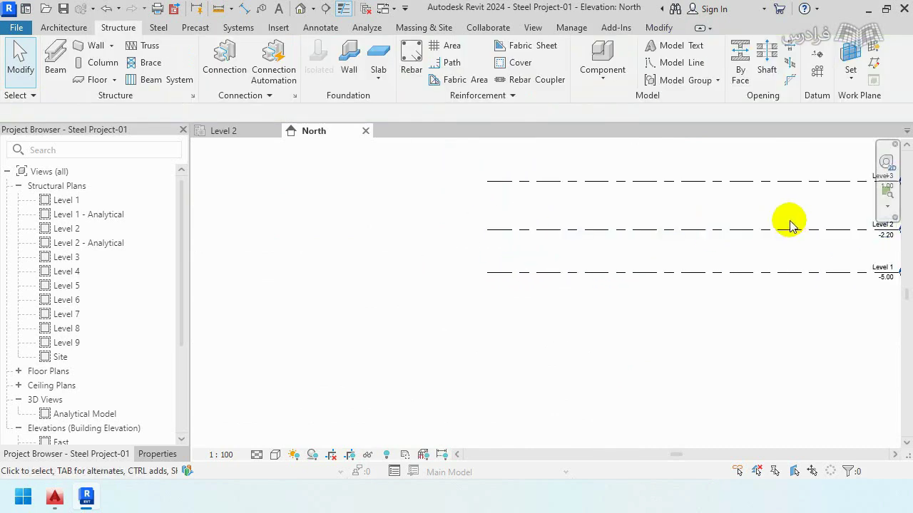
pyautogui.moveTo(788, 223); pyautogui.dragTo(587, 253, button='middle')
pyautogui.scroll(-1, 586, 252)
pyautogui.moveTo(342, 373); pyautogui.dragTo(565, 366, button='middle')
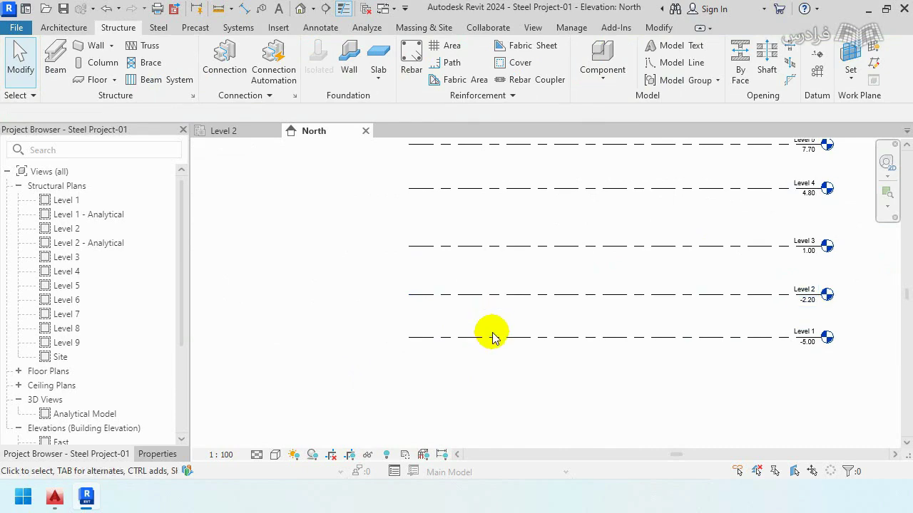
pyautogui.scroll(1, 770, 289)
pyautogui.scroll(-1, 722, 300)
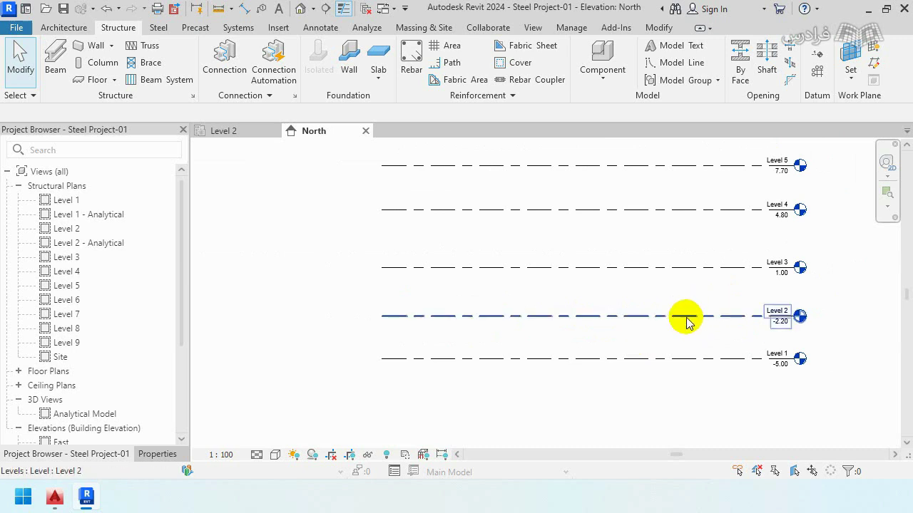
pyautogui.scroll(-2, 596, 328)
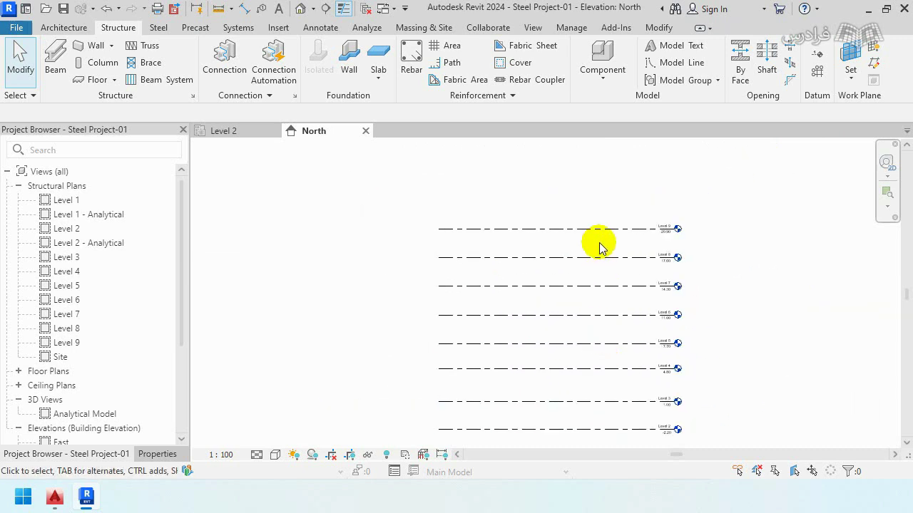
pyautogui.moveTo(585, 259); pyautogui.dragTo(564, 186, button='middle')
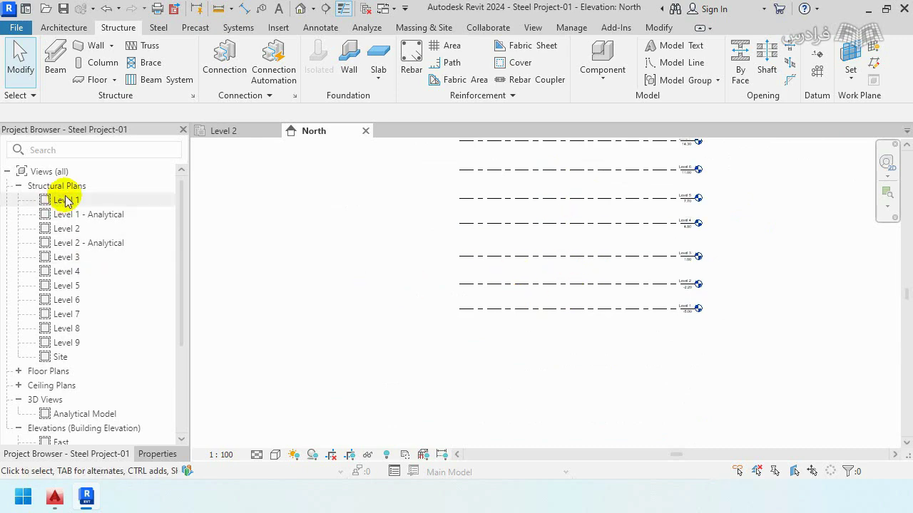
# Step: Delete the Level 1 - Analytical and Level 2 - Analytical plan views from the Project Browser
pyautogui.click(100, 215)
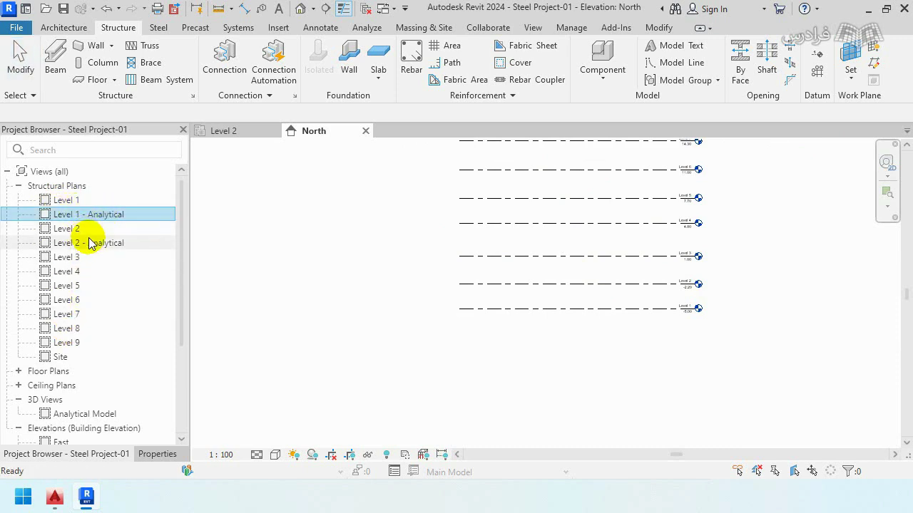
pyautogui.keyDown('ctrl'); pyautogui.click(91, 244); pyautogui.keyUp('ctrl')
pyautogui.rightClick(93, 243)
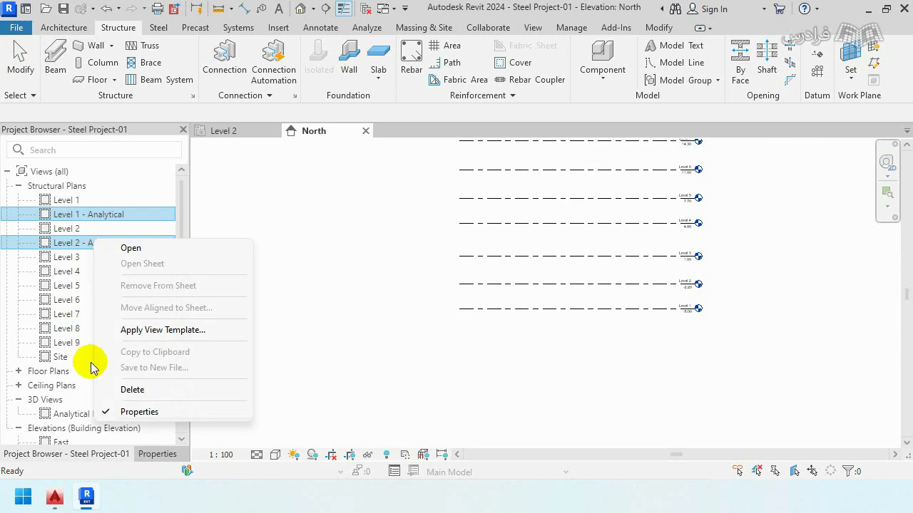
pyautogui.click(119, 388)
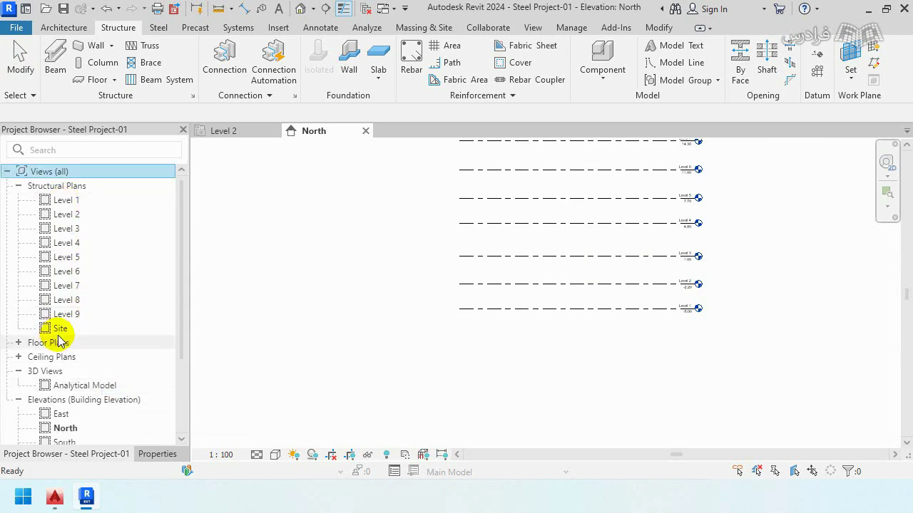
pyautogui.scroll(3, 676, 321)
pyautogui.scroll(2, 676, 321)
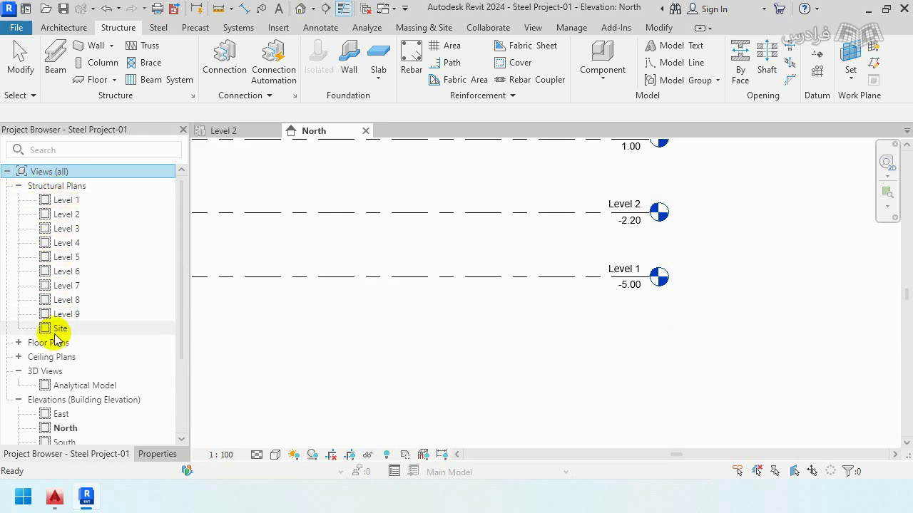
# Step: Change Level 1's name label to 01,-5.00 and rename its corresponding views
pyautogui.scroll(2, 575, 236)
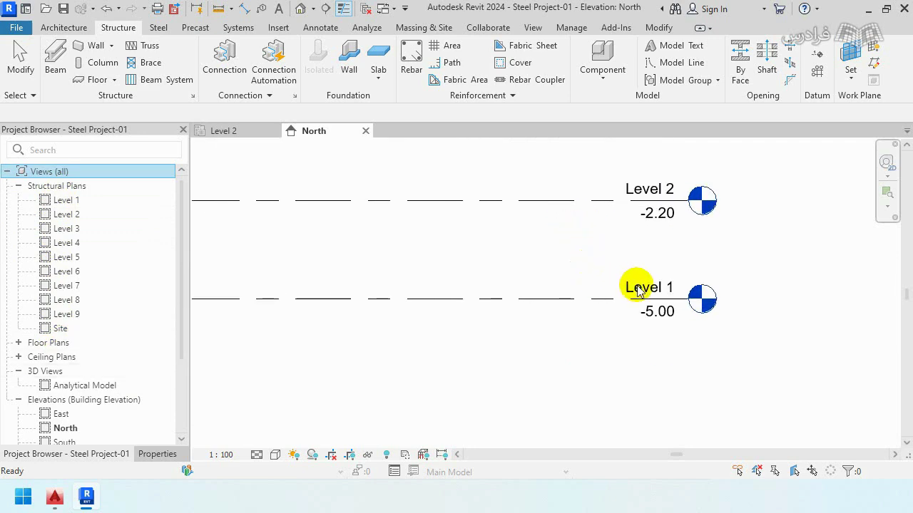
pyautogui.click(638, 288)
pyautogui.click(638, 288)
pyautogui.write('01,-5.00')
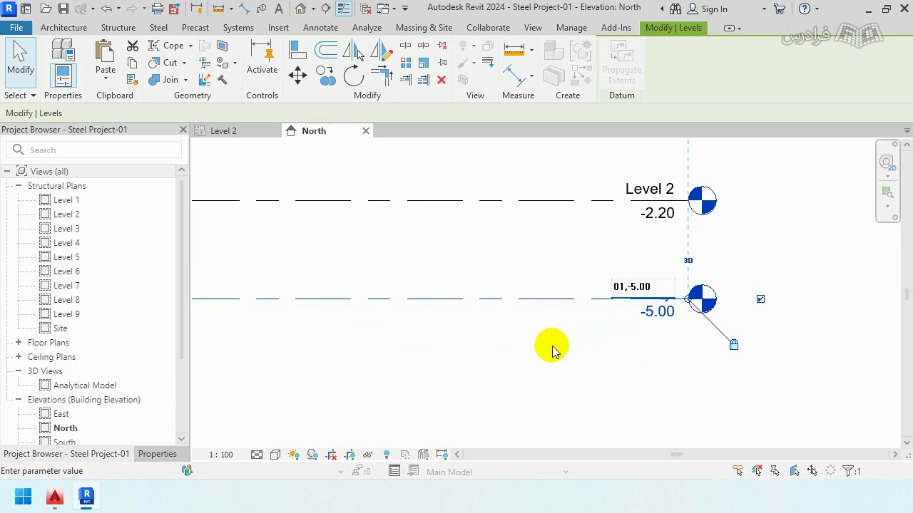
pyautogui.press('Return')
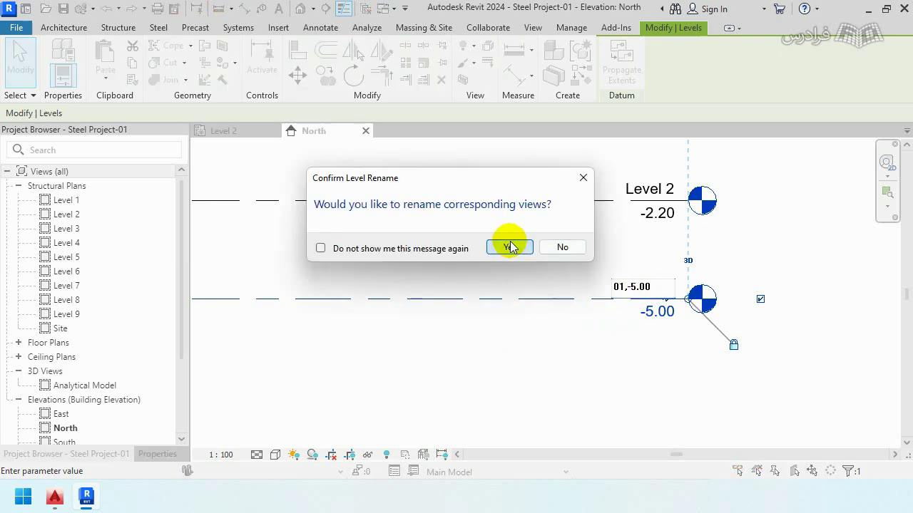
pyautogui.click(509, 245)
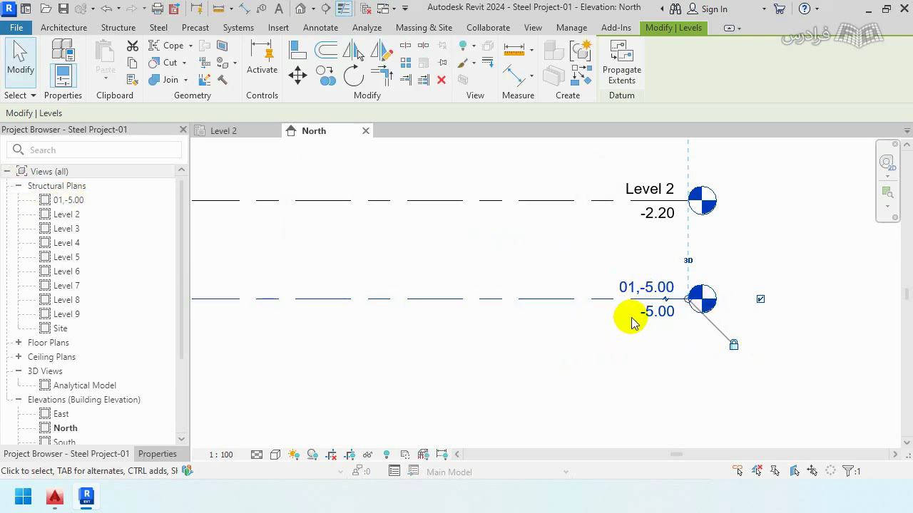
pyautogui.press('Escape')
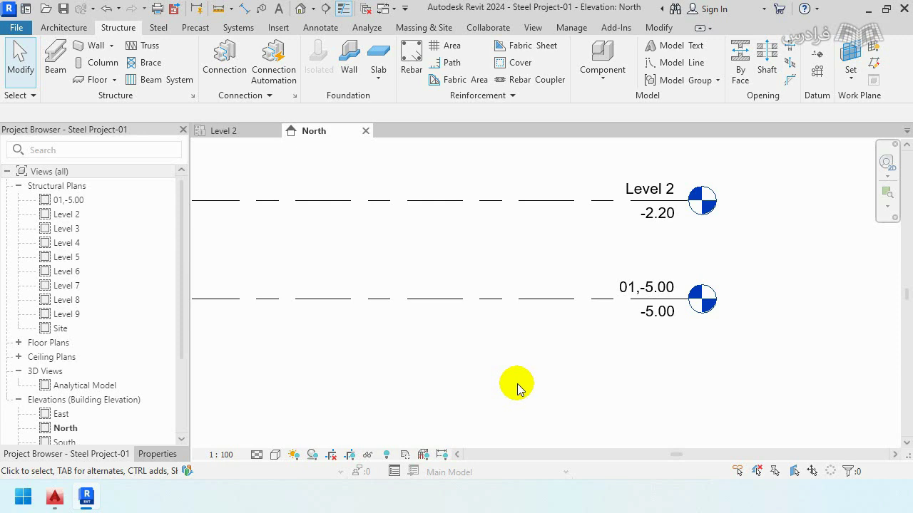
pyautogui.scroll(-2, 524, 357)
pyautogui.scroll(1, 549, 314)
pyautogui.scroll(1, 570, 271)
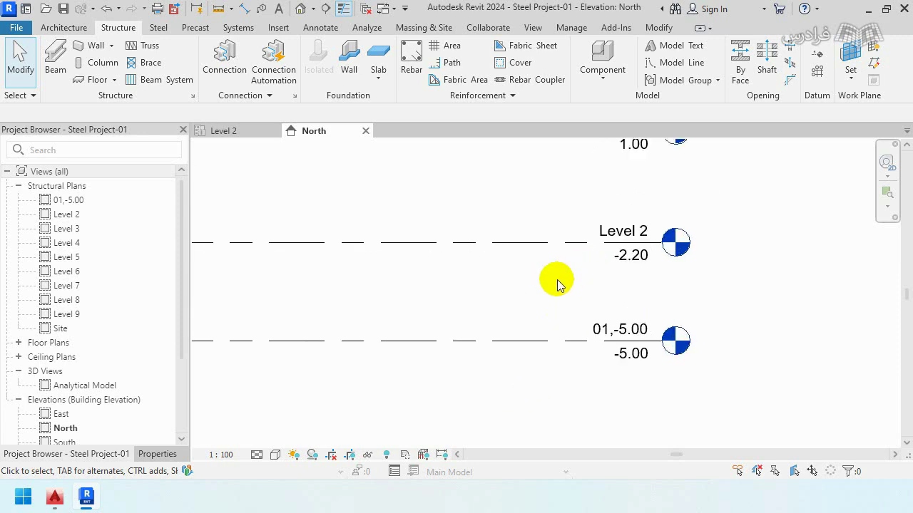
pyautogui.moveTo(557, 284); pyautogui.dragTo(536, 314, button='middle')
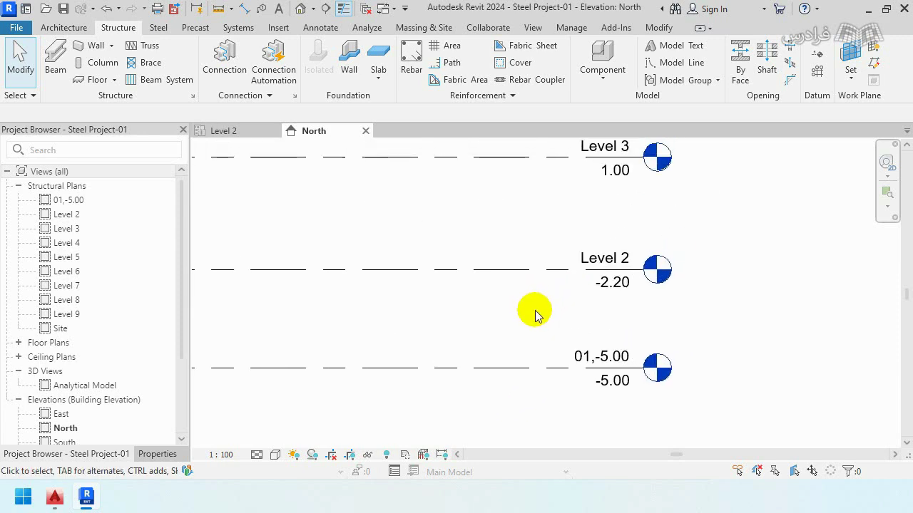
# Step: Rename Level 2 to 02,-2.20 along with its matching views
pyautogui.click(585, 258)
pyautogui.click(586, 258)
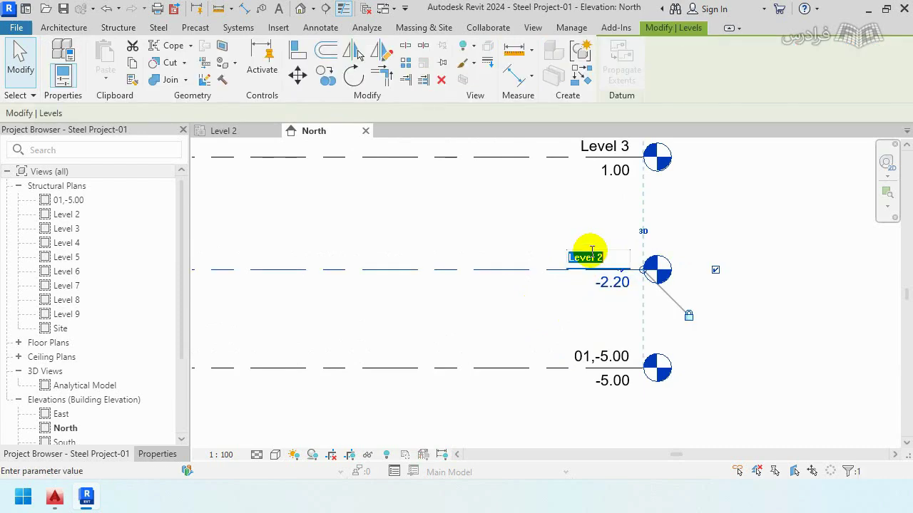
pyautogui.write('02,-2.20')
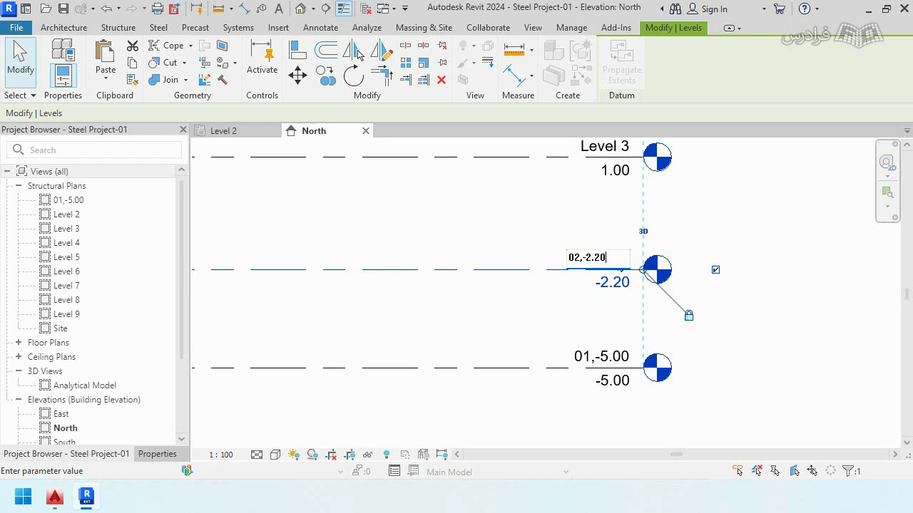
pyautogui.click(513, 218)
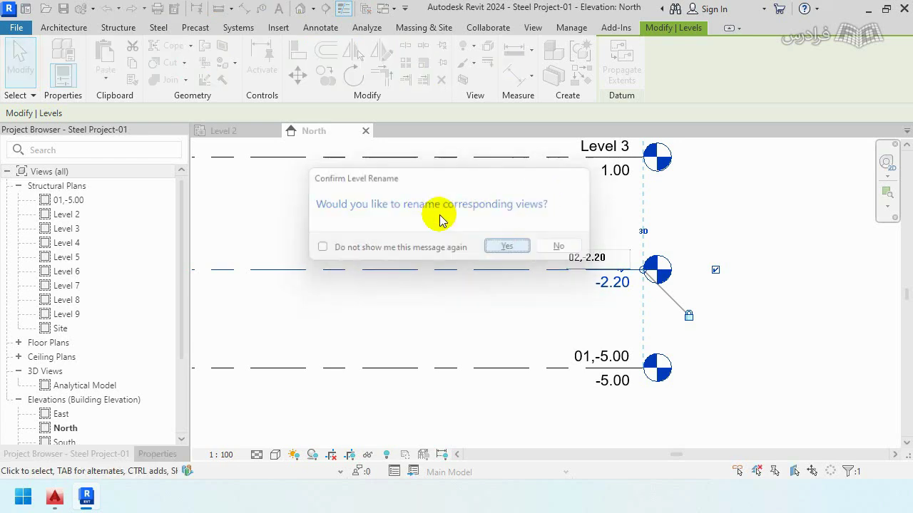
pyautogui.press('Return')
pyautogui.moveTo(439, 220); pyautogui.dragTo(554, 261, button='middle')
pyautogui.press('Escape')
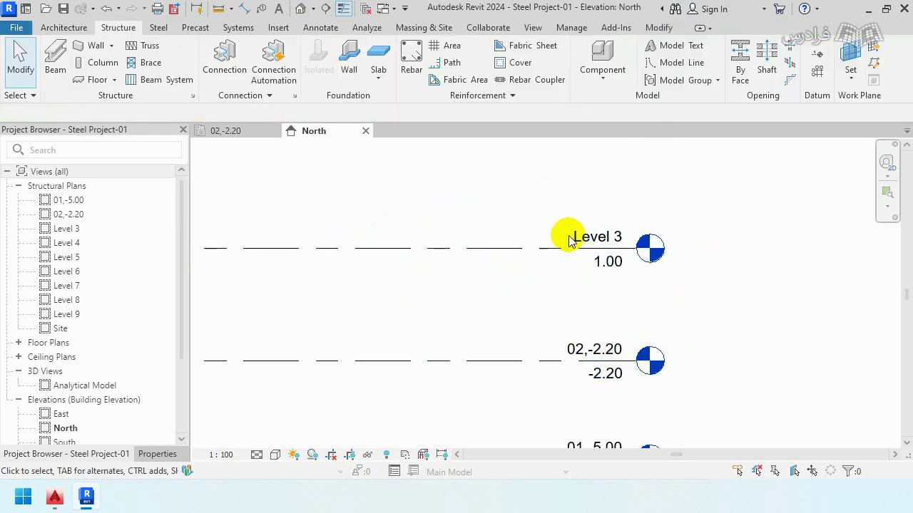
# Step: Rename Level 3 to 03,+1.00 along with its matching views
pyautogui.click(570, 241)
pyautogui.click(570, 241)
pyautogui.write('03,+1')
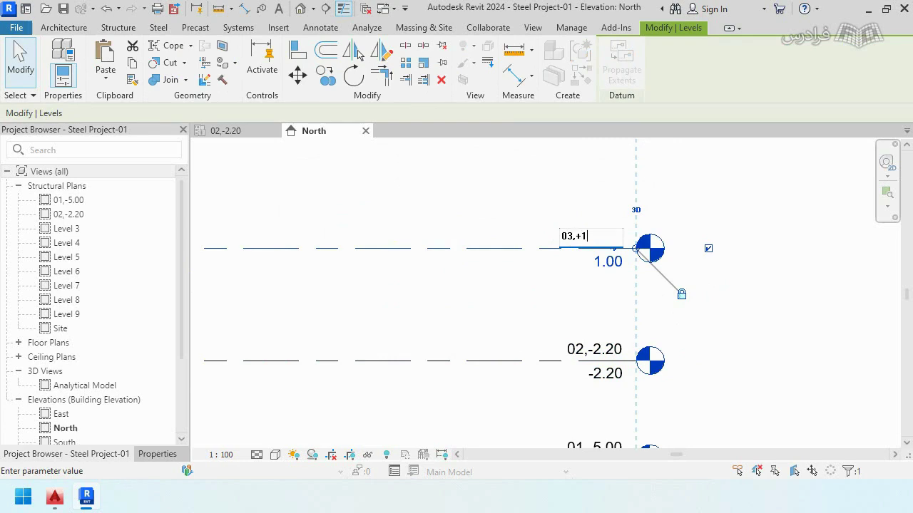
pyautogui.write('.00')
pyautogui.click(505, 297)
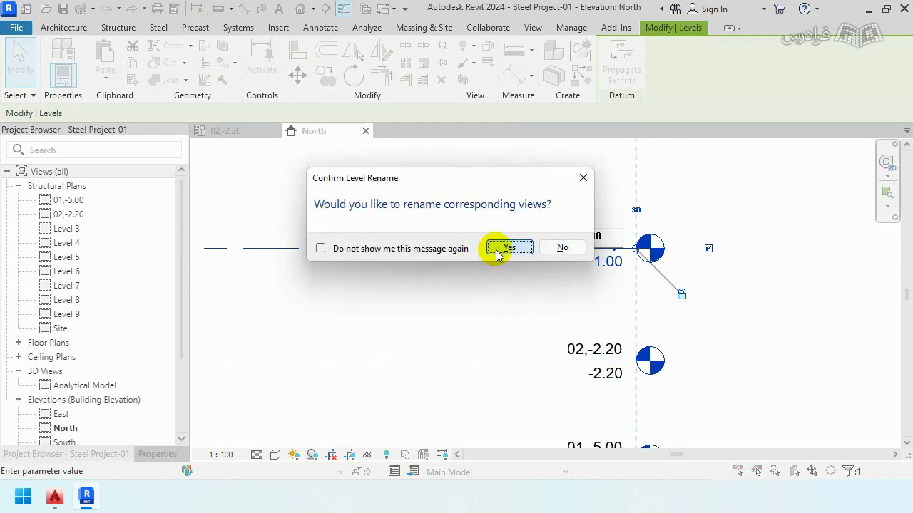
pyautogui.click(503, 247)
# Step: Rename Level 4 to 04,+4.80 along with its structural plan view
pyautogui.moveTo(453, 205); pyautogui.dragTo(464, 387, button='middle')
pyautogui.doubleClick(578, 293)
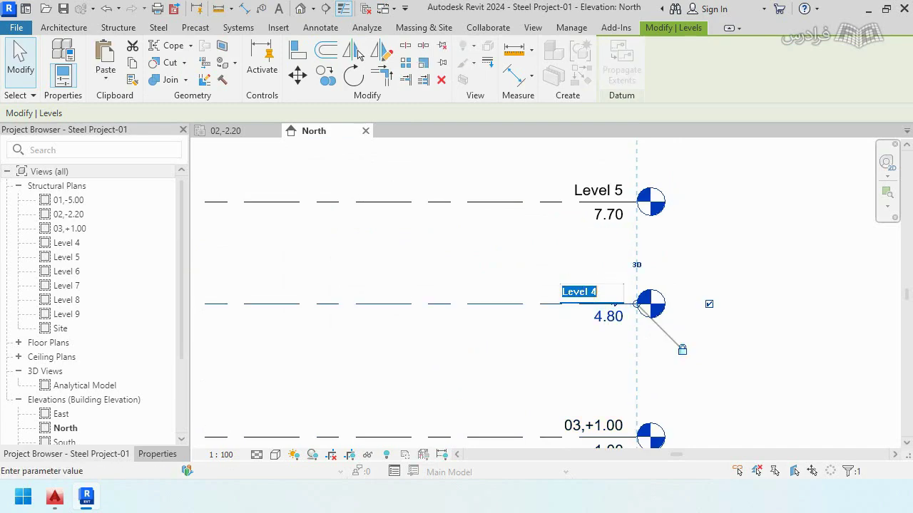
pyautogui.write('04,+4.80')
pyautogui.click(526, 295)
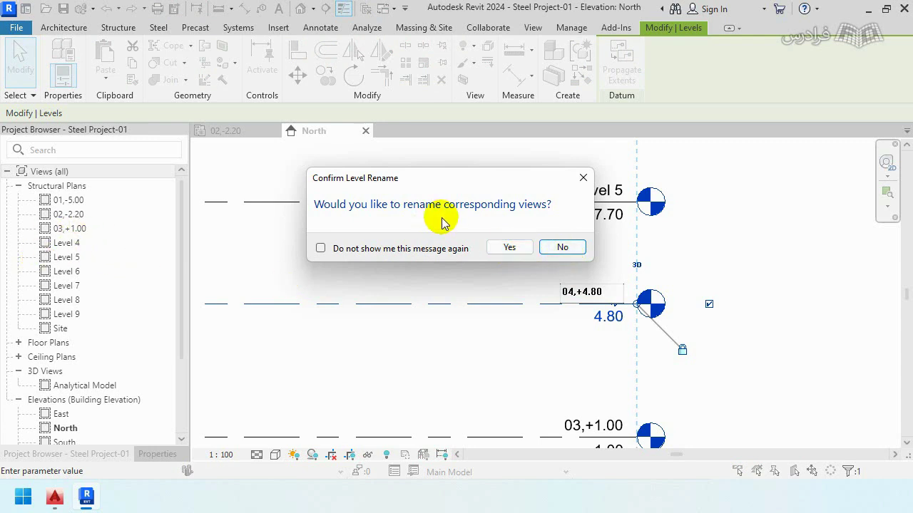
pyautogui.click(509, 246)
pyautogui.moveTo(452, 229); pyautogui.dragTo(452, 273, button='middle')
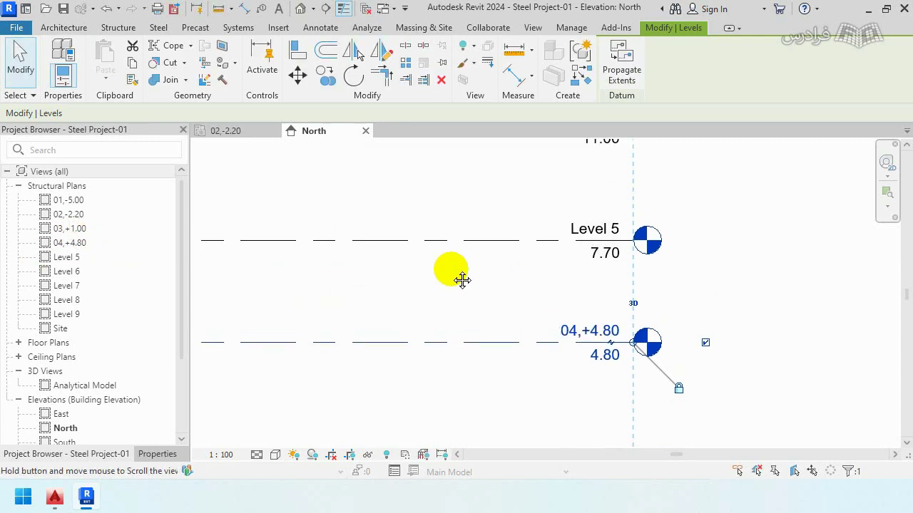
# Step: Rename Level 5 to 05,+7.70 and Level 6 to 06,+11.00, renaming the matching plan view
pyautogui.doubleClick(594, 261)
pyautogui.write('05,')
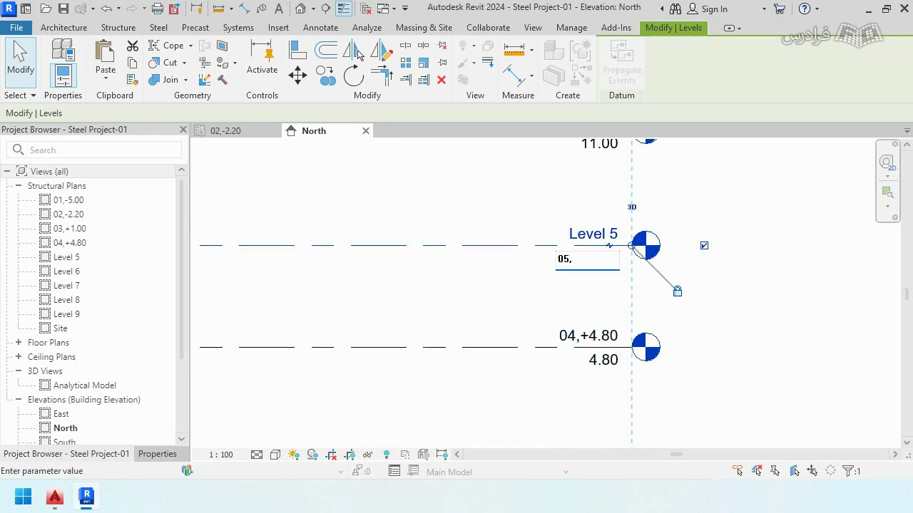
pyautogui.press('Escape')
pyautogui.doubleClick(577, 236)
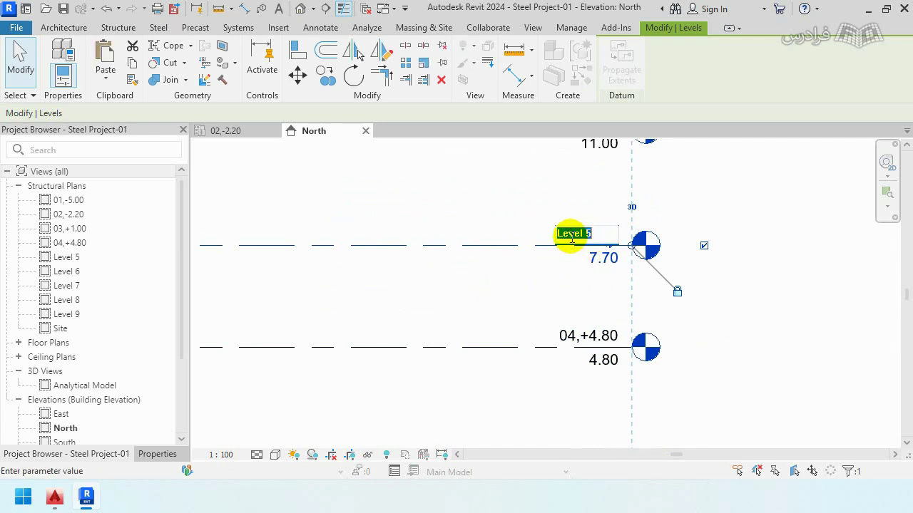
pyautogui.write('05,')
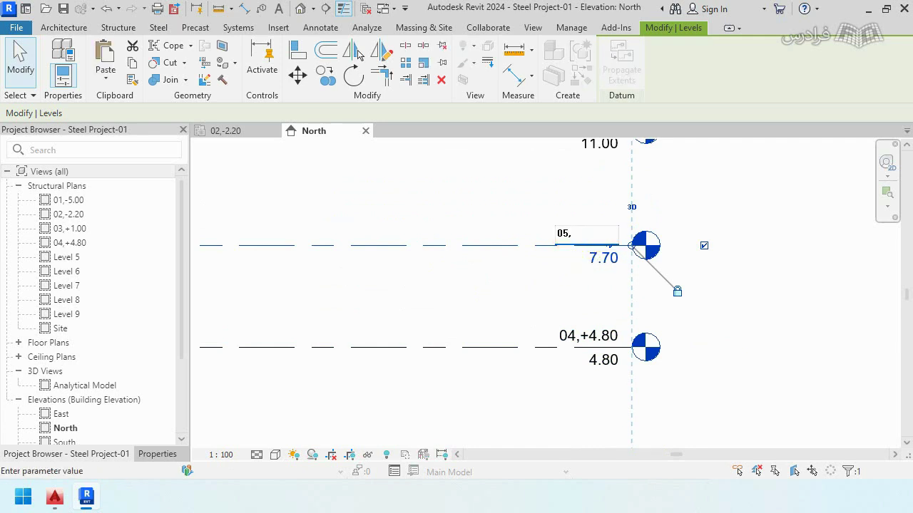
pyautogui.write('+7.70')
pyautogui.press('Return')
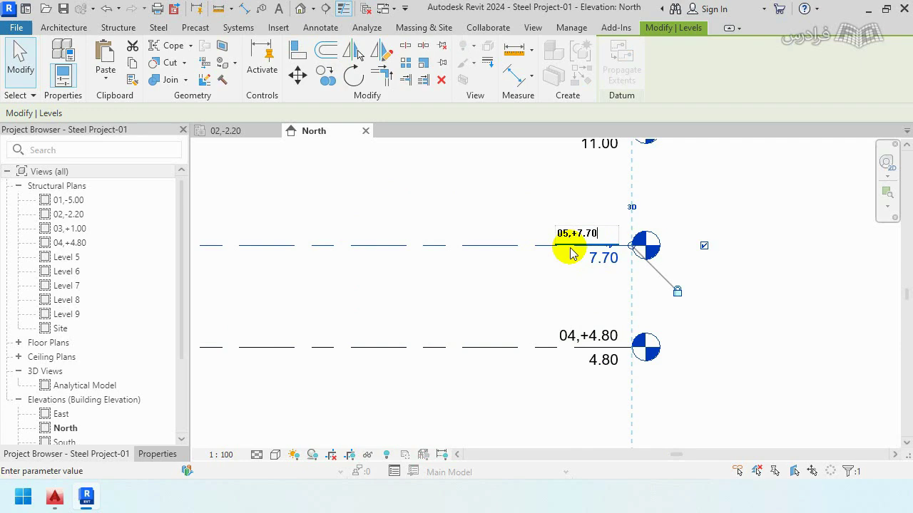
pyautogui.moveTo(407, 194); pyautogui.dragTo(404, 303, button='middle')
pyautogui.doubleClick(563, 231)
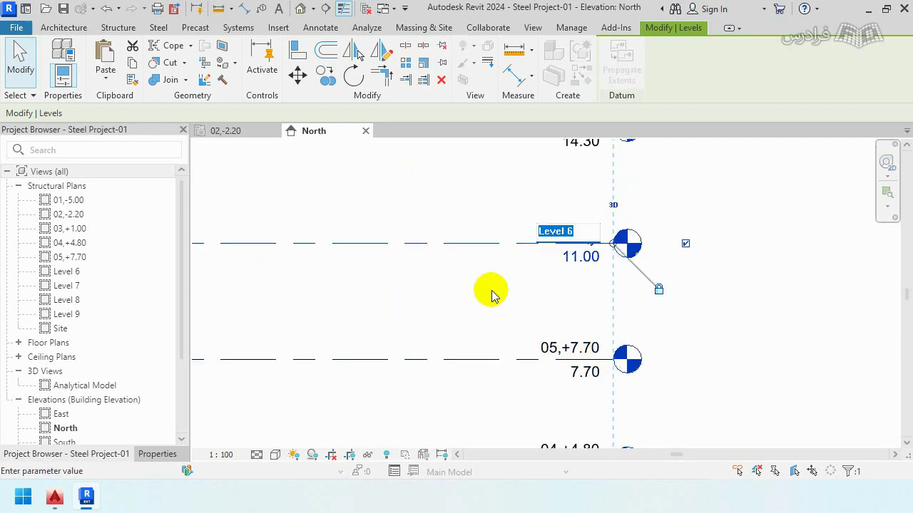
pyautogui.write('06,+11.')
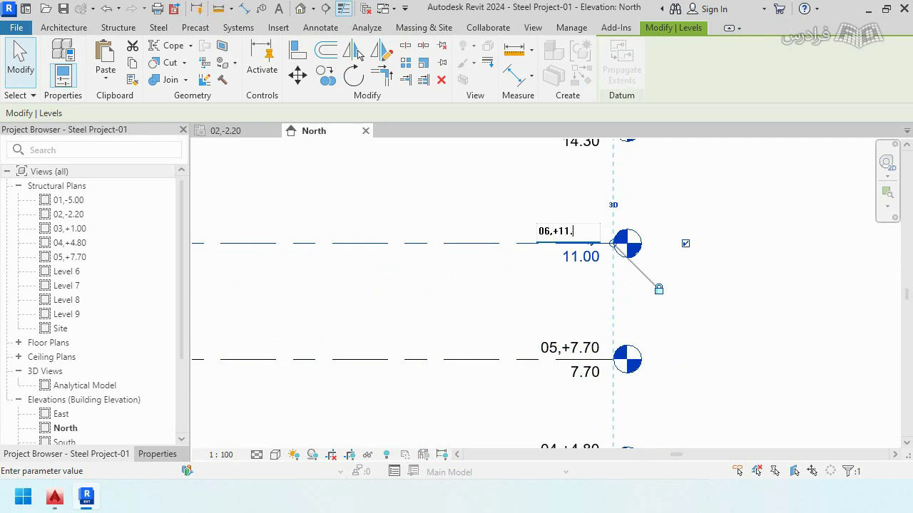
pyautogui.write('00')
pyautogui.press('Return')
pyautogui.click(512, 246)
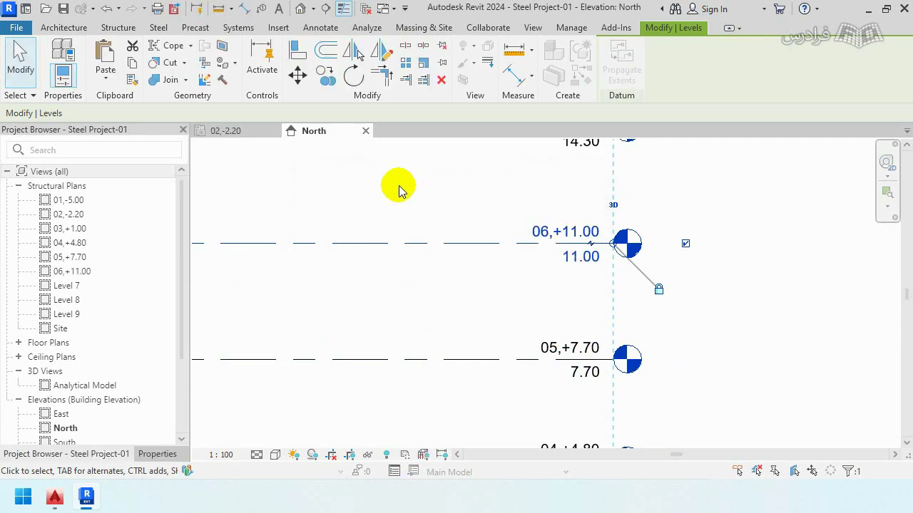
# Step: Rename Level 7 to 07,+14.30 and Level 8 to 08,+17.60, with matching plan views
pyautogui.moveTo(400, 191); pyautogui.dragTo(413, 285, button='middle')
pyautogui.doubleClick(548, 223)
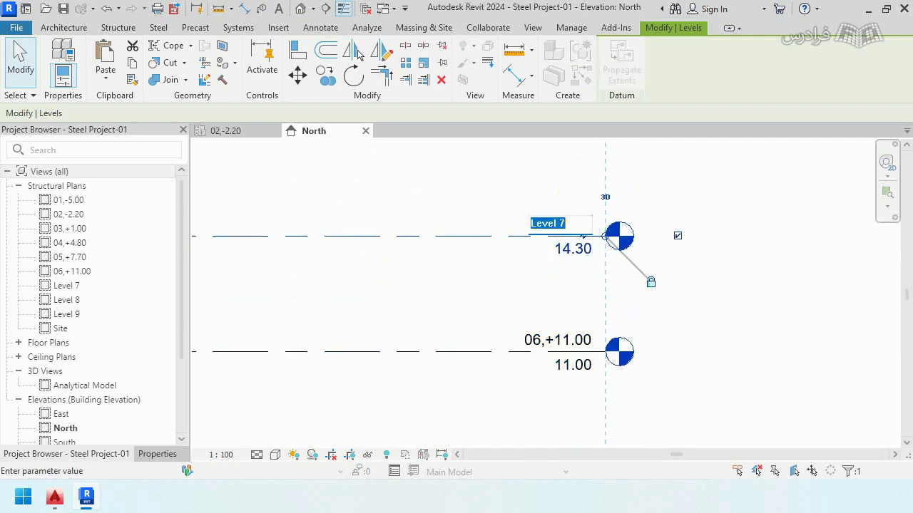
pyautogui.write('07,+14.')
pyautogui.write('30')
pyautogui.press('Return')
pyautogui.click(506, 240)
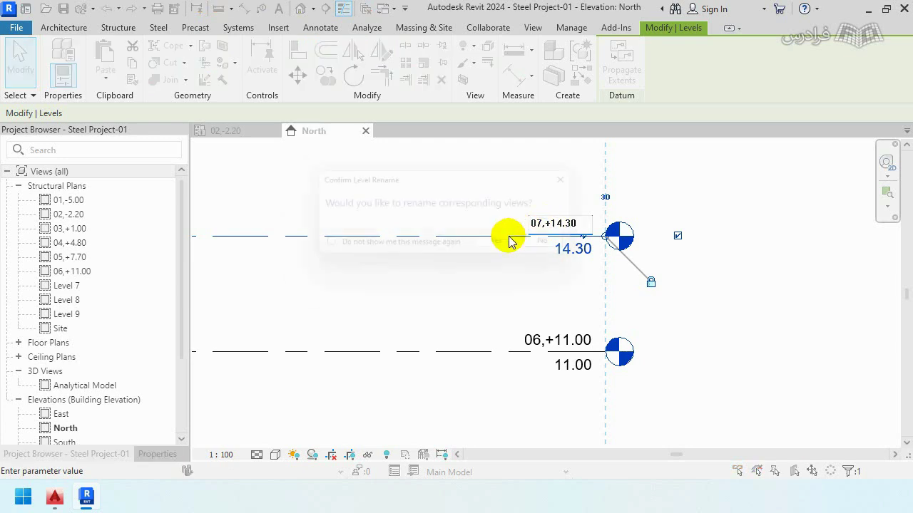
pyautogui.moveTo(505, 240); pyautogui.dragTo(456, 316, button='middle')
pyautogui.click(555, 243)
pyautogui.click(541, 241)
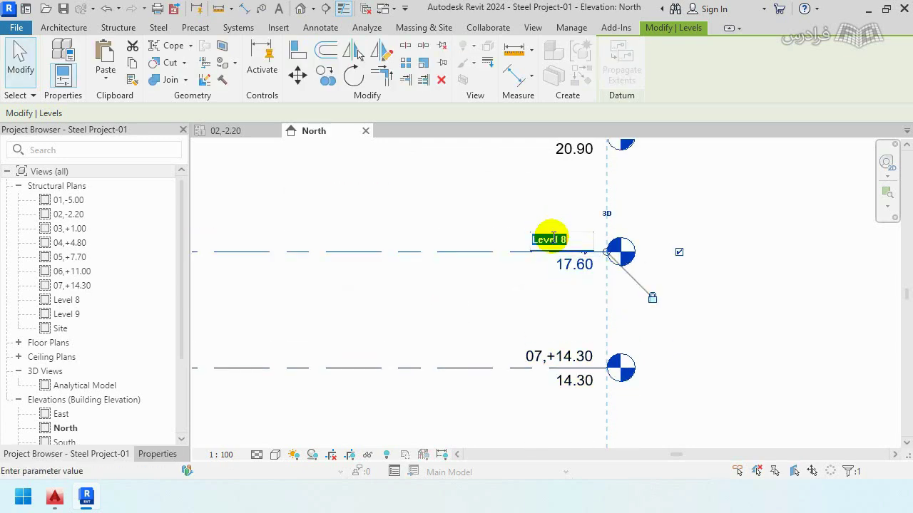
pyautogui.write('08,+17.60')
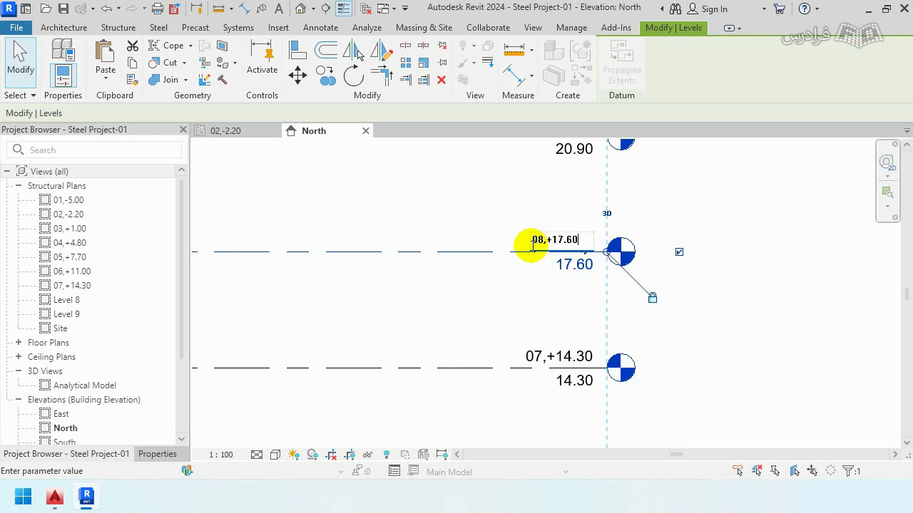
pyautogui.press('Return')
pyautogui.click(406, 219)
# Step: Rename Level 9 to 09,+20.90 and rename its plan view to match
pyautogui.moveTo(406, 218); pyautogui.dragTo(410, 311, button='middle')
pyautogui.doubleClick(569, 219)
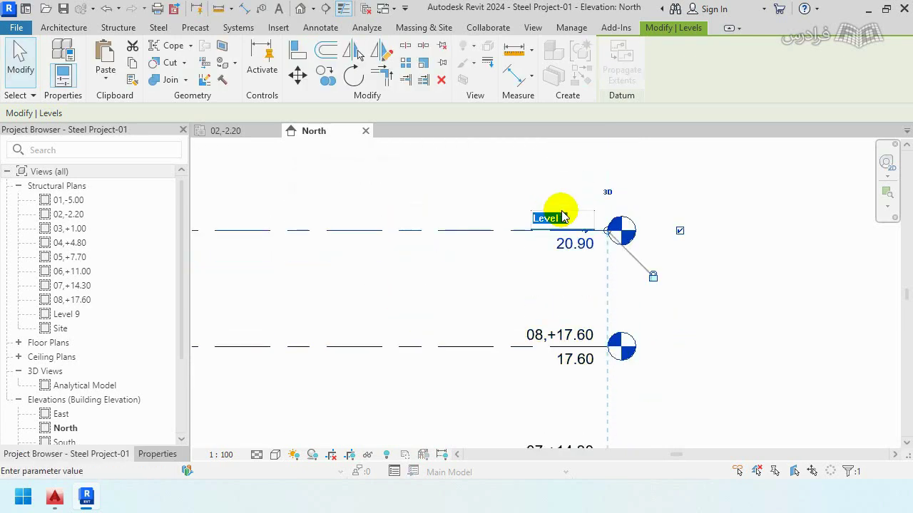
pyautogui.write('09,+20.')
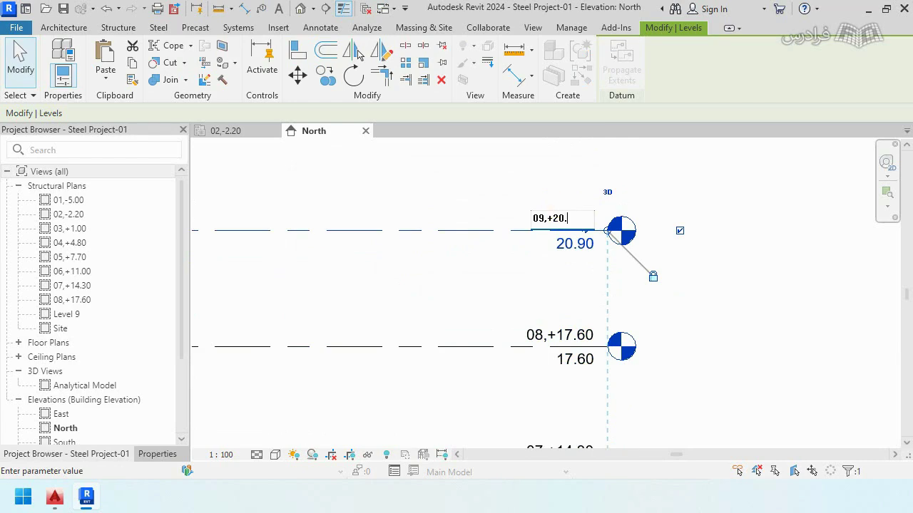
pyautogui.write('90')
pyautogui.click(497, 249)
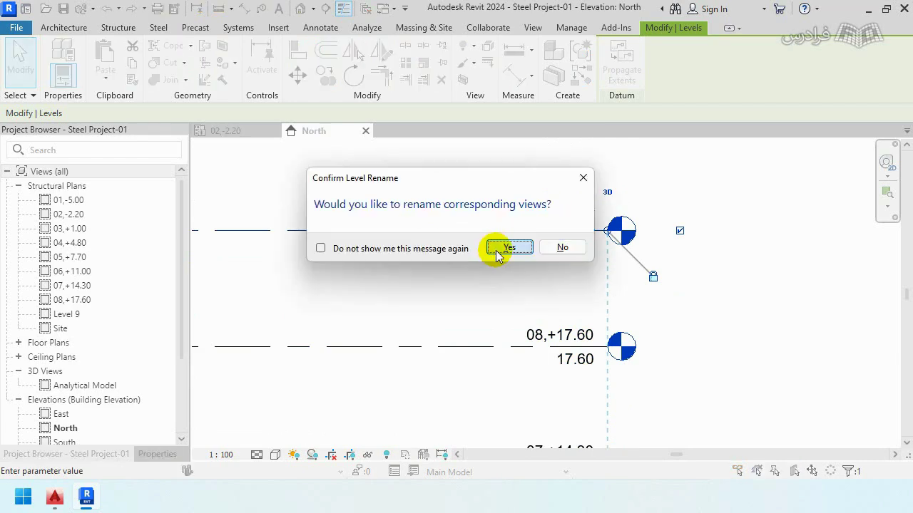
pyautogui.click(497, 251)
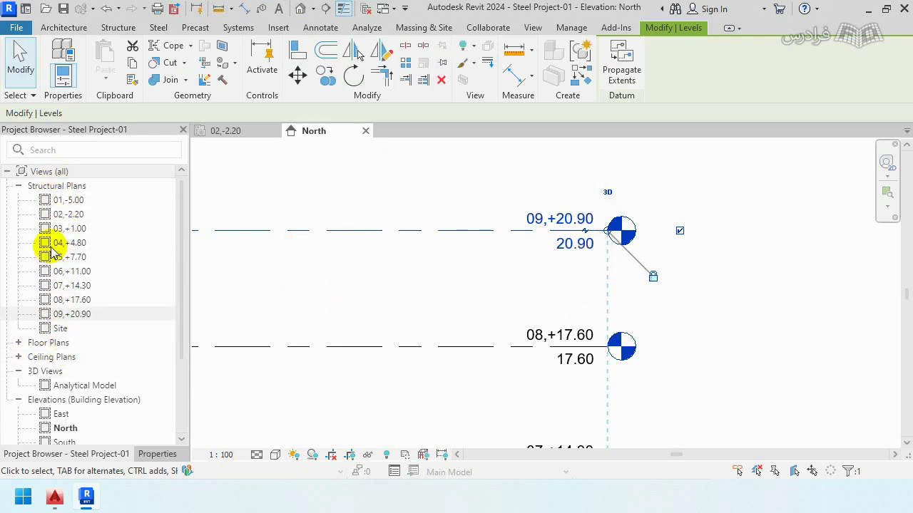
# Step: Open the East elevation and window-select all nine level lines from 01,-5.00 to 09,+20.90
pyautogui.click(742, 228)
pyautogui.scroll(-3, 706, 201)
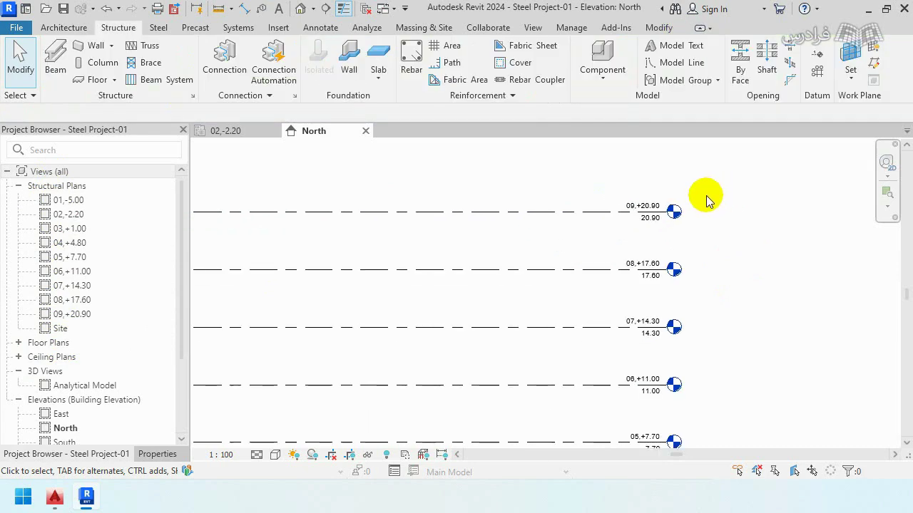
pyautogui.scroll(-3, 706, 201)
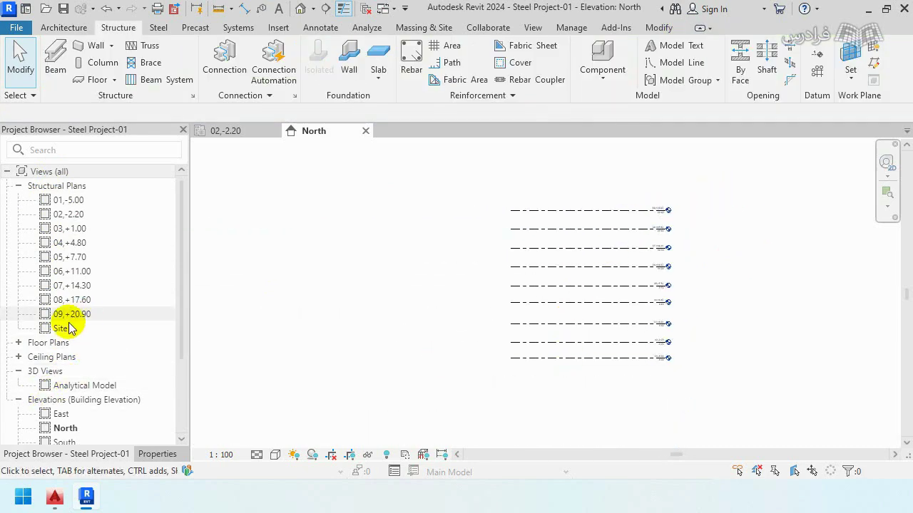
pyautogui.scroll(-3, 39, 417)
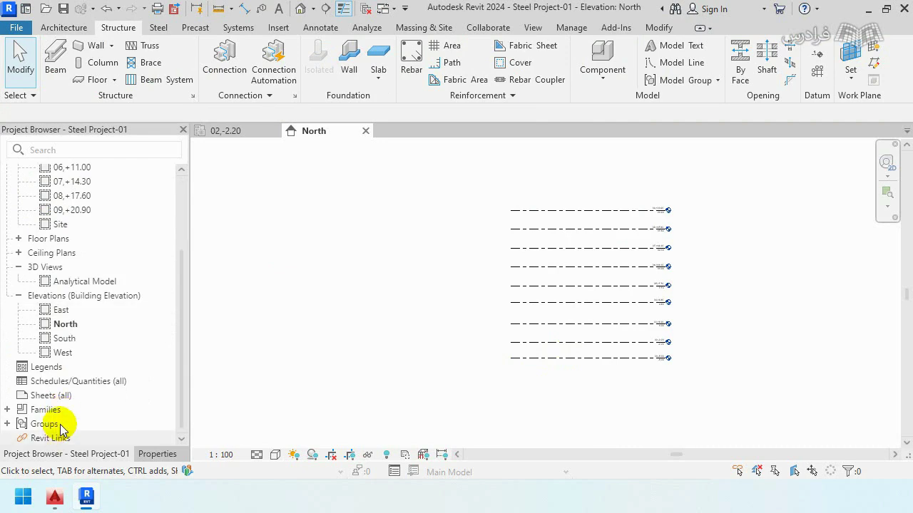
pyautogui.doubleClick(62, 312)
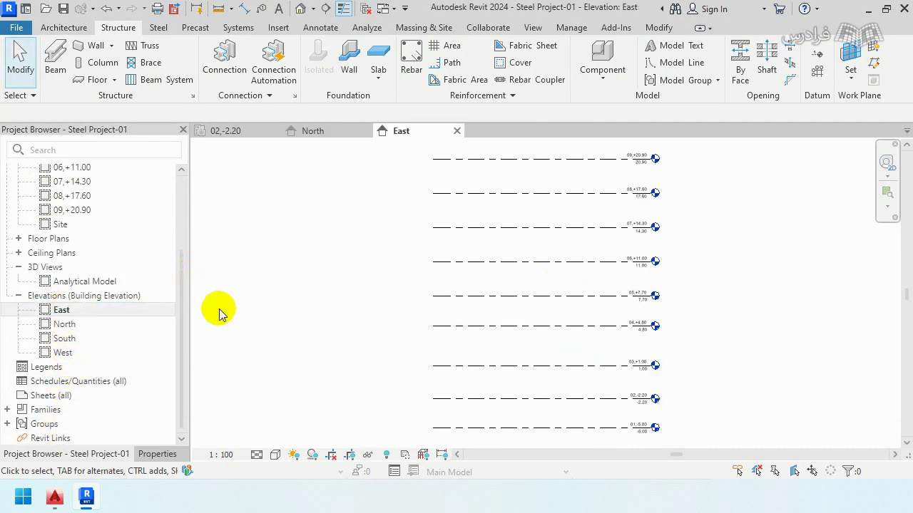
pyautogui.scroll(-1, 338, 284)
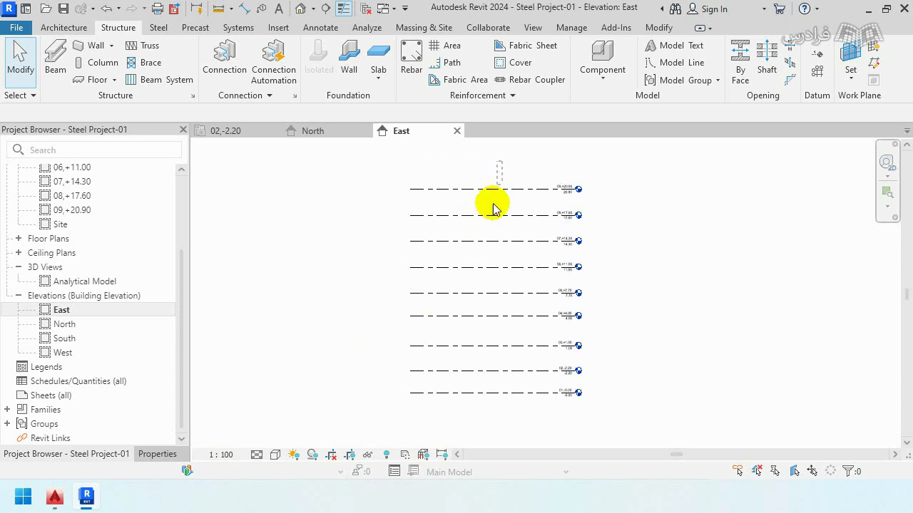
pyautogui.moveTo(493, 209); pyautogui.dragTo(464, 408)
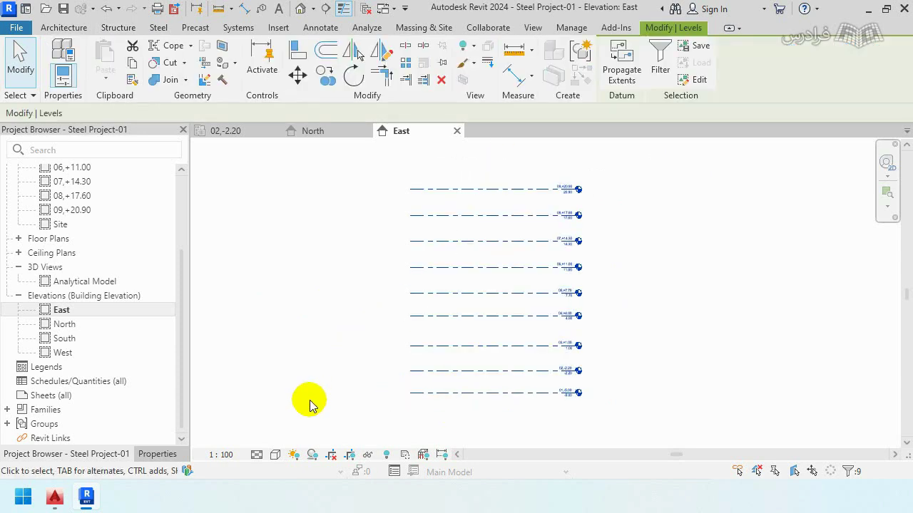
pyautogui.click(157, 455)
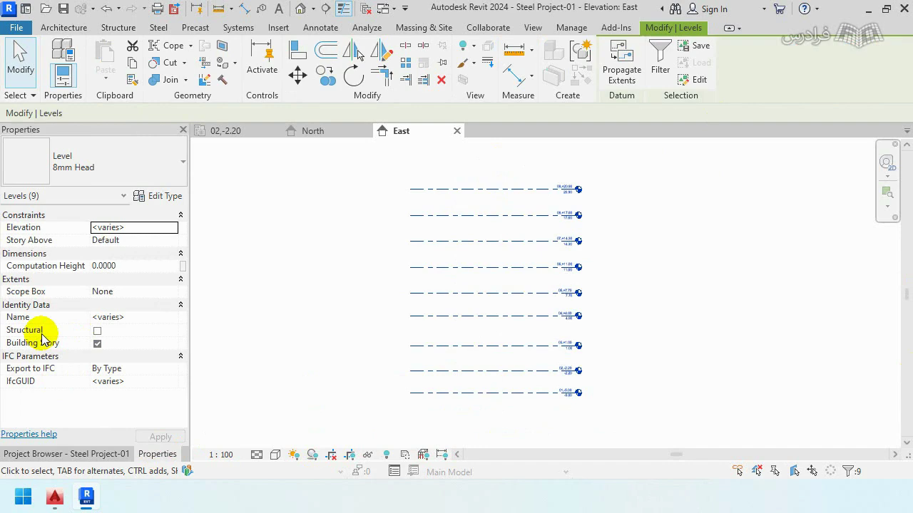
pyautogui.click(97, 332)
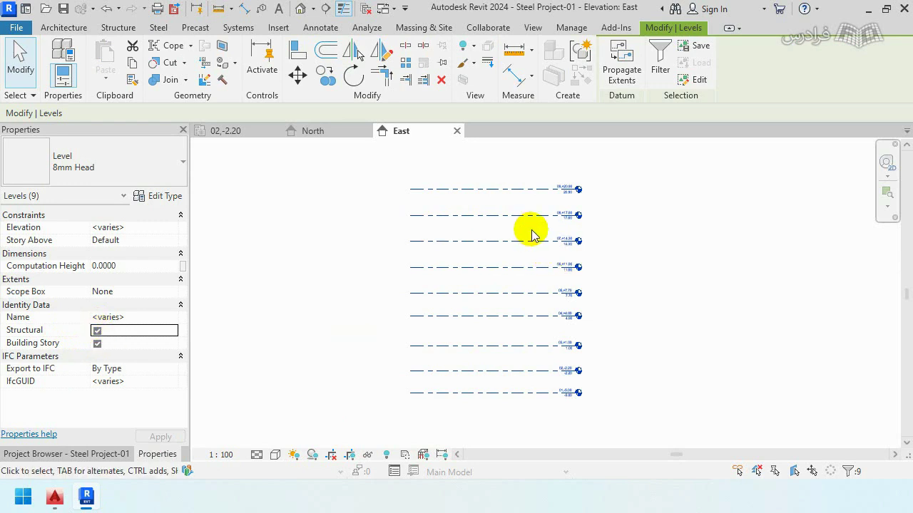
pyautogui.click(741, 280)
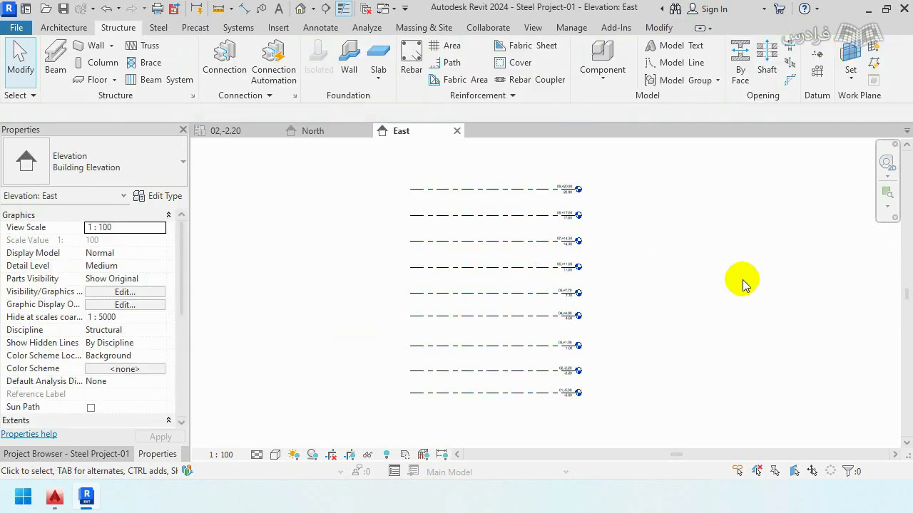
pyautogui.scroll(2, 482, 243)
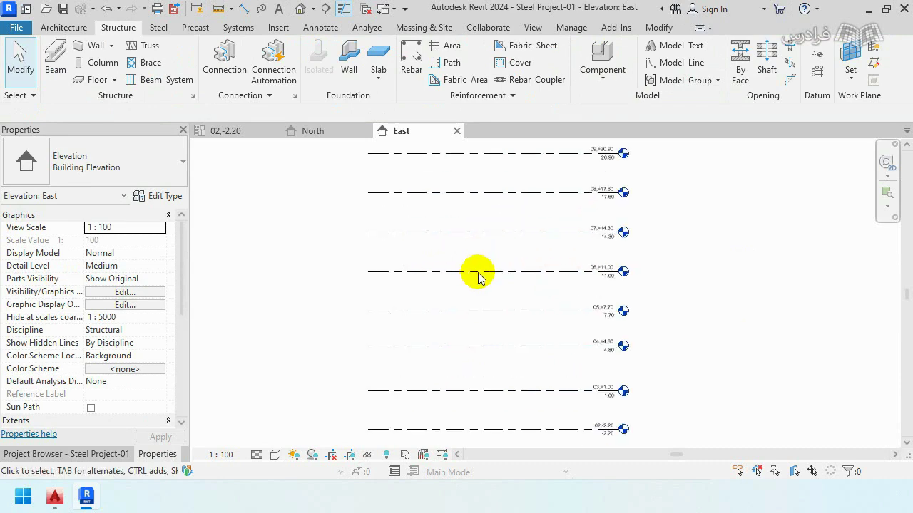
pyautogui.scroll(2, 365, 278)
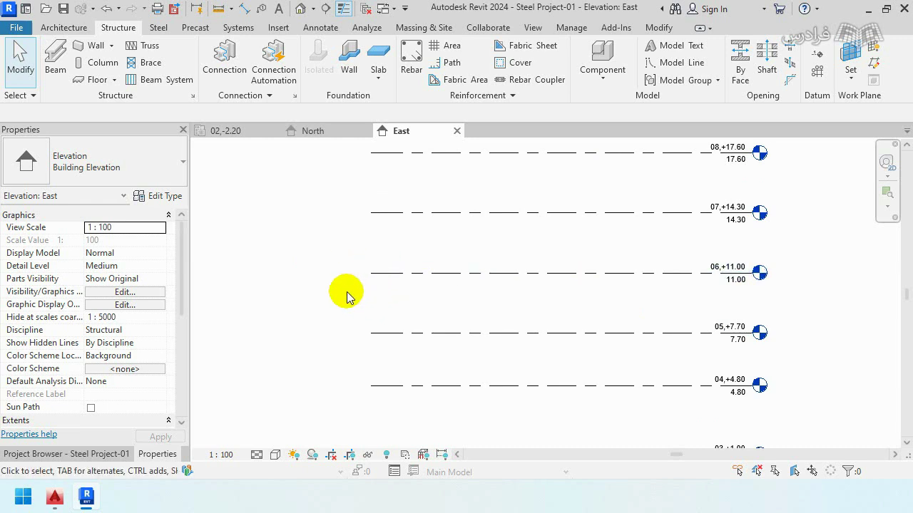
pyautogui.scroll(-3, 295, 240)
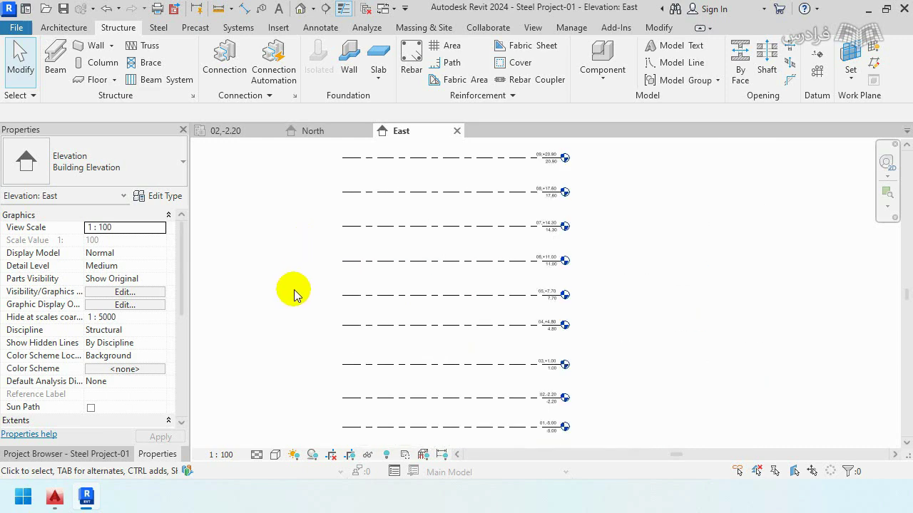
pyautogui.click(16, 27)
pyautogui.moveTo(51, 194)
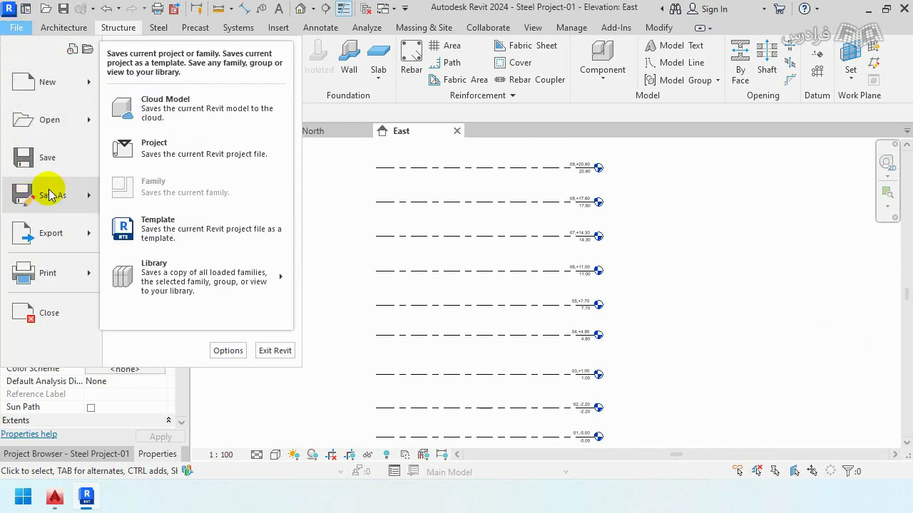
# Step: Save the project as Steel Project-02 and show the Project Browser's view list
pyautogui.click(121, 157)
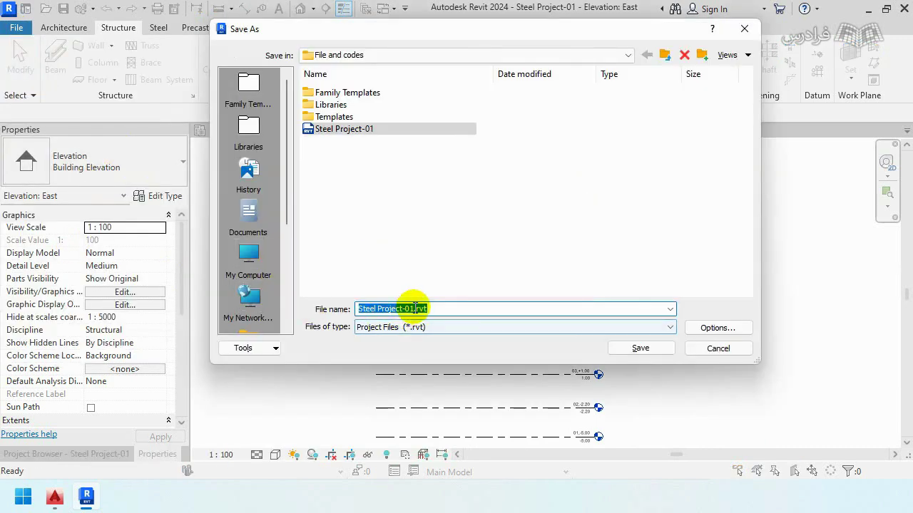
pyautogui.click(410, 309)
pyautogui.moveTo(410, 310); pyautogui.dragTo(456, 309)
pyautogui.write('2')
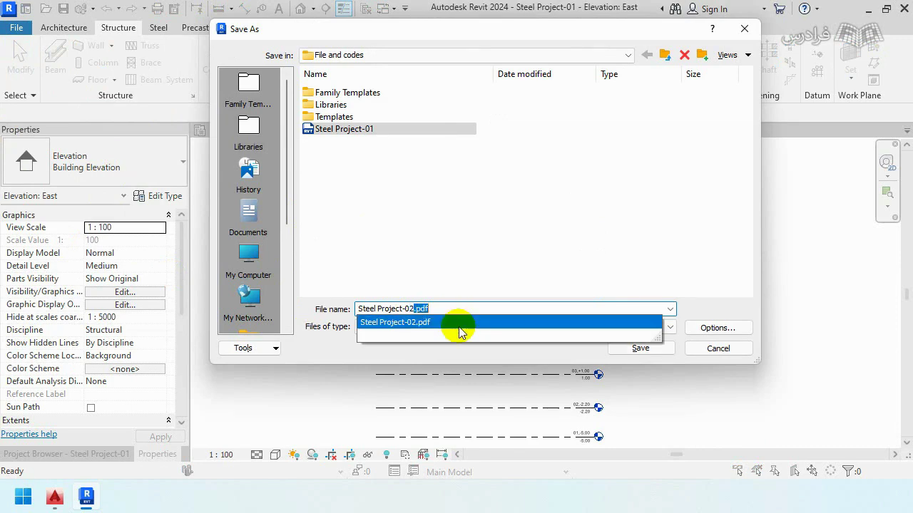
pyautogui.press('Delete')
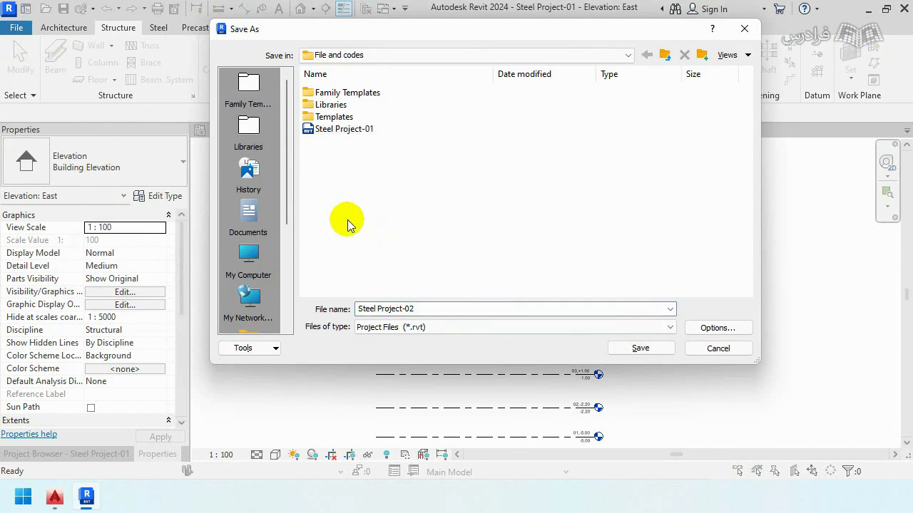
pyautogui.press('Return')
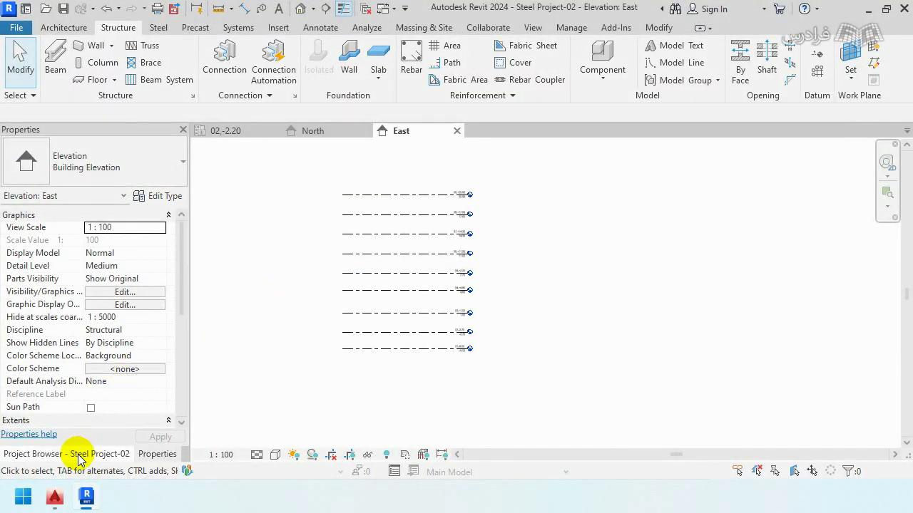
pyautogui.click(80, 456)
# Step: Open the 01,-5.00 structural plan, centre its elevation markers, then bring AutoCAD forward
pyautogui.scroll(1, 57, 283)
pyautogui.scroll(2, 58, 278)
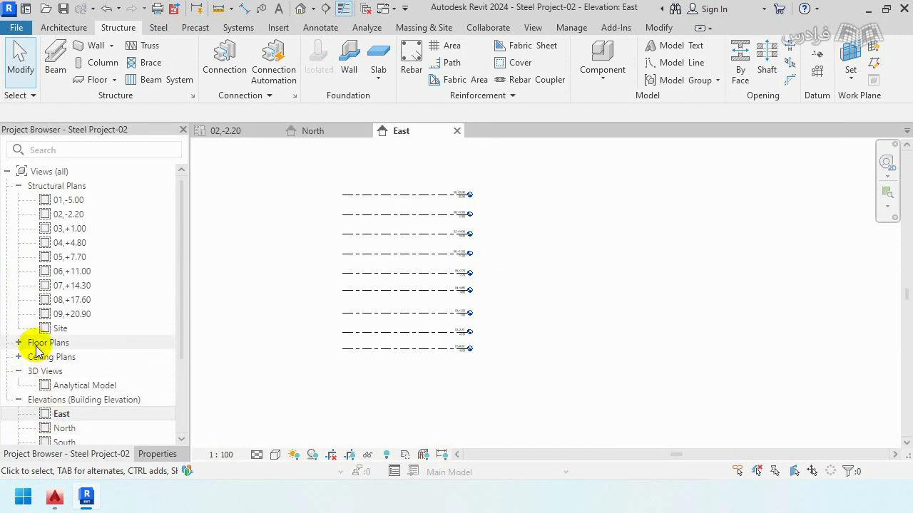
pyautogui.doubleClick(72, 203)
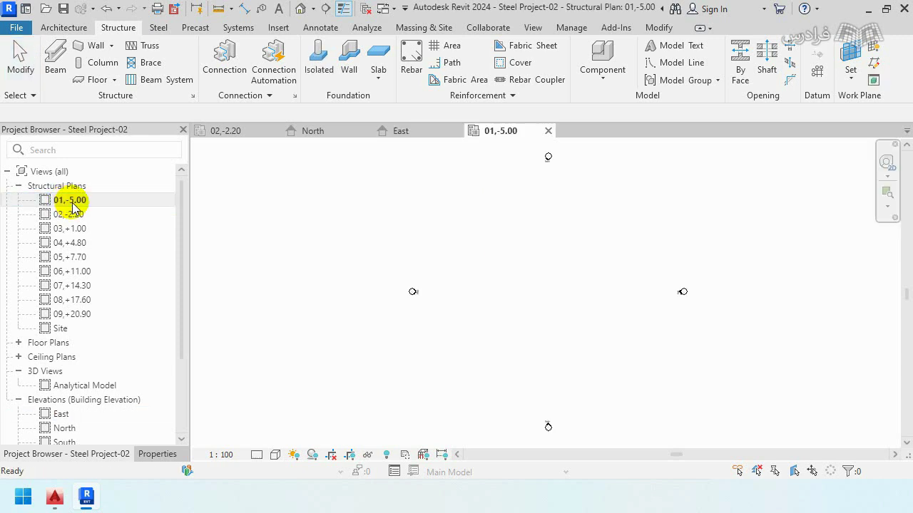
pyautogui.moveTo(466, 245); pyautogui.dragTo(441, 258, button='middle')
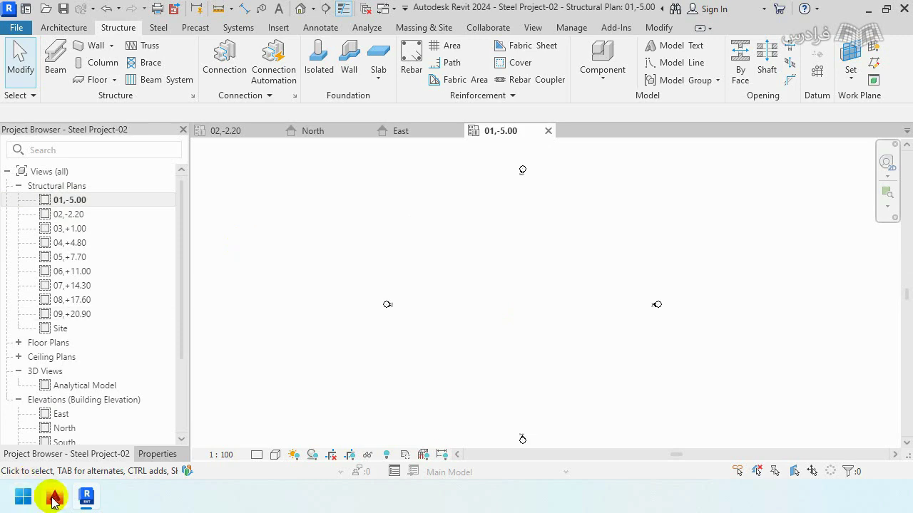
pyautogui.click(55, 497)
# Step: Inspect AutoCAD's column grid spacings 112, 83, 103, 608 and rows A–B, then return to Revit
pyautogui.scroll(-5, 331, 234)
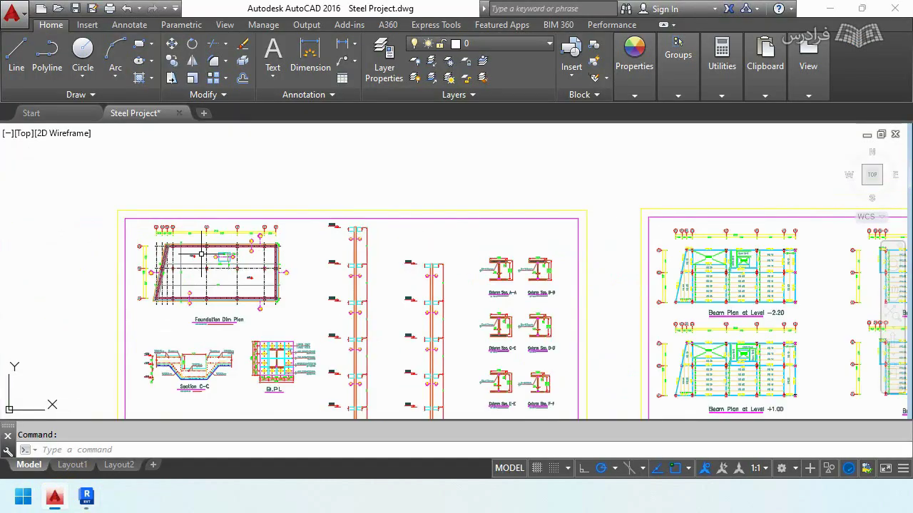
pyautogui.moveTo(201, 253); pyautogui.dragTo(326, 198, button='middle')
pyautogui.scroll(5, 322, 333)
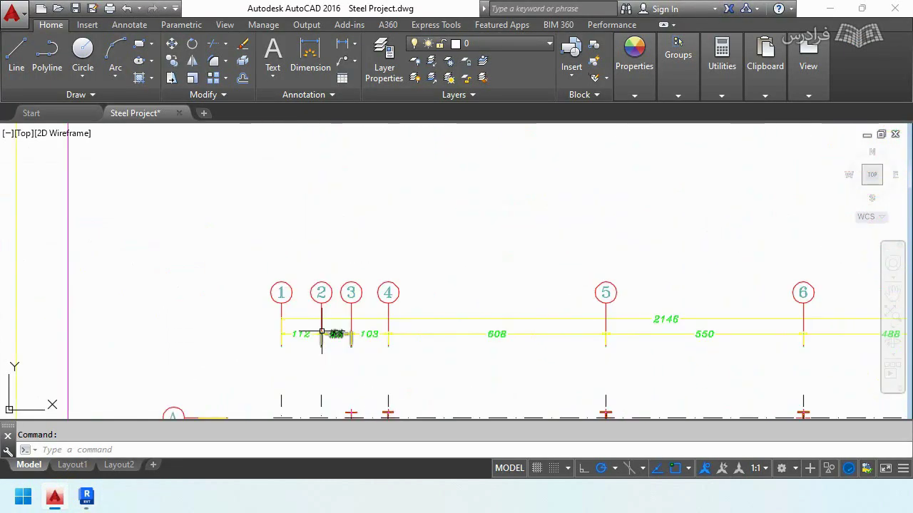
pyautogui.scroll(-2, 303, 246)
pyautogui.moveTo(301, 342); pyautogui.dragTo(295, 235, button='middle')
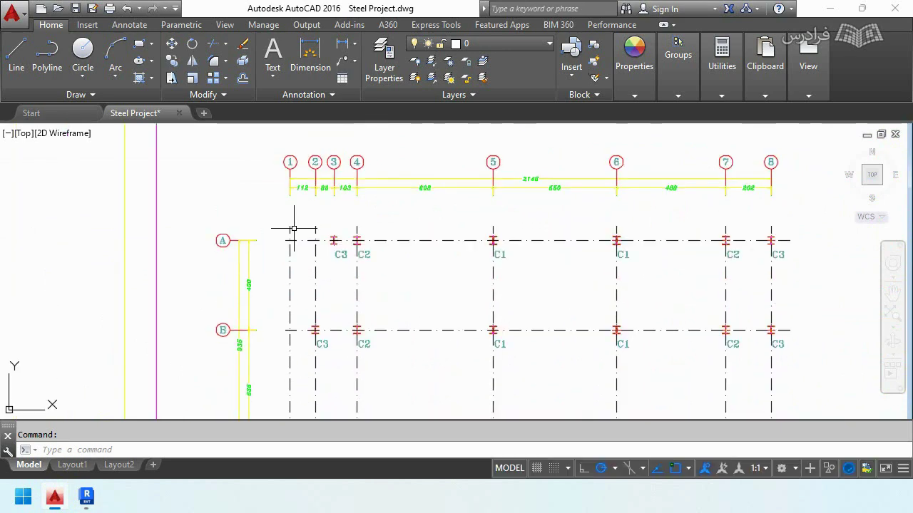
pyautogui.scroll(4, 312, 173)
pyautogui.scroll(-6, 204, 173)
pyautogui.scroll(2, 201, 172)
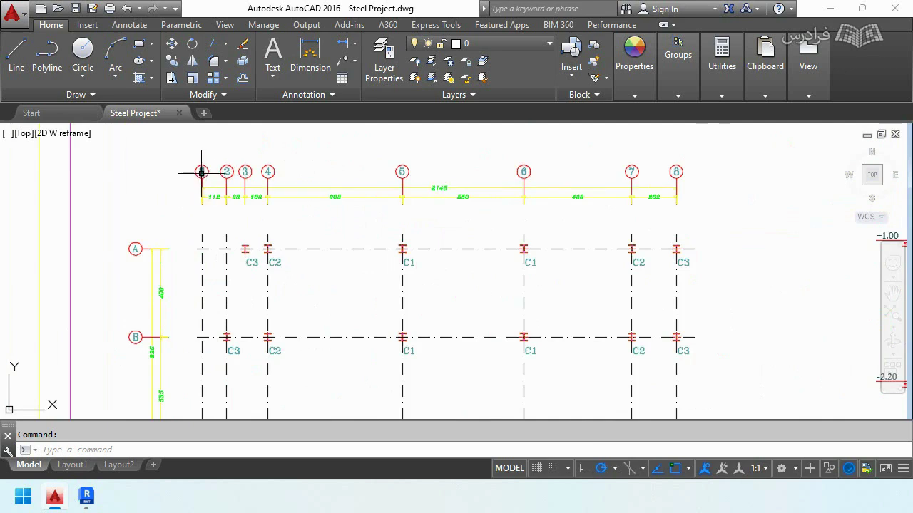
pyautogui.scroll(5, 644, 219)
pyautogui.scroll(-5, 642, 230)
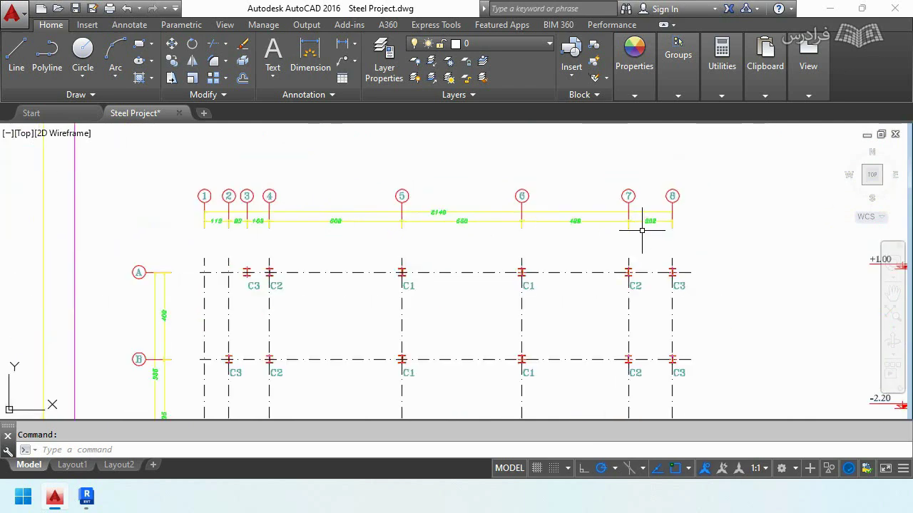
pyautogui.click(86, 496)
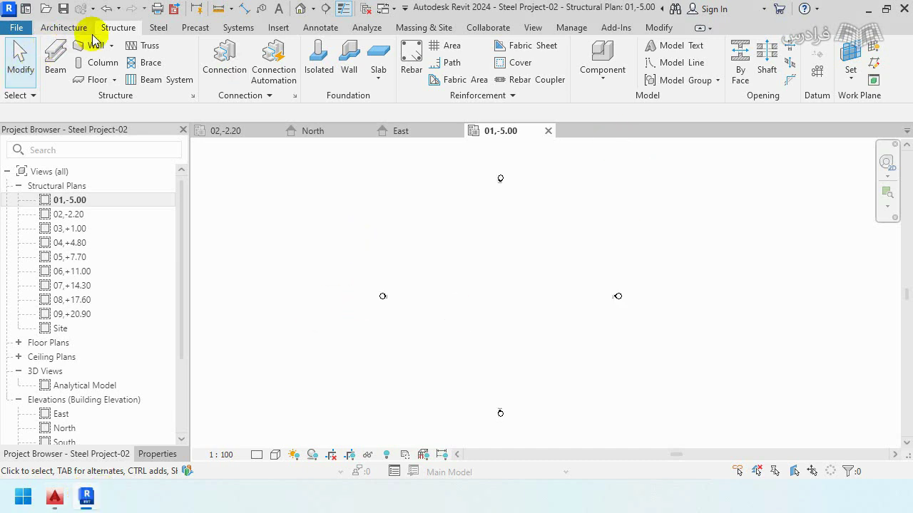
# Step: Draw vertical grid line 1 across the 01,-5.00 plan and select it
pyautogui.click(817, 71)
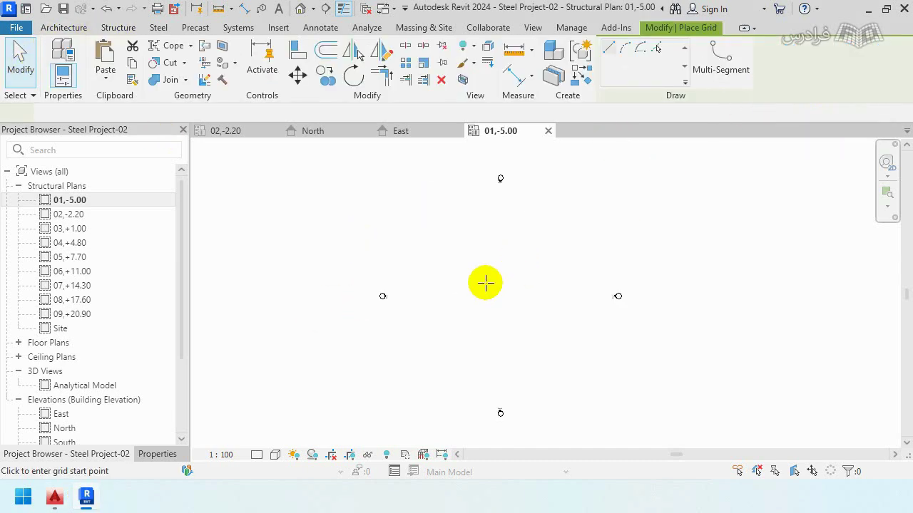
pyautogui.click(436, 336)
pyautogui.scroll(1, 436, 250)
pyautogui.click(436, 234)
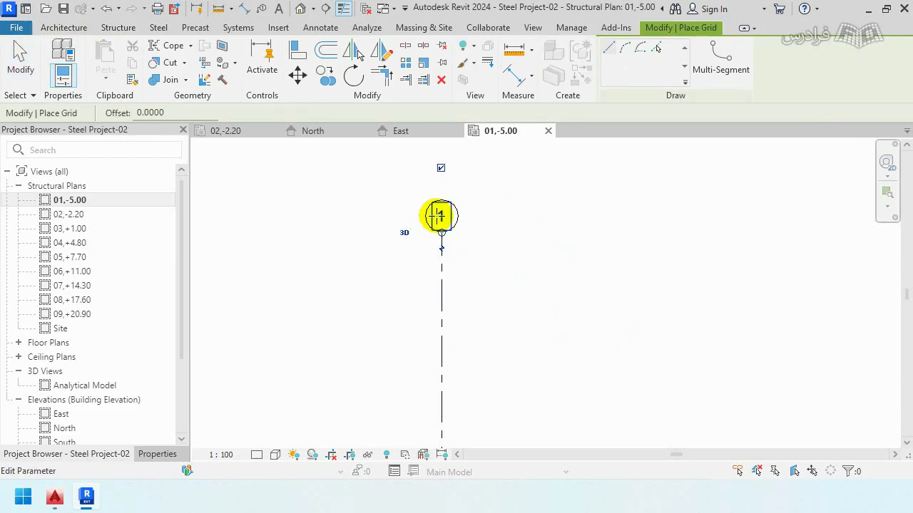
pyautogui.scroll(-2, 456, 171)
pyautogui.scroll(-2, 459, 204)
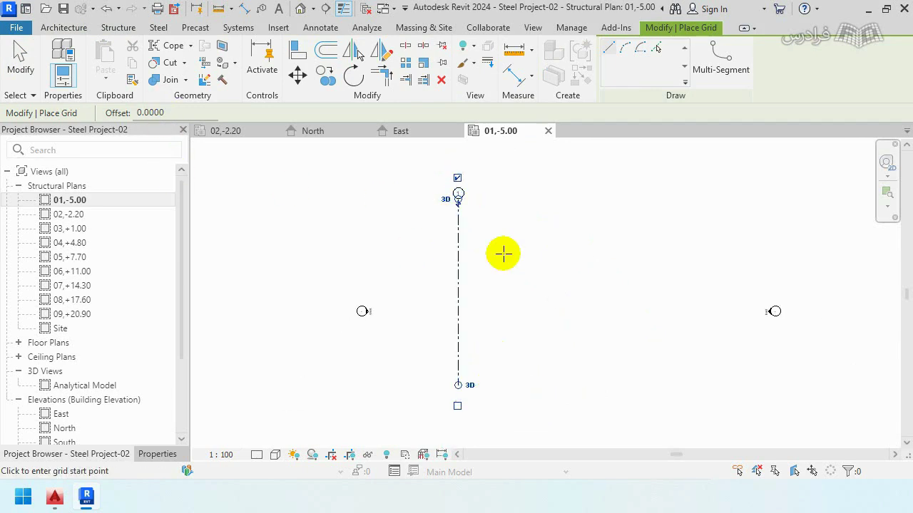
pyautogui.click(20, 72)
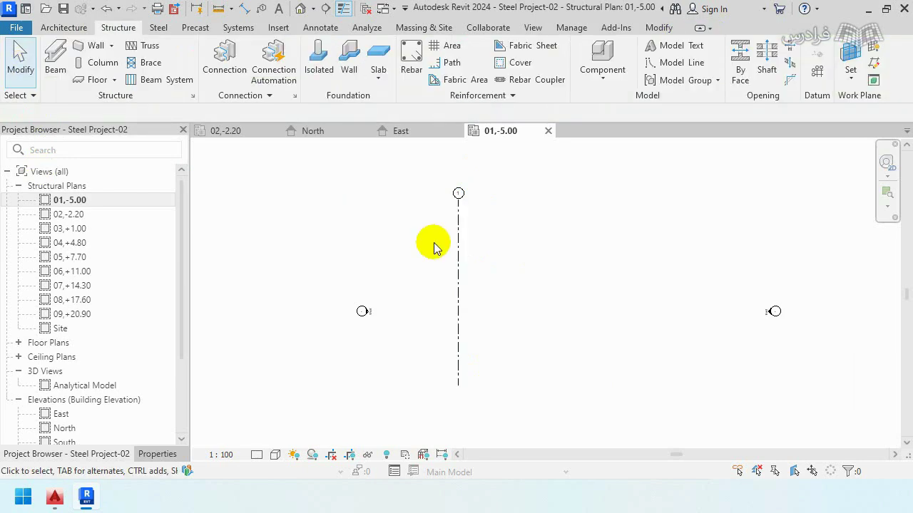
pyautogui.moveTo(387, 278); pyautogui.dragTo(364, 275, button='middle')
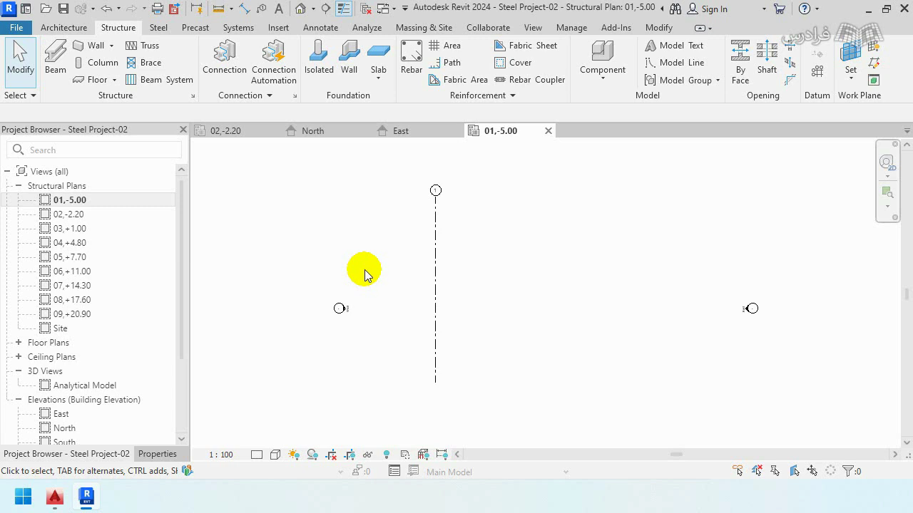
pyautogui.click(436, 258)
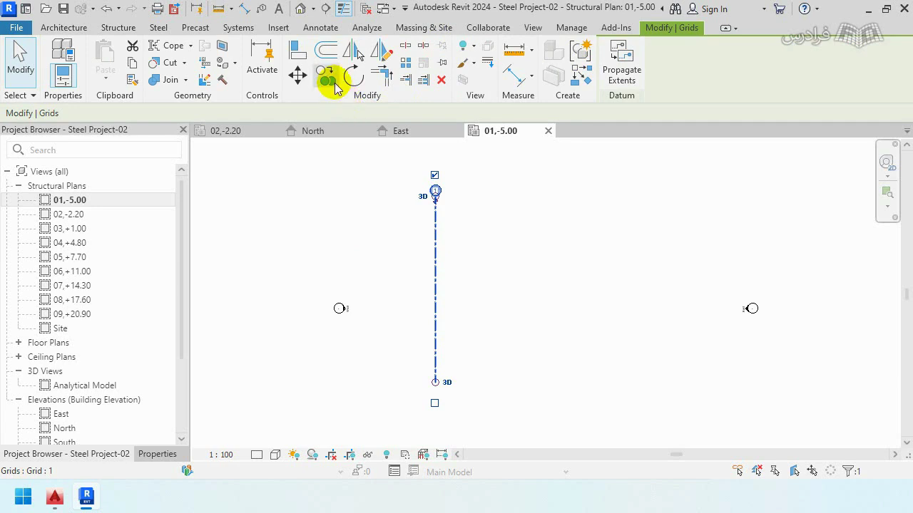
# Step: Copy grid 1 to create grids 2 and 3 at 1.12 and 0.83 spacings
pyautogui.click(325, 76)
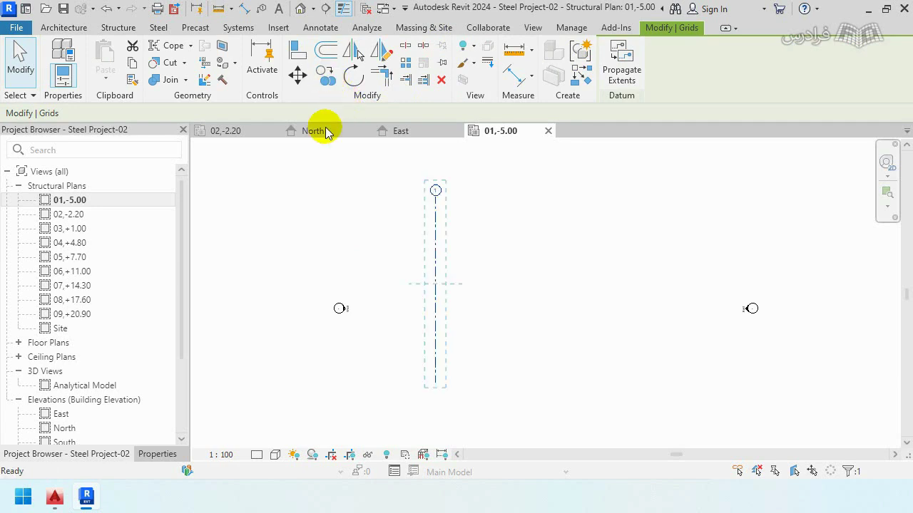
pyautogui.click(433, 266)
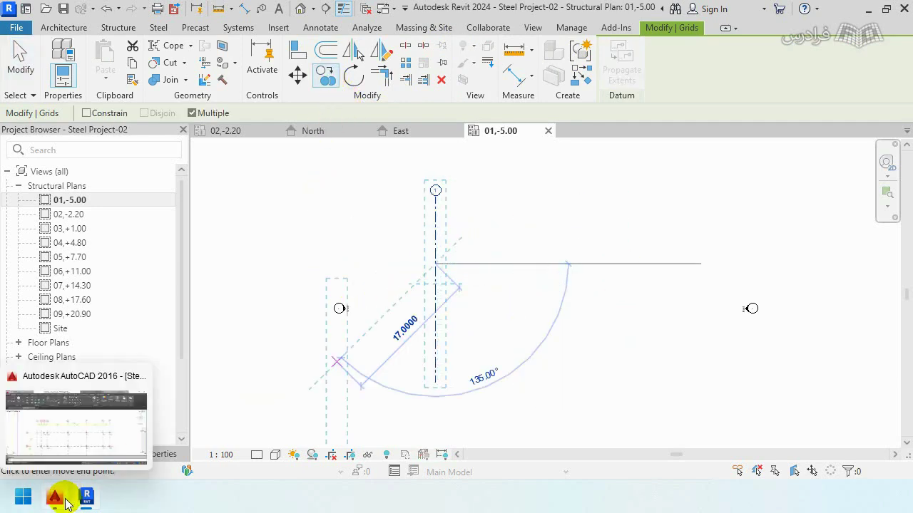
pyautogui.click(57, 498)
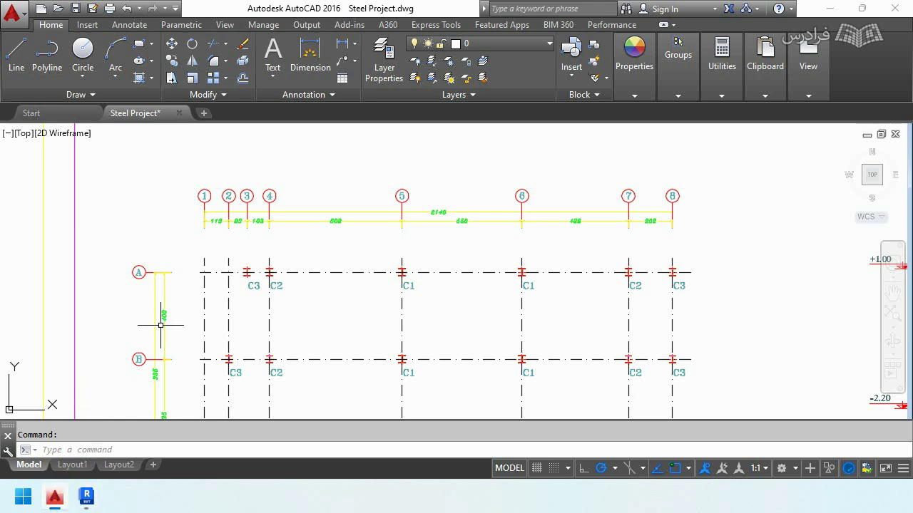
pyautogui.scroll(5, 217, 236)
pyautogui.scroll(-2, 191, 258)
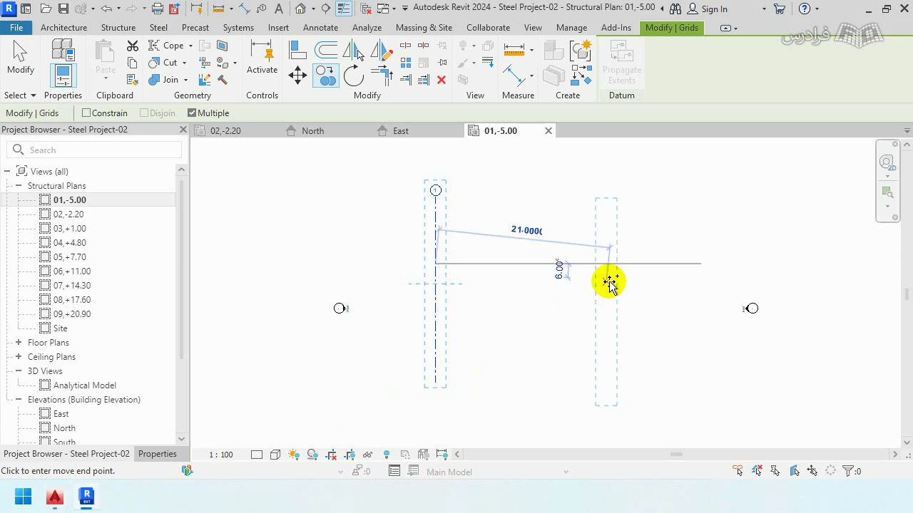
pyautogui.click(86, 497)
pyautogui.write('1.12')
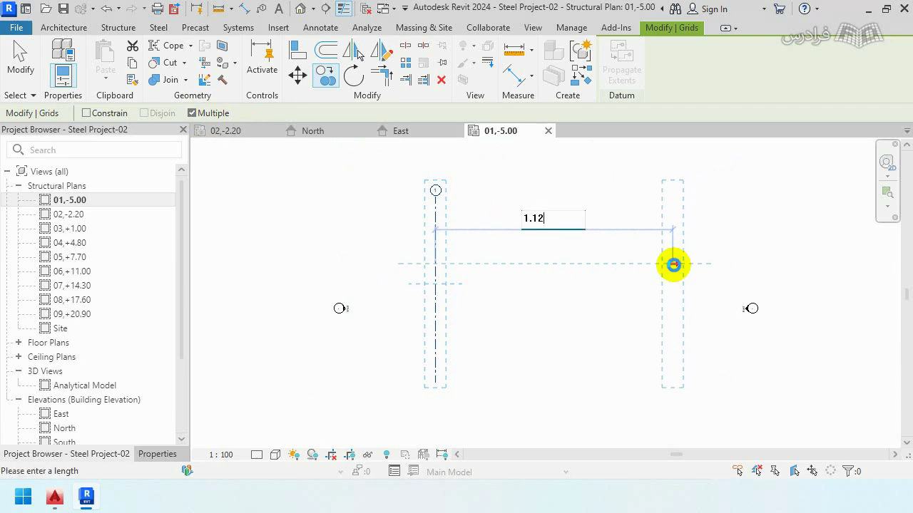
pyautogui.press('Return')
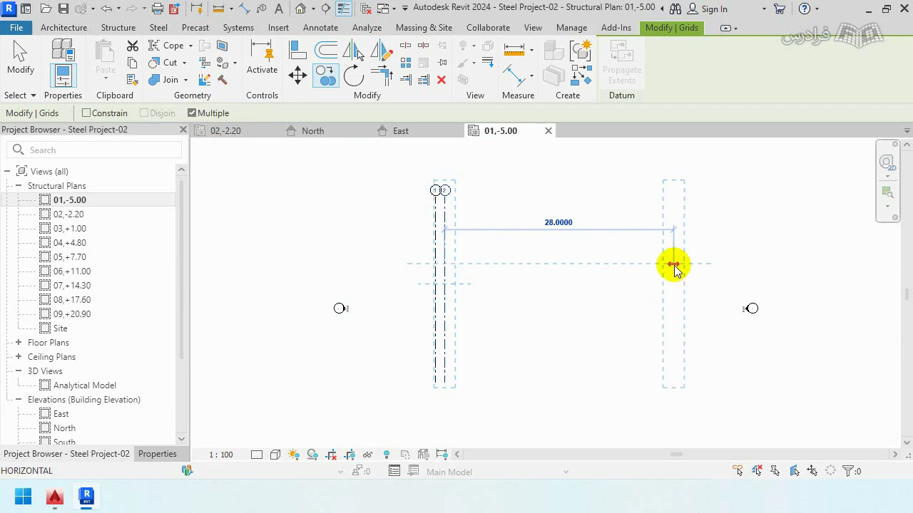
pyautogui.write('0.83')
pyautogui.press('Return')
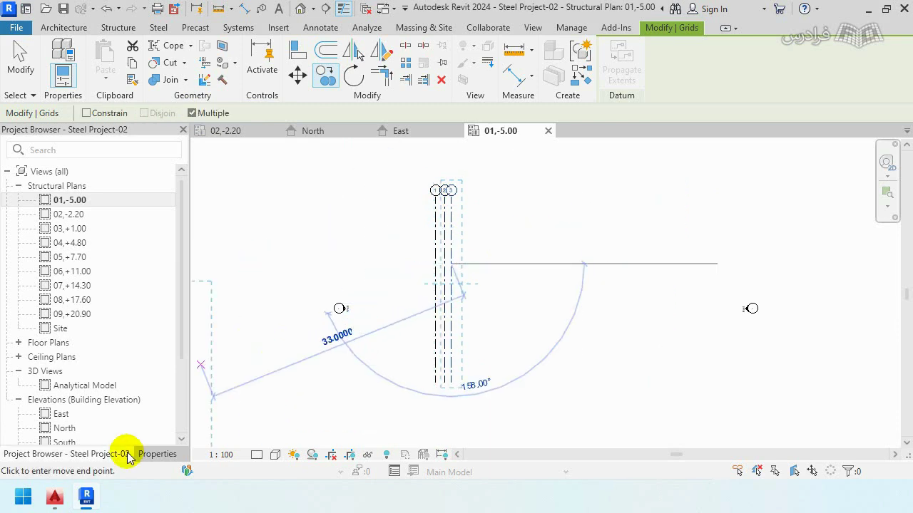
# Step: Copy grids 4 and 5 at 1.03 and 6.08 spacings, reading values from AutoCAD
pyautogui.moveTo(55, 497)
pyautogui.click(59, 428)
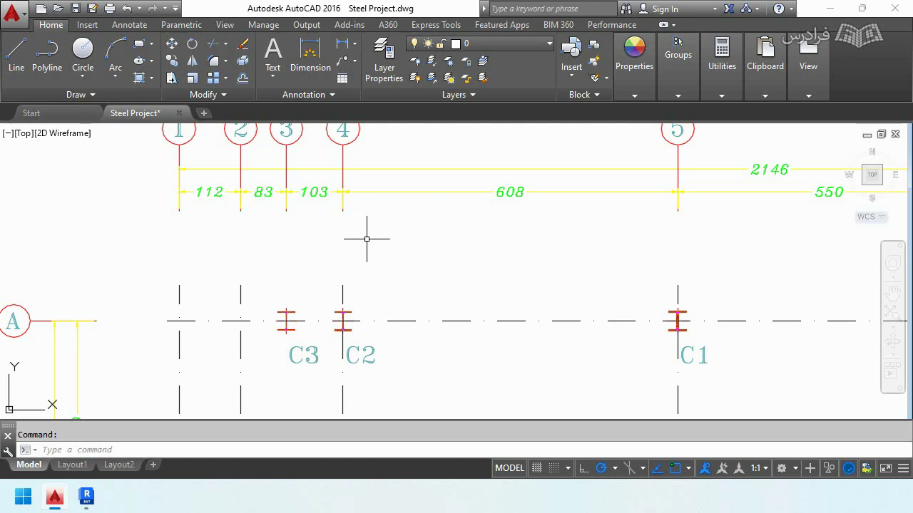
pyautogui.moveTo(402, 239); pyautogui.dragTo(334, 268, button='middle')
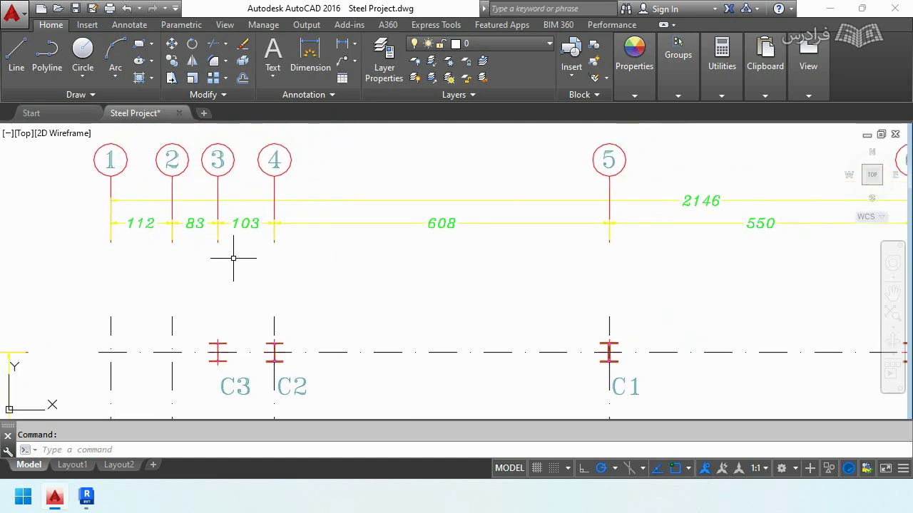
pyautogui.click(86, 497)
pyautogui.write('1.03')
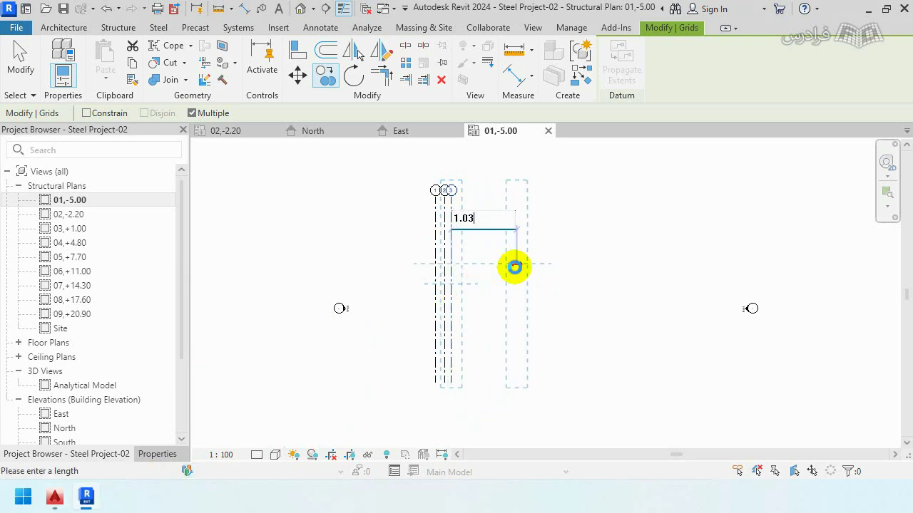
pyautogui.press('Return')
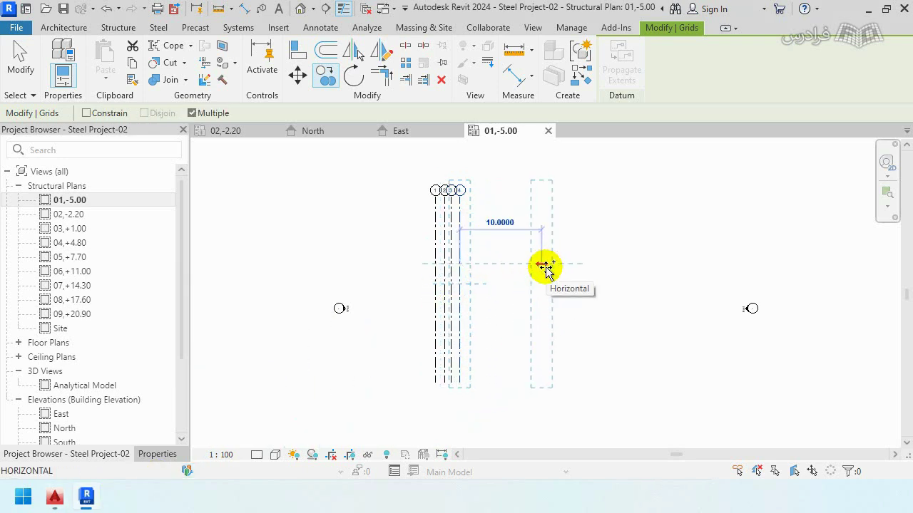
pyautogui.write('6.08')
pyautogui.press('Return')
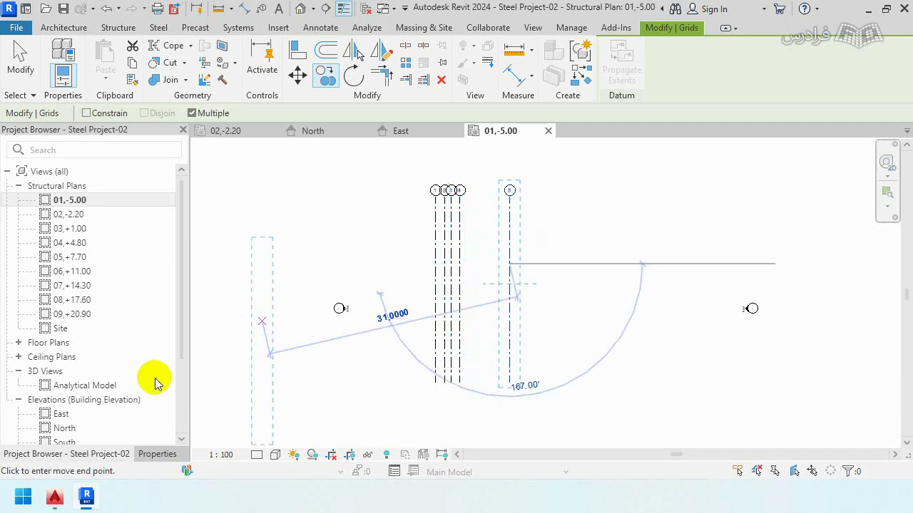
# Step: Copy grids 6, 7 and 8 at 5.5, 4.88 and 2.02 spacings
pyautogui.click(52, 501)
pyautogui.moveTo(692, 296); pyautogui.dragTo(278, 307, button='middle')
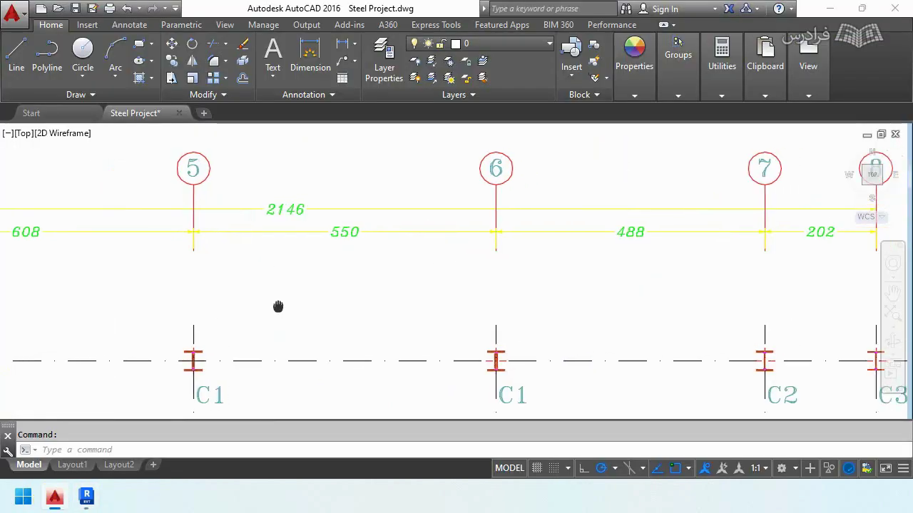
pyautogui.click(87, 497)
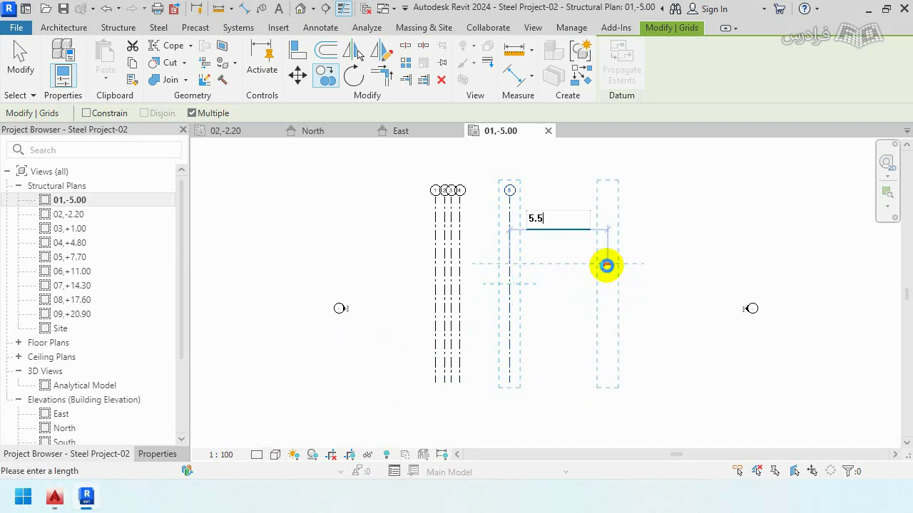
pyautogui.press('Return')
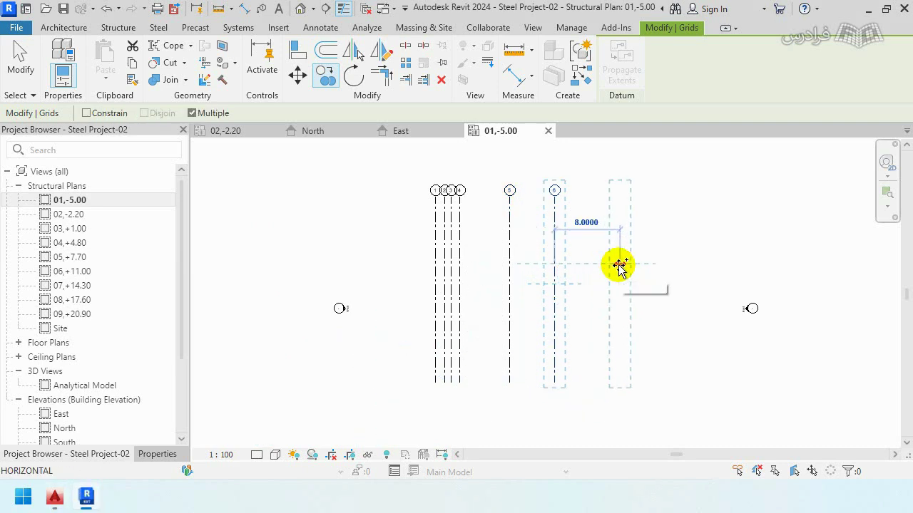
pyautogui.write('4.88')
pyautogui.press('Return')
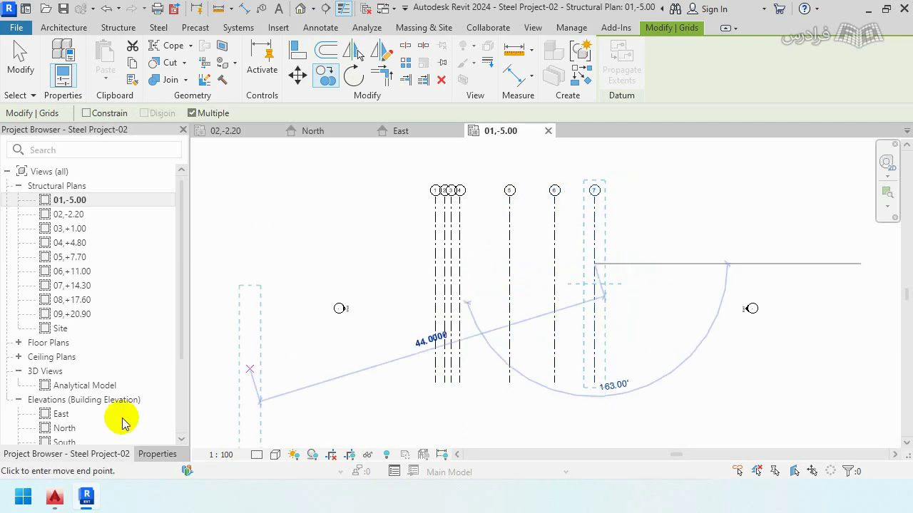
pyautogui.click(55, 497)
pyautogui.moveTo(676, 324); pyautogui.dragTo(366, 303, button='middle')
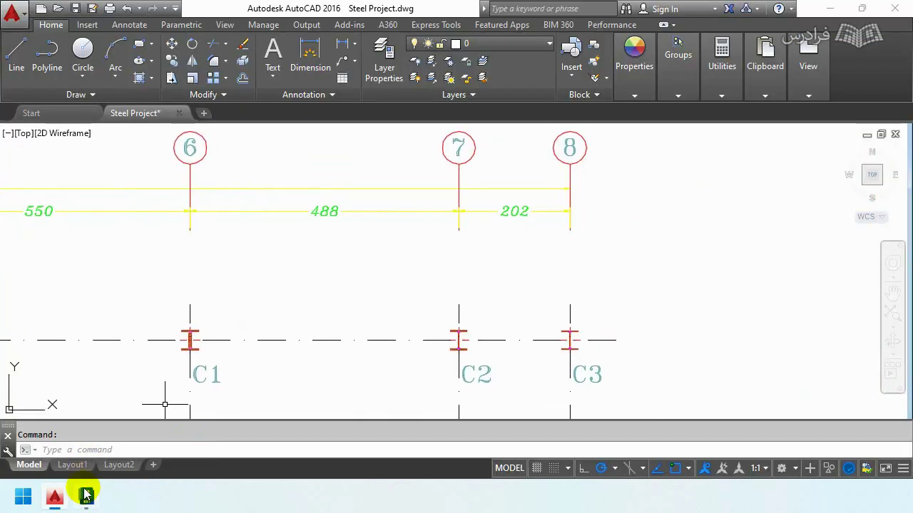
pyautogui.click(85, 494)
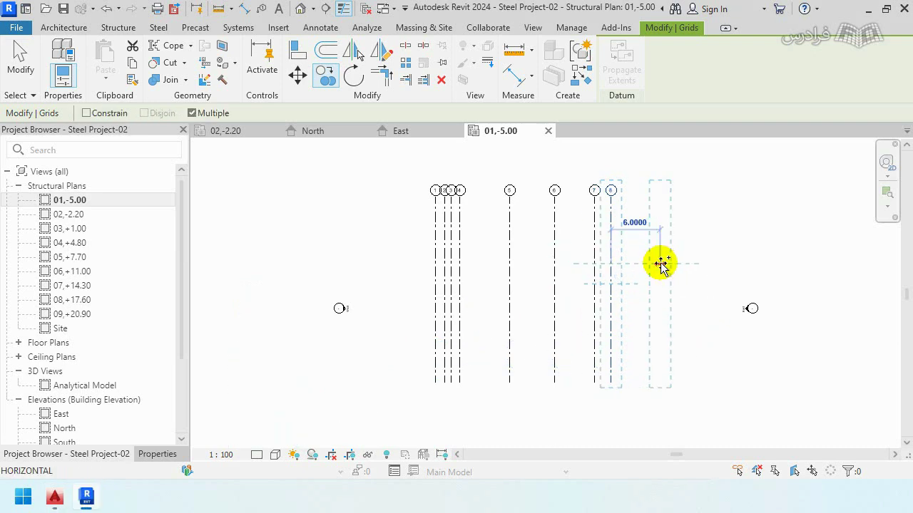
pyautogui.press('Return')
pyautogui.press('Escape')
pyautogui.press('Escape')
# Step: Add an aligned dimension chain across grids 1–8 reading 1.12, 0.83, 1.03, 6.08, 5.50, 4.88, 2.02
pyautogui.scroll(2, 466, 202)
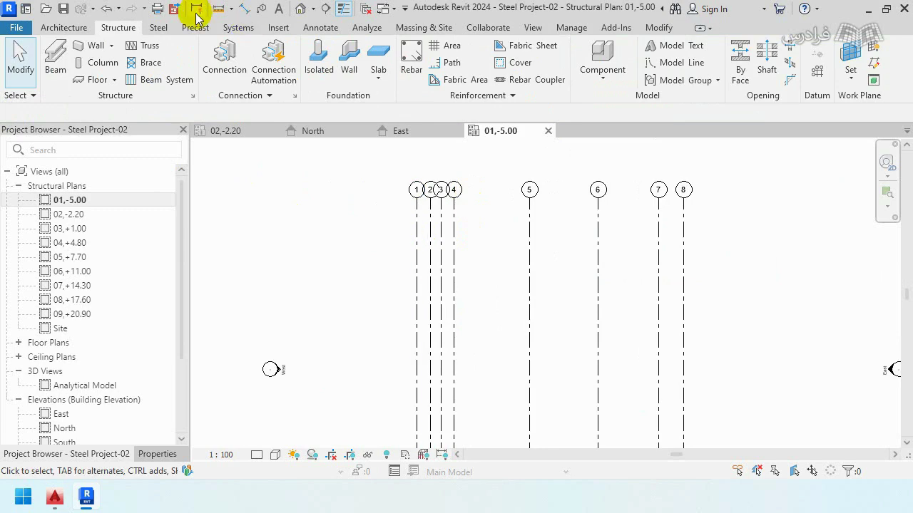
pyautogui.click(318, 28)
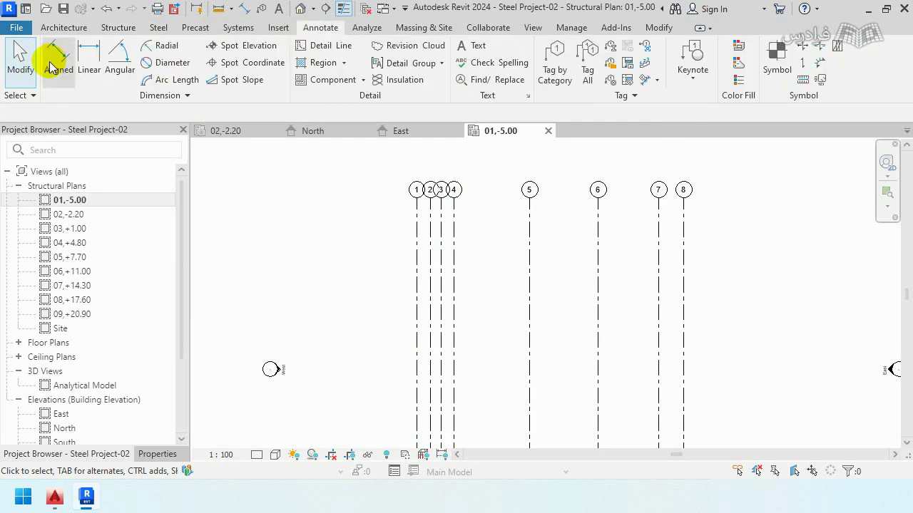
pyautogui.click(57, 59)
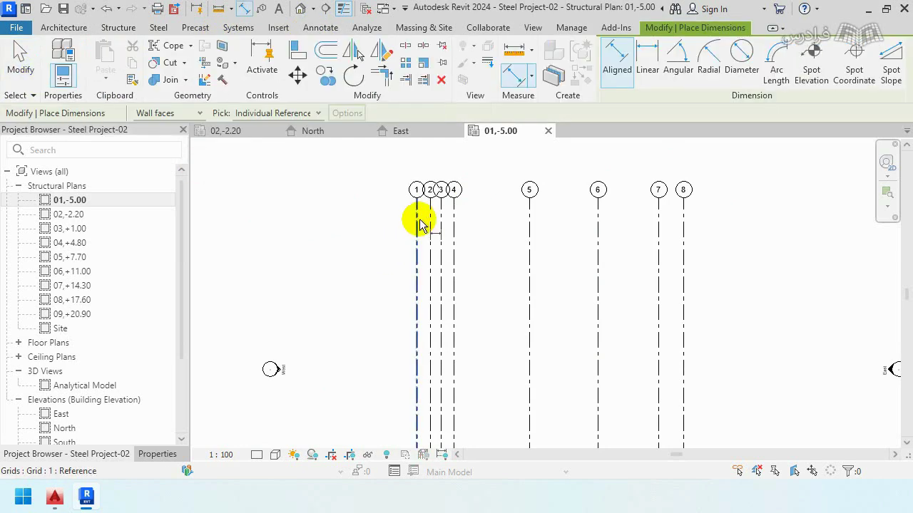
pyautogui.click(430, 225)
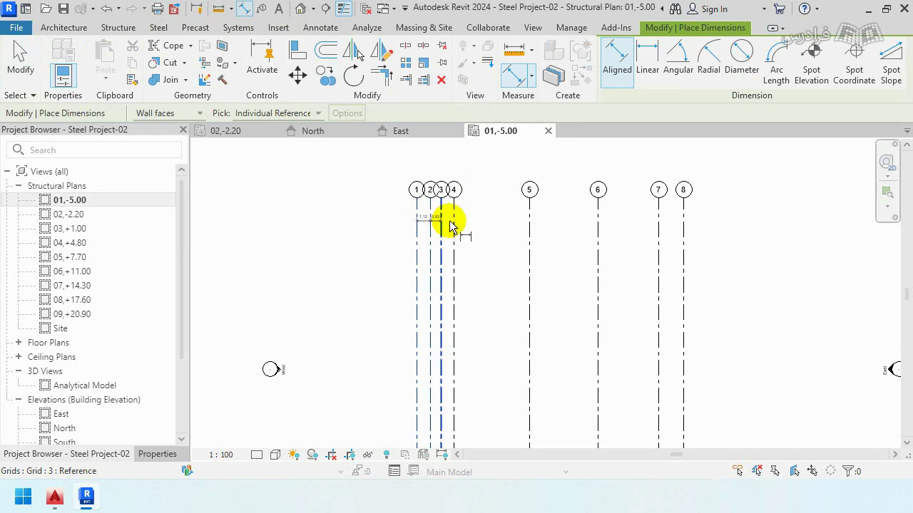
pyautogui.click(453, 226)
pyautogui.click(529, 226)
pyautogui.click(598, 225)
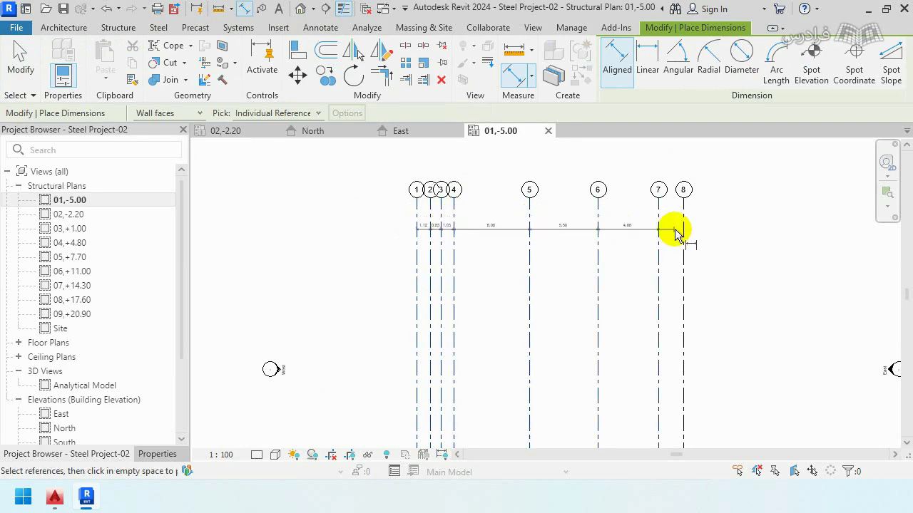
pyautogui.click(659, 227)
pyautogui.click(682, 226)
pyautogui.click(718, 219)
pyautogui.scroll(2, 456, 215)
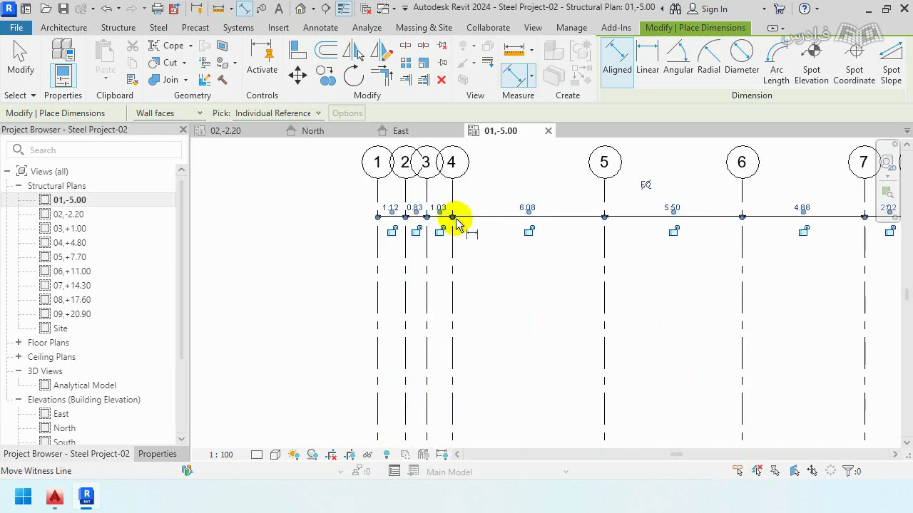
pyautogui.scroll(1, 457, 217)
pyautogui.press('Escape')
pyautogui.moveTo(580, 261); pyautogui.dragTo(332, 249, button='middle')
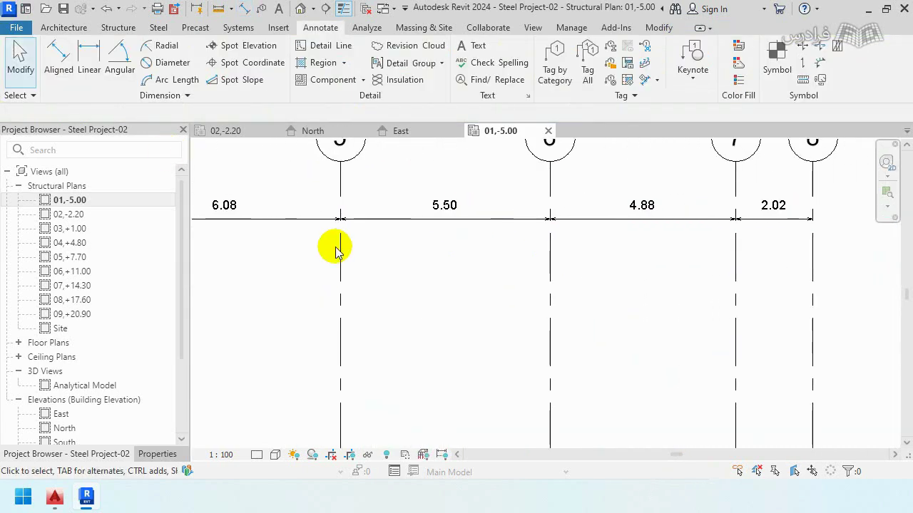
pyautogui.scroll(-1, 485, 183)
pyautogui.scroll(-1, 495, 275)
pyautogui.scroll(-3, 506, 254)
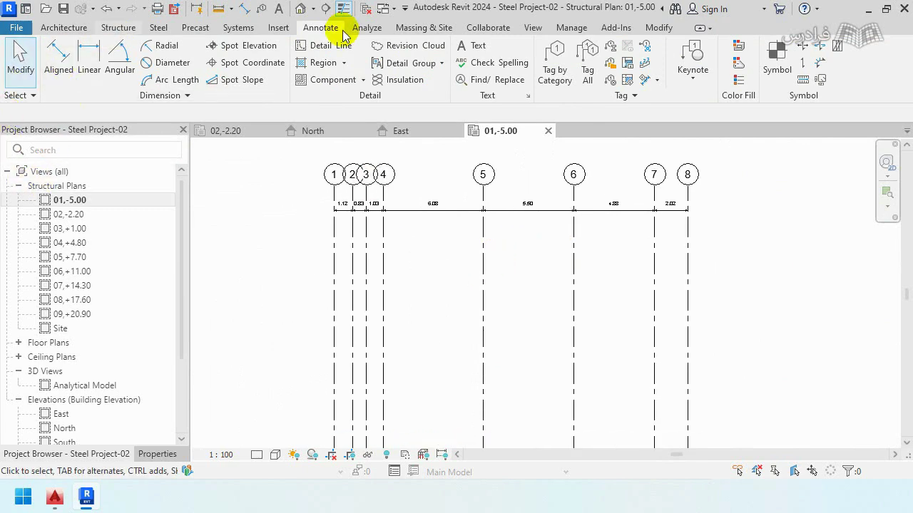
pyautogui.click(105, 26)
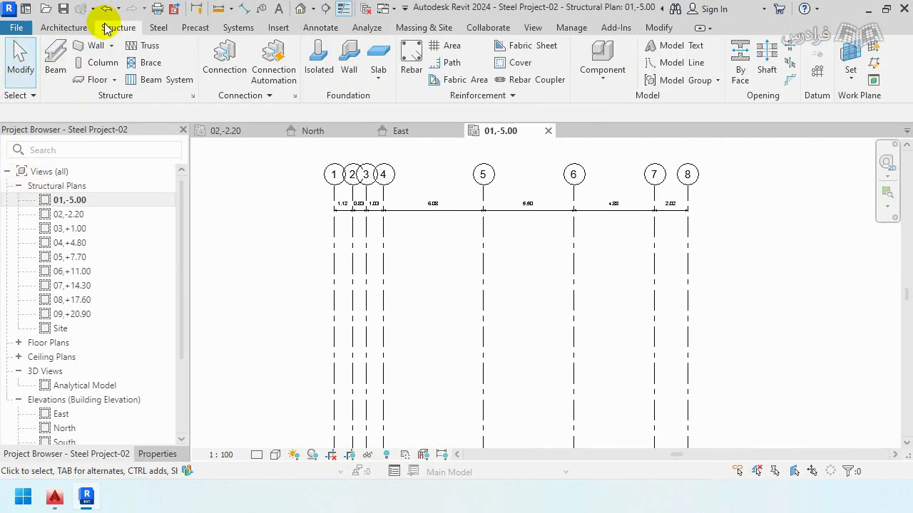
# Step: Draw a horizontal grid from right of grid 8 to left of grid 1 and label it A
pyautogui.click(820, 75)
pyautogui.click(734, 247)
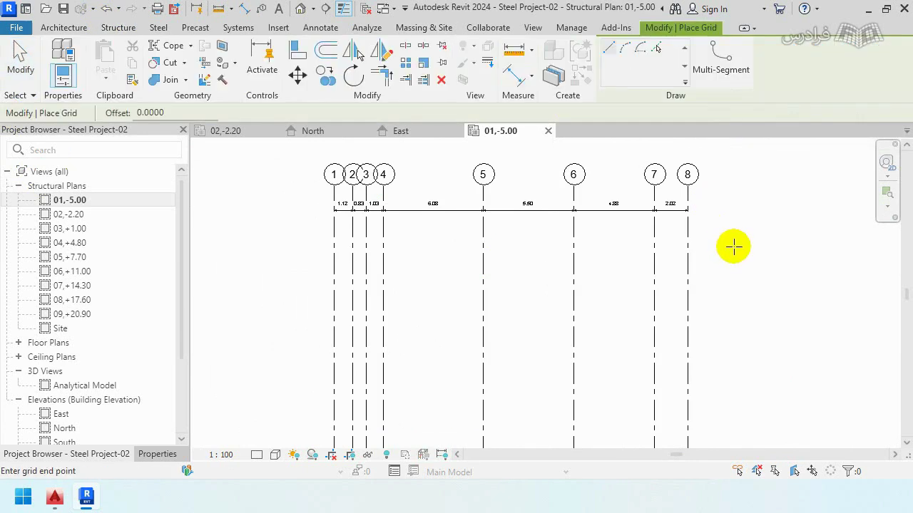
pyautogui.click(288, 246)
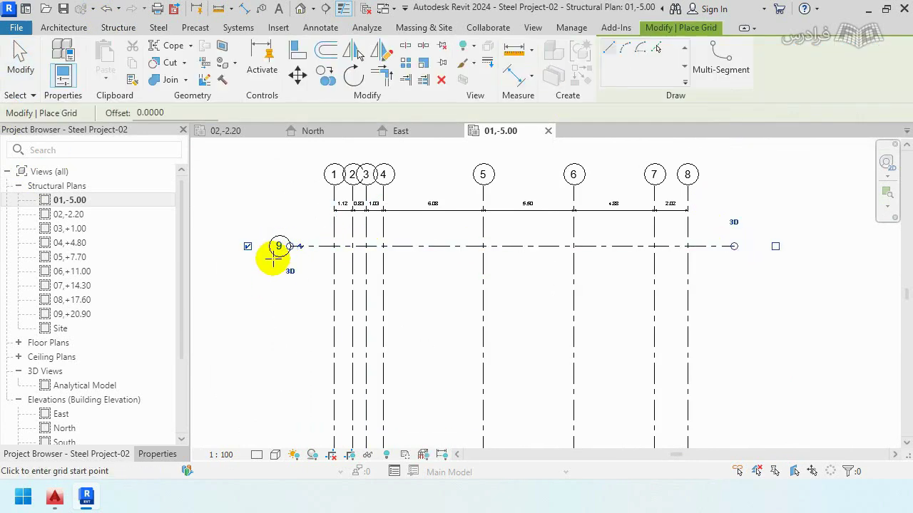
pyautogui.click(51, 501)
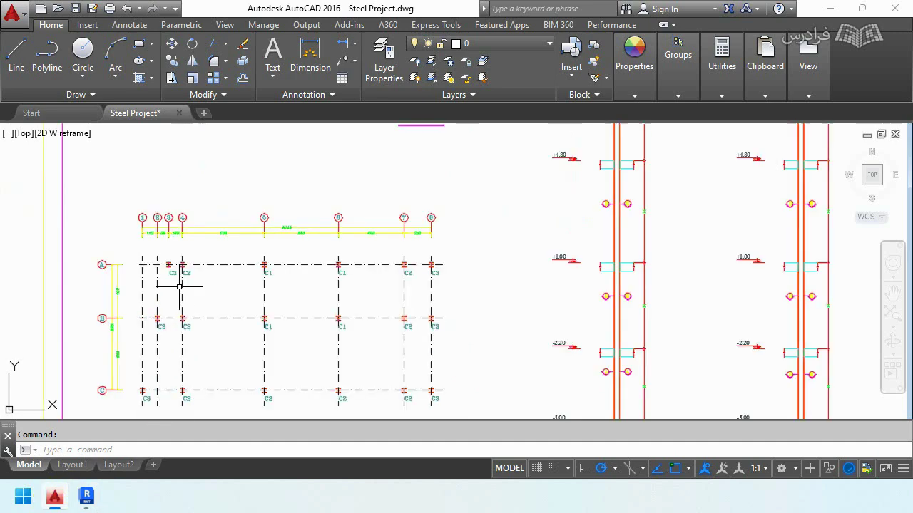
pyautogui.scroll(2, 257, 239)
pyautogui.scroll(4, 270, 220)
pyautogui.scroll(-4, 309, 190)
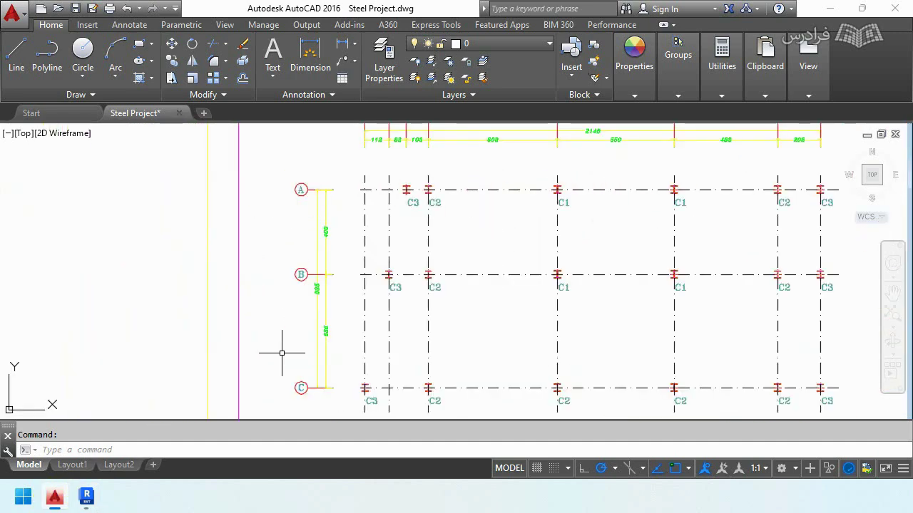
pyautogui.click(86, 497)
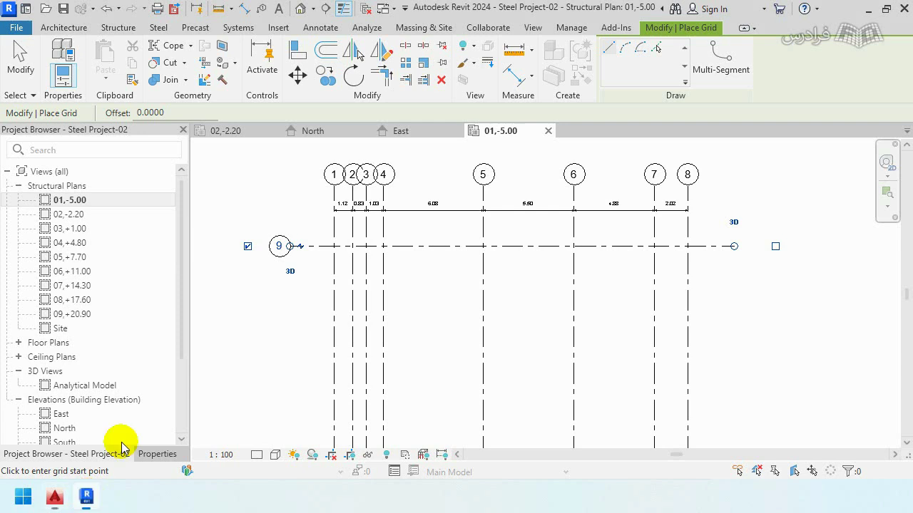
pyautogui.click(278, 246)
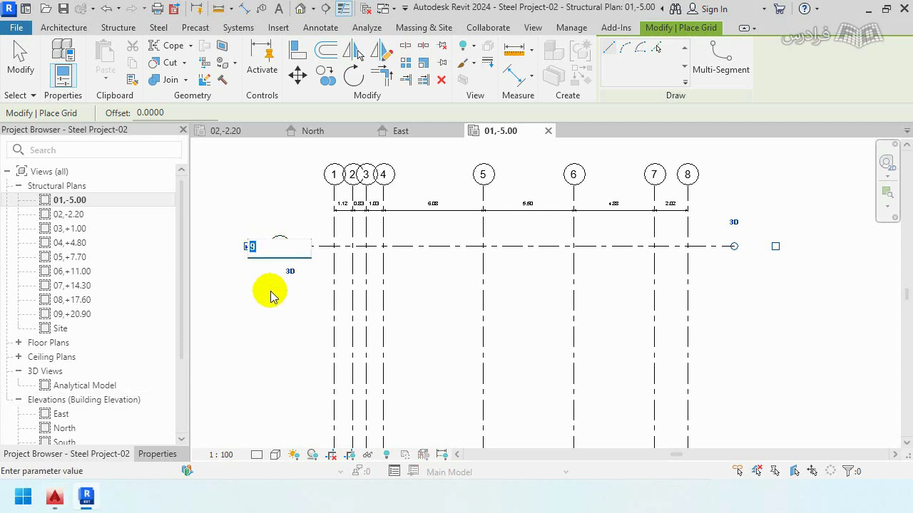
pyautogui.write('A')
pyautogui.press('Return')
# Step: Copy grid A to create grid B 4 m below and grid C 5.35 m below B
pyautogui.click(324, 75)
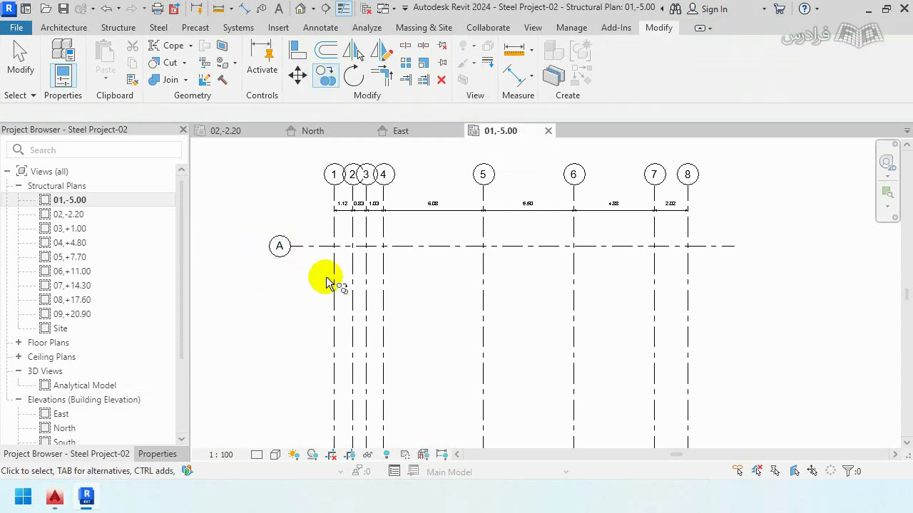
pyautogui.click(418, 246)
pyautogui.press('Return')
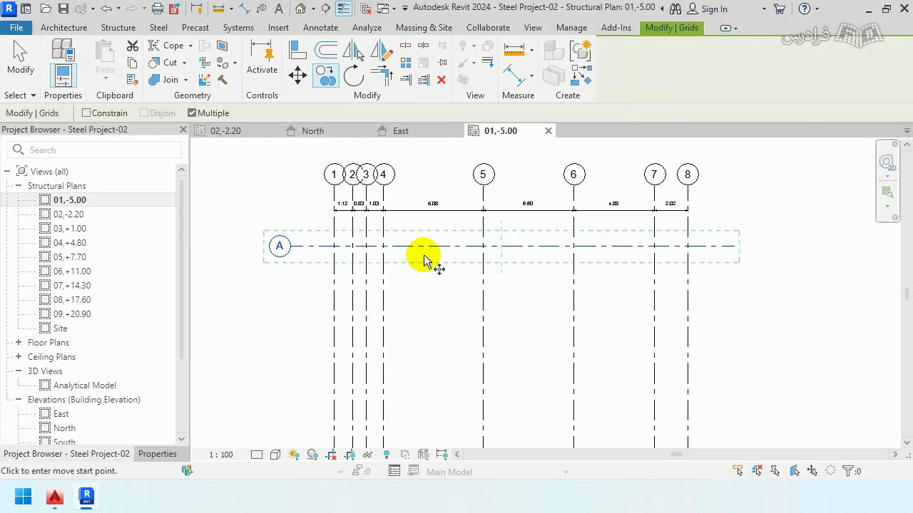
pyautogui.click(423, 247)
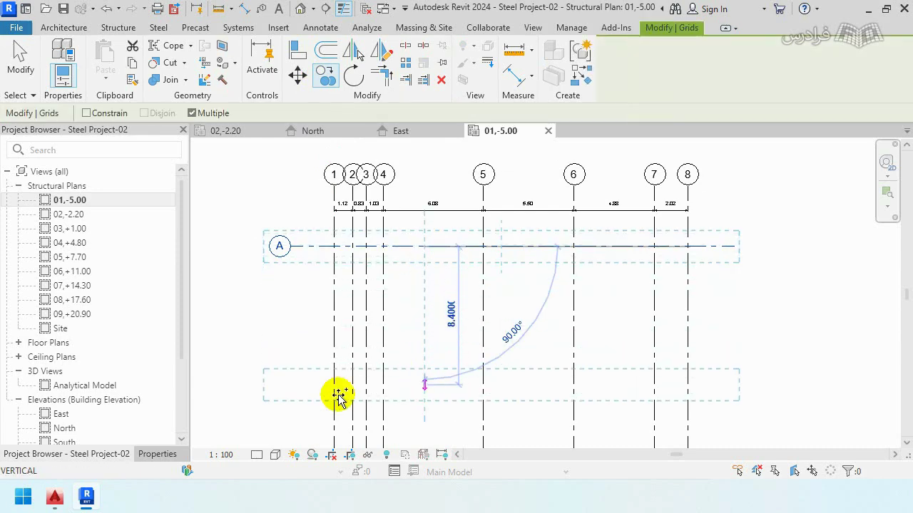
pyautogui.moveTo(54, 497)
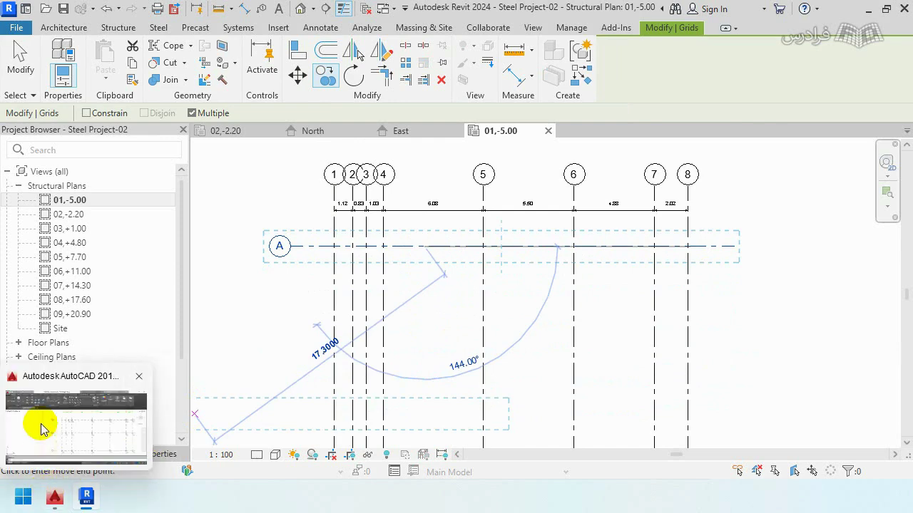
pyautogui.click(41, 424)
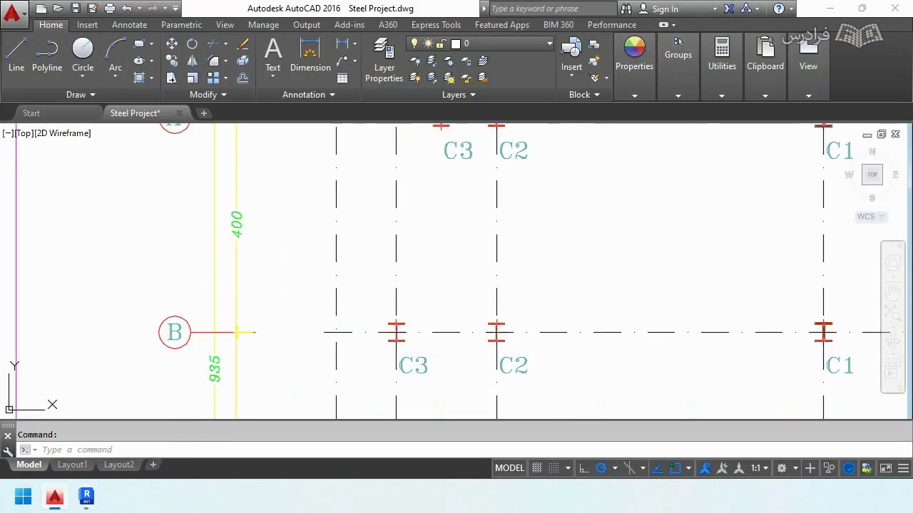
pyautogui.moveTo(247, 304); pyautogui.dragTo(295, 140, button='middle')
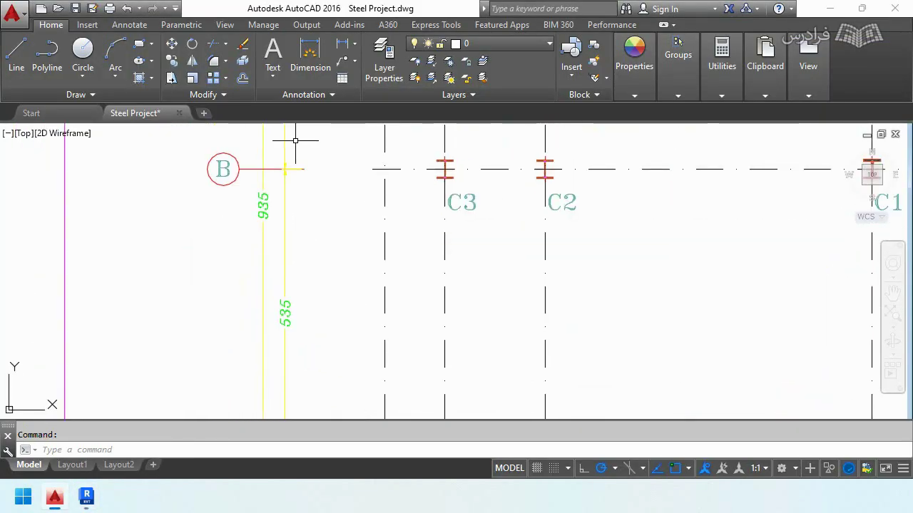
pyautogui.click(87, 497)
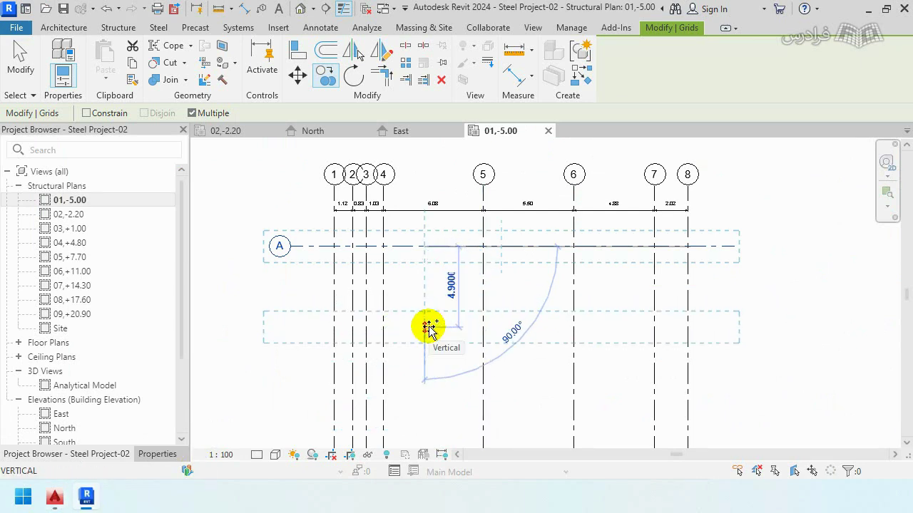
pyautogui.write('4')
pyautogui.press('Return')
pyautogui.write('5.35')
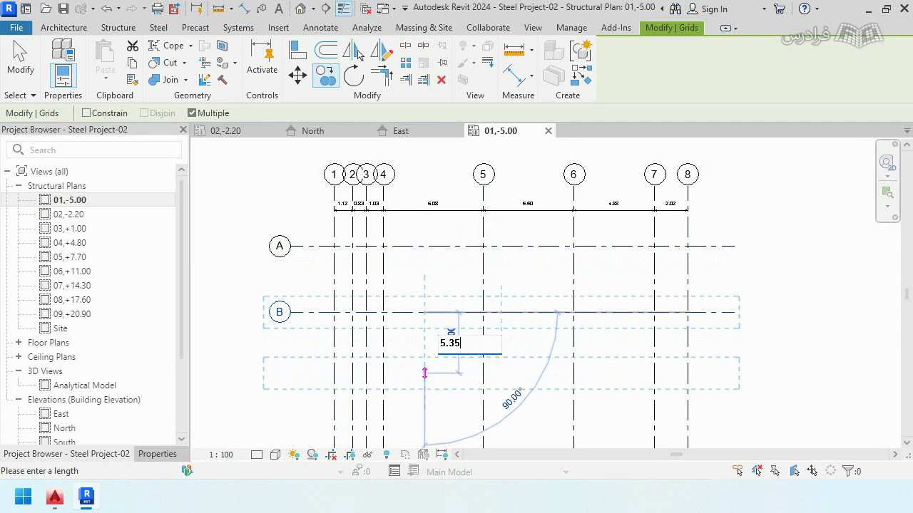
pyautogui.press('Return')
pyautogui.click(20, 69)
# Step: Pull the vertical grid lines' bottom ends up to just below grid C
pyautogui.scroll(-2, 569, 179)
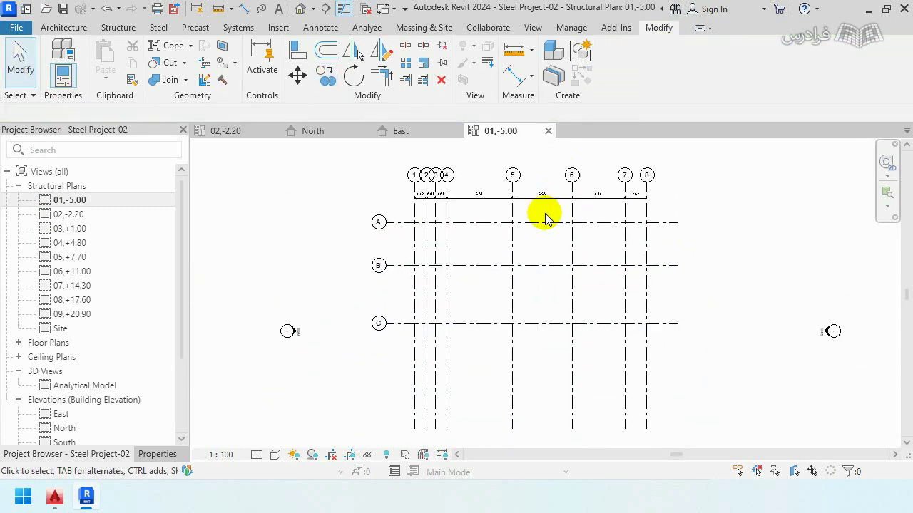
pyautogui.scroll(-2, 523, 228)
pyautogui.scroll(2, 436, 367)
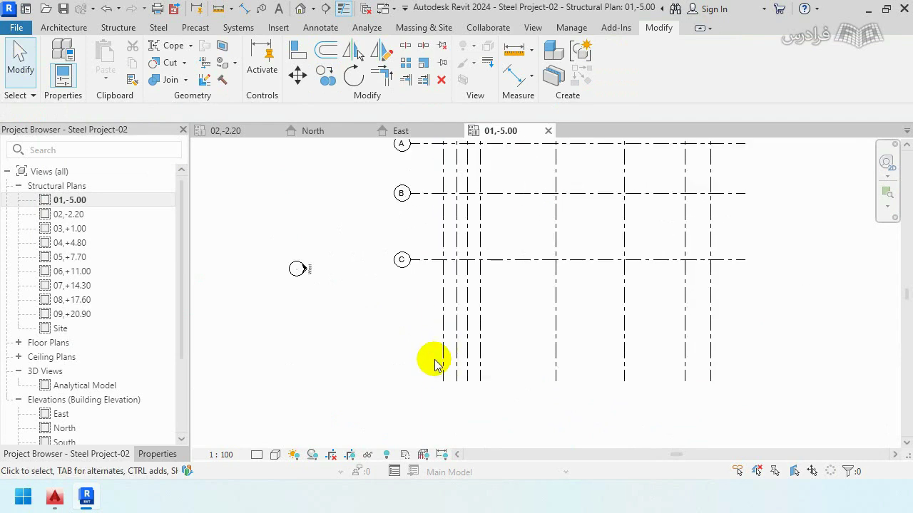
pyautogui.click(444, 350)
pyautogui.moveTo(443, 378); pyautogui.dragTo(440, 292)
pyautogui.scroll(-2, 589, 278)
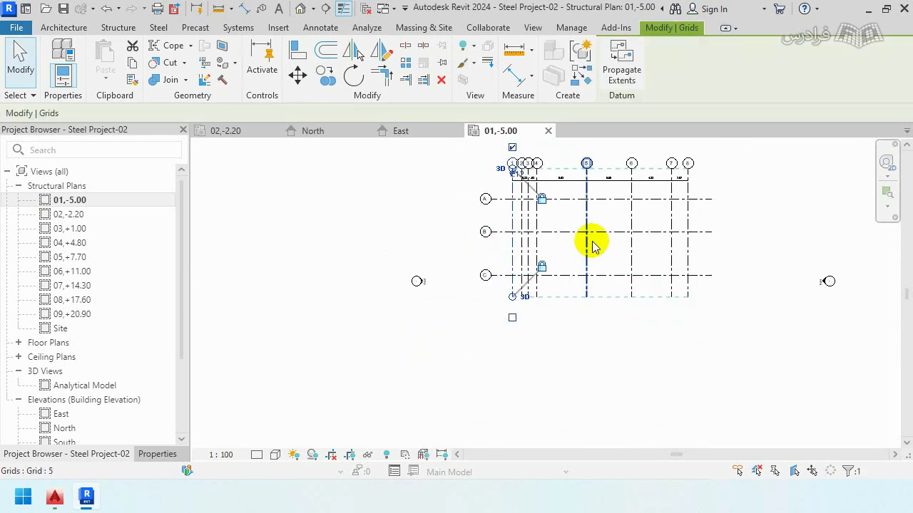
pyautogui.click(752, 189)
pyautogui.scroll(2, 706, 190)
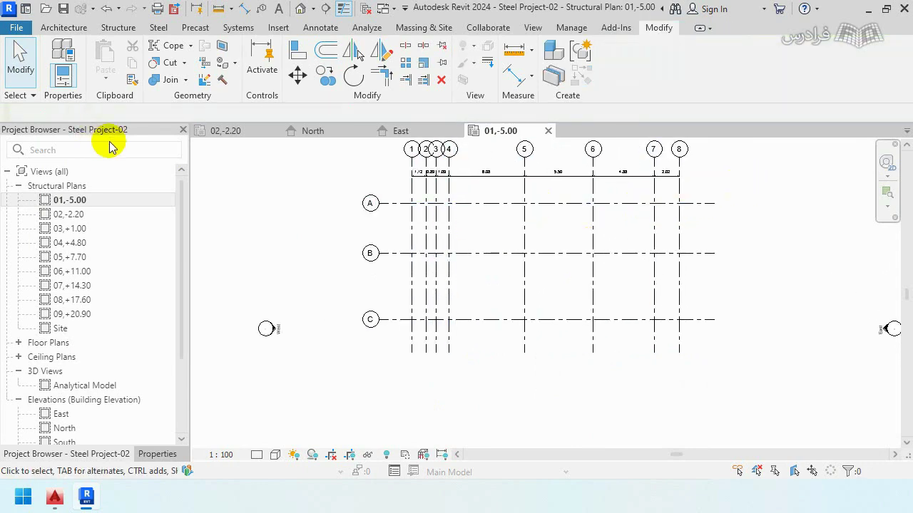
# Step: Add an aligned dimension across grids A, B and C reading 4.00 and 5.35, placed left of the grids
pyautogui.click(320, 27)
pyautogui.click(55, 53)
pyautogui.scroll(1, 375, 211)
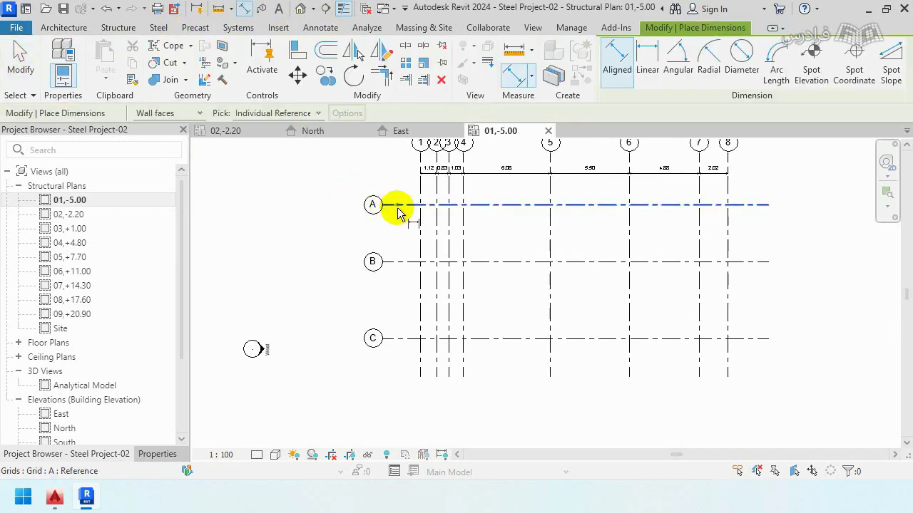
pyautogui.click(398, 205)
pyautogui.click(401, 261)
pyautogui.click(401, 338)
pyautogui.click(399, 301)
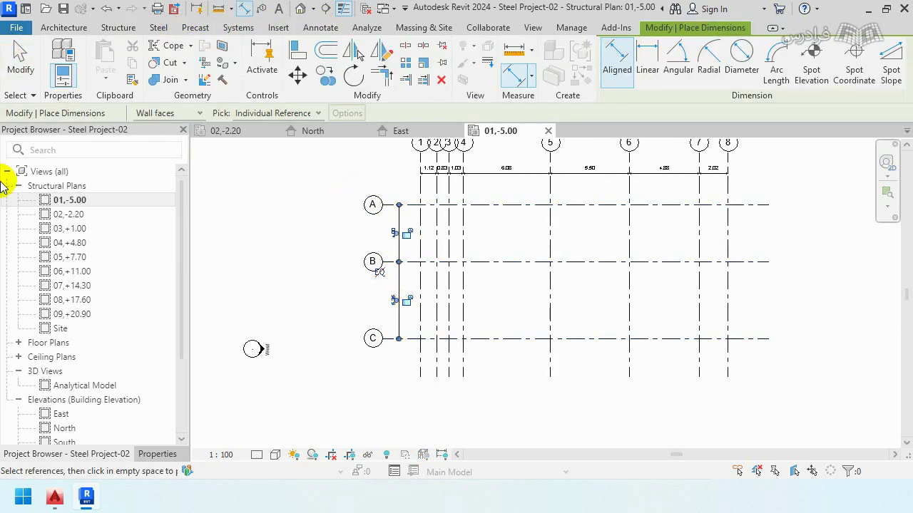
pyautogui.click(21, 72)
pyautogui.scroll(2, 417, 240)
pyautogui.scroll(-1, 320, 214)
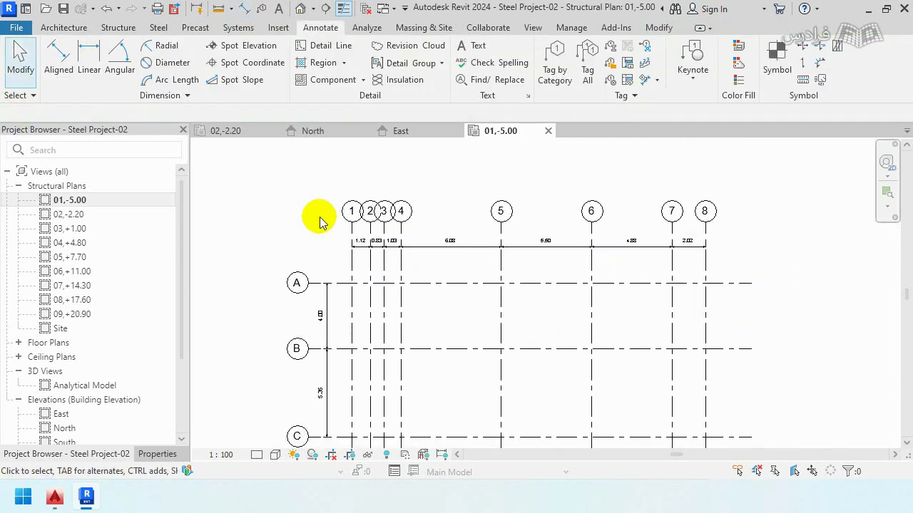
# Step: Open the 02,-2.20 structural plan, then the East elevation
pyautogui.doubleClick(63, 215)
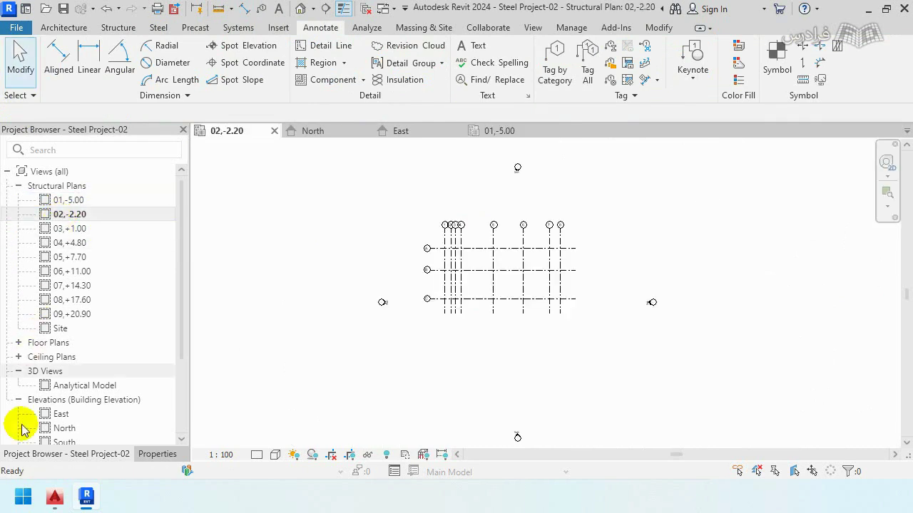
pyautogui.click(57, 418)
pyautogui.doubleClick(57, 417)
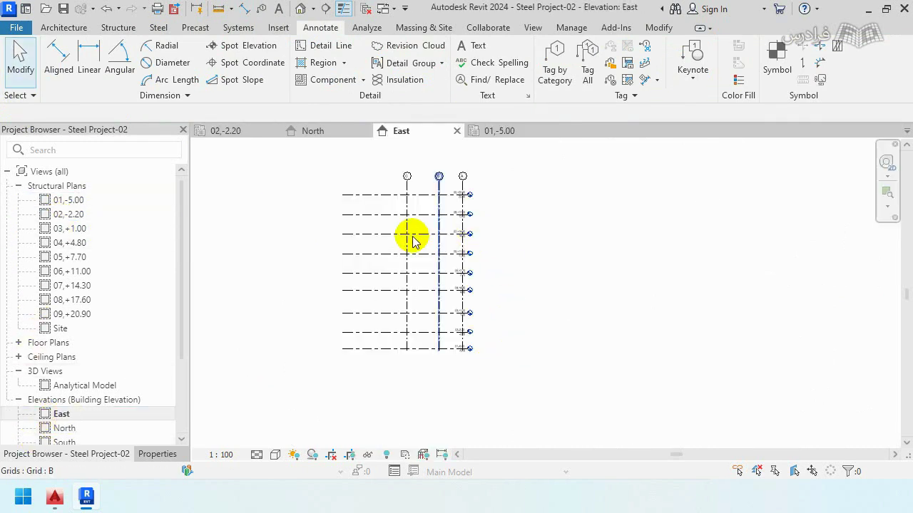
# Step: In the East elevation, shorten the level lines to end just past grids C and A
pyautogui.click(395, 187)
pyautogui.scroll(2, 356, 187)
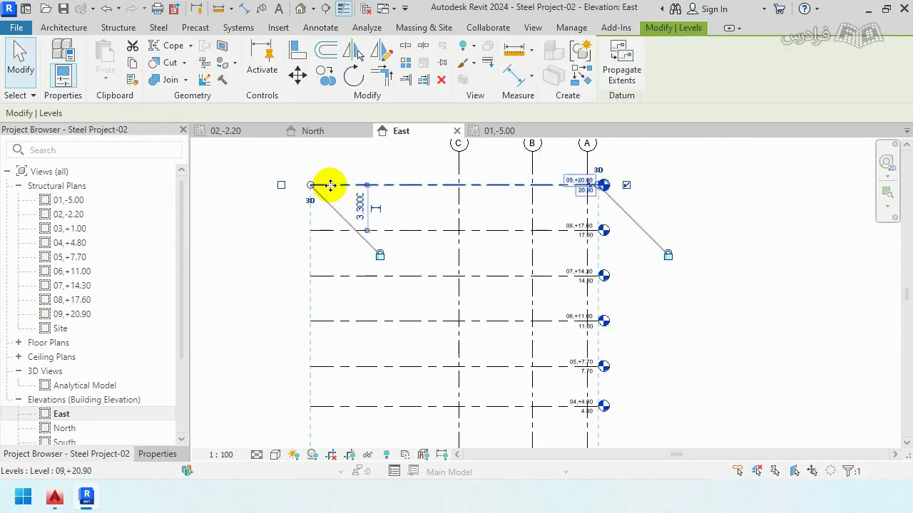
pyautogui.moveTo(311, 187); pyautogui.dragTo(388, 183)
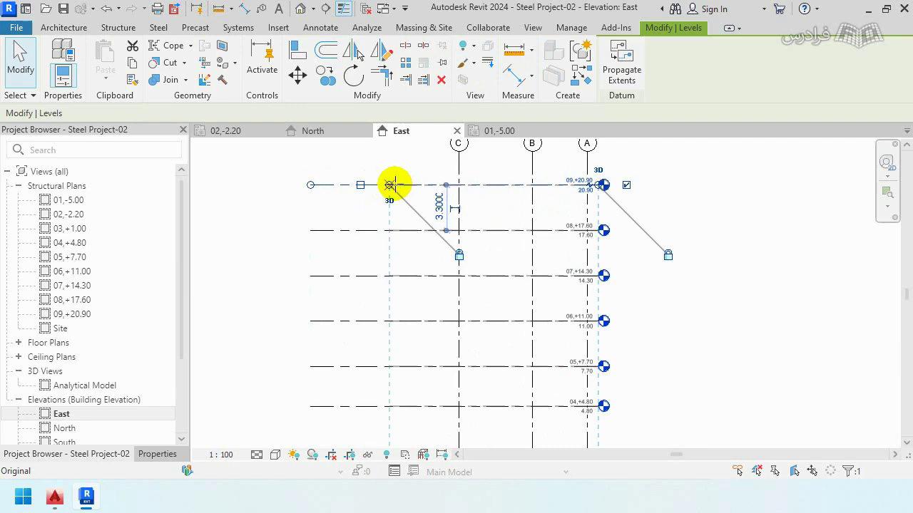
pyautogui.scroll(2, 601, 185)
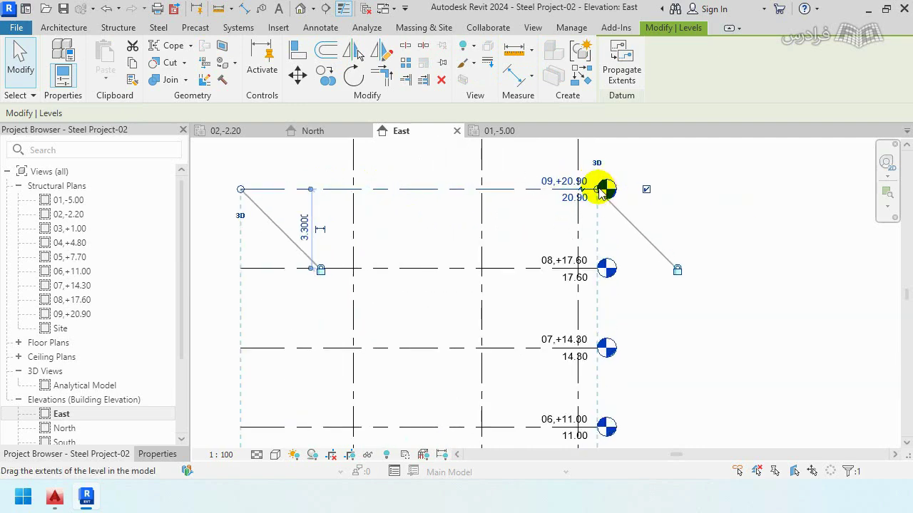
pyautogui.moveTo(601, 191); pyautogui.dragTo(707, 218)
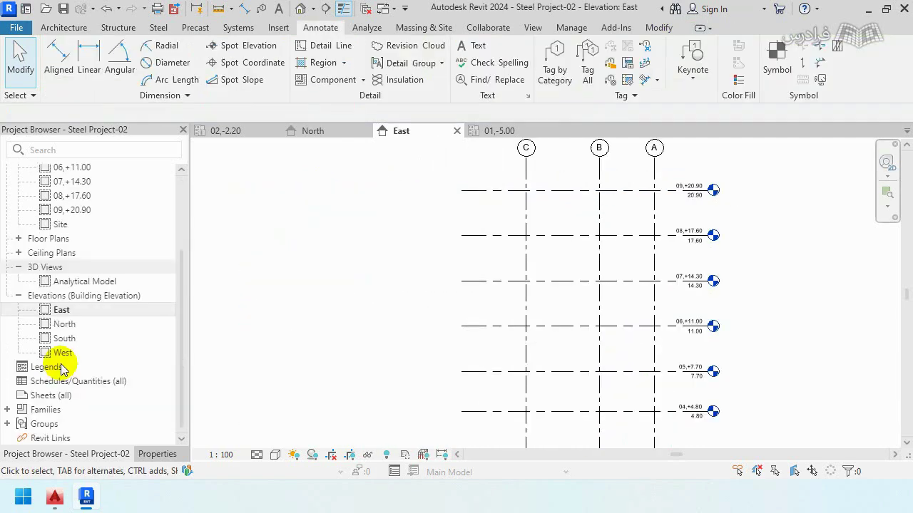
# Step: In the North elevation, pull the level lines' left ends in toward grid 8
pyautogui.doubleClick(65, 325)
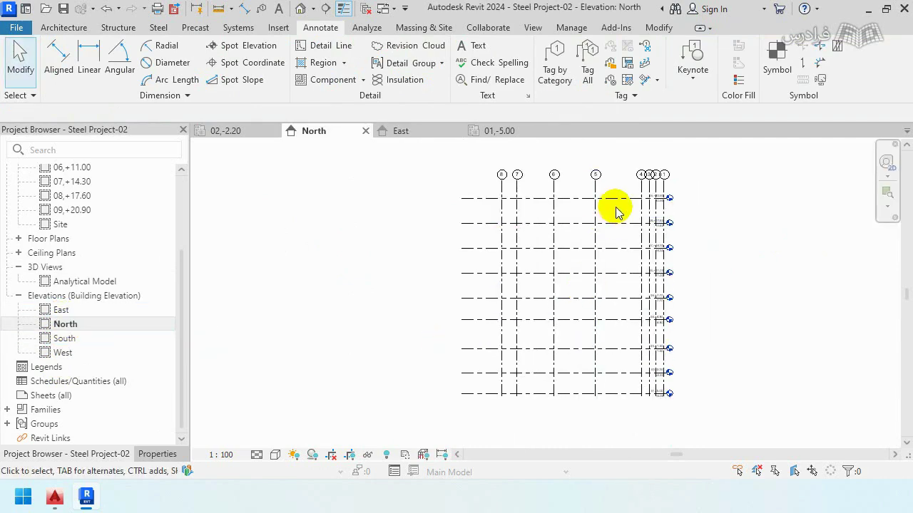
pyautogui.click(618, 198)
pyautogui.scroll(2, 681, 199)
pyautogui.scroll(2, 686, 203)
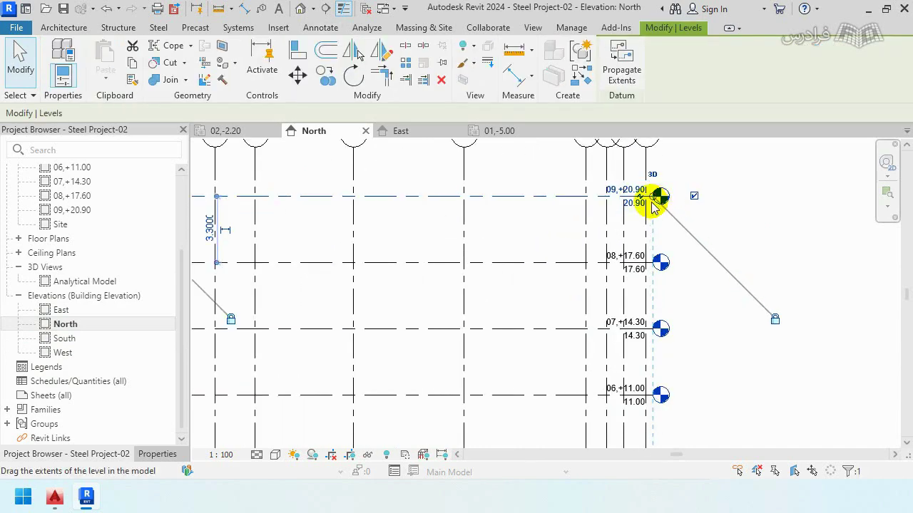
pyautogui.scroll(-2, 714, 197)
pyautogui.scroll(-1, 723, 193)
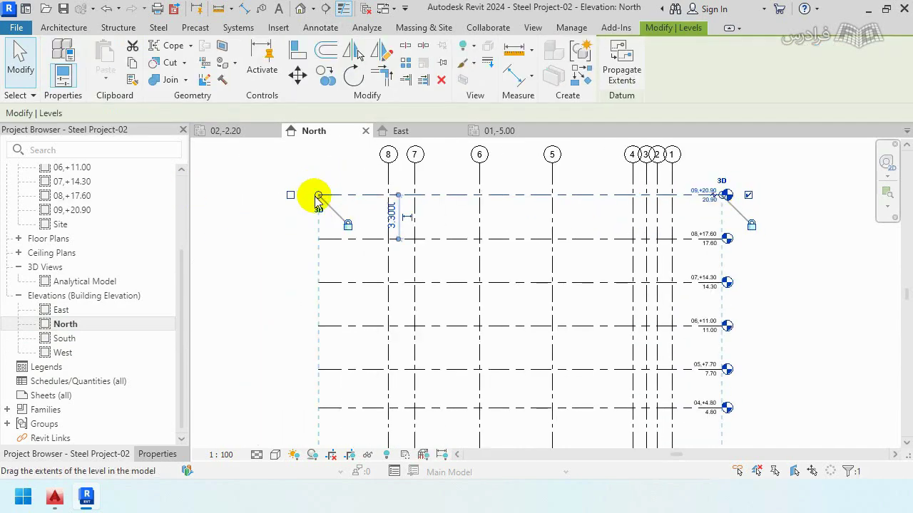
pyautogui.moveTo(318, 195); pyautogui.dragTo(325, 195)
pyautogui.click(263, 261)
# Step: Reopen the 01,-5.00 structural plan
pyautogui.scroll(-1, 263, 261)
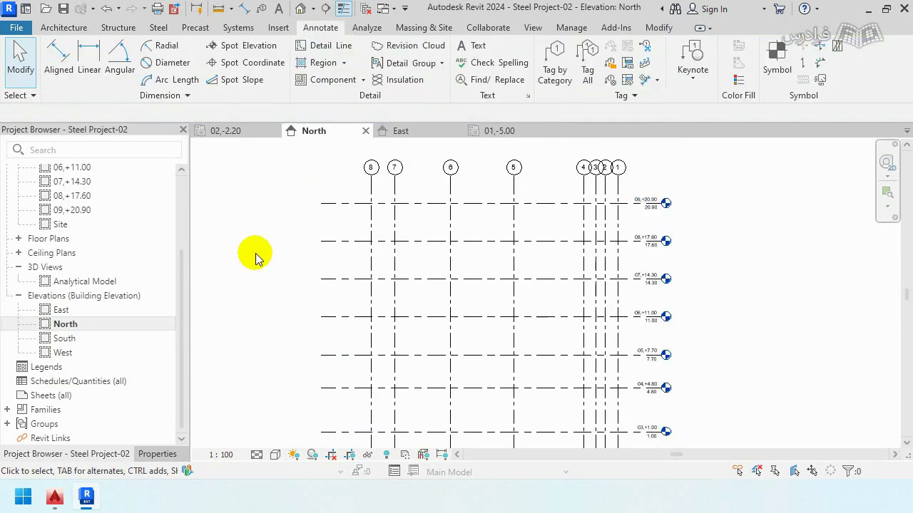
pyautogui.scroll(5, 71, 205)
pyautogui.click(70, 201)
pyautogui.doubleClick(71, 203)
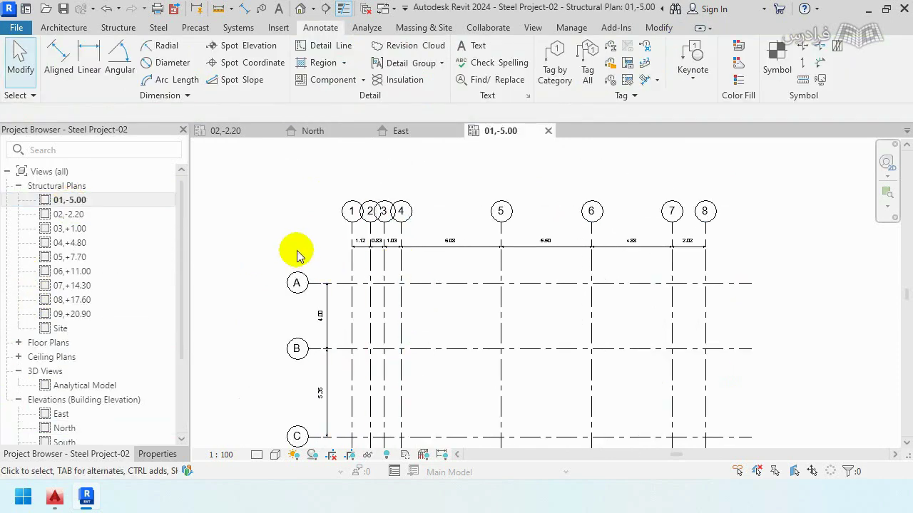
pyautogui.scroll(2, 295, 250)
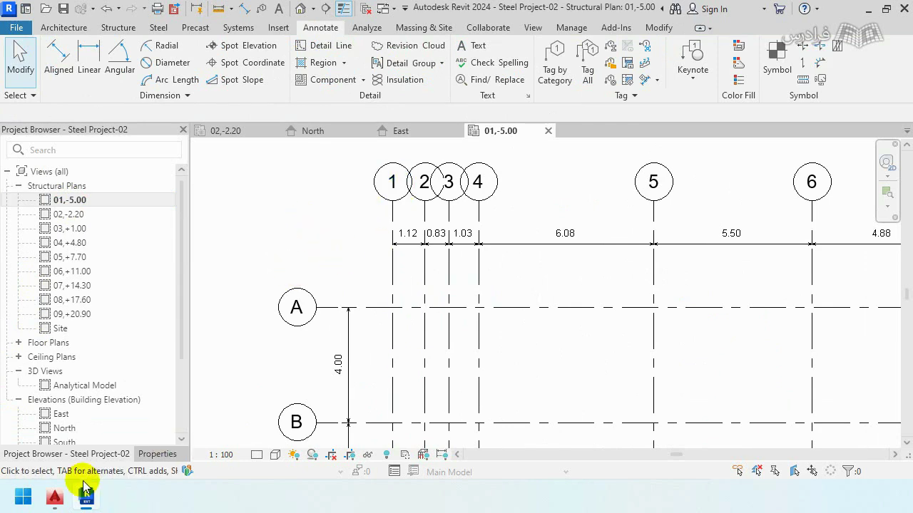
# Step: Compare grid spacings 1.12, 0.83, 1.03 and 6.08 against the AutoCAD drawing, then return to Revit
pyautogui.click(53, 503)
pyautogui.moveTo(299, 238); pyautogui.dragTo(212, 292, button='middle')
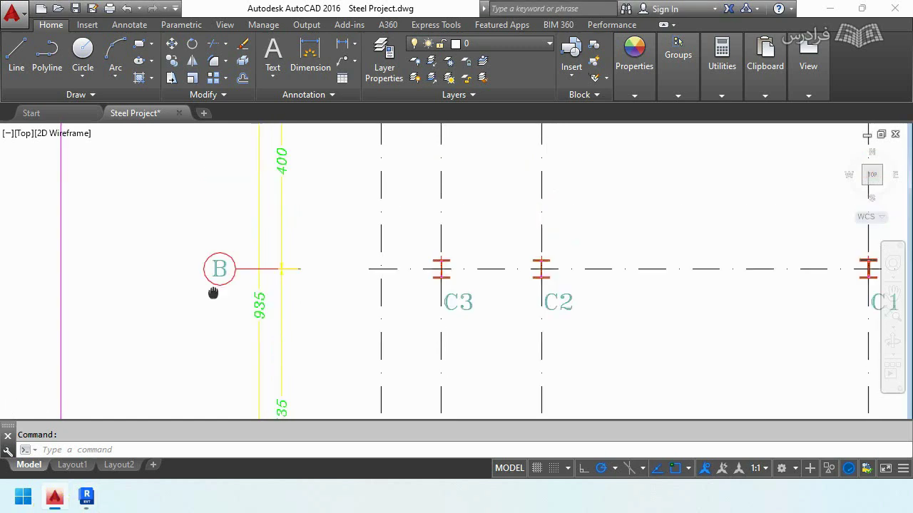
pyautogui.scroll(-3, 221, 230)
pyautogui.moveTo(238, 210); pyautogui.dragTo(242, 242, button='middle')
pyautogui.scroll(4, 242, 242)
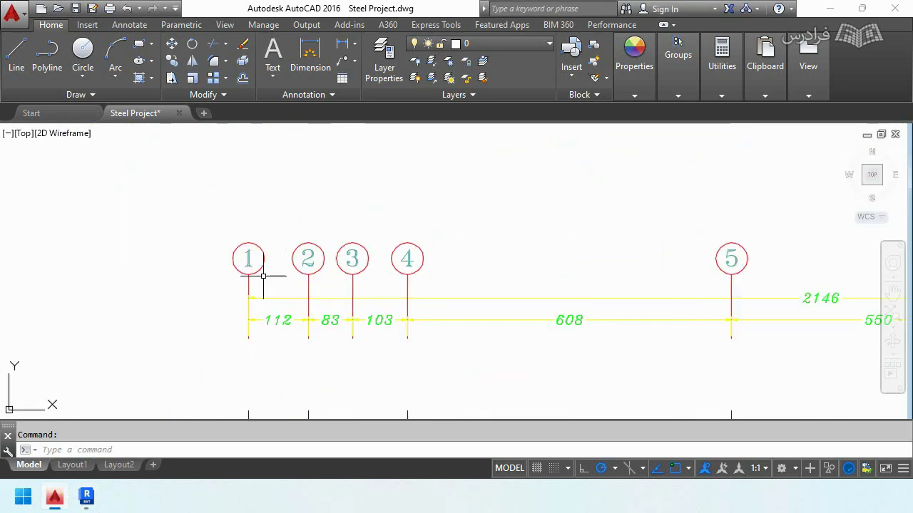
pyautogui.click(91, 499)
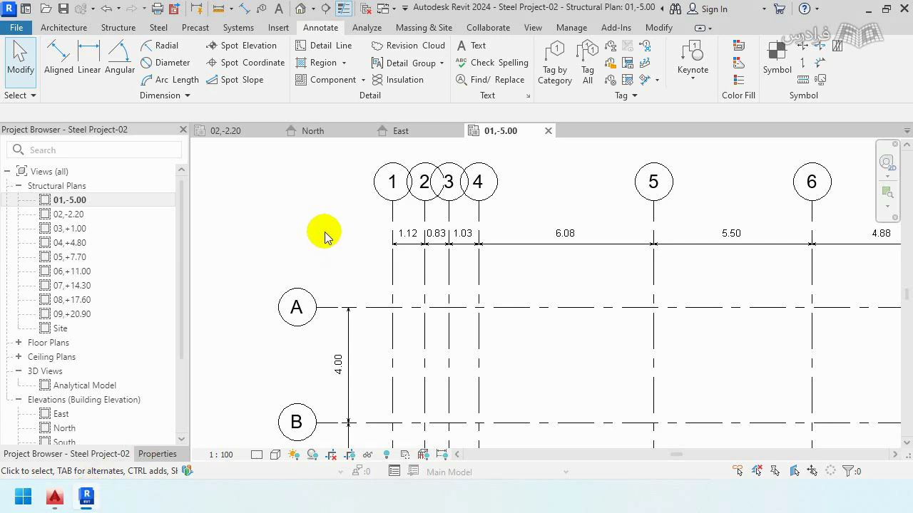
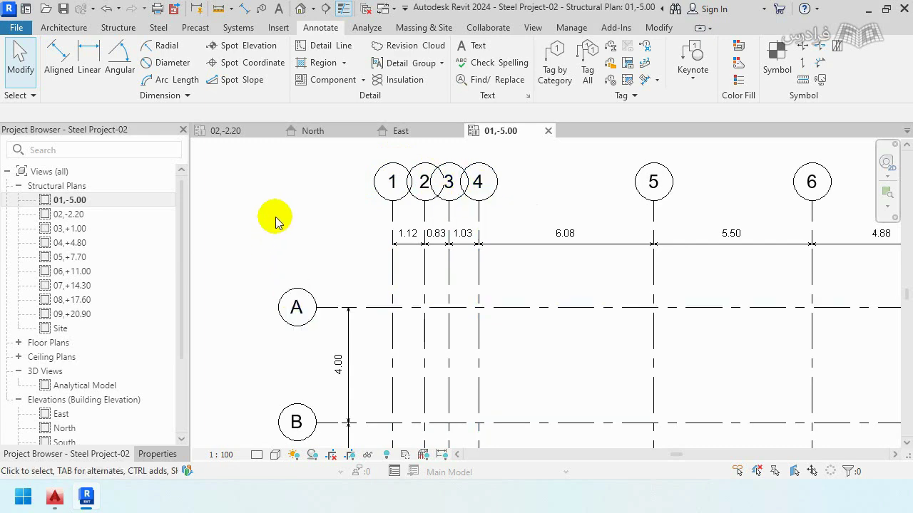
# Step: Check grid 1's type Symbol, keep the circle grid head, and cancel without changes
pyautogui.click(392, 210)
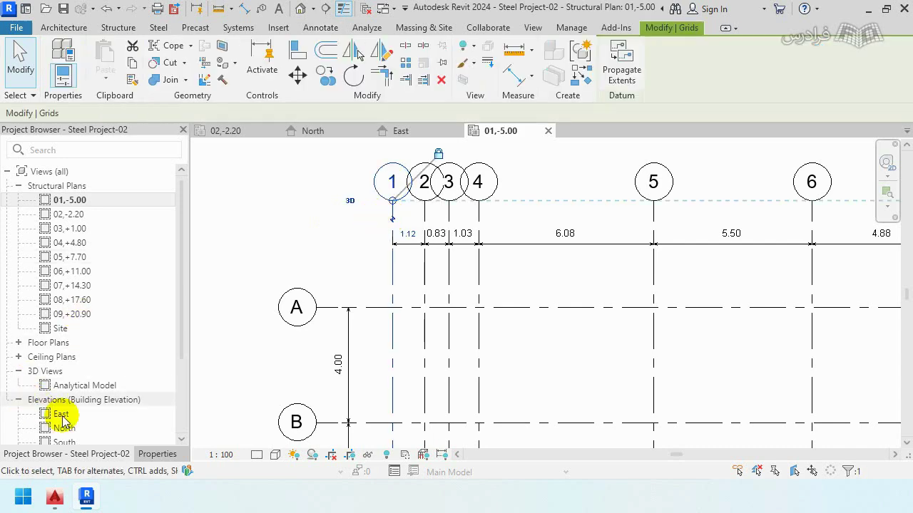
pyautogui.click(148, 455)
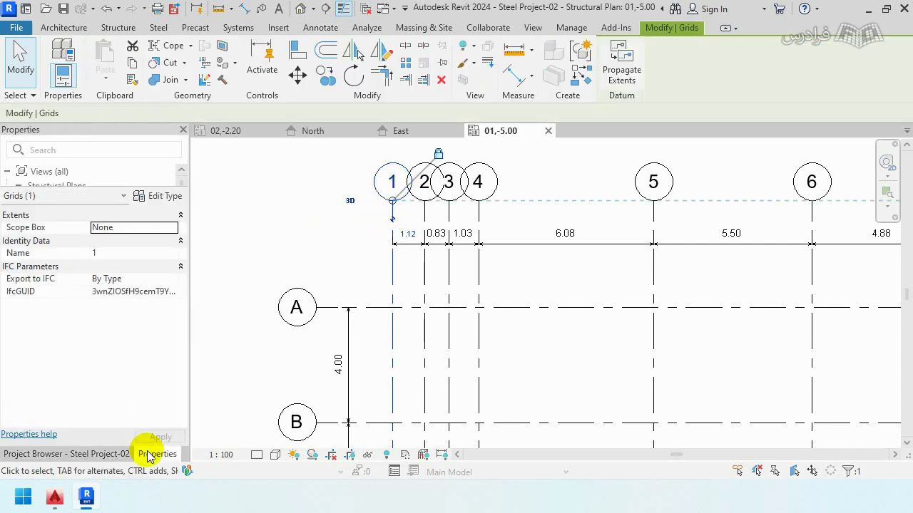
pyautogui.click(159, 196)
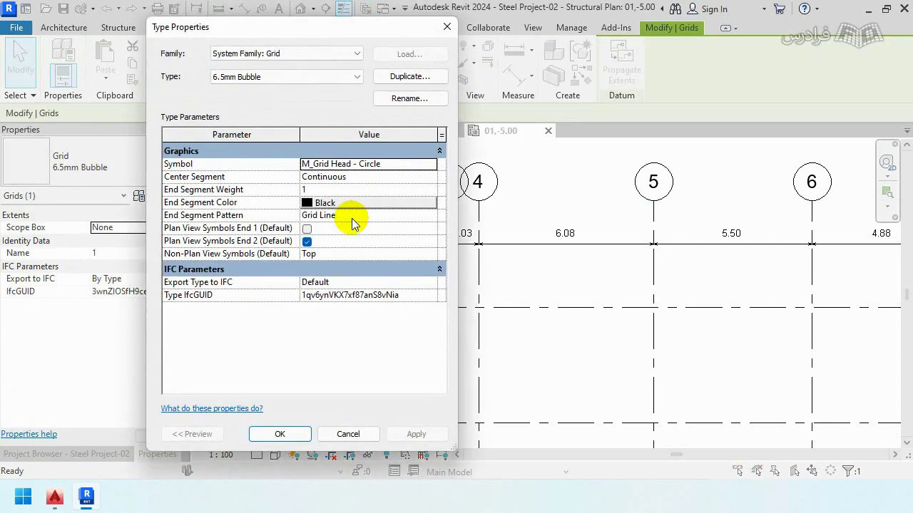
pyautogui.click(430, 168)
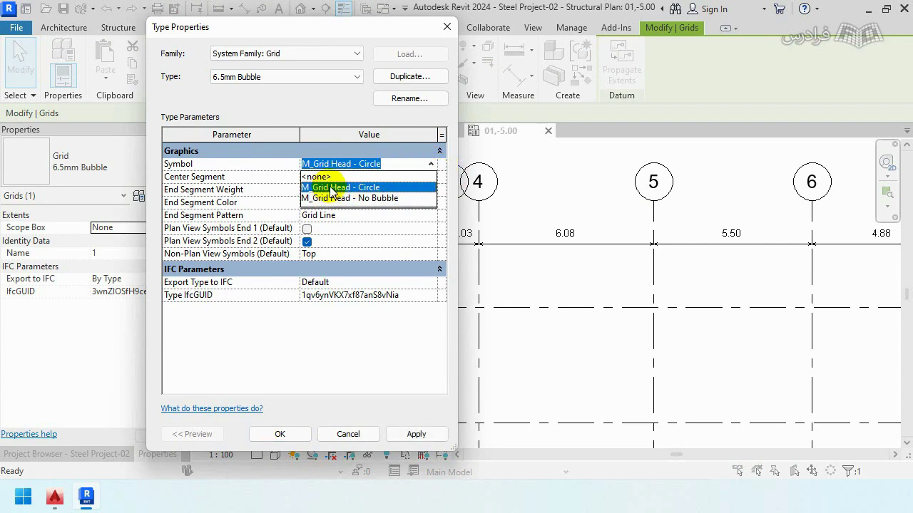
pyautogui.click(338, 436)
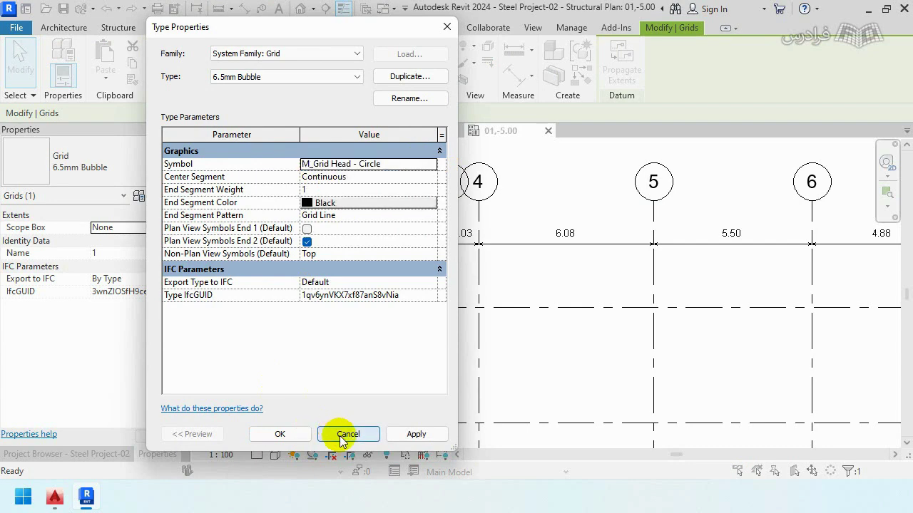
pyautogui.click(348, 435)
# Step: Expand Families > Annotation Symbols in the Project Browser
pyautogui.click(53, 455)
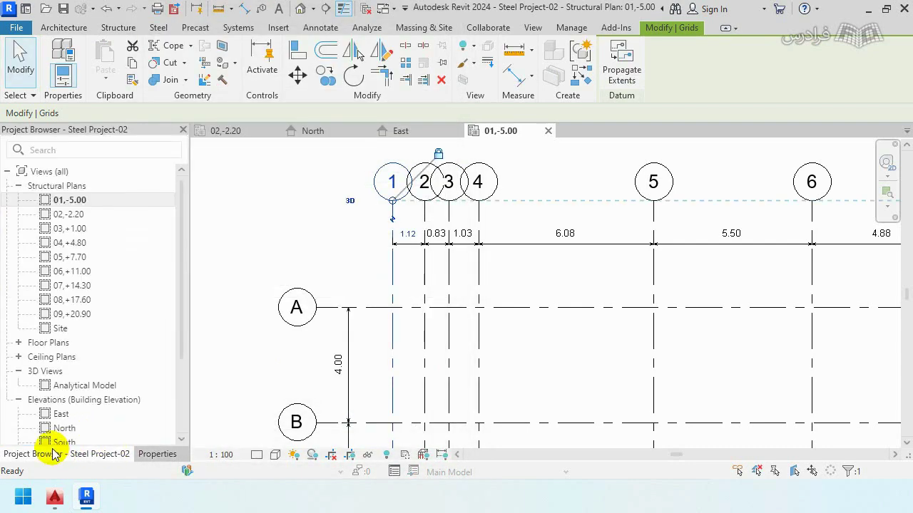
pyautogui.scroll(-2, 45, 299)
pyautogui.scroll(-1, 57, 321)
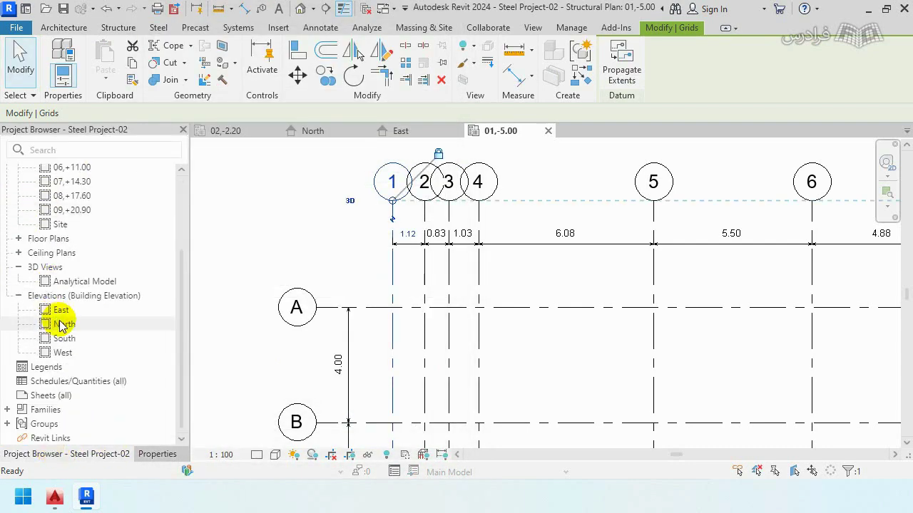
pyautogui.click(7, 409)
pyautogui.scroll(-8, 63, 376)
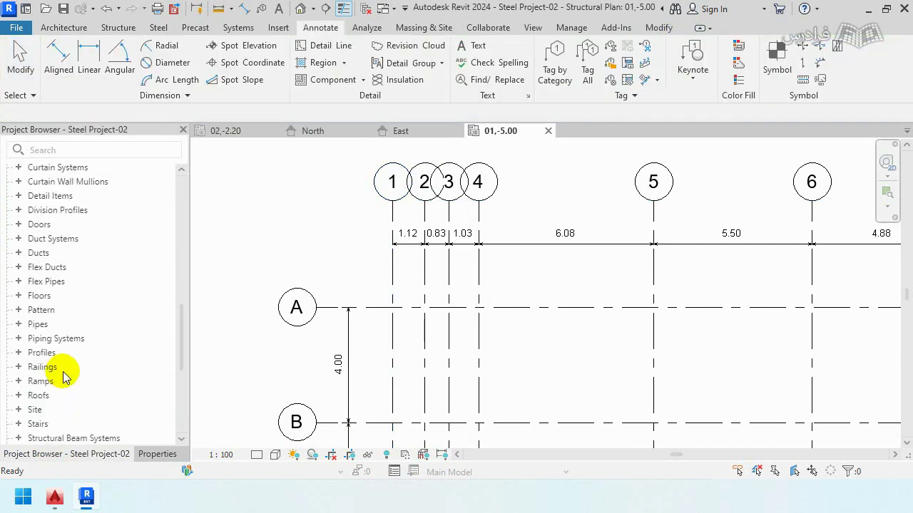
pyautogui.scroll(-2, 63, 376)
pyautogui.scroll(5, 35, 282)
pyautogui.click(18, 225)
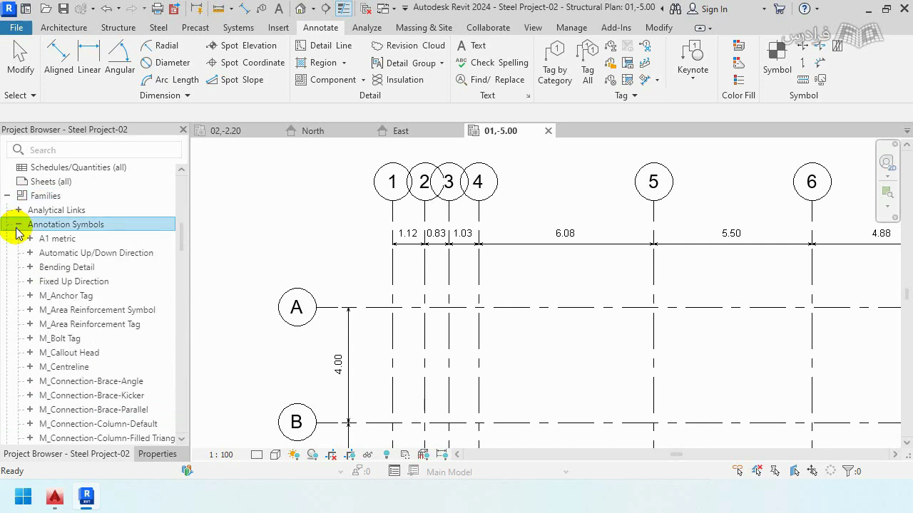
# Step: Change the M_Grid Head - Circle type radius from 0.0065 to 0.0045
pyautogui.scroll(-6, 79, 296)
pyautogui.scroll(-1, 86, 300)
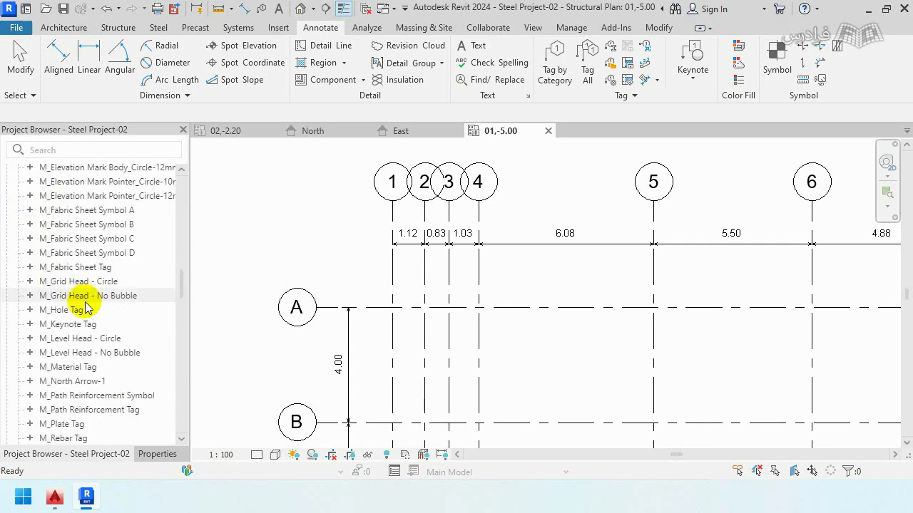
pyautogui.click(97, 285)
pyautogui.doubleClick(98, 286)
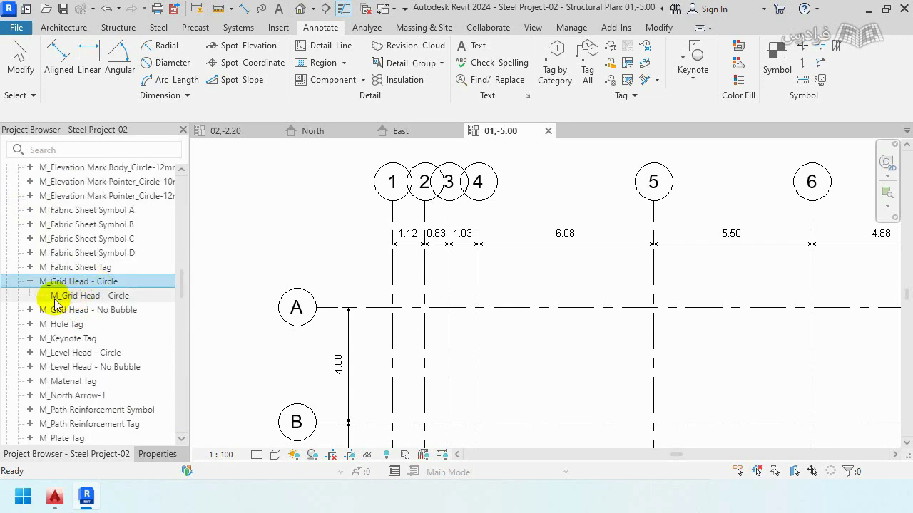
pyautogui.doubleClick(72, 295)
pyautogui.write('0.0045')
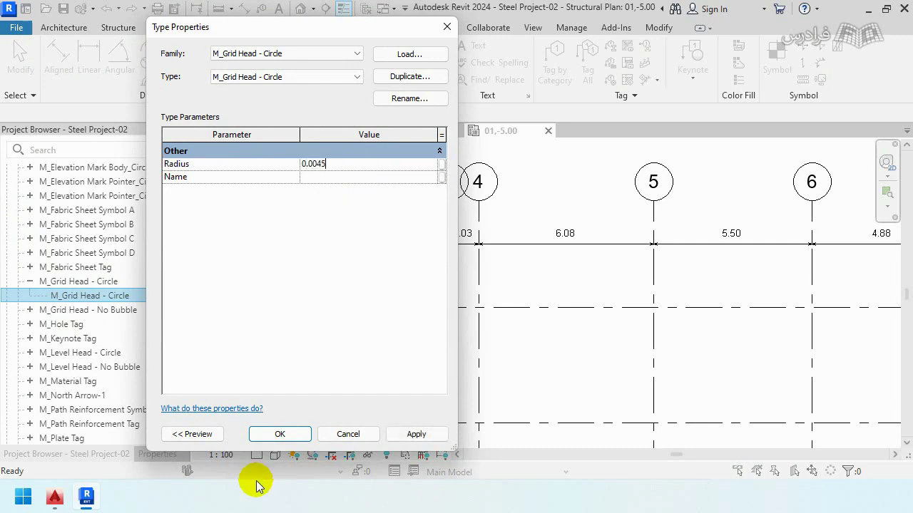
pyautogui.click(271, 433)
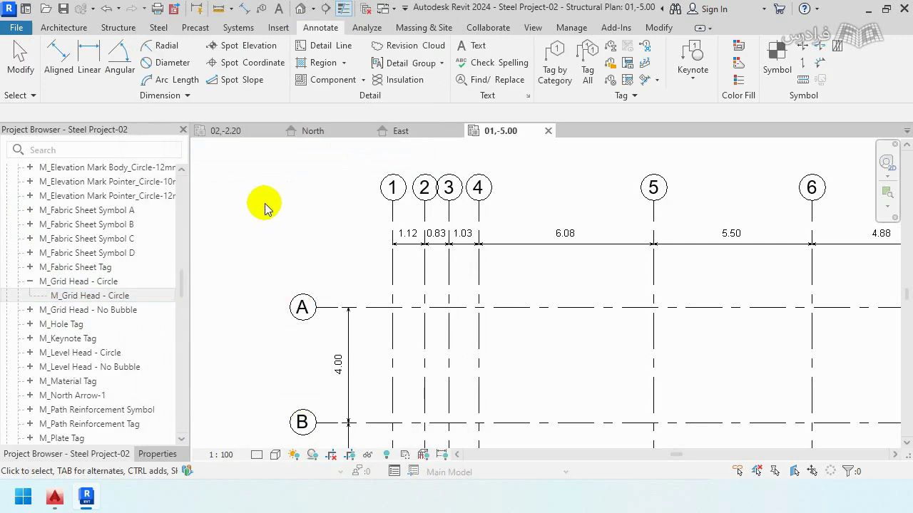
# Step: Add an elbow to grid 2's leader and drag its bubble left, clear of bubble 3
pyautogui.scroll(1, 647, 141)
pyautogui.scroll(2, 279, 221)
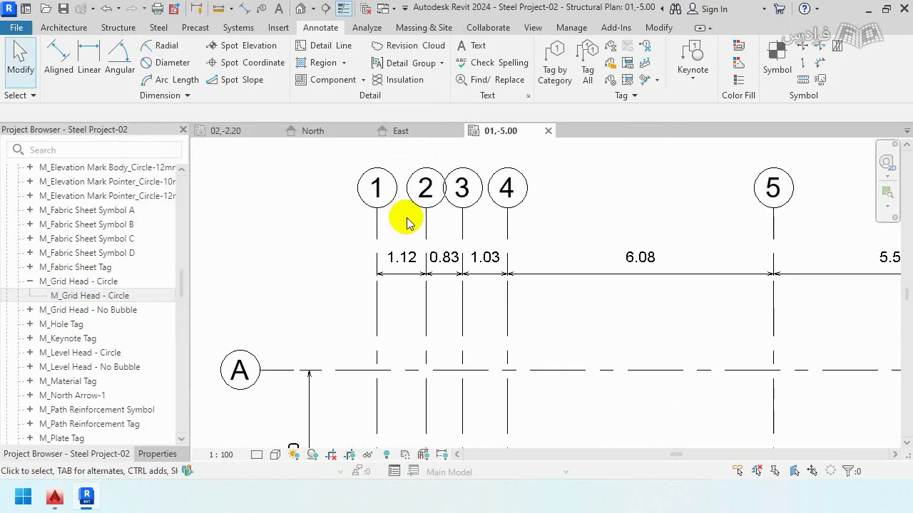
pyautogui.click(425, 229)
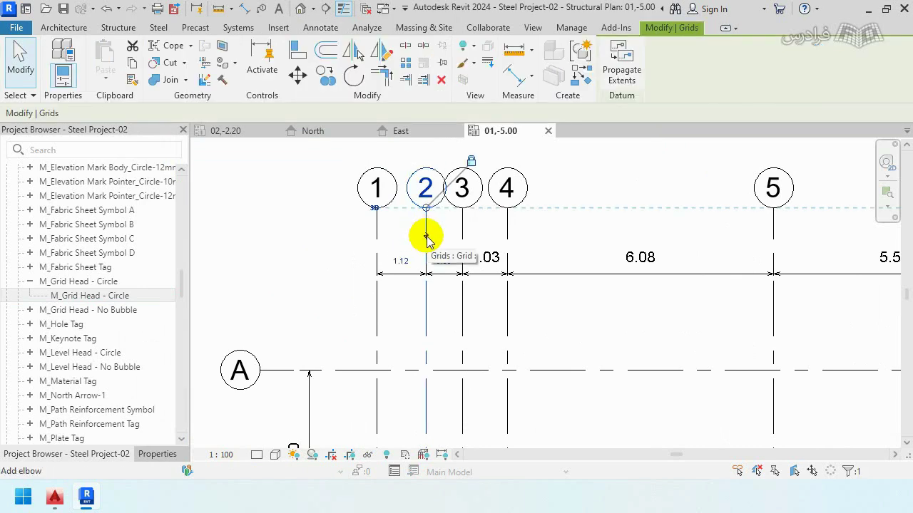
pyautogui.click(426, 236)
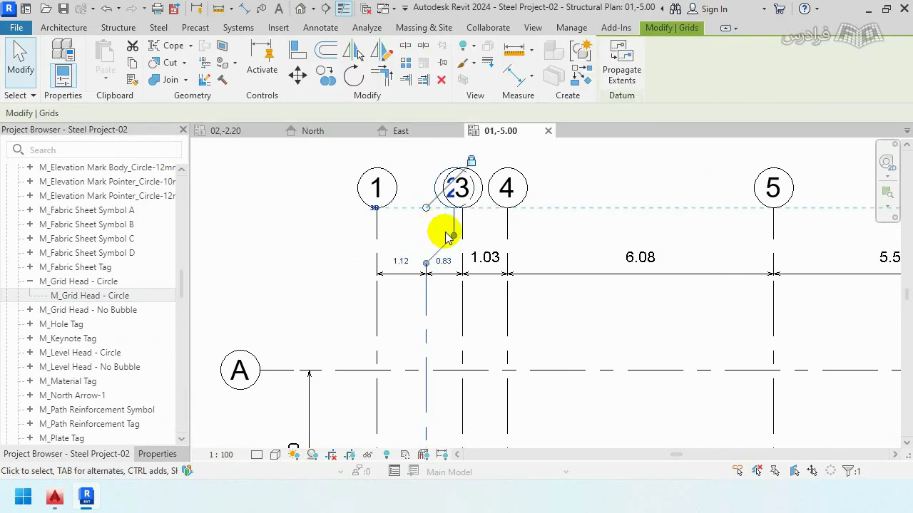
pyautogui.moveTo(448, 234); pyautogui.dragTo(409, 237)
pyautogui.click(309, 197)
# Step: Bring the AutoCAD Steel Project drawing to the front to compare grid spacings
pyautogui.scroll(-4, 310, 195)
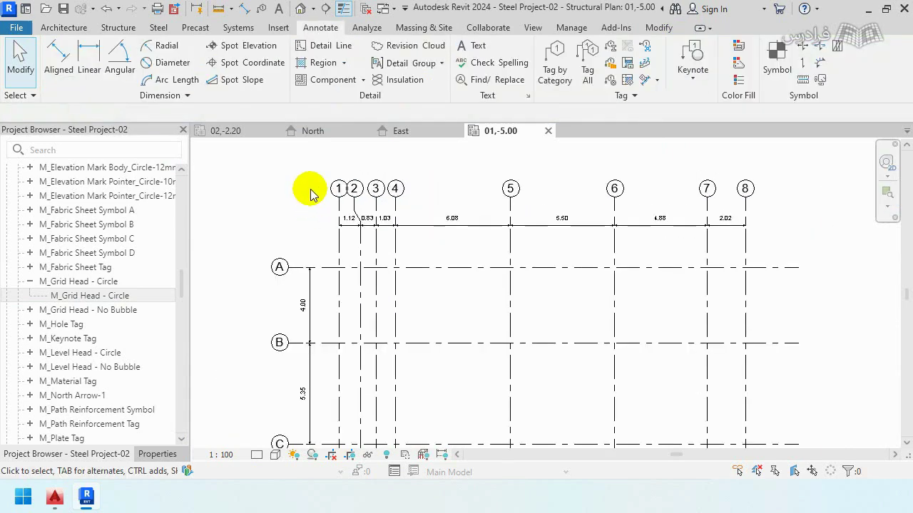
pyautogui.scroll(-2, 612, 159)
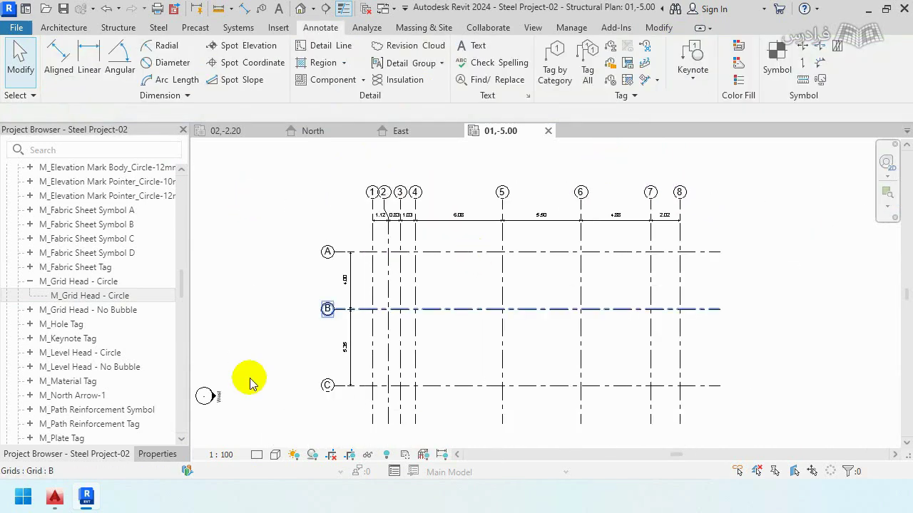
pyautogui.click(56, 496)
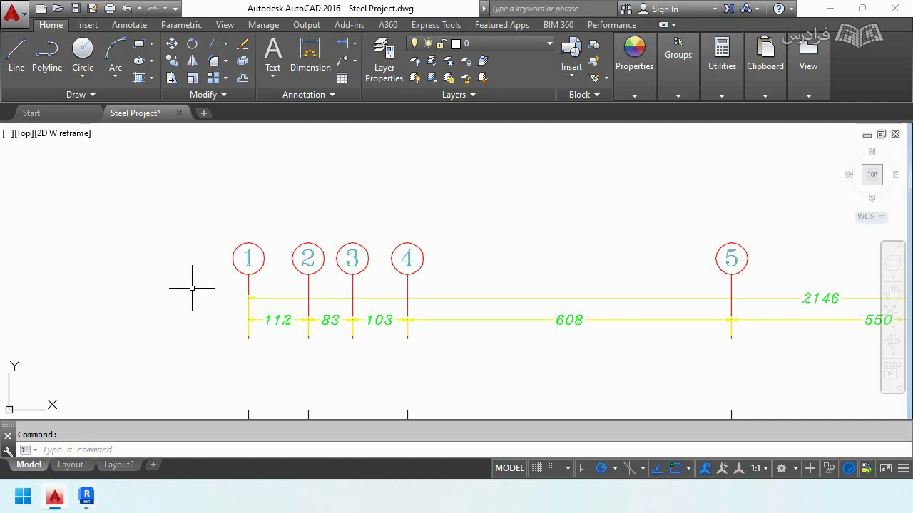
# Step: Back in Revit, inspect grid 2's elbowed bubble in plan 01,-5.00
pyautogui.click(86, 496)
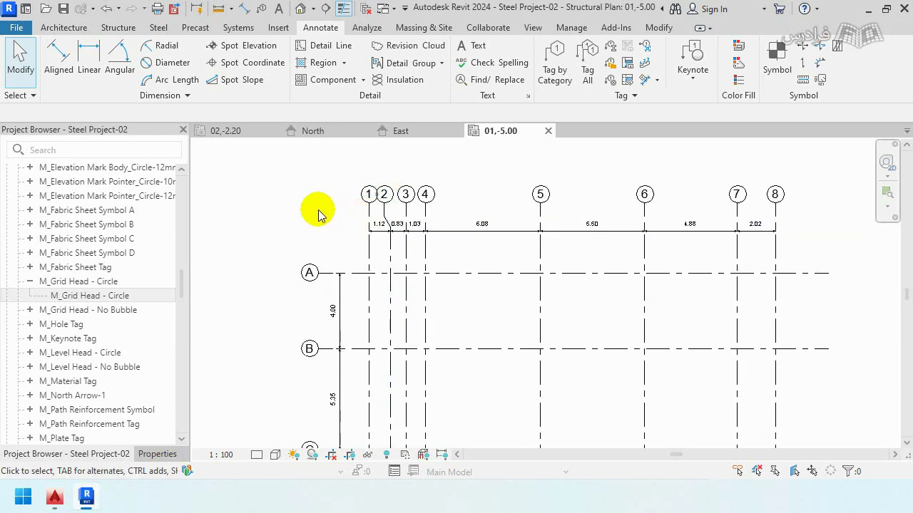
pyautogui.scroll(3, 369, 193)
pyautogui.scroll(3, 371, 200)
pyautogui.click(419, 229)
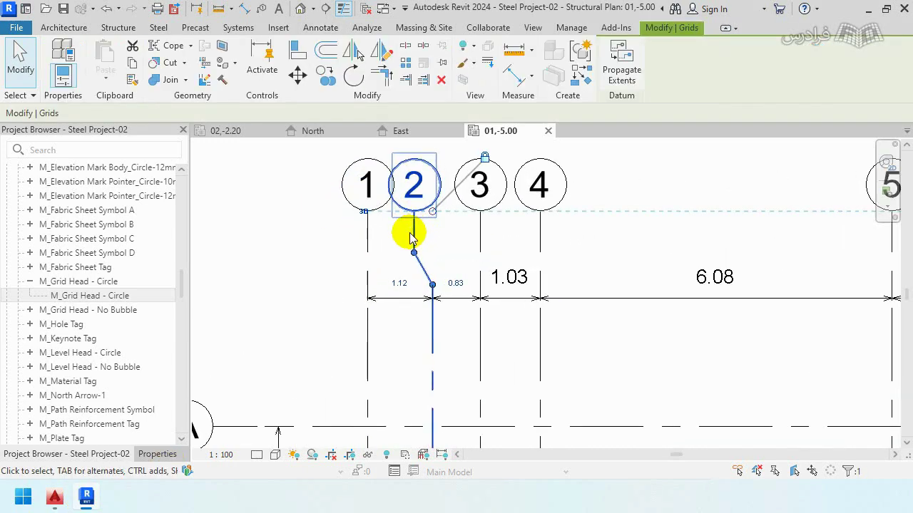
pyautogui.press('Escape')
pyautogui.scroll(-2, 376, 231)
pyautogui.scroll(-2, 370, 253)
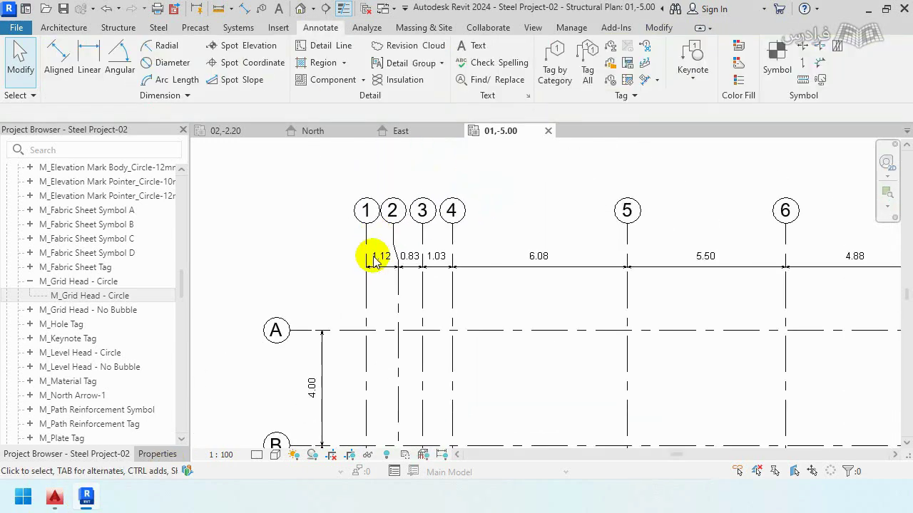
# Step: Compare grid 2 in plan 02,-2.20, then return to plan 01,-5.00
pyautogui.click(181, 438)
pyautogui.click(181, 439)
pyautogui.moveTo(183, 286); pyautogui.dragTo(182, 193)
pyautogui.doubleClick(70, 214)
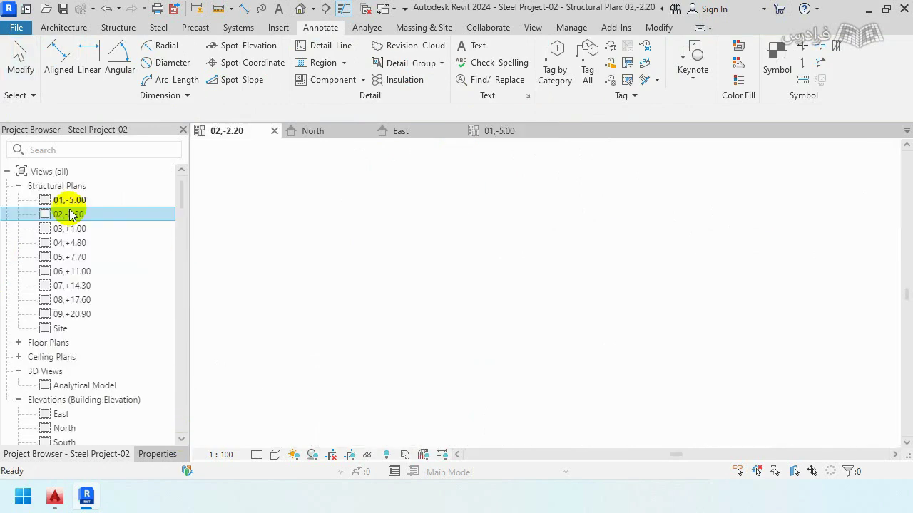
pyautogui.scroll(1, 472, 262)
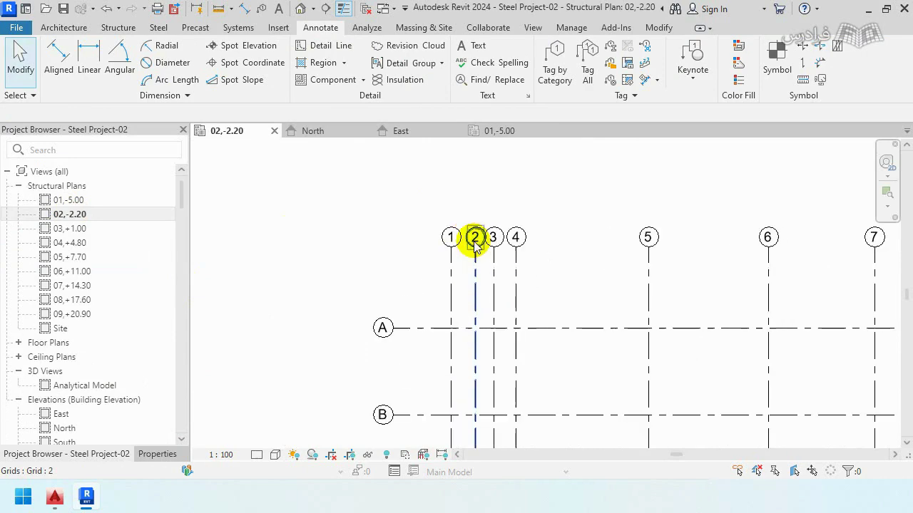
pyautogui.scroll(3, 476, 267)
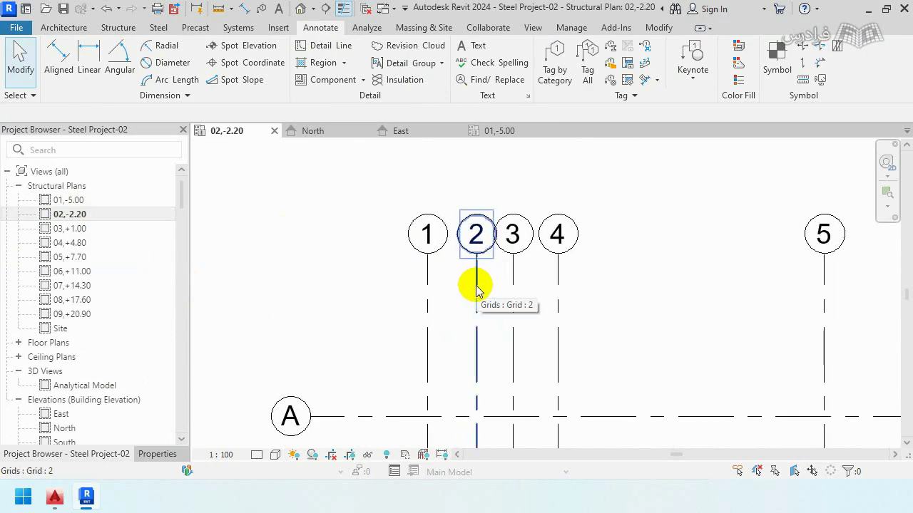
pyautogui.hotkey('ctrl', 'Tab')
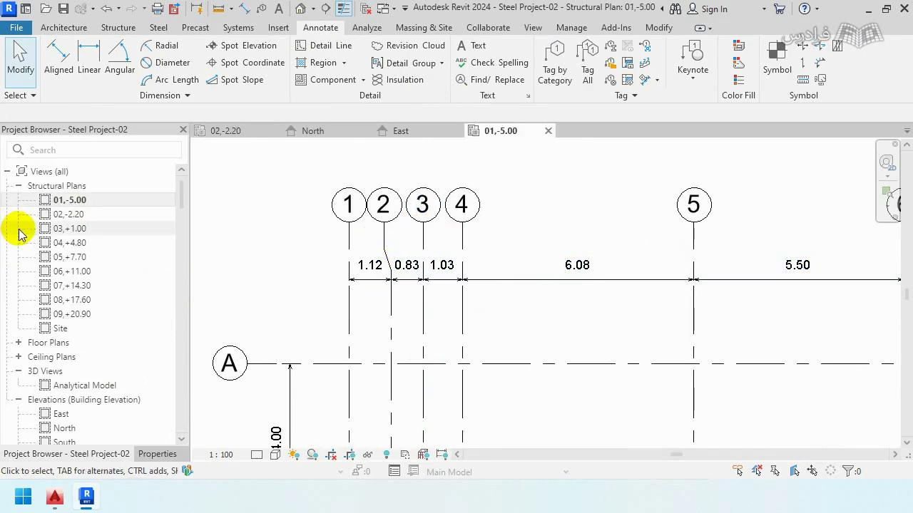
pyautogui.scroll(-3, 428, 179)
pyautogui.scroll(-1, 417, 204)
pyautogui.scroll(2, 412, 189)
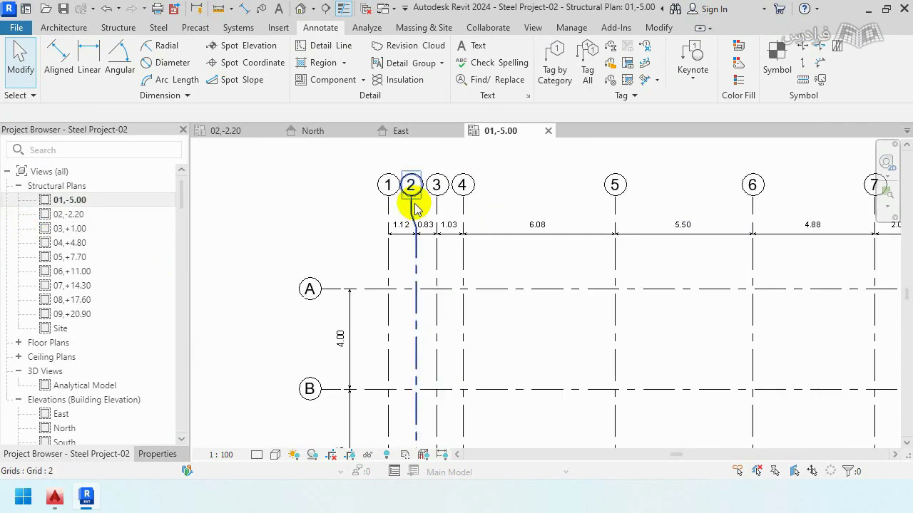
# Step: Select grid 2 and open Propagate Extents, scrolling to the Structural Plans
pyautogui.click(416, 255)
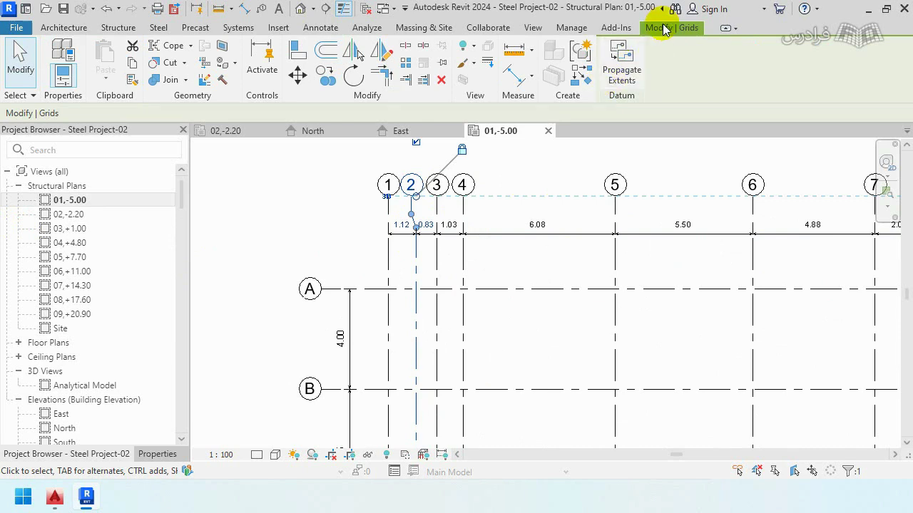
pyautogui.click(615, 77)
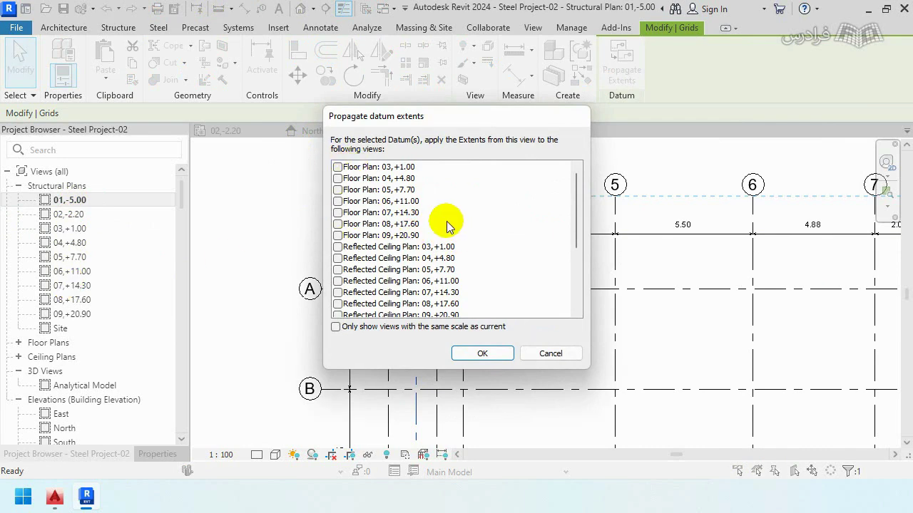
pyautogui.scroll(-2, 388, 207)
pyautogui.scroll(-1, 371, 228)
pyautogui.scroll(-1, 362, 245)
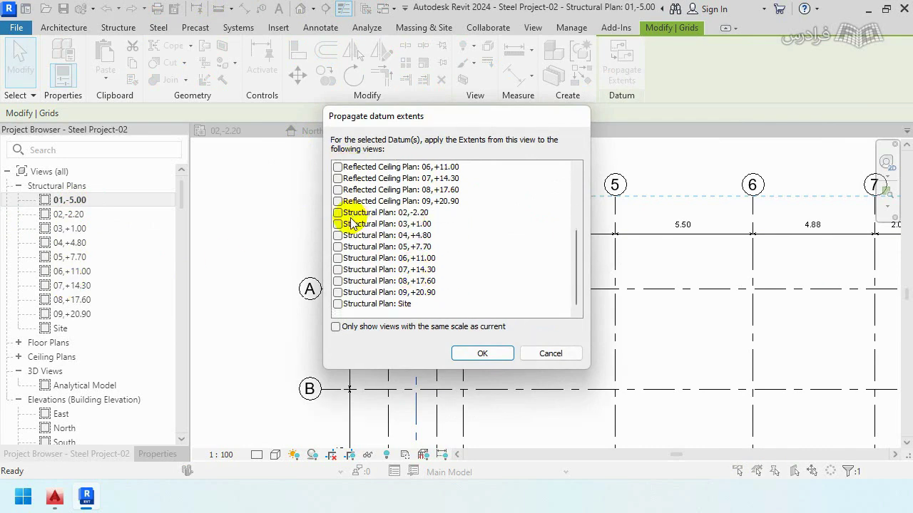
# Step: Propagate grid 2's extents to Structural Plans 02,-2.20 through 09,+20.90
pyautogui.click(346, 217)
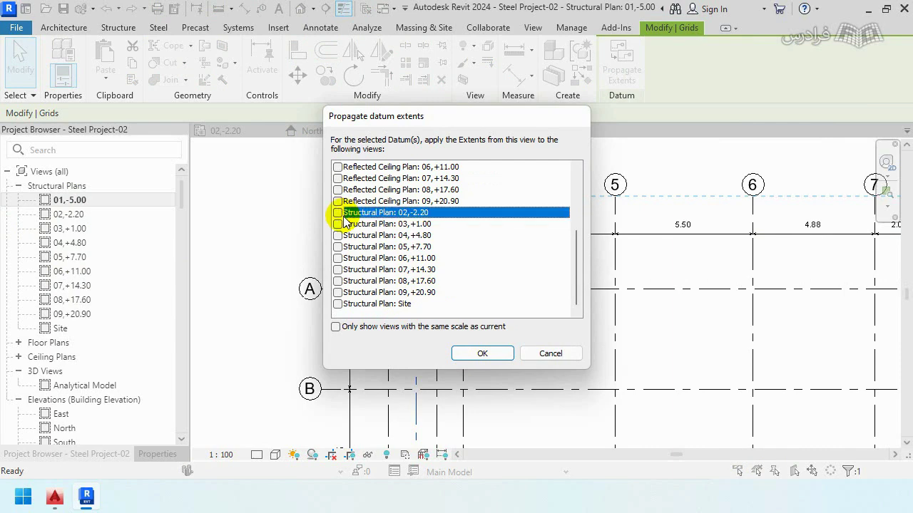
pyautogui.click(338, 224)
pyautogui.click(339, 213)
pyautogui.click(338, 235)
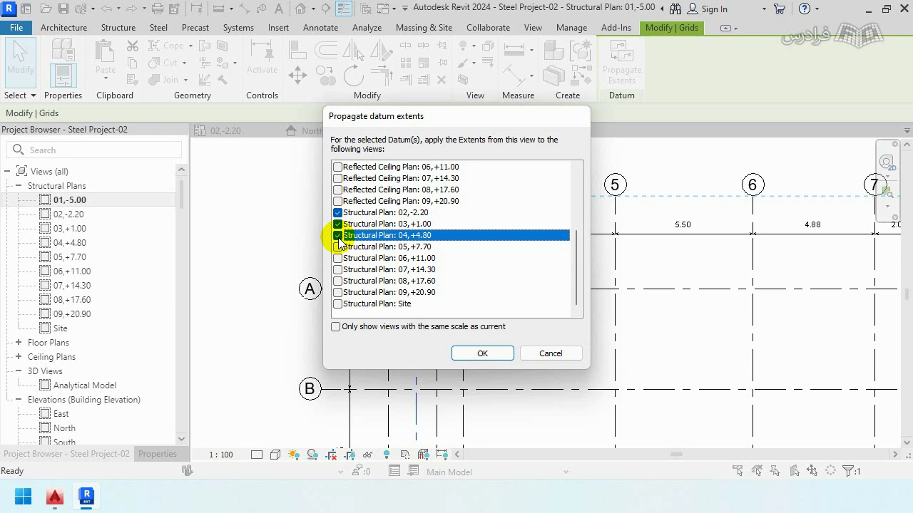
pyautogui.click(338, 247)
pyautogui.click(338, 259)
pyautogui.click(338, 269)
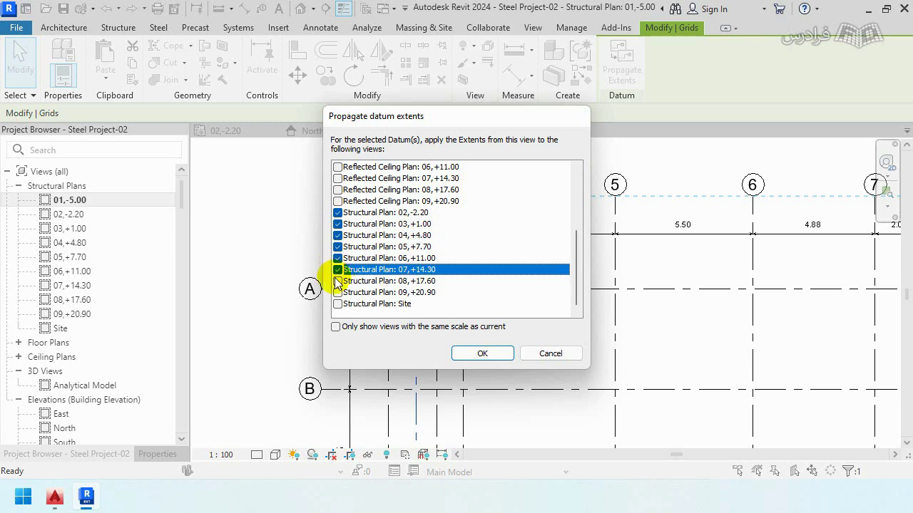
pyautogui.click(338, 281)
pyautogui.click(338, 292)
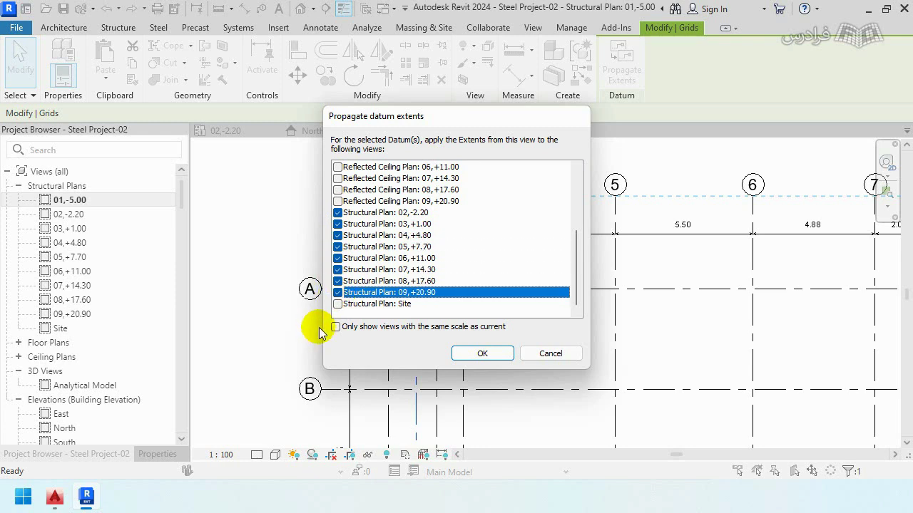
pyautogui.click(470, 353)
pyautogui.click(218, 236)
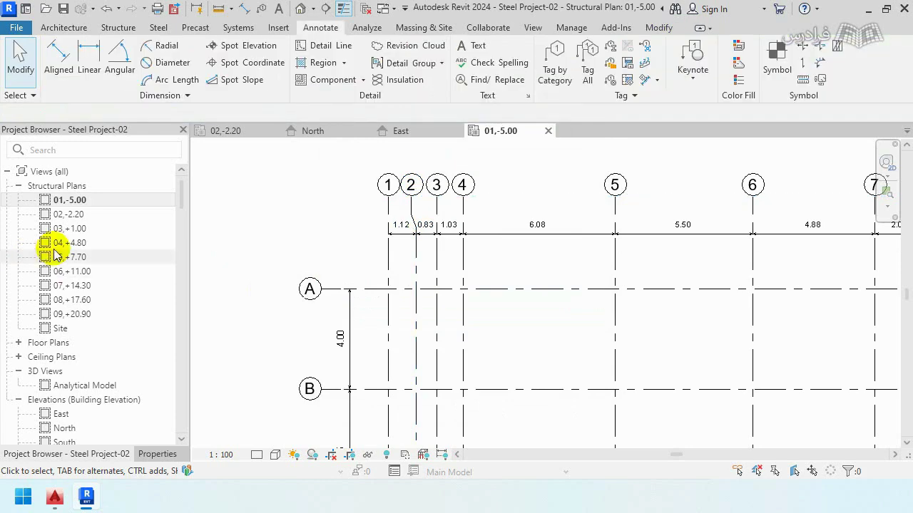
pyautogui.click(62, 245)
# Step: Check grids in plan 04,+4.80, then show plan 01,-5.00 with the whole grid in view
pyautogui.doubleClick(63, 246)
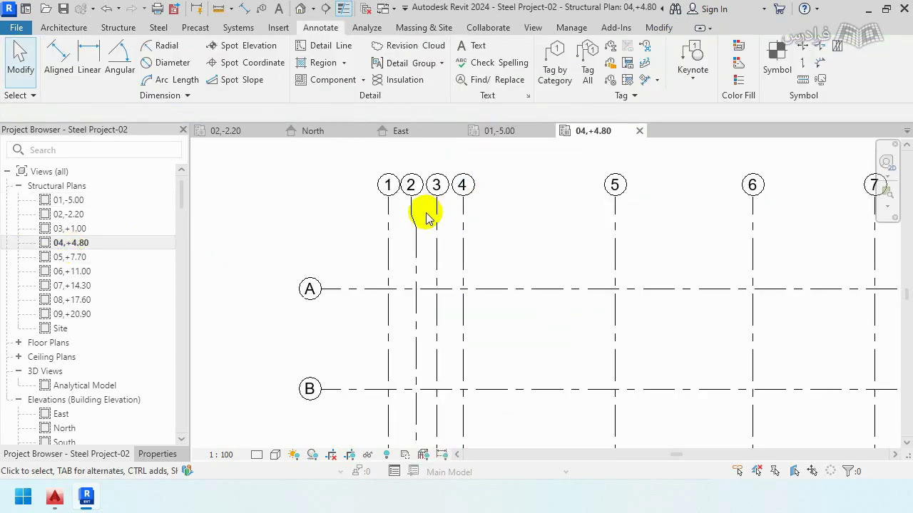
pyautogui.doubleClick(70, 201)
pyautogui.scroll(-3, 478, 201)
pyautogui.moveTo(316, 287); pyautogui.dragTo(289, 276, button='middle')
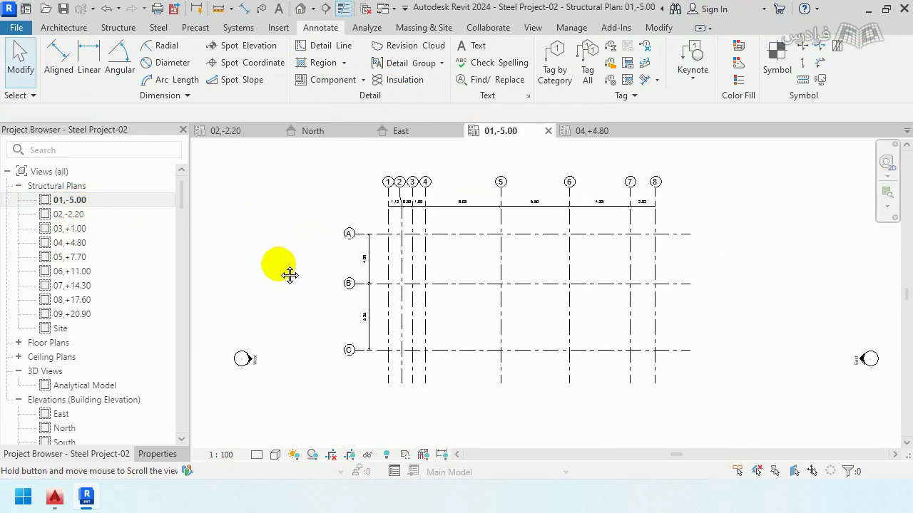
pyautogui.click(13, 29)
pyautogui.press('Escape')
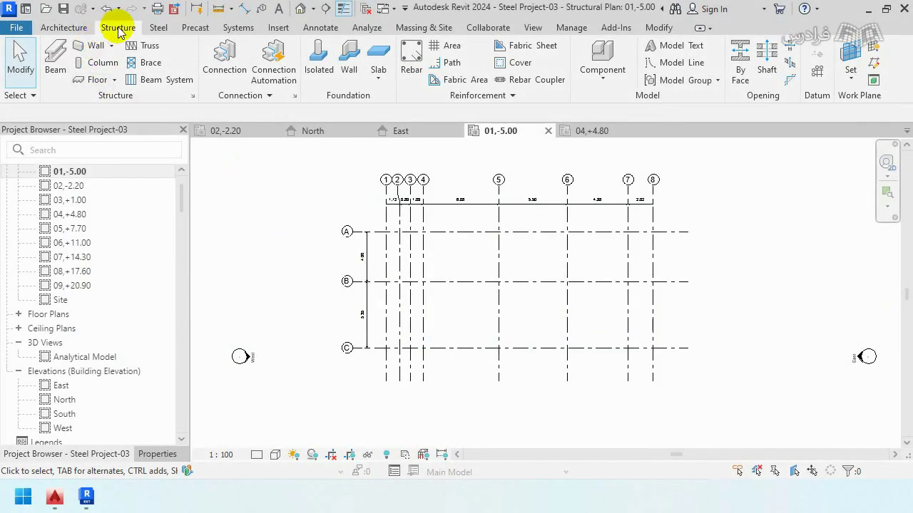
# Step: Start a structural column set to Height with top level 02,-2.20
pyautogui.click(101, 66)
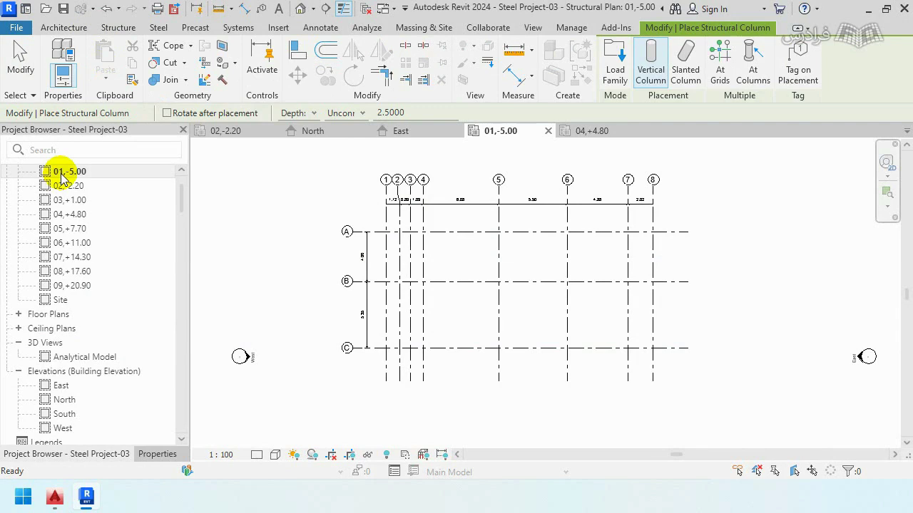
pyautogui.click(293, 113)
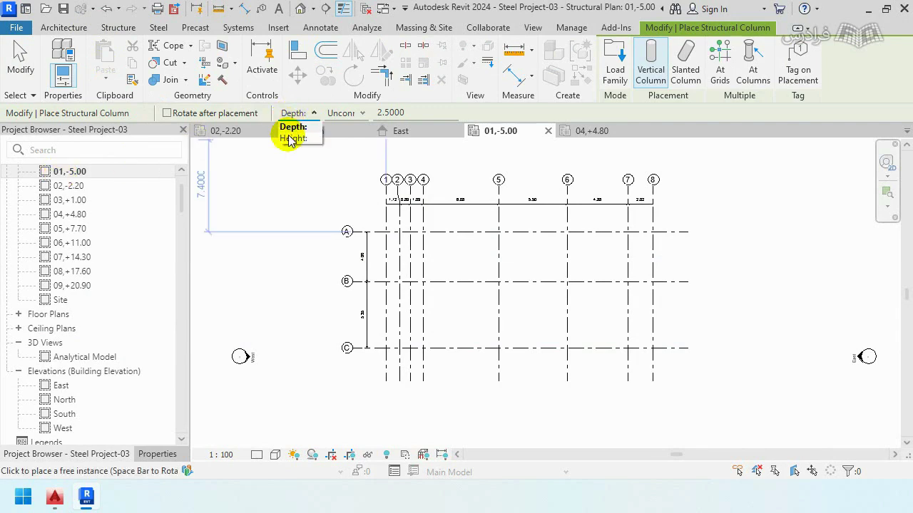
pyautogui.click(290, 138)
pyautogui.click(337, 116)
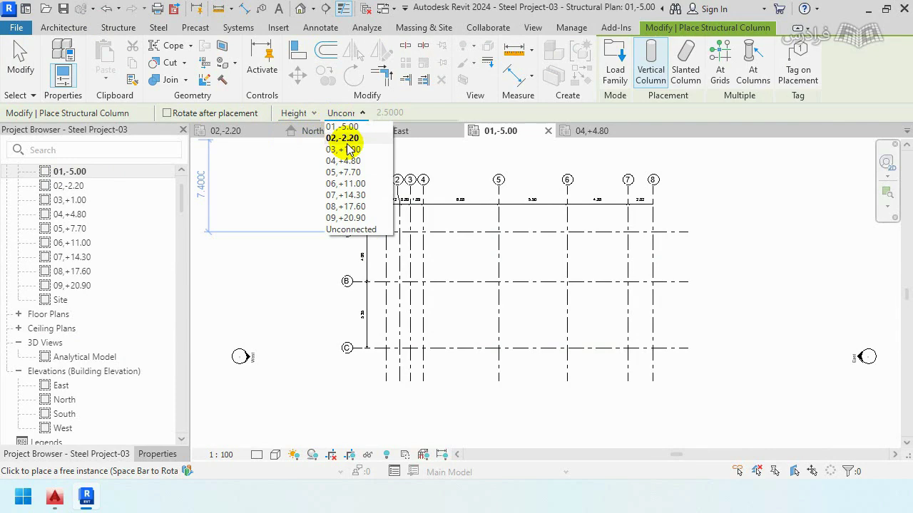
pyautogui.click(350, 138)
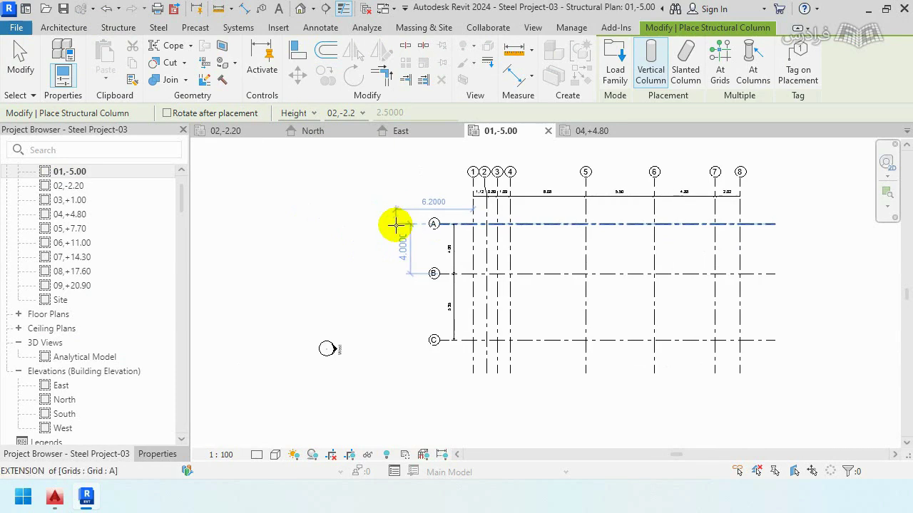
pyautogui.scroll(3, 393, 224)
pyautogui.scroll(2, 325, 220)
# Step: Place three columns along the grid A line
pyautogui.click(325, 220)
pyautogui.scroll(1, 324, 219)
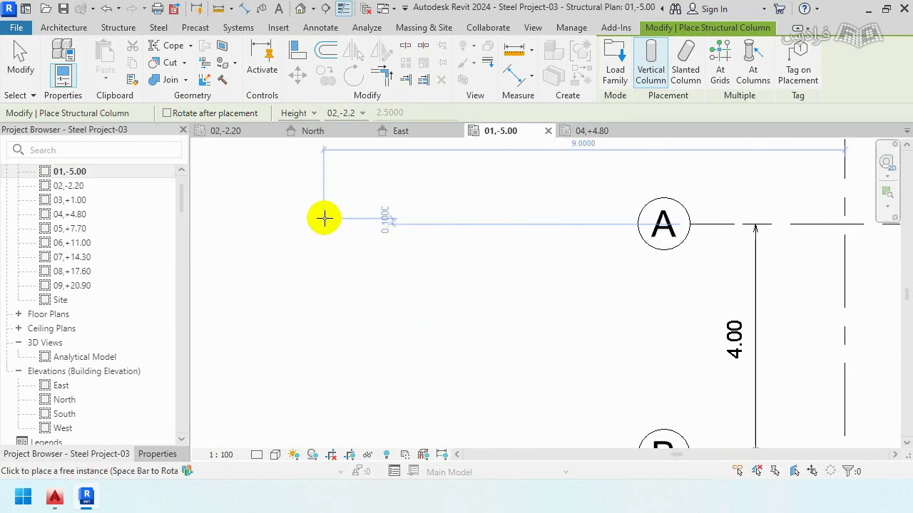
pyautogui.click(403, 220)
pyautogui.click(484, 224)
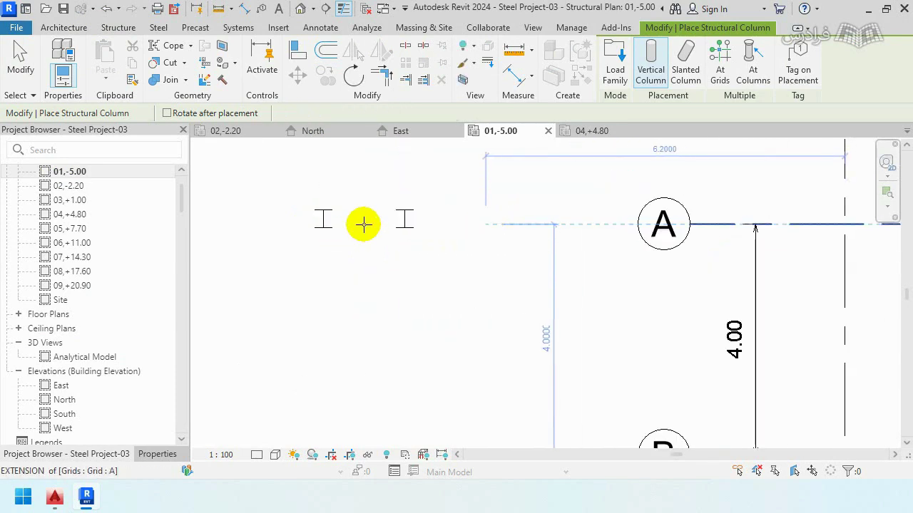
pyautogui.scroll(3, 342, 217)
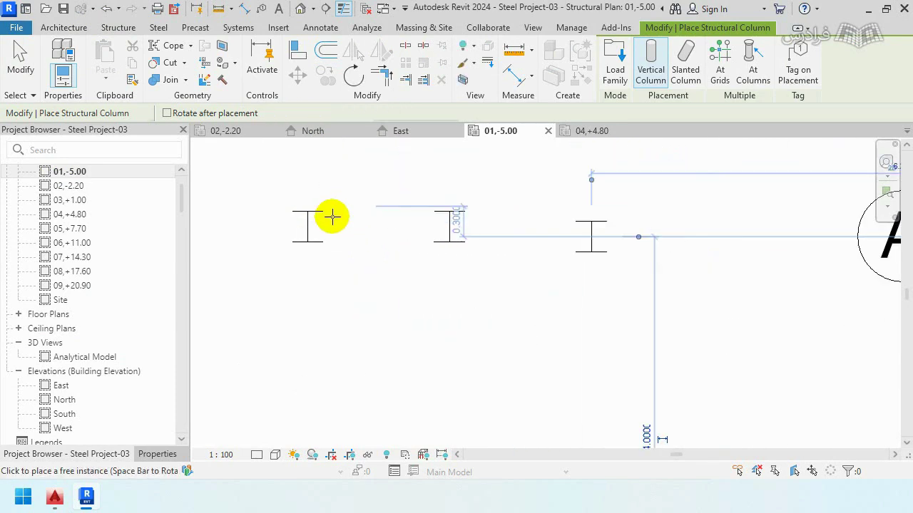
# Step: Set the view's detail level to Fine and finish column placement
pyautogui.click(255, 457)
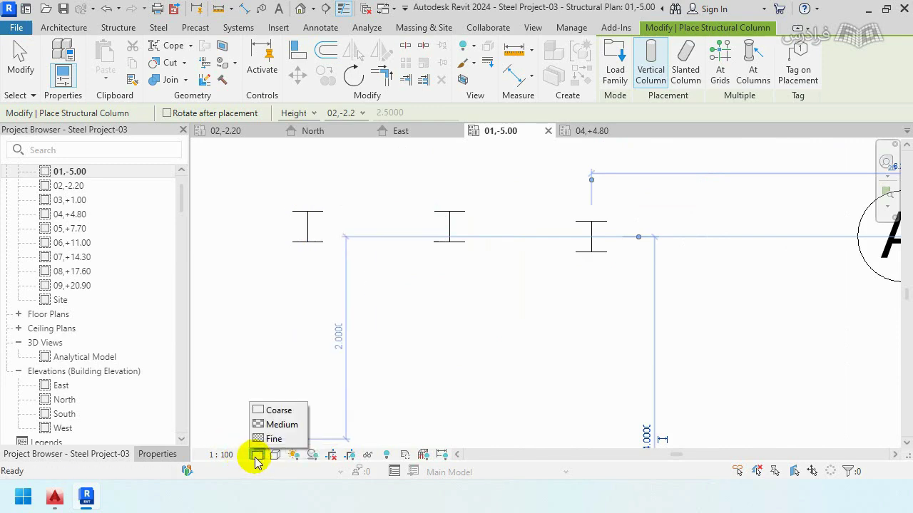
pyautogui.click(266, 438)
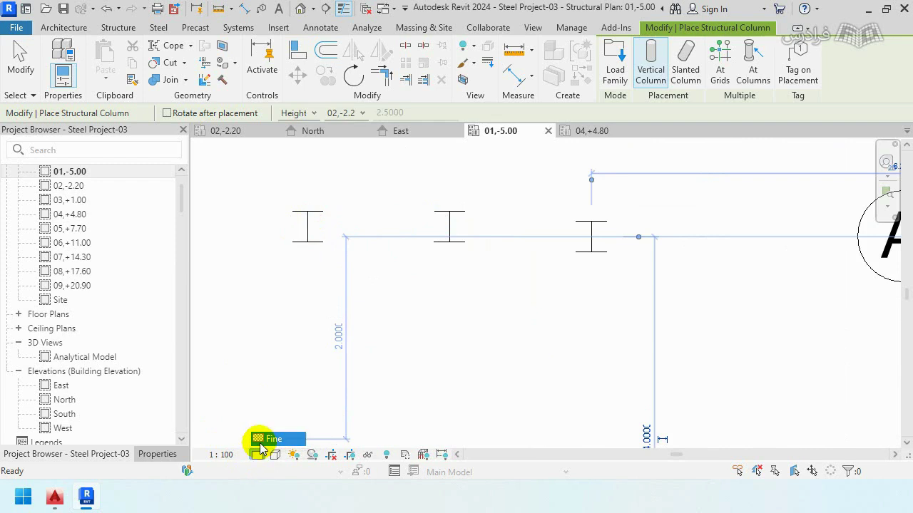
pyautogui.click(20, 63)
pyautogui.scroll(1, 299, 226)
pyautogui.scroll(5, 316, 196)
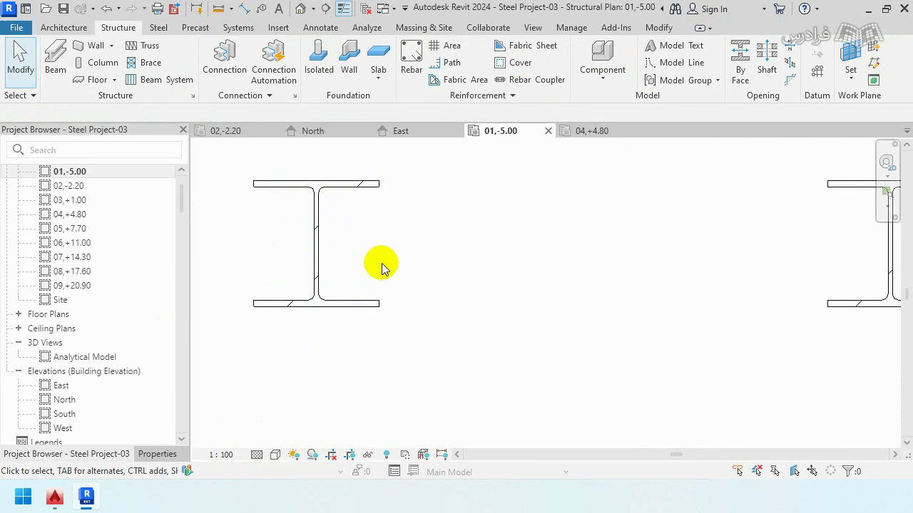
pyautogui.scroll(-2, 356, 214)
pyautogui.scroll(-1, 353, 218)
pyautogui.scroll(3, 344, 214)
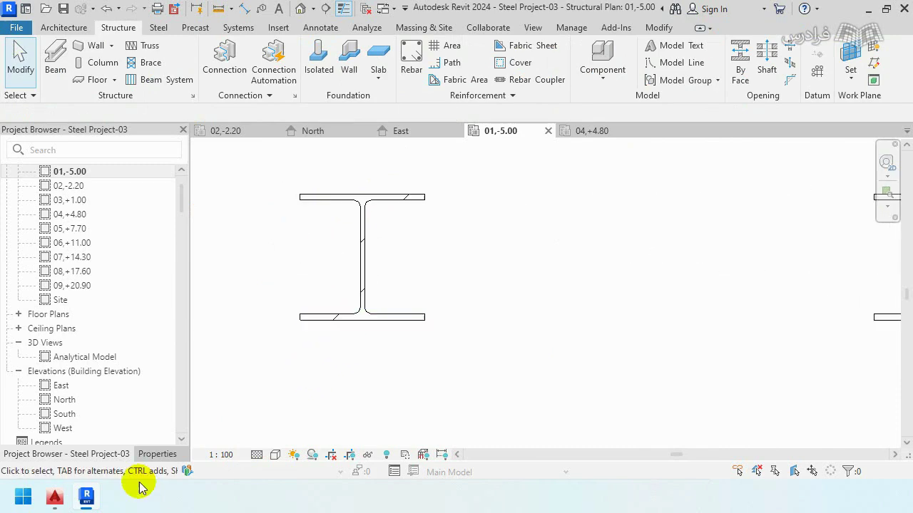
# Step: In AutoCAD, zoom and pan to the I-section column details C-C through F-F
pyautogui.click(55, 497)
pyautogui.scroll(-3, 286, 281)
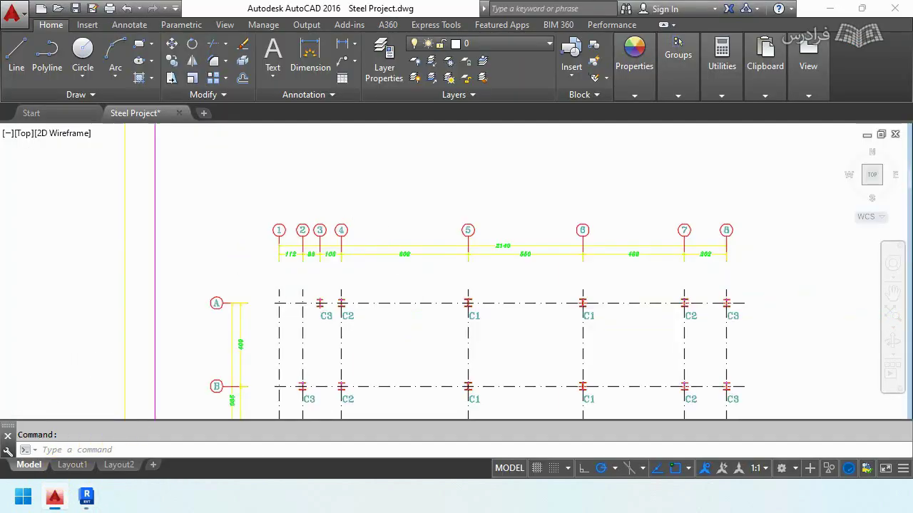
pyautogui.scroll(-4, 207, 224)
pyautogui.moveTo(542, 193); pyautogui.dragTo(528, 204, button='middle')
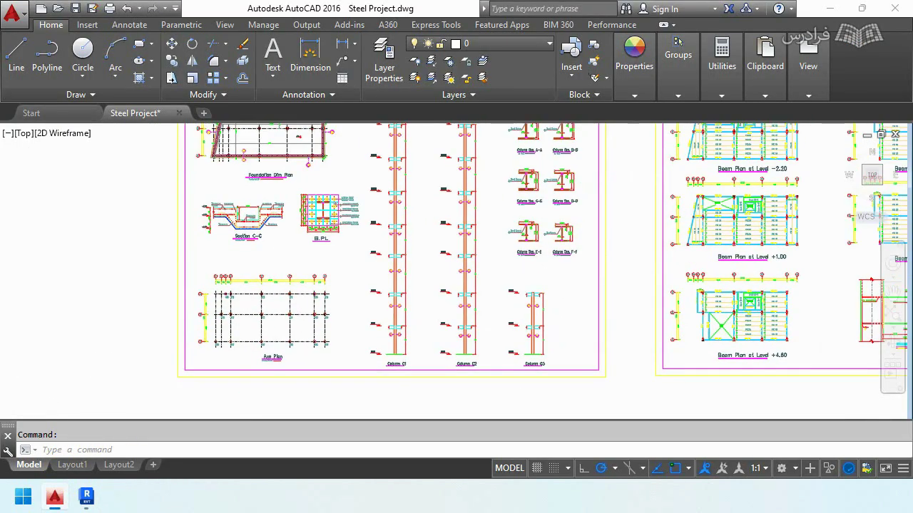
pyautogui.scroll(5, 527, 204)
pyautogui.scroll(5, 526, 207)
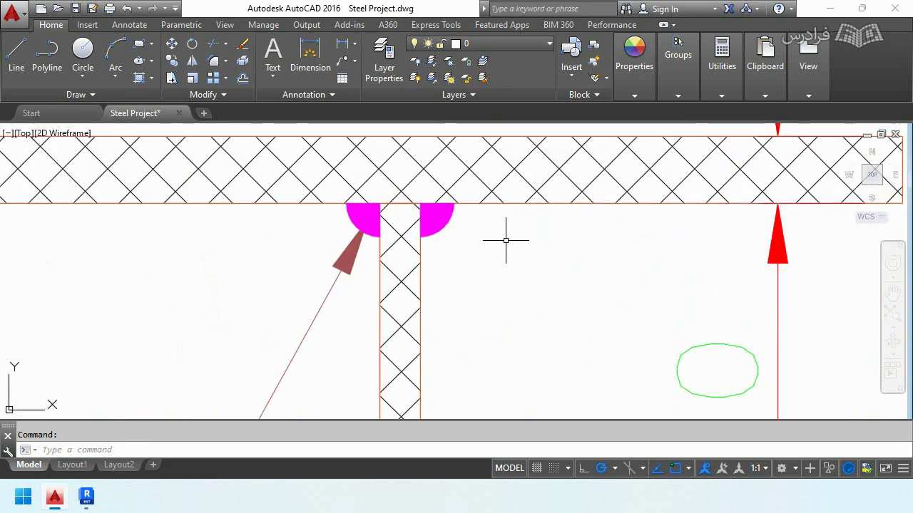
pyautogui.scroll(-8, 505, 240)
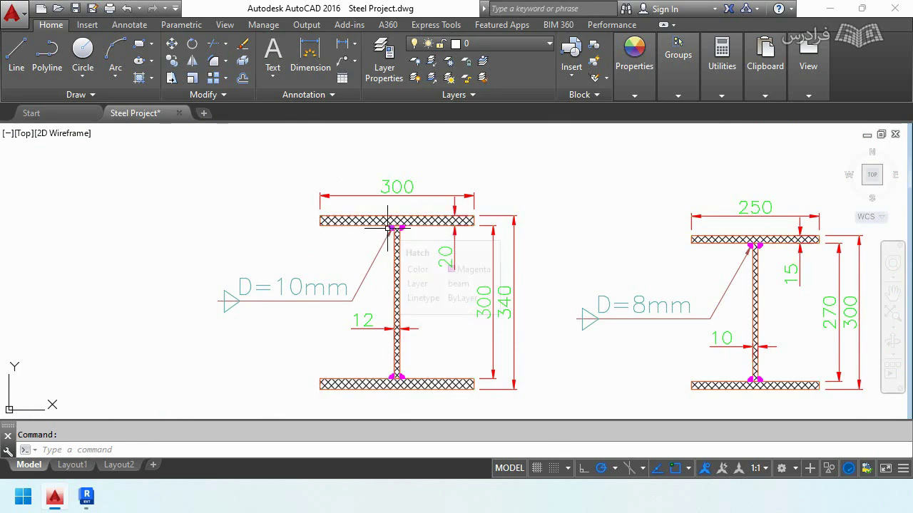
pyautogui.scroll(5, 386, 243)
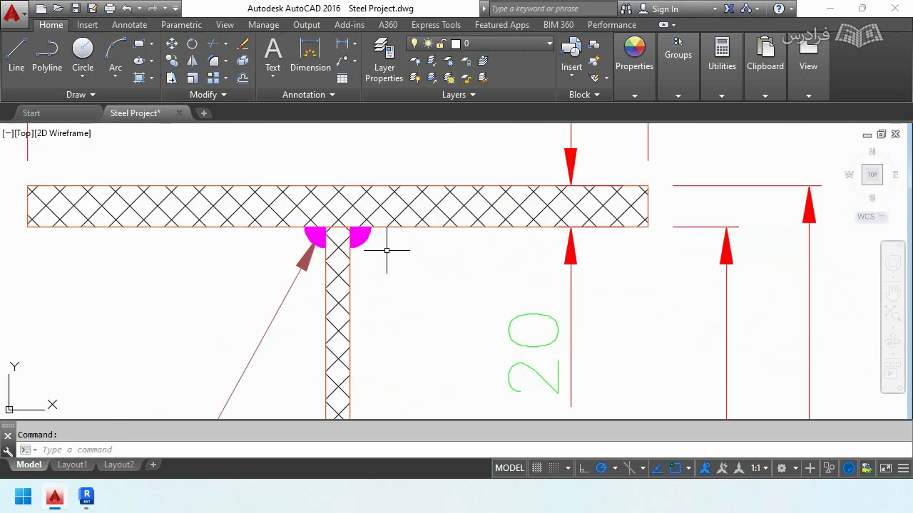
pyautogui.scroll(-5, 377, 219)
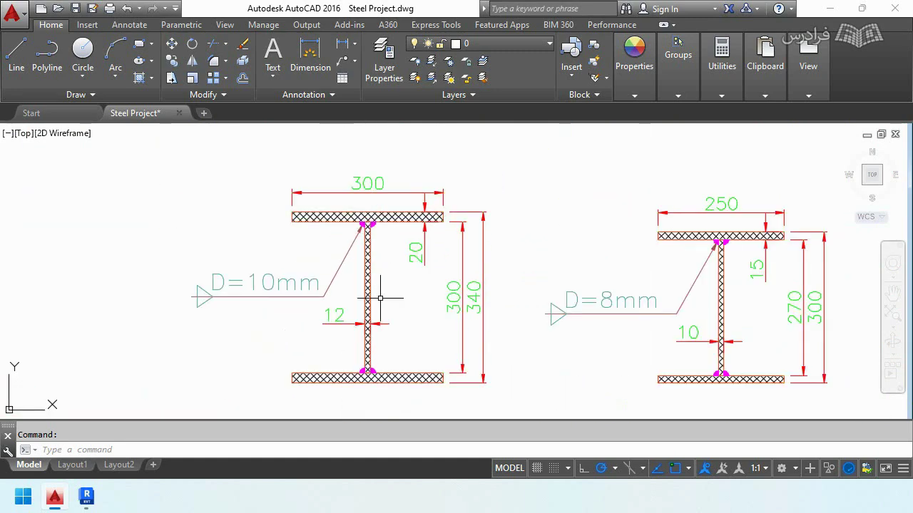
pyautogui.scroll(-2, 418, 306)
pyautogui.scroll(-2, 423, 309)
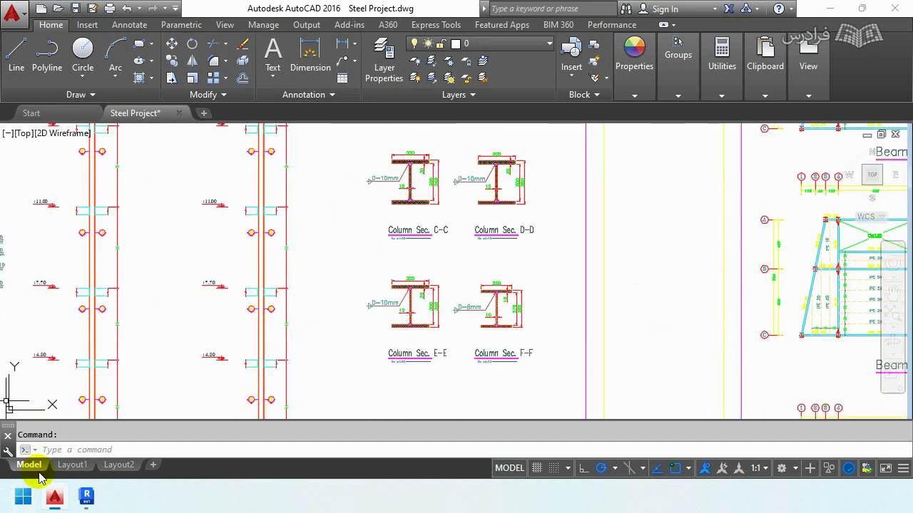
pyautogui.click(86, 497)
pyautogui.scroll(-2, 424, 240)
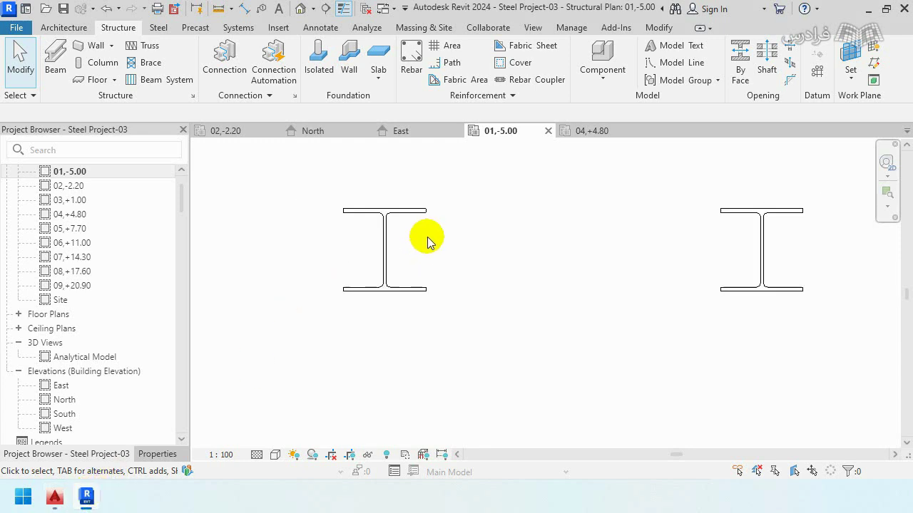
pyautogui.scroll(-1, 428, 275)
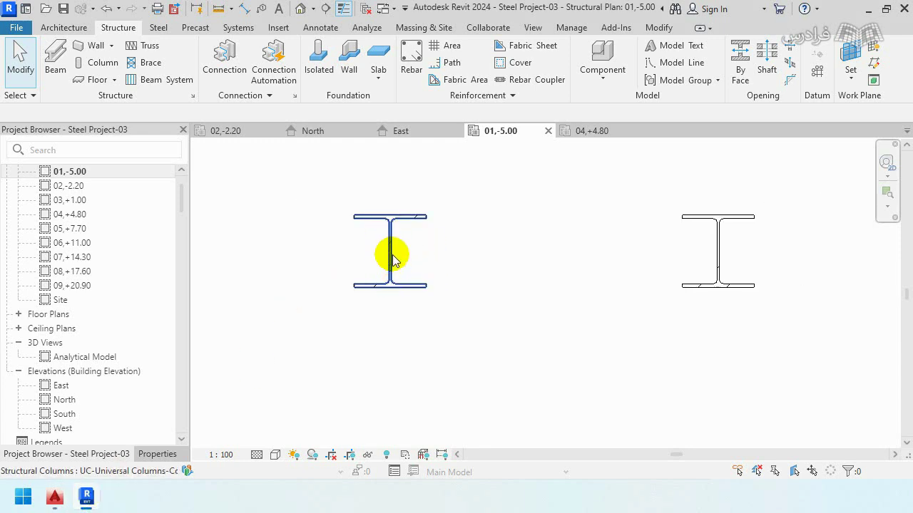
pyautogui.scroll(-1, 393, 268)
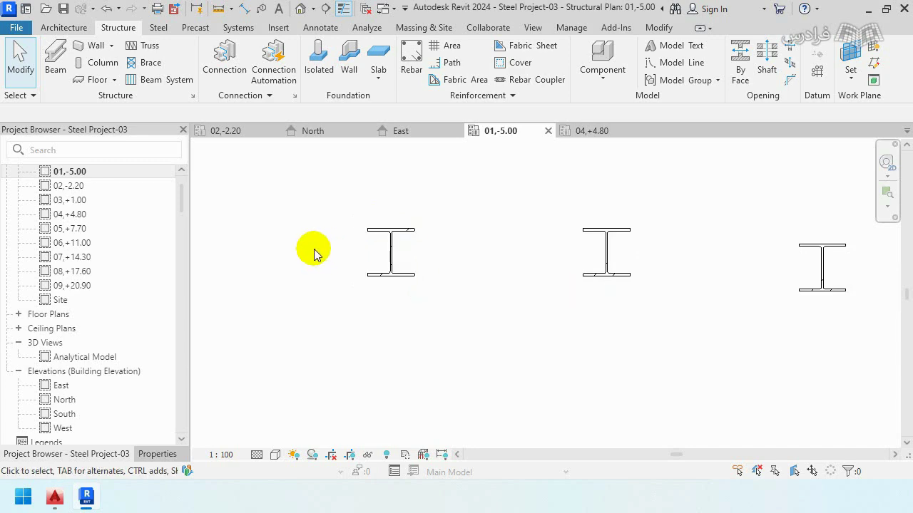
pyautogui.click(381, 274)
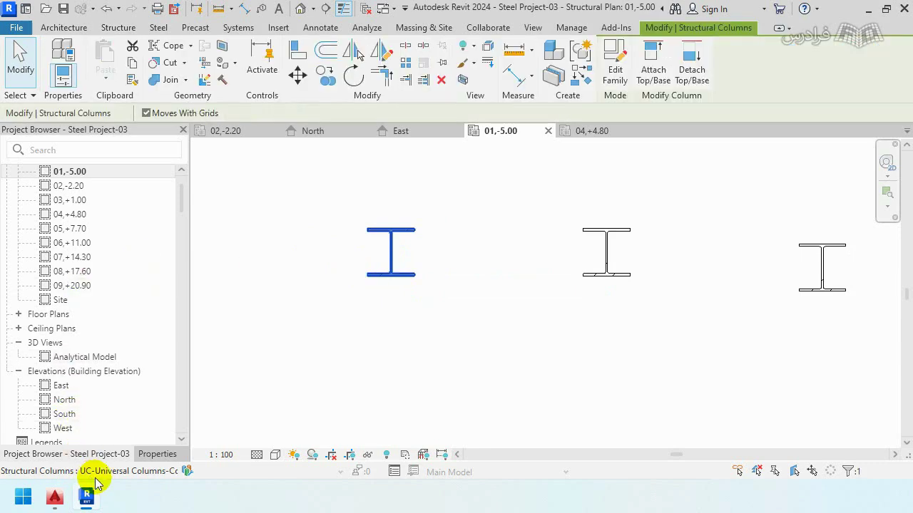
pyautogui.click(153, 455)
pyautogui.click(163, 206)
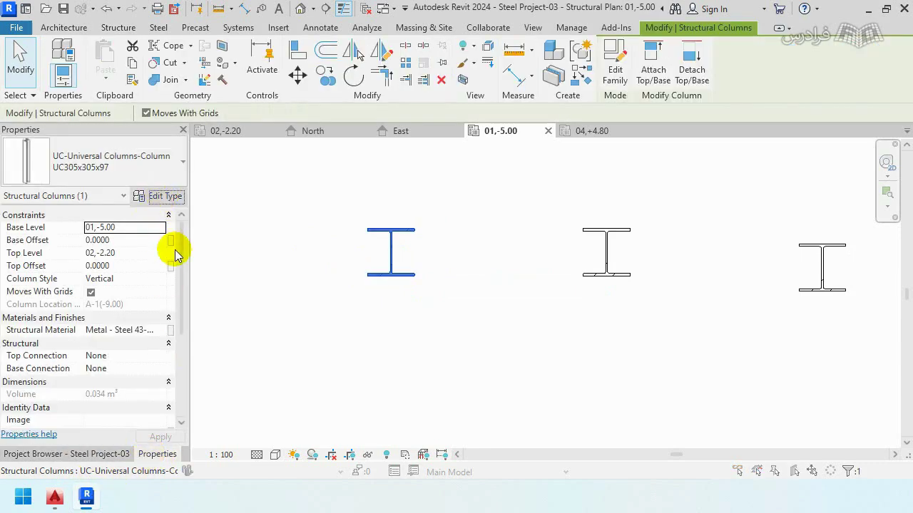
pyautogui.scroll(-3, 328, 318)
pyautogui.scroll(-2, 332, 333)
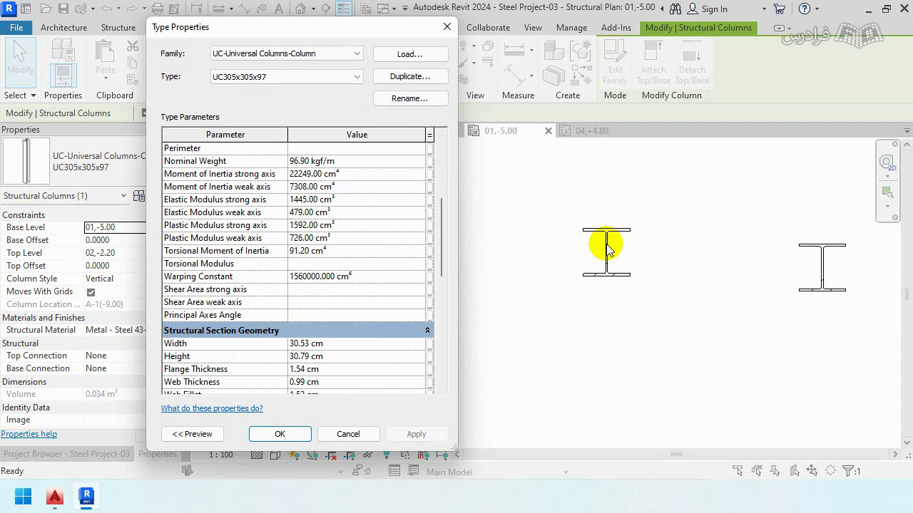
pyautogui.click(446, 28)
pyautogui.click(510, 261)
pyautogui.scroll(-3, 428, 221)
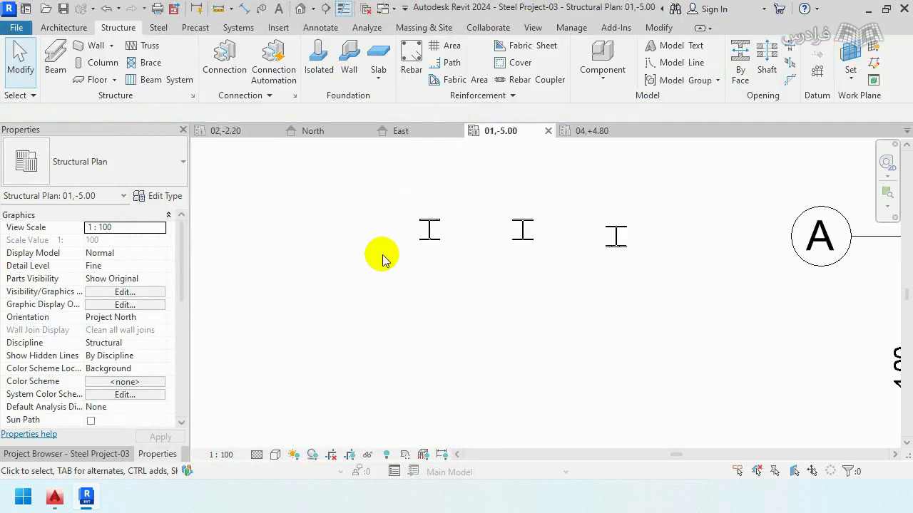
pyautogui.click(93, 63)
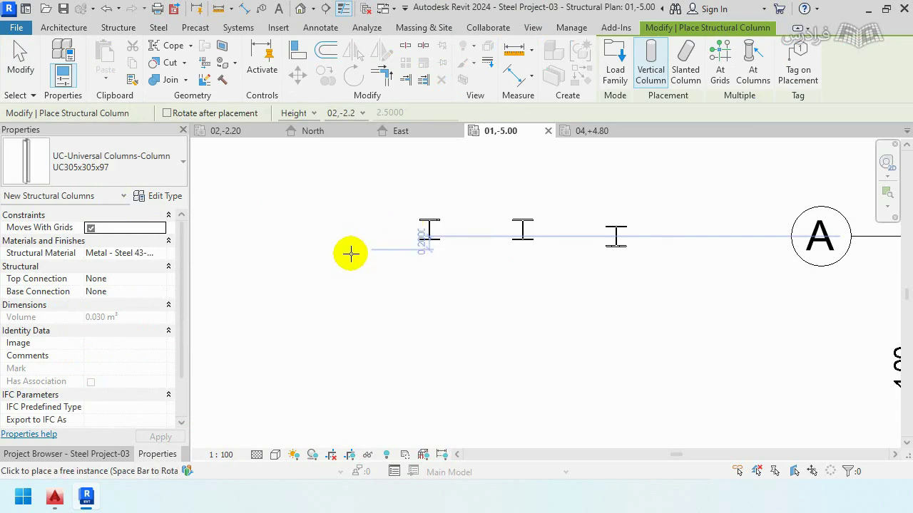
pyautogui.scroll(2, 351, 254)
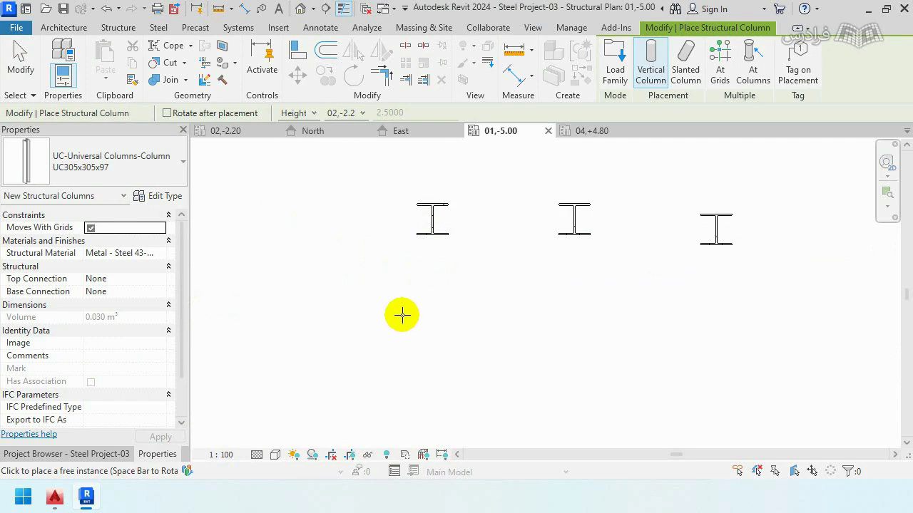
pyautogui.click(614, 63)
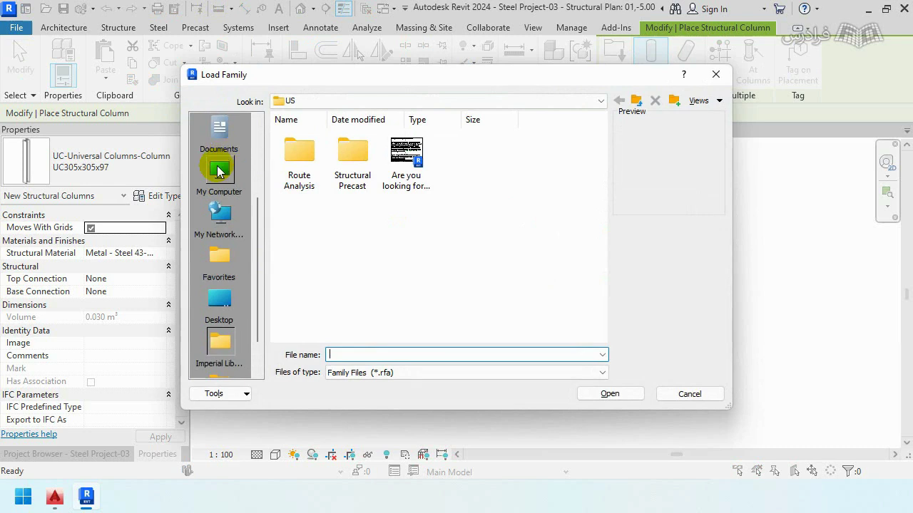
pyautogui.click(292, 101)
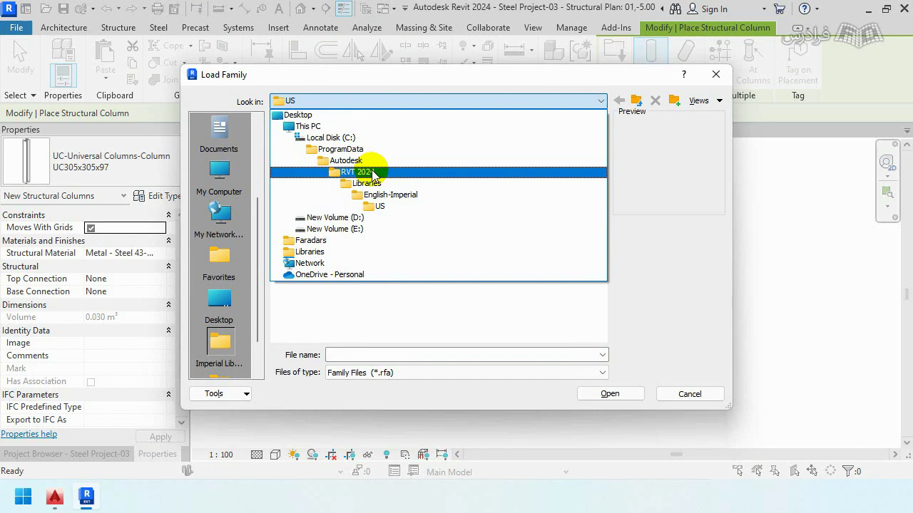
pyautogui.click(348, 219)
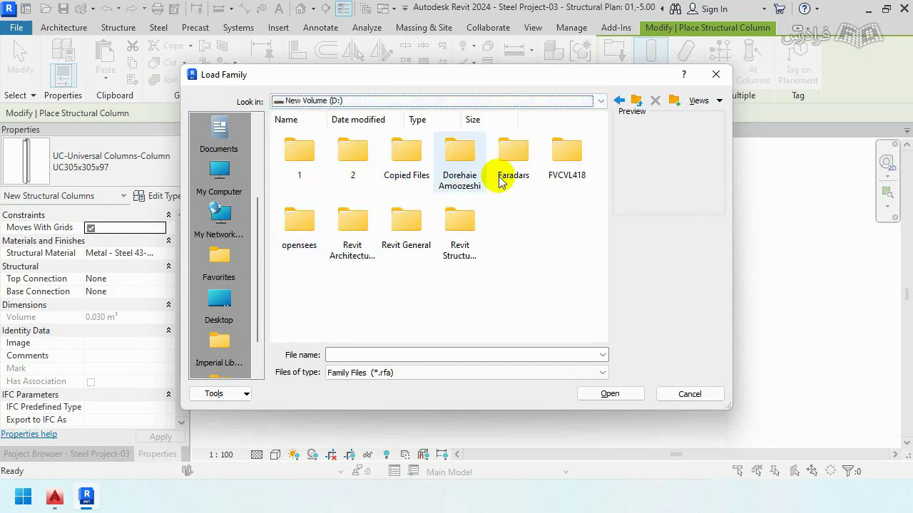
pyautogui.doubleClick(562, 155)
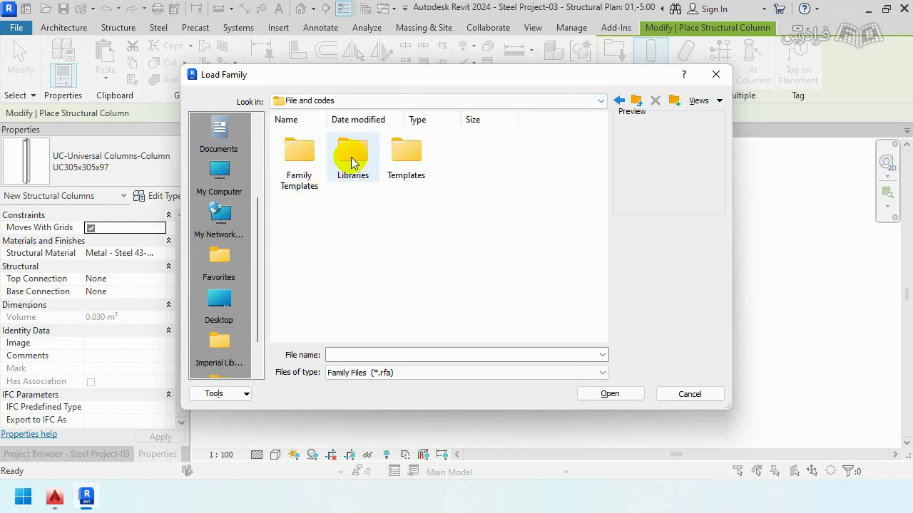
pyautogui.doubleClick(351, 162)
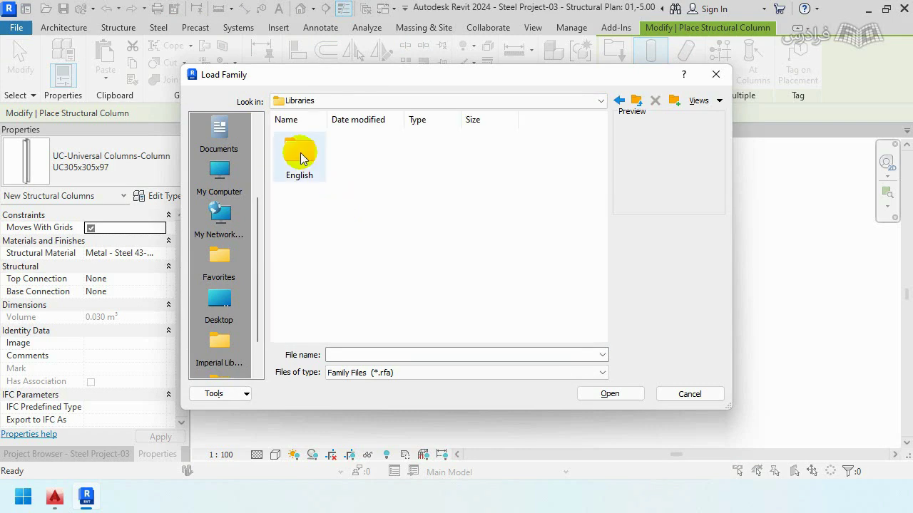
pyautogui.doubleClick(300, 158)
pyautogui.doubleClick(299, 153)
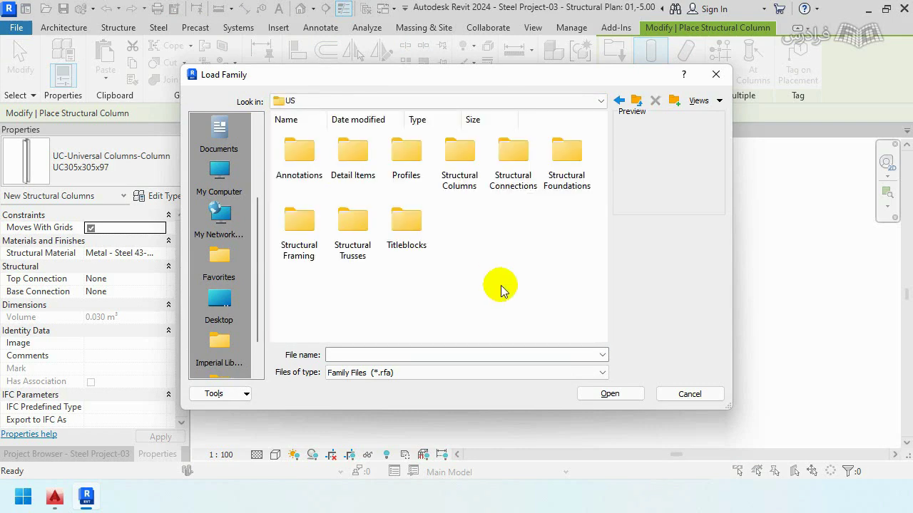
pyautogui.doubleClick(449, 164)
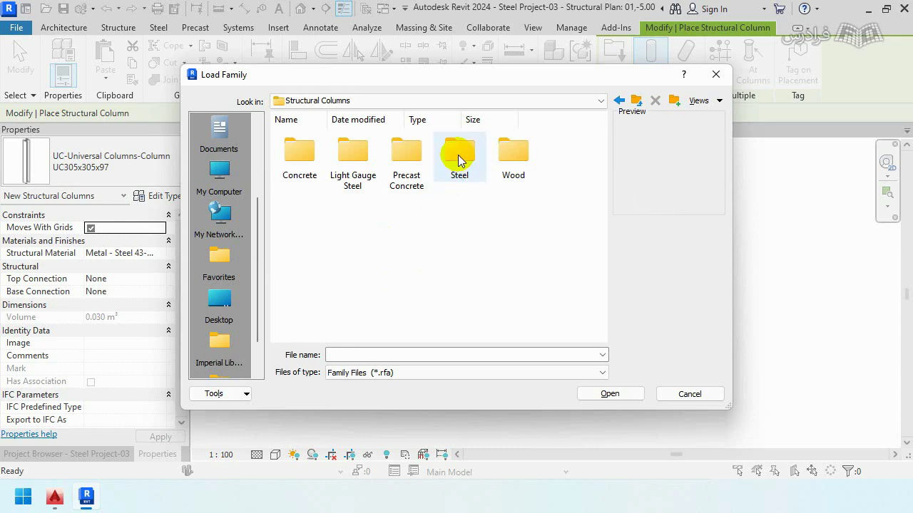
pyautogui.doubleClick(460, 153)
pyautogui.click(298, 230)
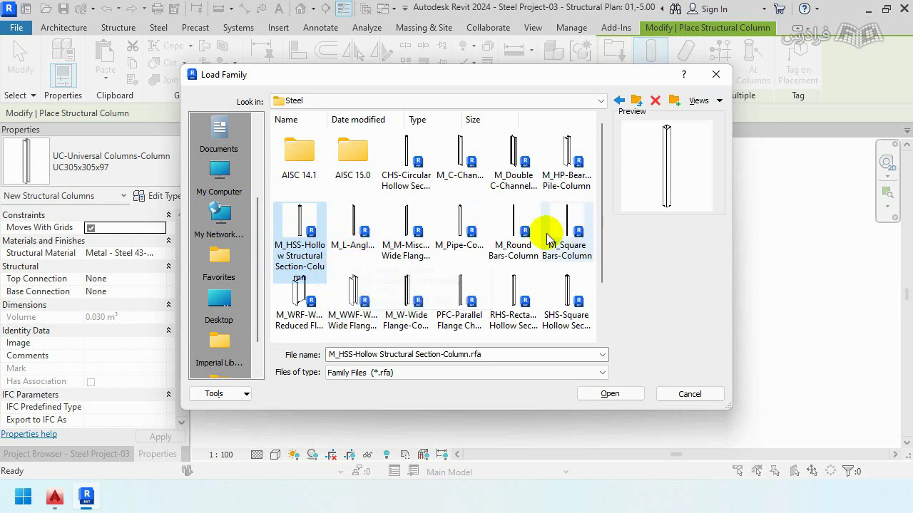
pyautogui.scroll(-1, 509, 210)
pyautogui.click(517, 311)
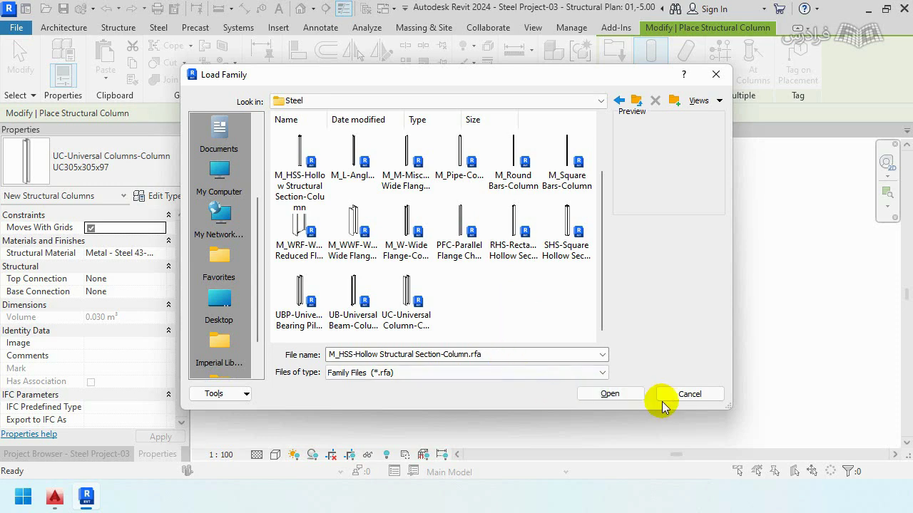
pyautogui.click(684, 394)
pyautogui.click(15, 71)
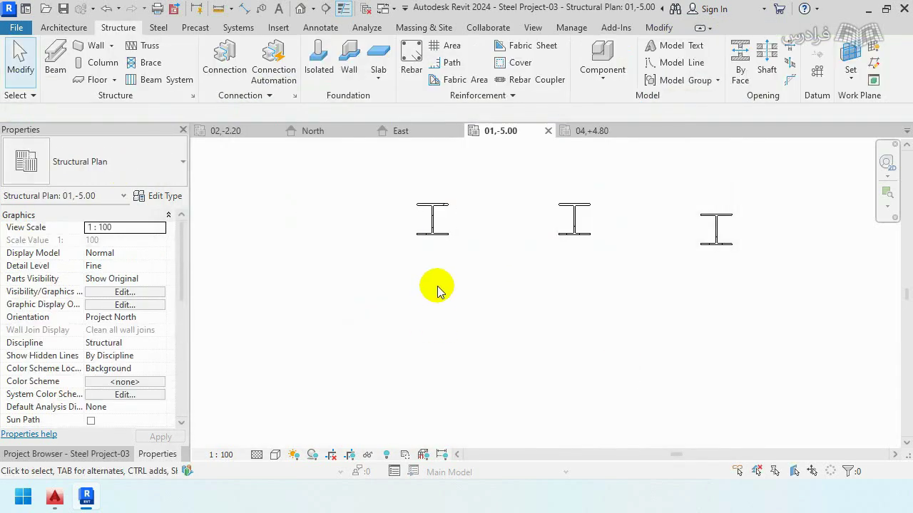
# Step: Window-select the three UC305x305x97 columns, then bring up the AutoCAD steel drawing
pyautogui.scroll(-3, 438, 288)
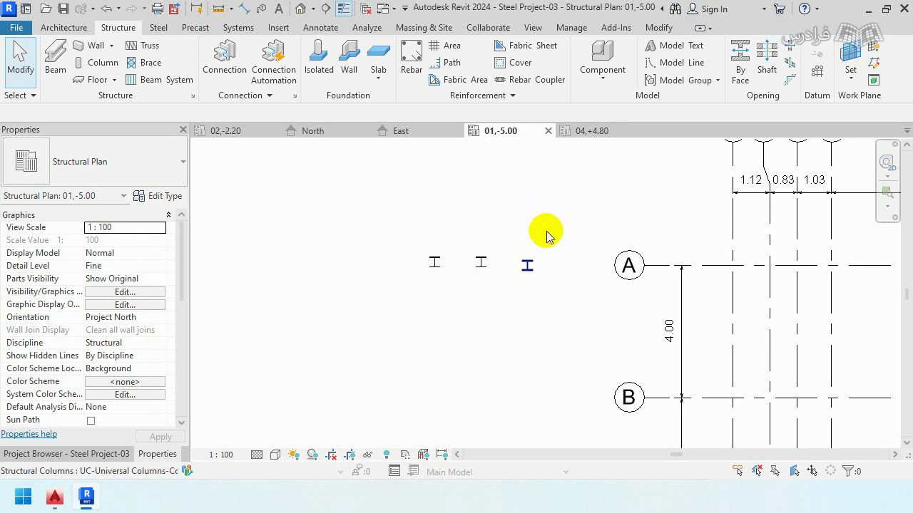
pyautogui.moveTo(582, 207); pyautogui.dragTo(280, 308)
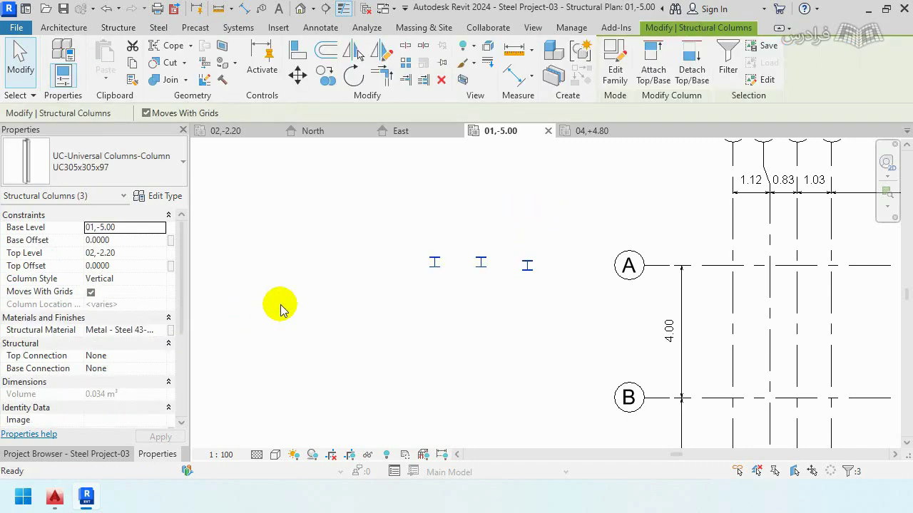
pyautogui.click(54, 497)
pyautogui.scroll(4, 470, 140)
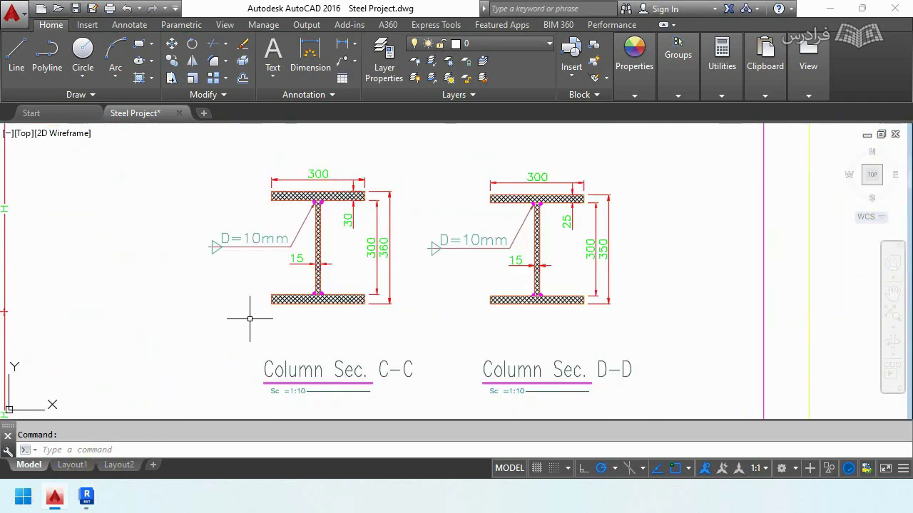
# Step: Review column sections C-C through F-F in AutoCAD, then return to Revit
pyautogui.scroll(4, 290, 243)
pyautogui.scroll(-2, 288, 237)
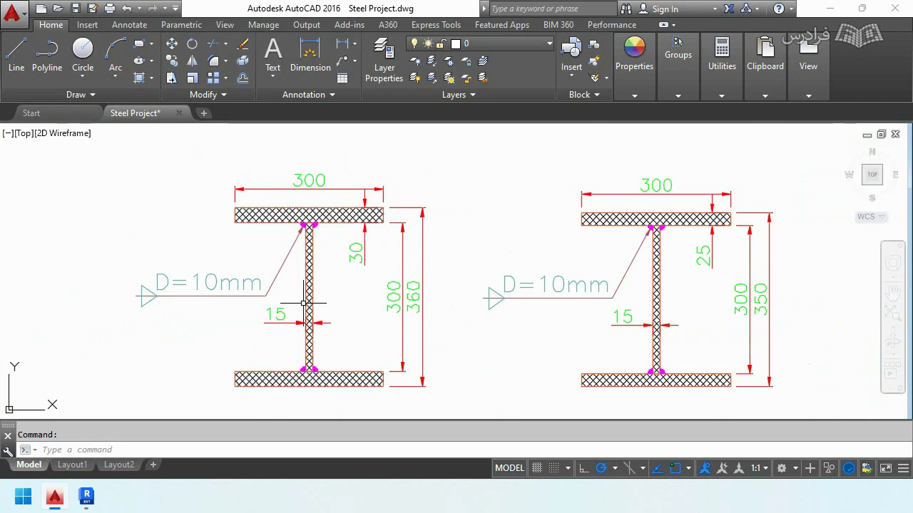
pyautogui.scroll(-2, 352, 251)
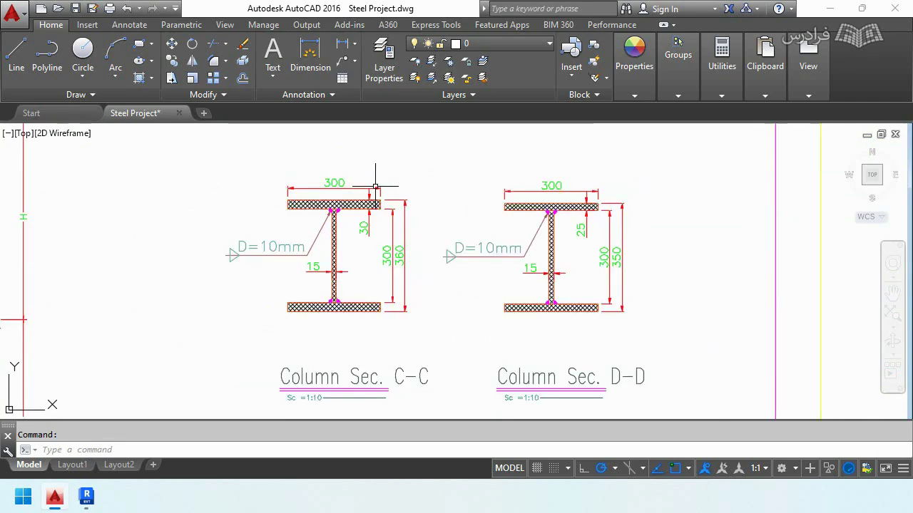
pyautogui.scroll(-3, 376, 289)
pyautogui.moveTo(374, 356); pyautogui.dragTo(388, 298, button='middle')
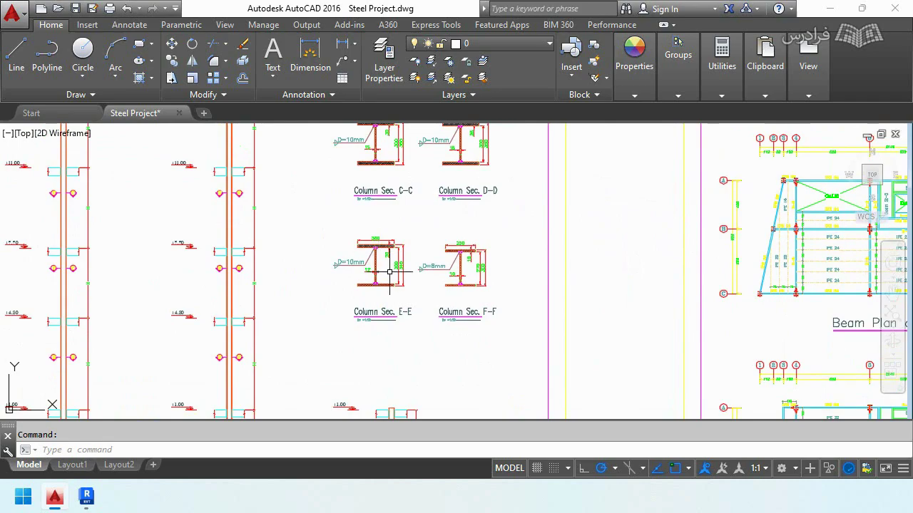
pyautogui.scroll(4, 388, 291)
pyautogui.scroll(-6, 400, 299)
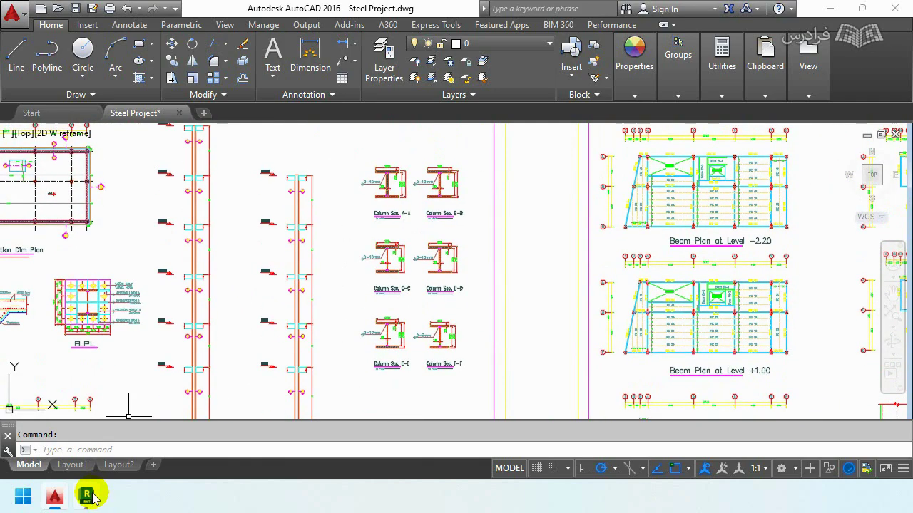
pyautogui.click(86, 496)
# Step: Browse the new-family template dialog on drive D: to the Family Templates > English folder
pyautogui.moveTo(487, 255); pyautogui.dragTo(456, 312, button='middle')
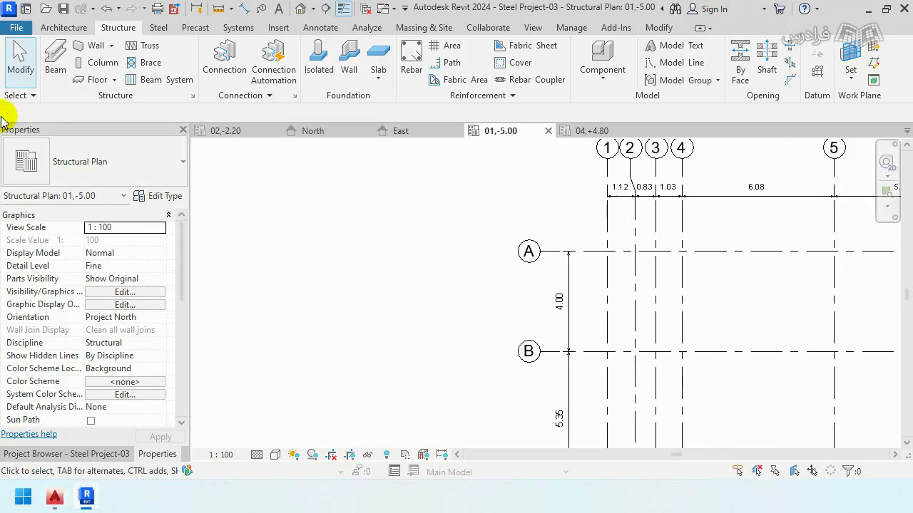
pyautogui.click(17, 29)
pyautogui.moveTo(50, 82)
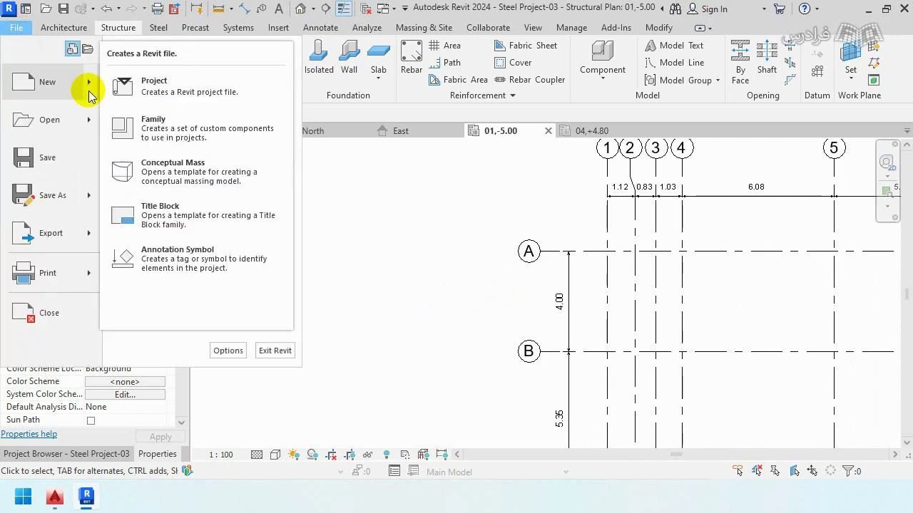
pyautogui.click(133, 129)
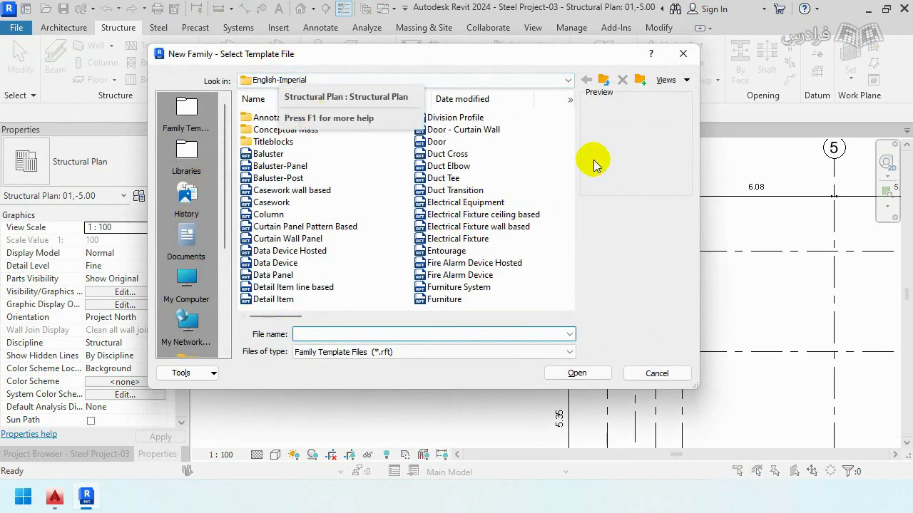
pyautogui.click(547, 303)
pyautogui.moveTo(453, 54)
pyautogui.mouseDown()
pyautogui.moveTo(587, 145)
pyautogui.moveTo(662, 74)
pyautogui.mouseUp()
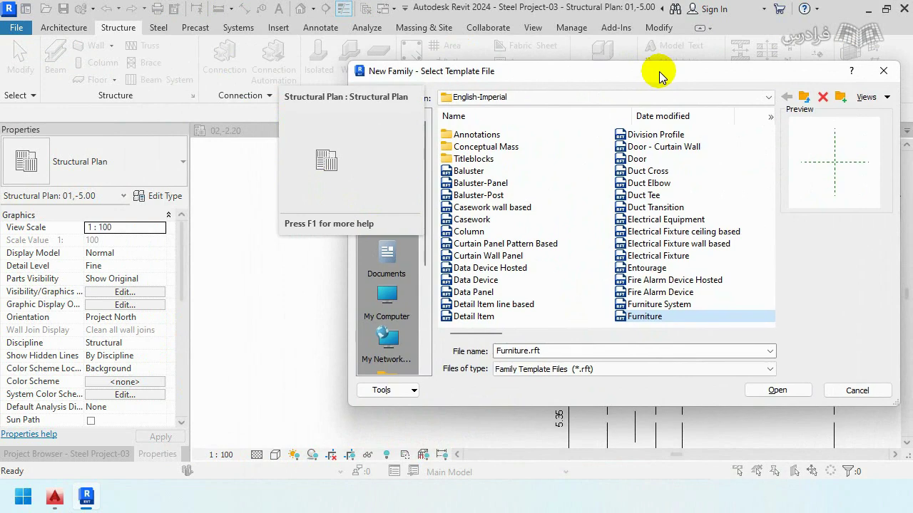
pyautogui.click(540, 97)
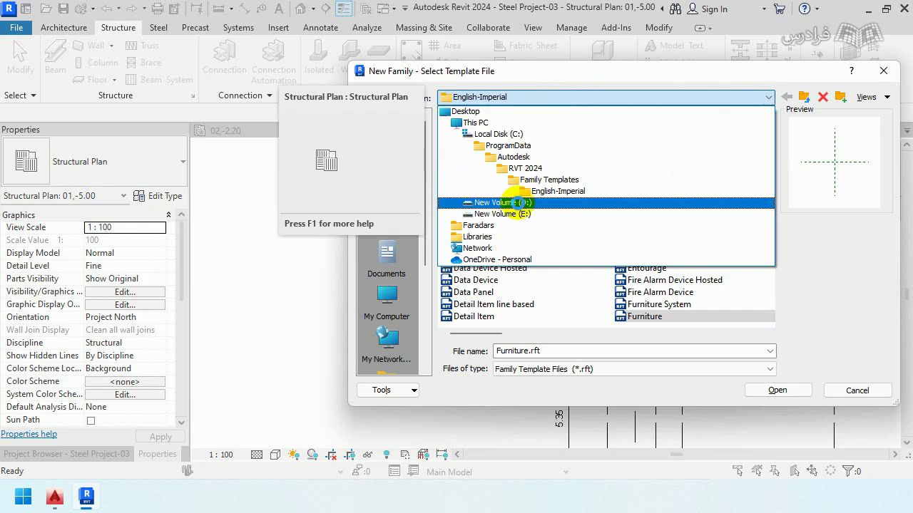
pyautogui.click(518, 202)
pyautogui.doubleClick(467, 187)
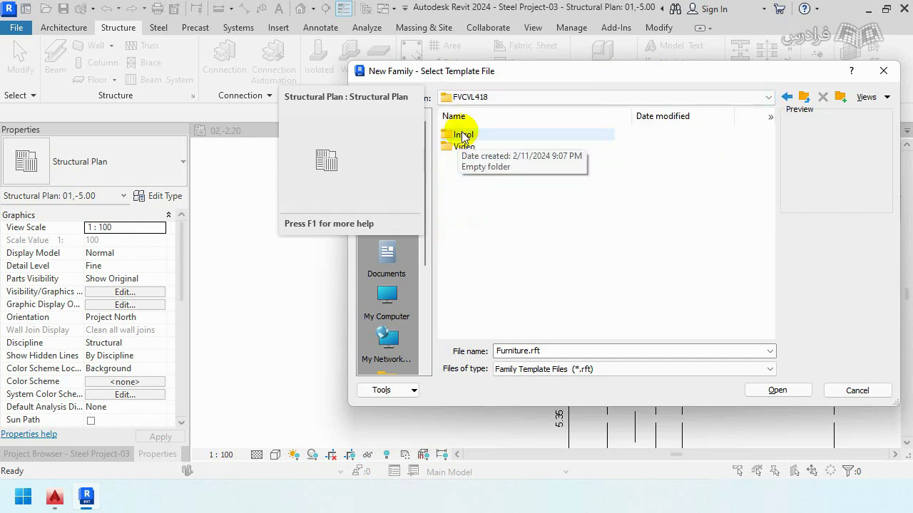
pyautogui.doubleClick(464, 146)
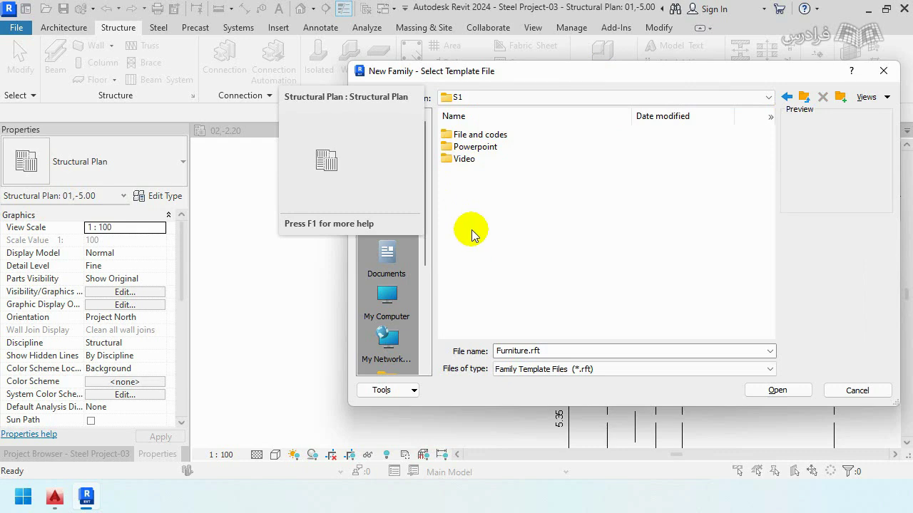
pyautogui.doubleClick(476, 134)
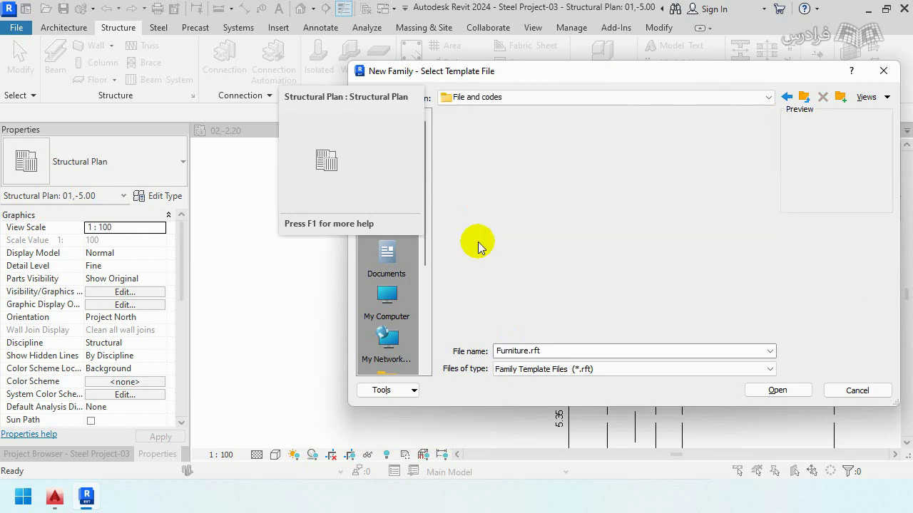
pyautogui.doubleClick(472, 135)
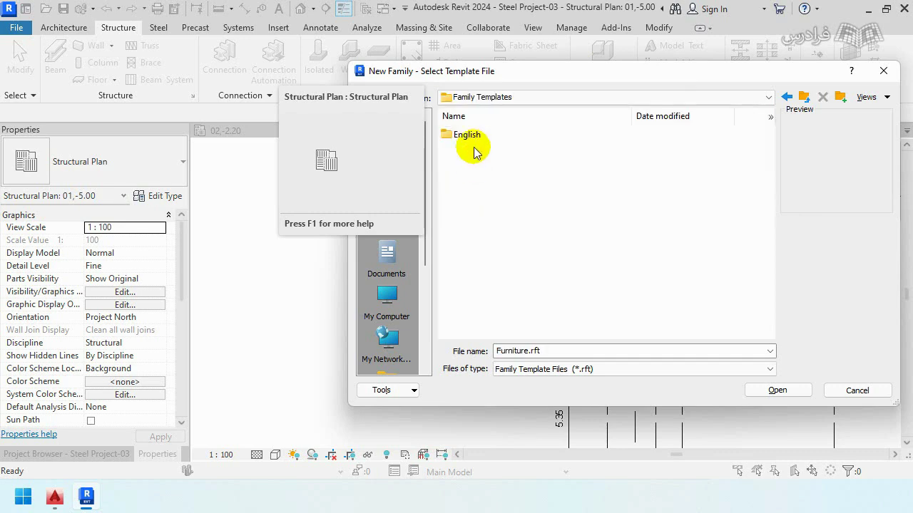
pyautogui.doubleClick(470, 137)
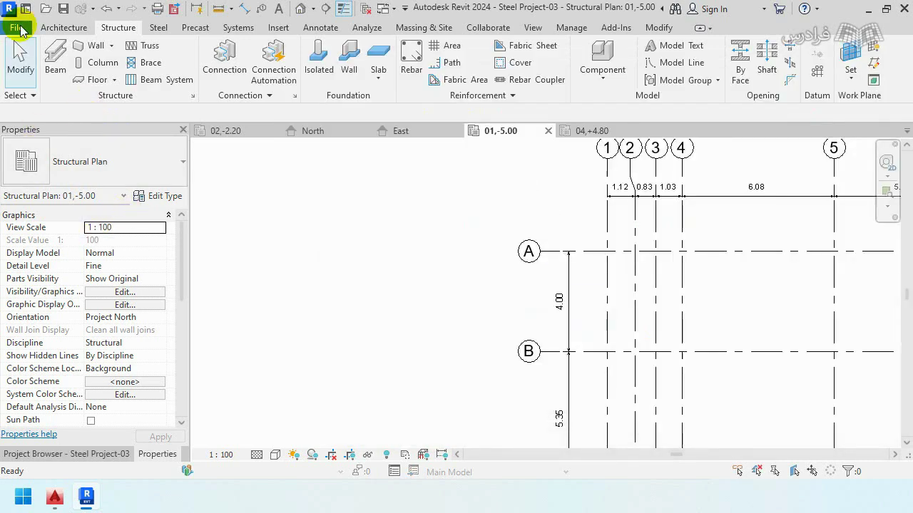
# Step: Reopen the new-family template browser in the English folder and select Metric Structural Column
pyautogui.click(16, 27)
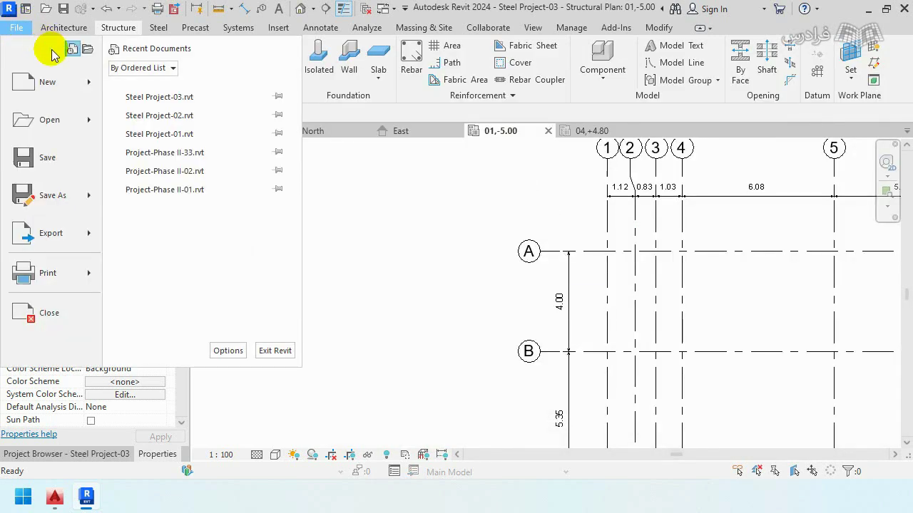
pyautogui.click(142, 129)
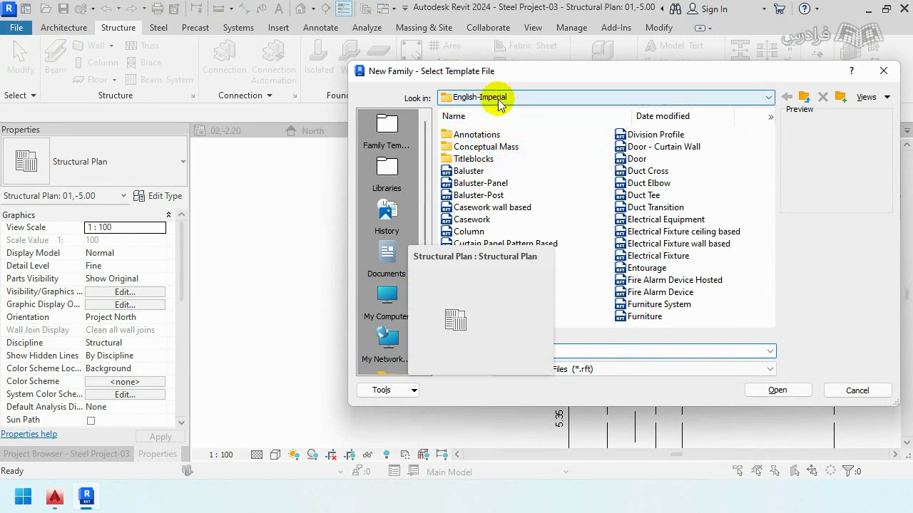
pyautogui.moveTo(590, 75); pyautogui.dragTo(317, 43)
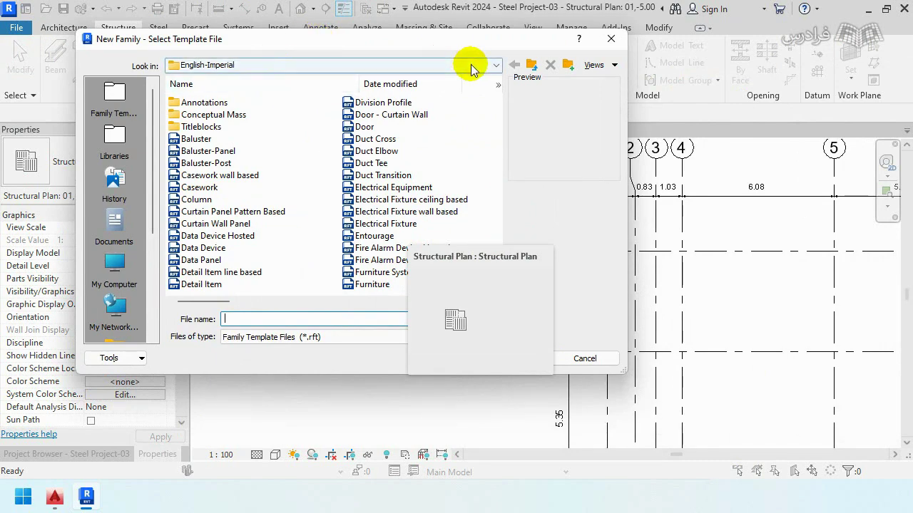
pyautogui.click(531, 65)
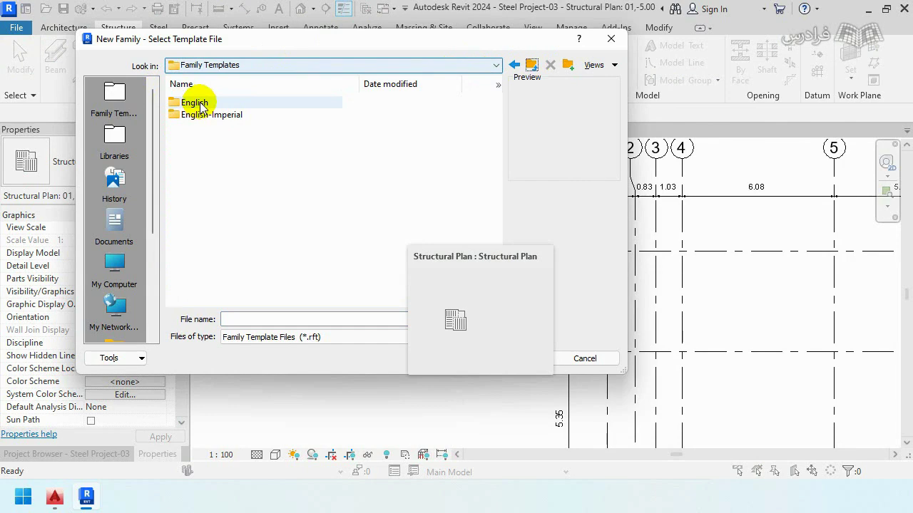
pyautogui.doubleClick(202, 105)
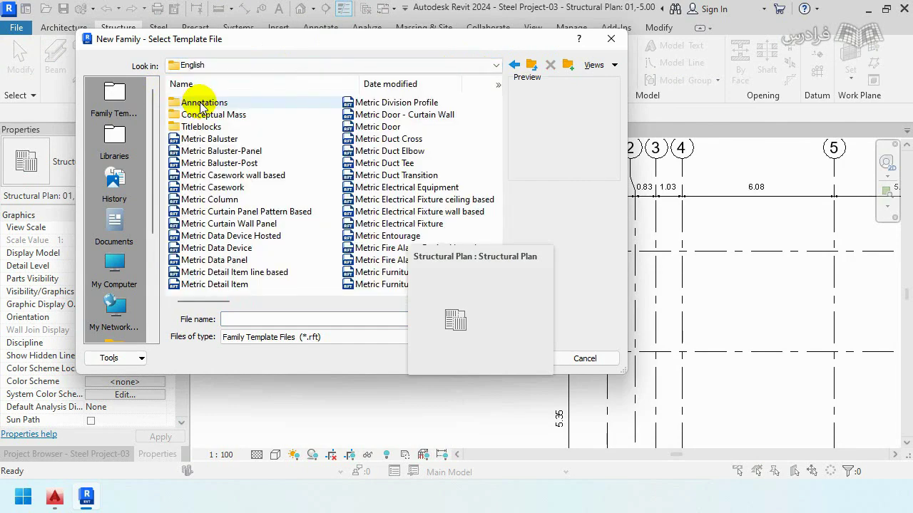
pyautogui.scroll(-3, 207, 192)
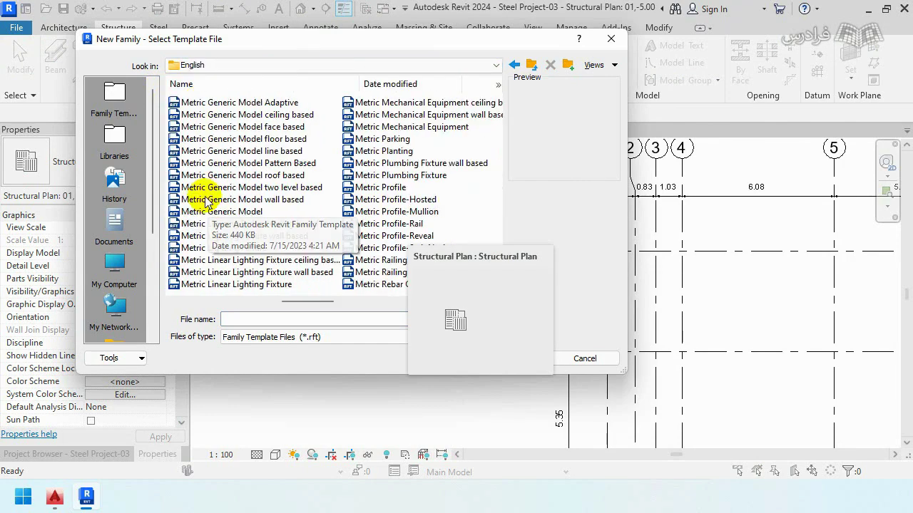
pyautogui.scroll(-1, 271, 182)
pyautogui.scroll(-2, 275, 182)
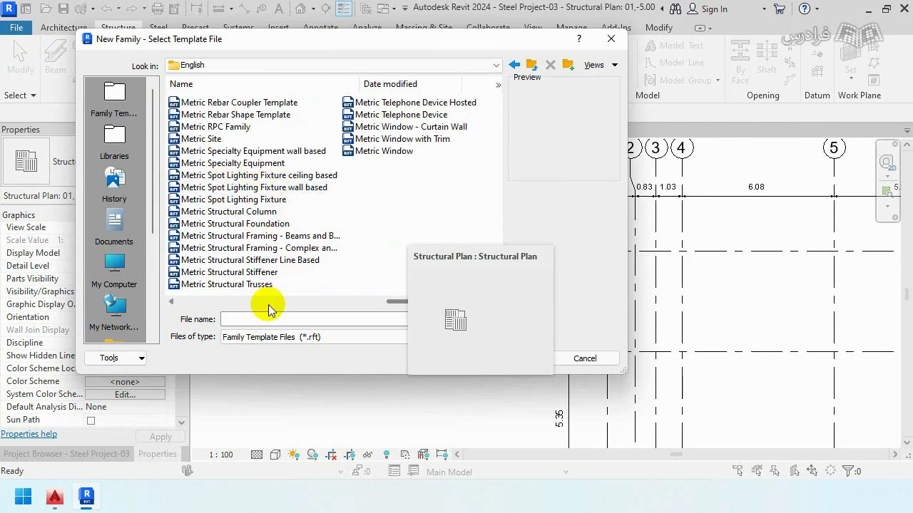
pyautogui.click(208, 215)
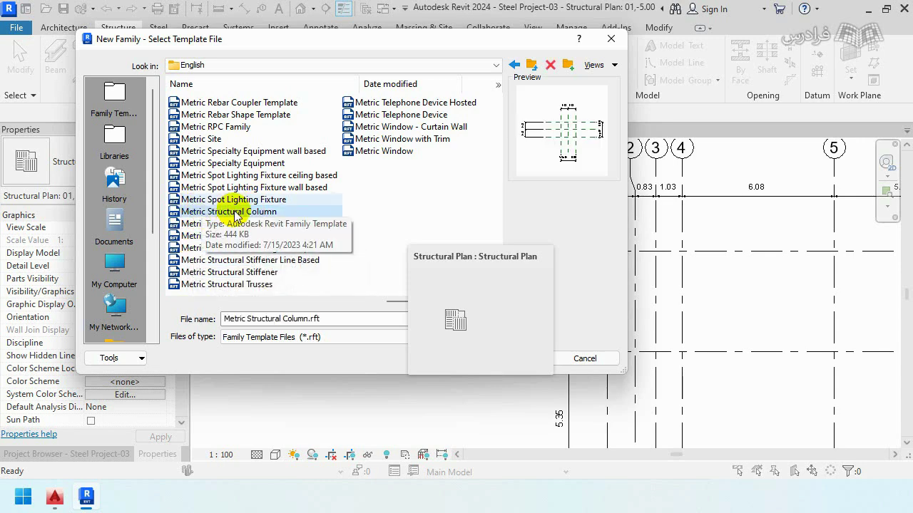
# Step: Compare with Metric Column, then open Metric Structural Column.rft as the new family
pyautogui.scroll(5, 185, 230)
pyautogui.scroll(5, 189, 239)
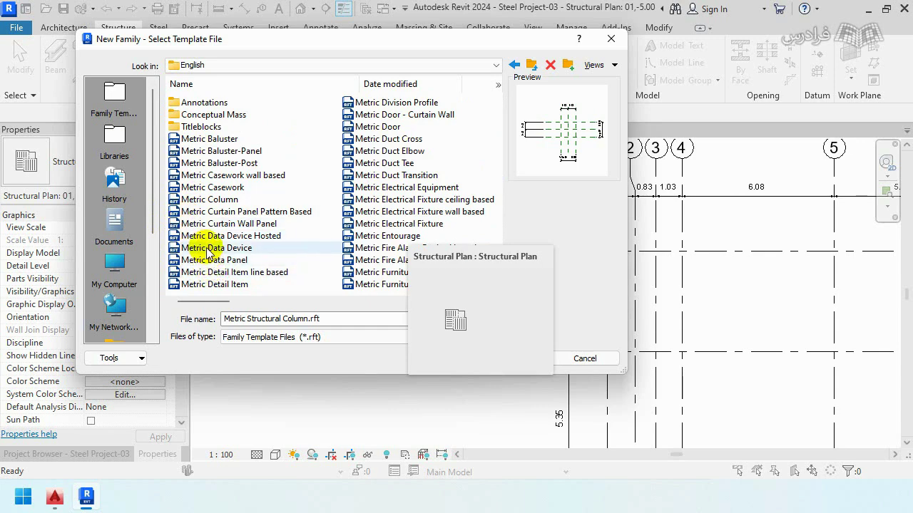
pyautogui.click(205, 200)
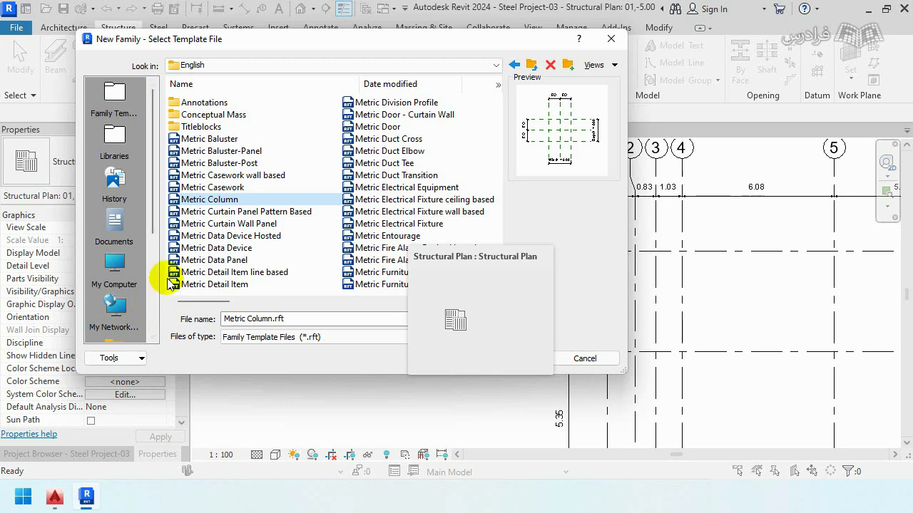
pyautogui.scroll(-3, 178, 246)
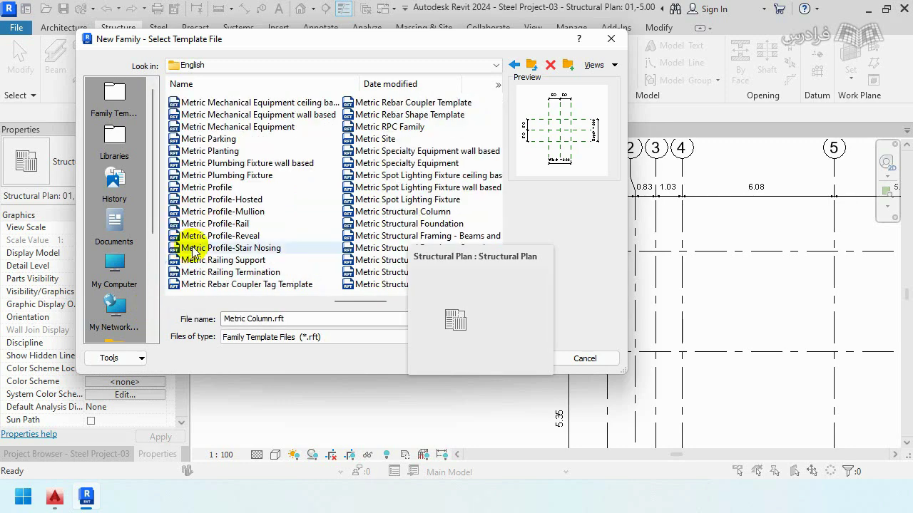
pyautogui.scroll(-3, 207, 249)
pyautogui.scroll(1, 222, 248)
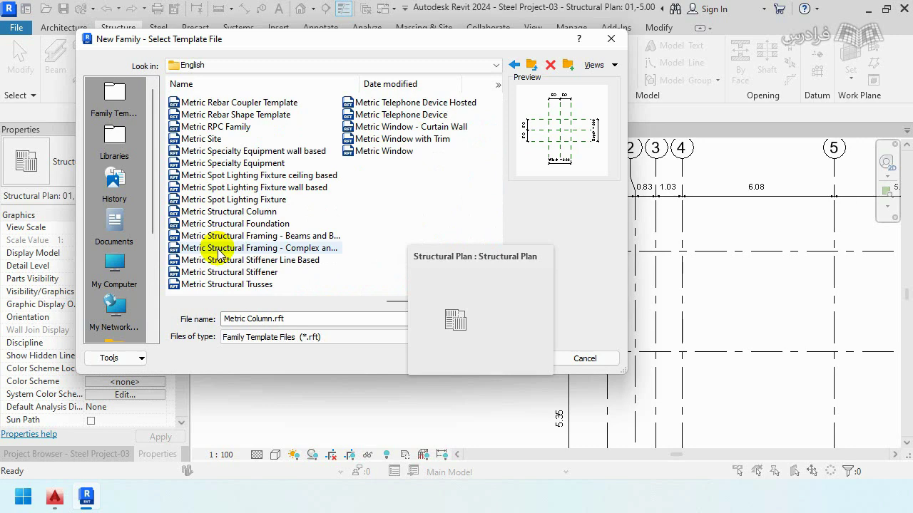
pyautogui.click(175, 212)
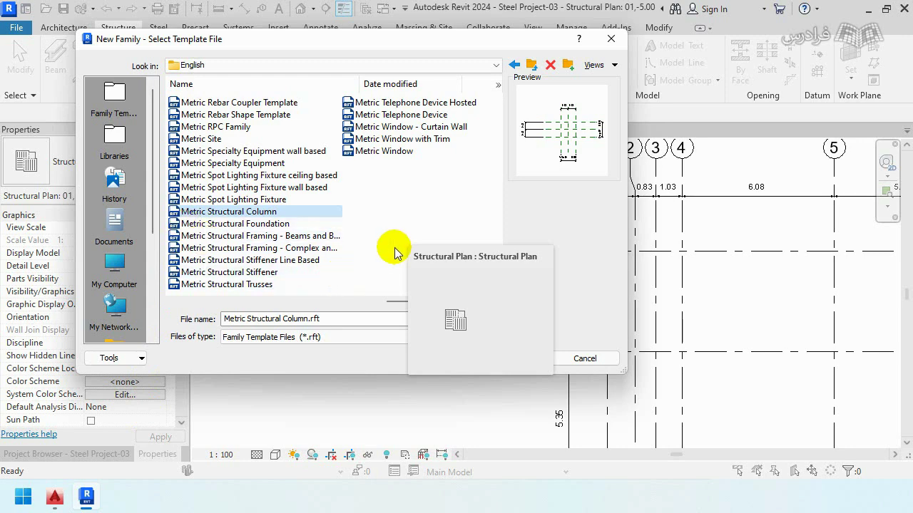
pyautogui.moveTo(416, 41); pyautogui.dragTo(283, 111)
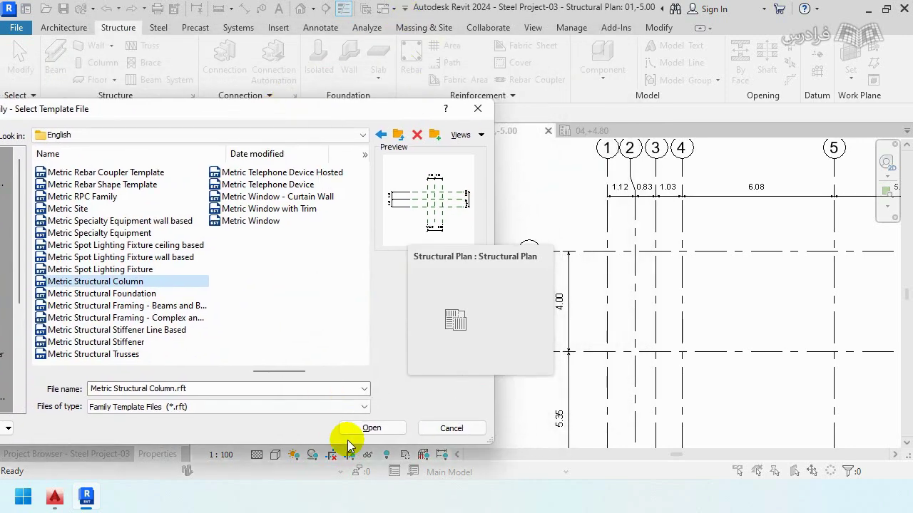
pyautogui.click(371, 427)
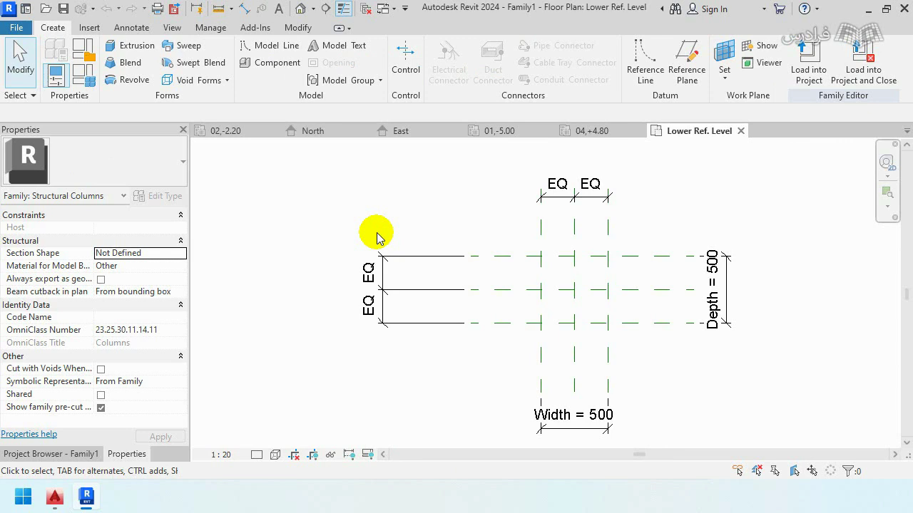
# Step: In the Lower Ref. Level plan, delete the extra reference planes and Width/Depth dimensions
pyautogui.moveTo(473, 222); pyautogui.dragTo(414, 208, button='middle')
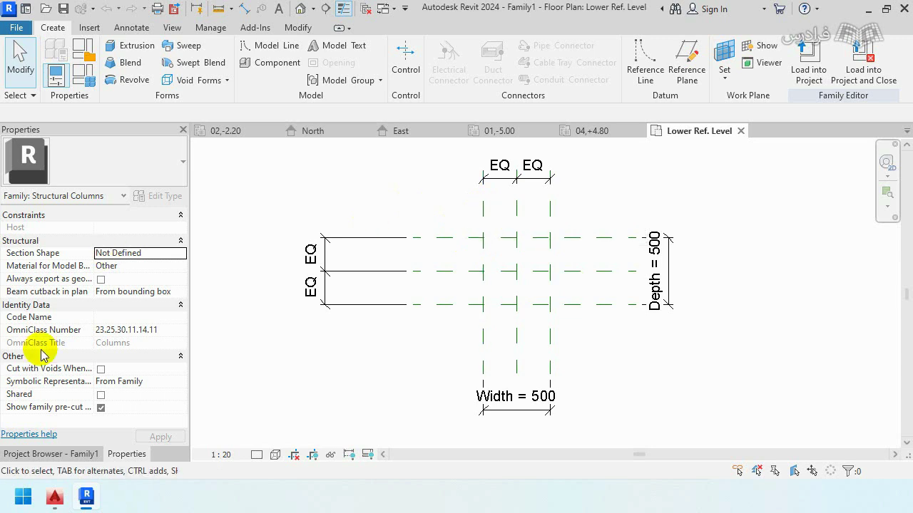
pyautogui.click(75, 454)
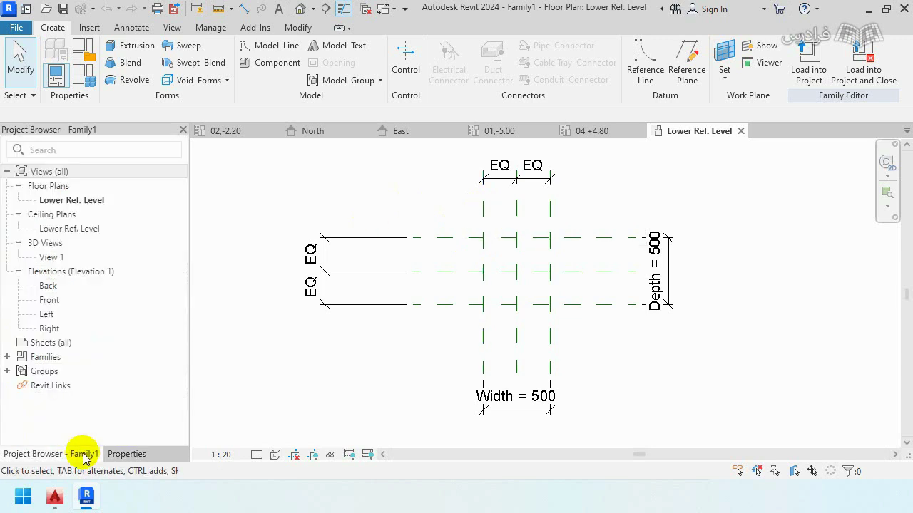
pyautogui.click(66, 199)
pyautogui.moveTo(490, 212); pyautogui.dragTo(461, 246)
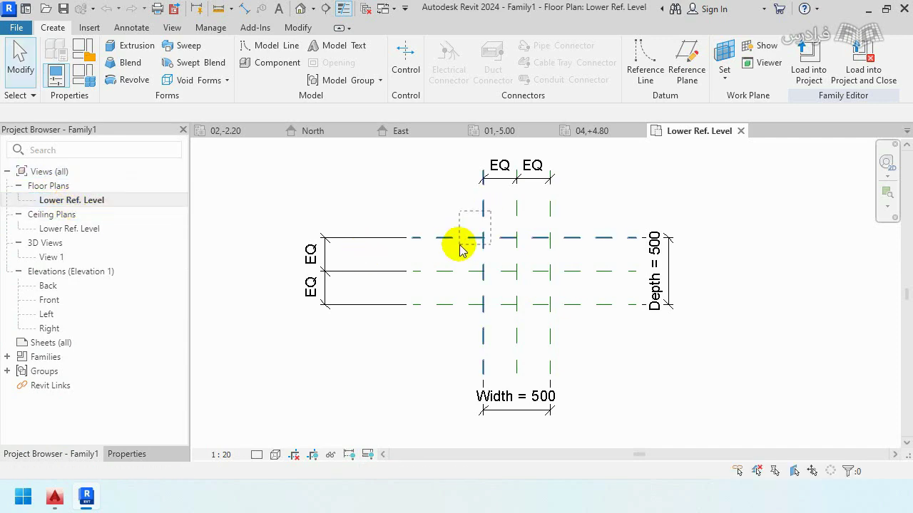
pyautogui.press('Delete')
pyautogui.moveTo(580, 284); pyautogui.dragTo(537, 335)
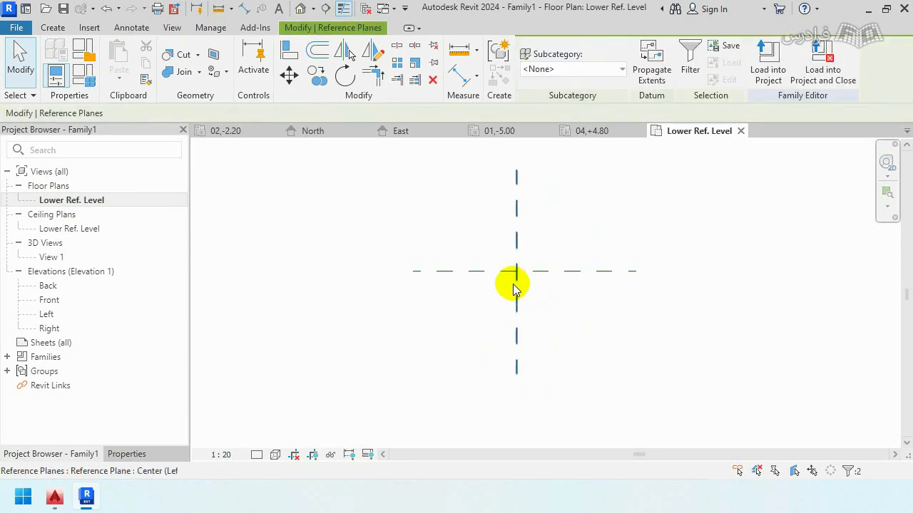
pyautogui.press('Delete')
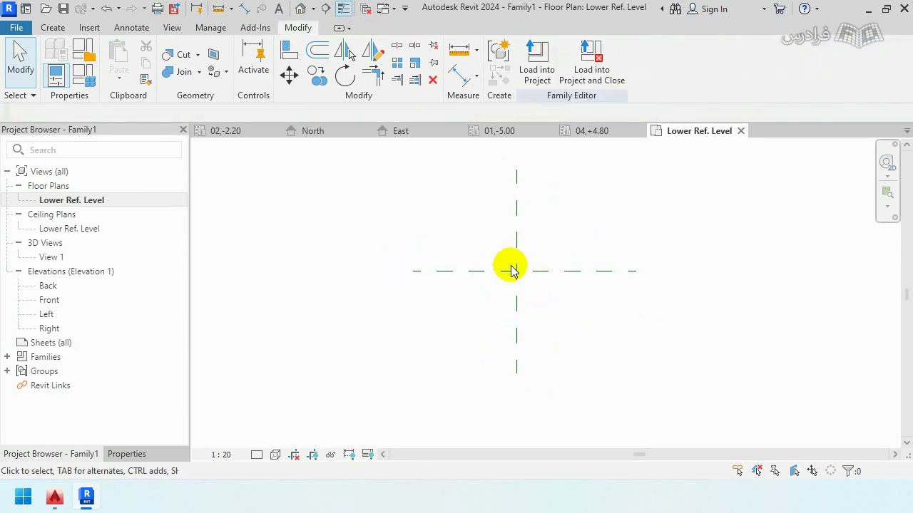
# Step: Check the two centre reference planes, glance at the AutoCAD steel drawing, and return to Revit
pyautogui.click(518, 251)
pyautogui.click(556, 272)
pyautogui.click(556, 272)
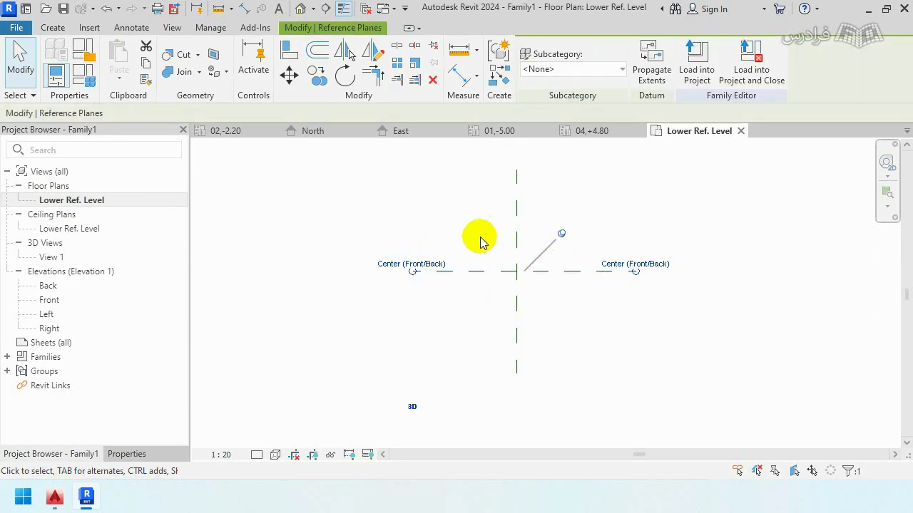
pyautogui.click(479, 243)
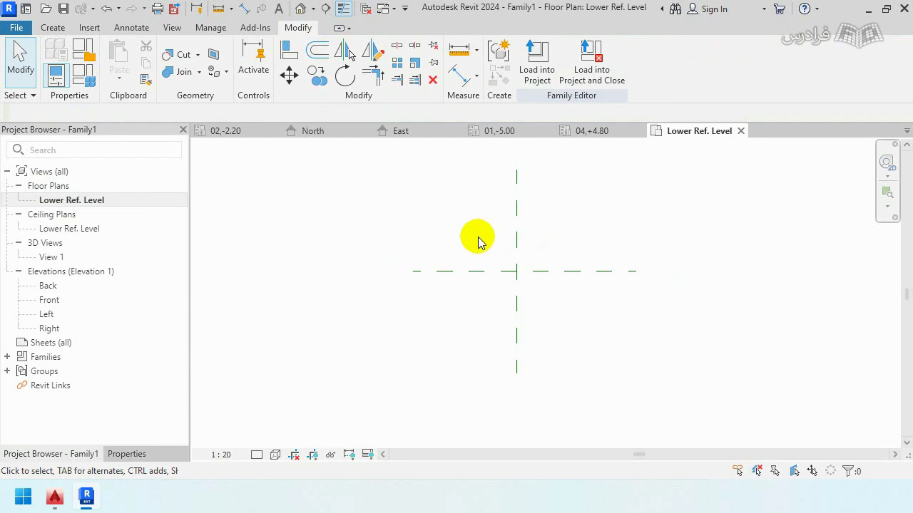
pyautogui.click(55, 497)
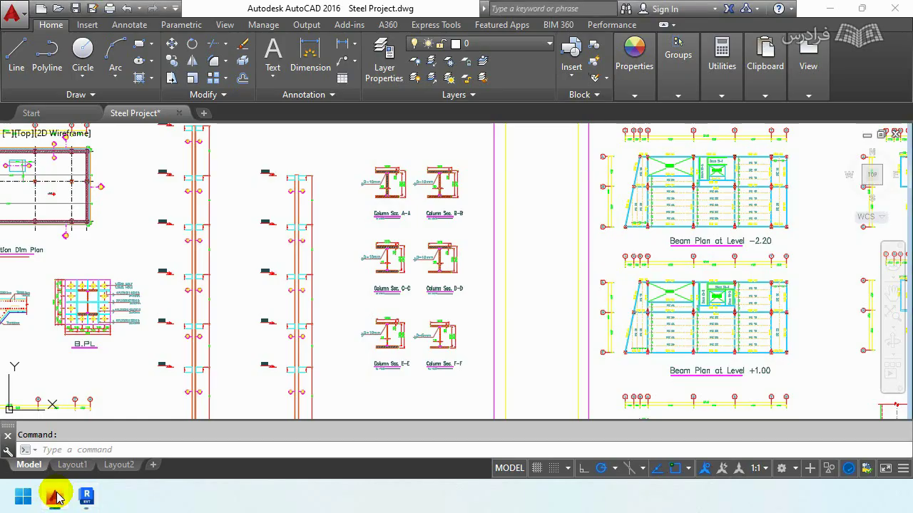
pyautogui.scroll(5, 386, 164)
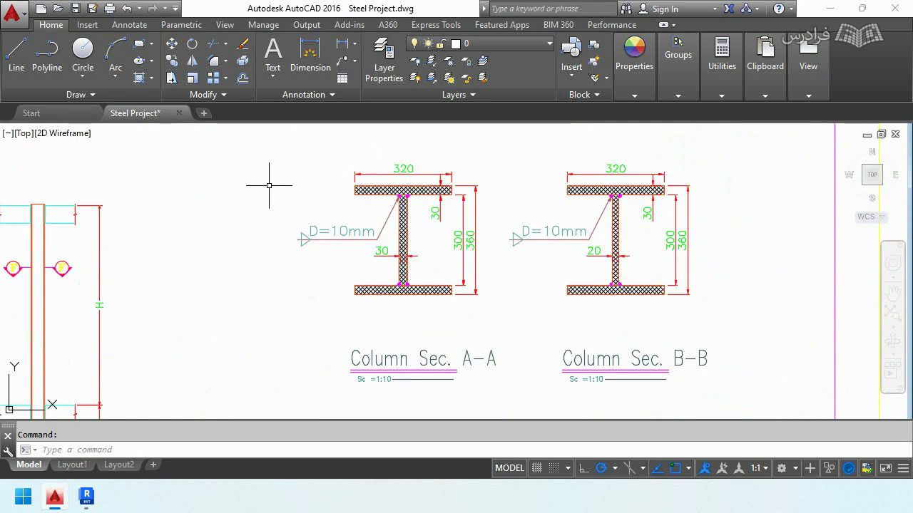
pyautogui.click(86, 497)
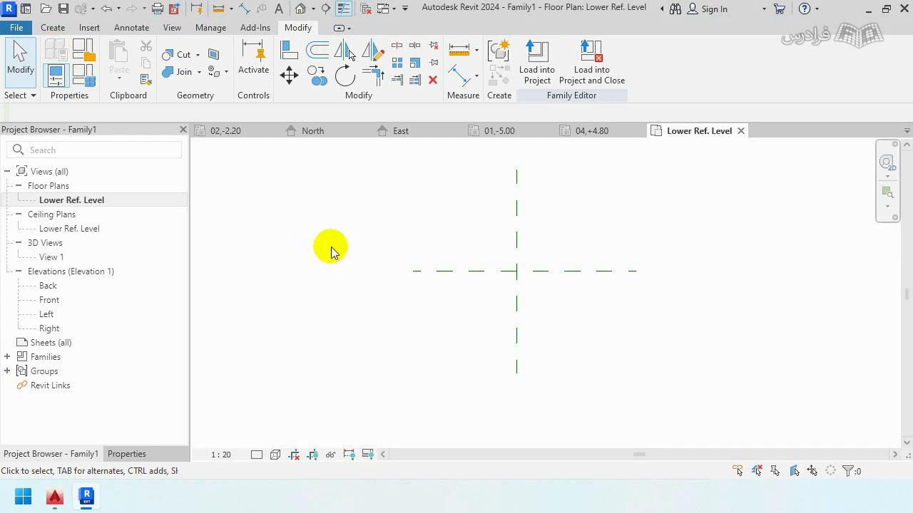
# Step: Draw reference planes above and below the centre, plus one vertical plane left and right
pyautogui.click(55, 33)
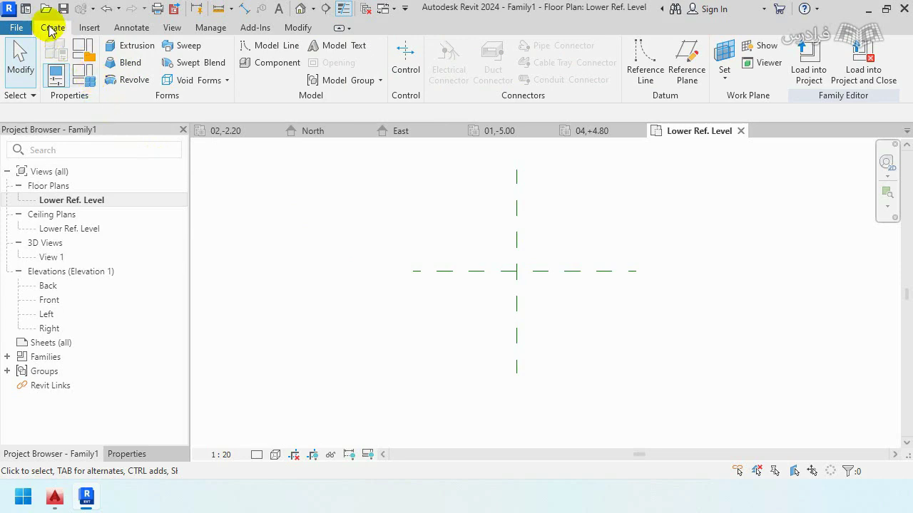
pyautogui.click(686, 74)
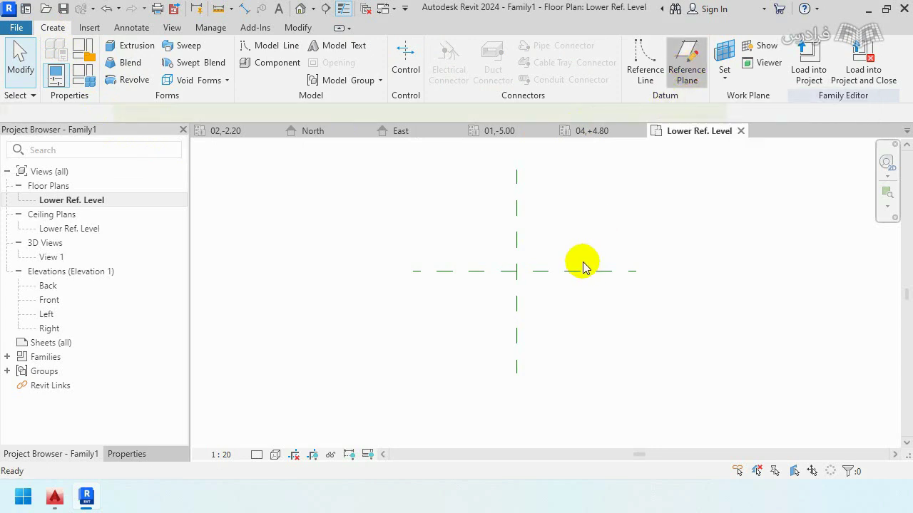
pyautogui.click(606, 201)
pyautogui.click(414, 200)
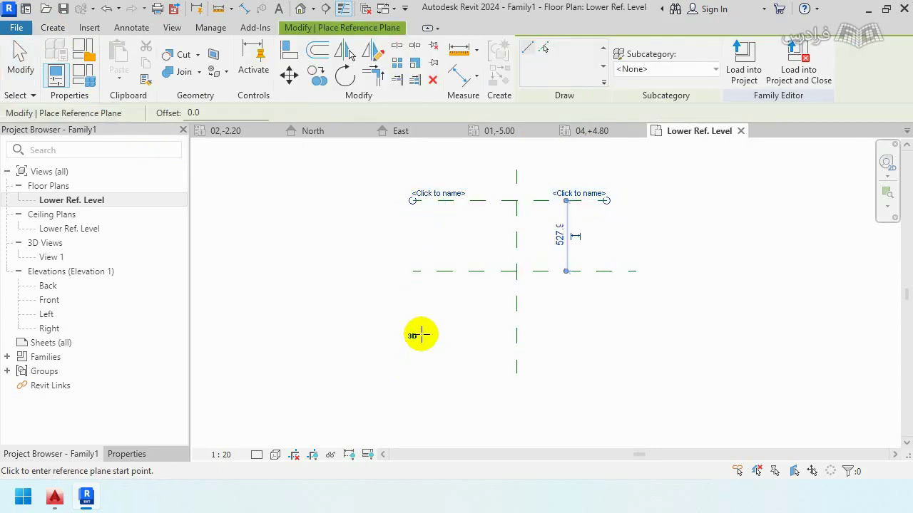
pyautogui.click(414, 354)
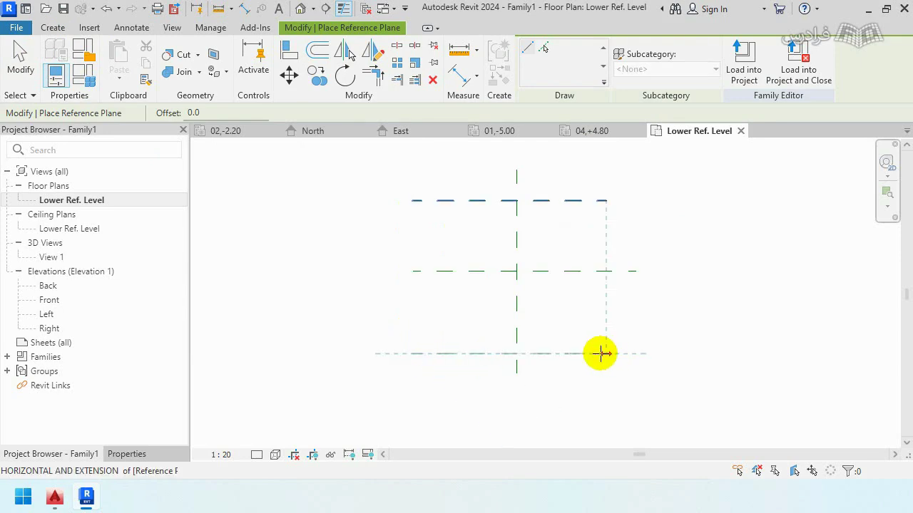
pyautogui.click(603, 354)
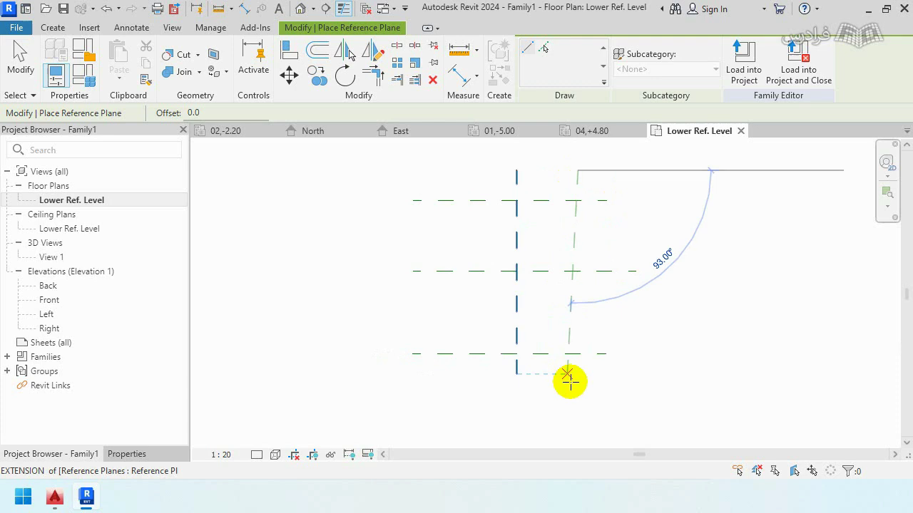
pyautogui.click(577, 381)
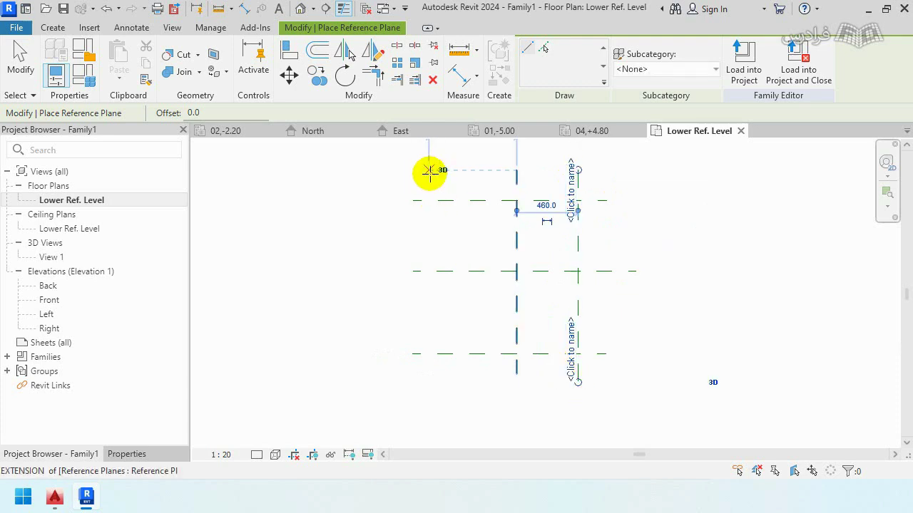
pyautogui.click(427, 171)
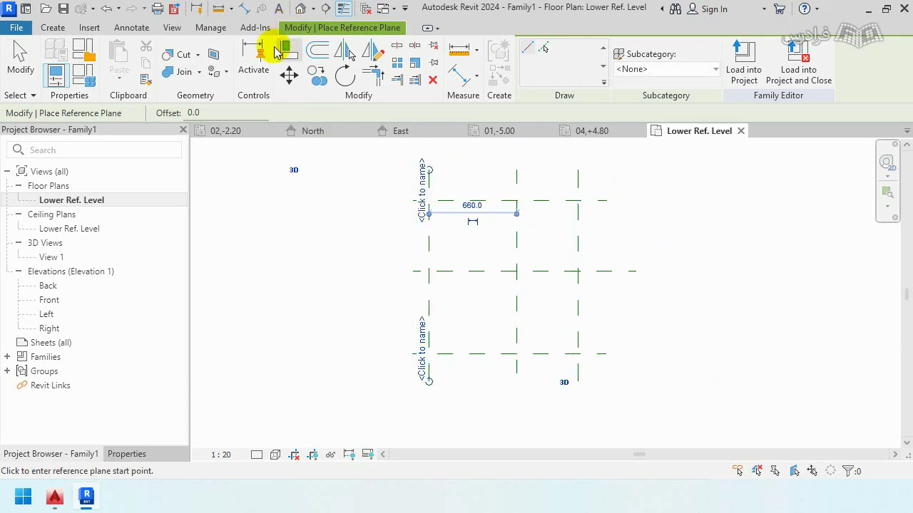
pyautogui.click(132, 28)
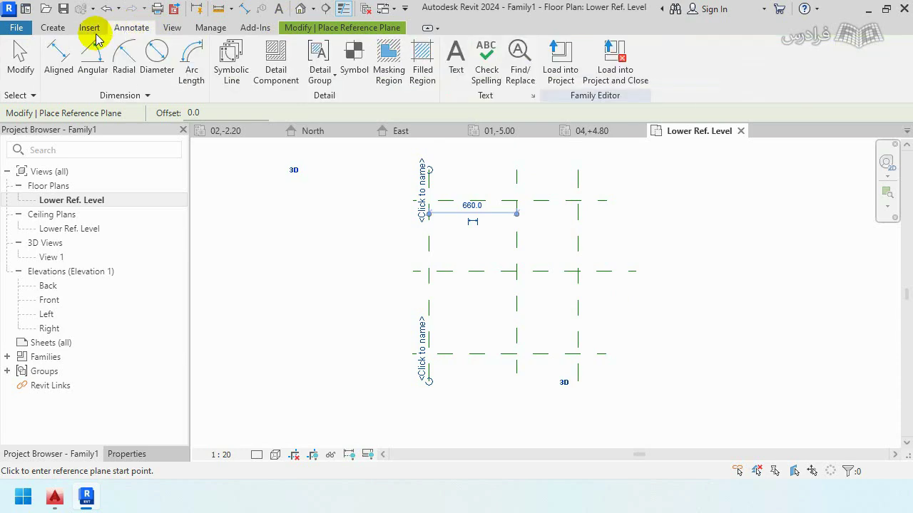
# Step: Dimension the three vertical planes as EQ and add a 920 overall width dimension
pyautogui.click(59, 57)
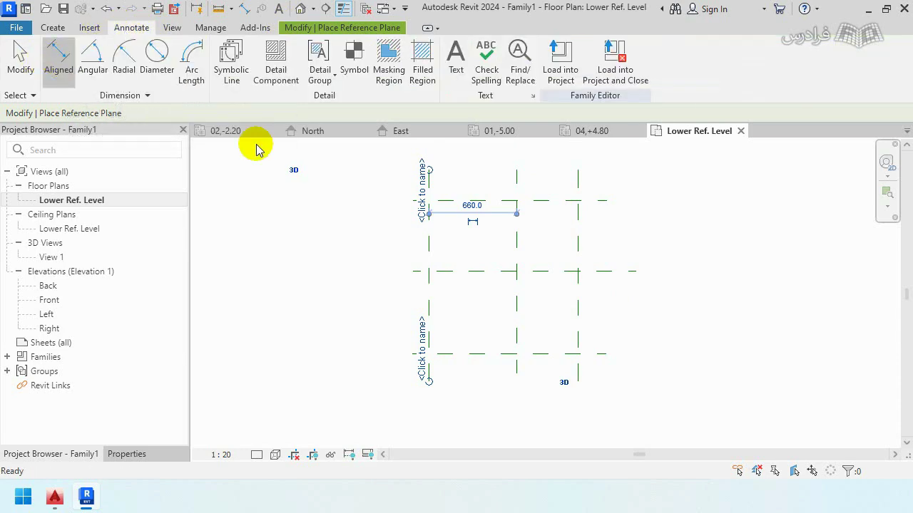
pyautogui.click(428, 184)
pyautogui.click(517, 186)
pyautogui.click(578, 187)
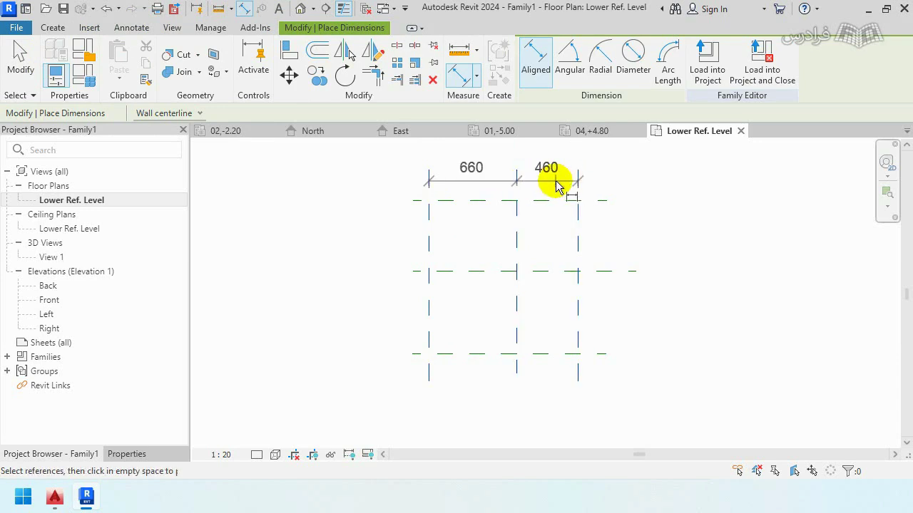
pyautogui.click(554, 183)
pyautogui.click(501, 152)
pyautogui.click(454, 238)
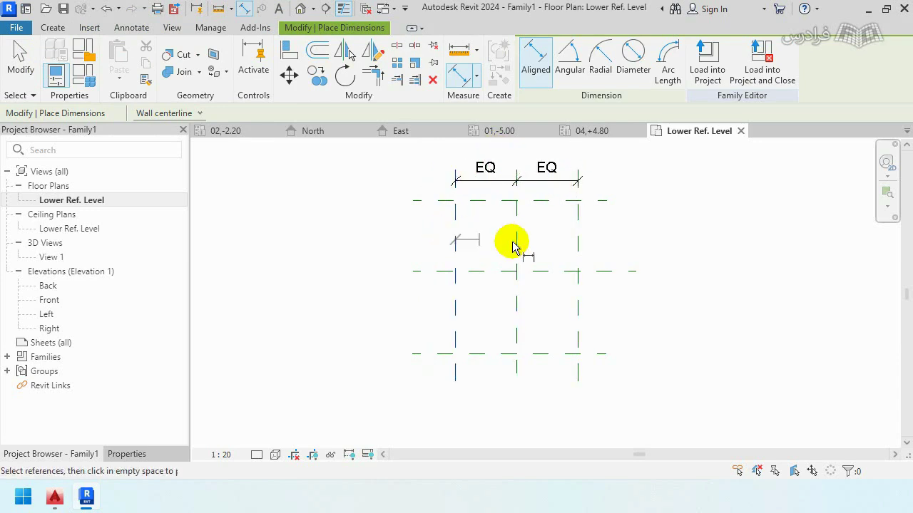
pyautogui.click(579, 244)
pyautogui.moveTo(542, 142); pyautogui.dragTo(534, 228, button='middle')
pyautogui.click(531, 210)
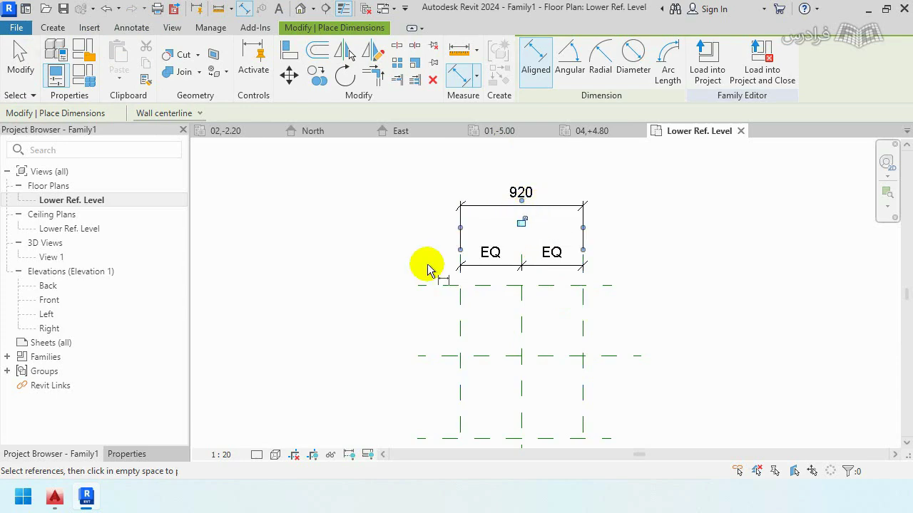
# Step: Dimension the three horizontal planes as EQ and add a 1056 overall height dimension
pyautogui.moveTo(328, 334); pyautogui.dragTo(343, 288, button='middle')
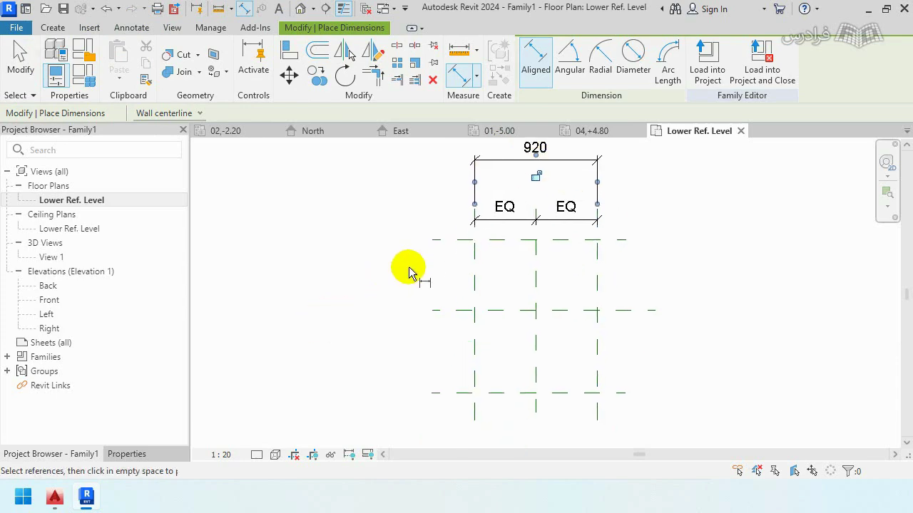
pyautogui.scroll(-1, 432, 271)
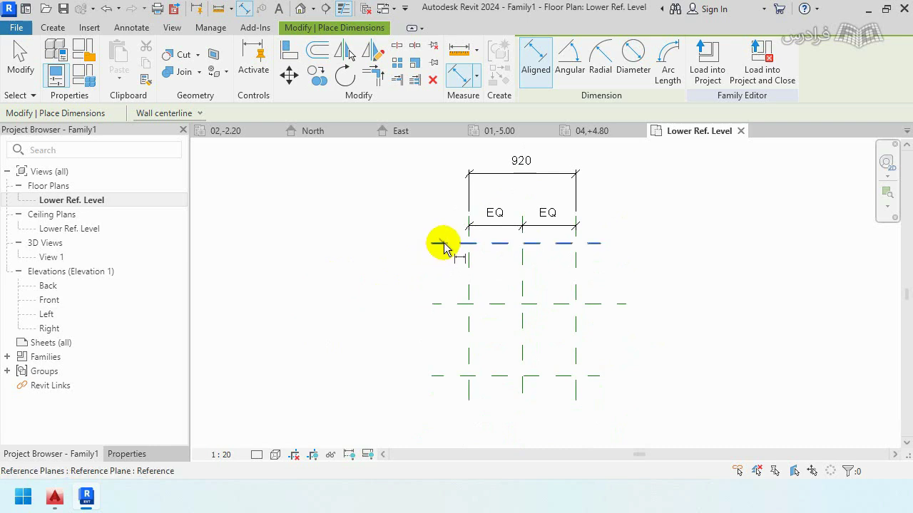
pyautogui.click(443, 245)
pyautogui.click(438, 305)
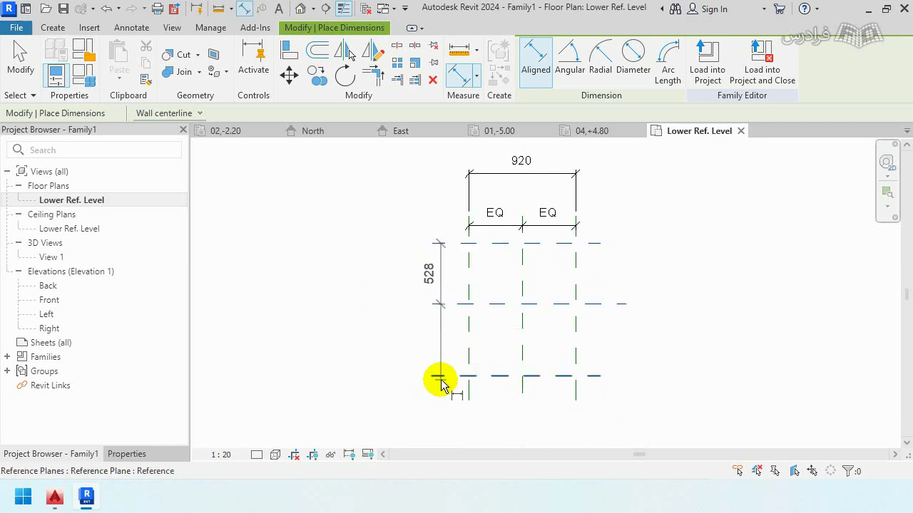
pyautogui.click(440, 378)
pyautogui.click(422, 333)
pyautogui.click(394, 306)
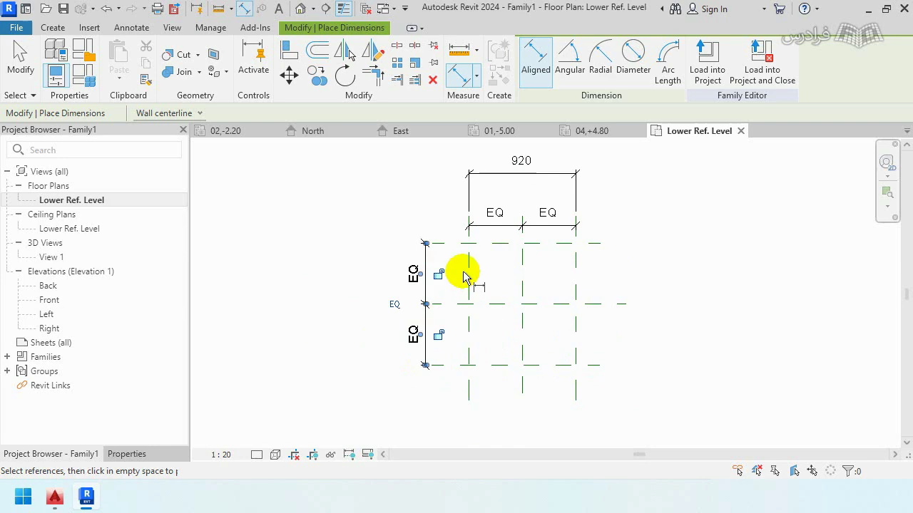
pyautogui.click(495, 242)
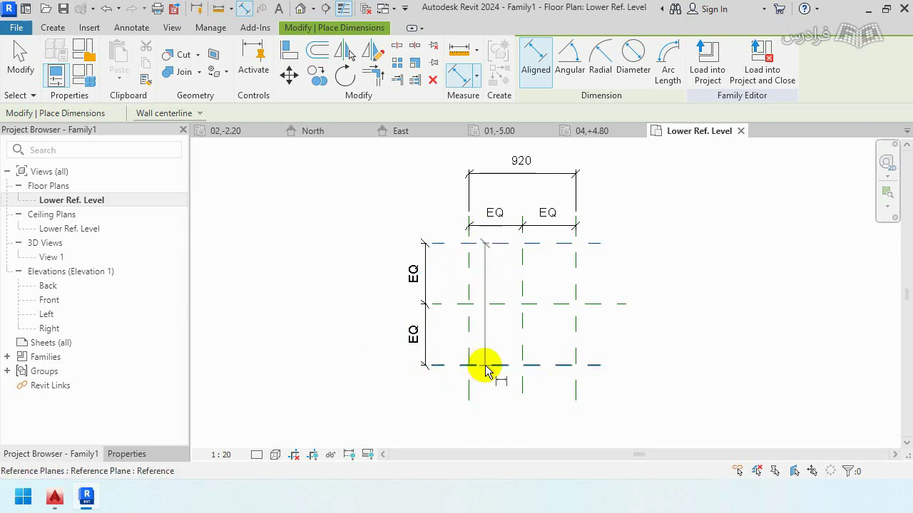
pyautogui.click(483, 366)
pyautogui.click(377, 338)
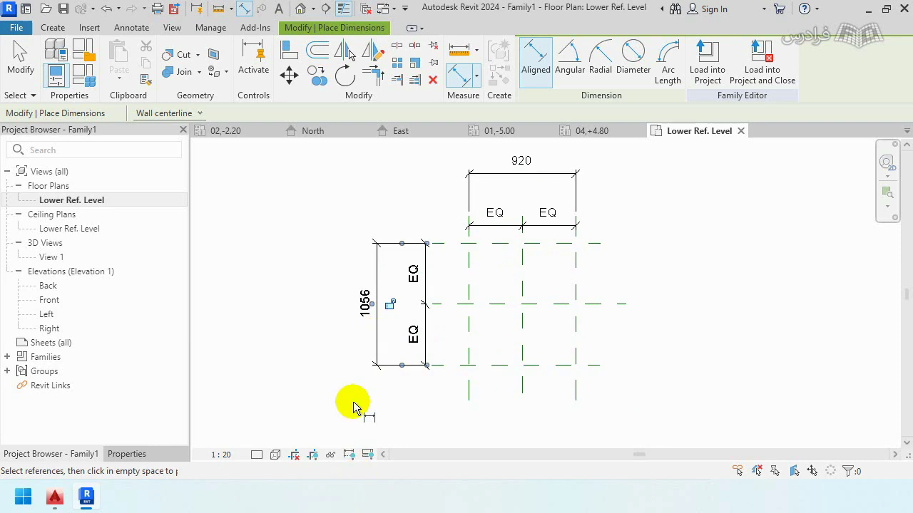
pyautogui.click(18, 56)
pyautogui.click(50, 27)
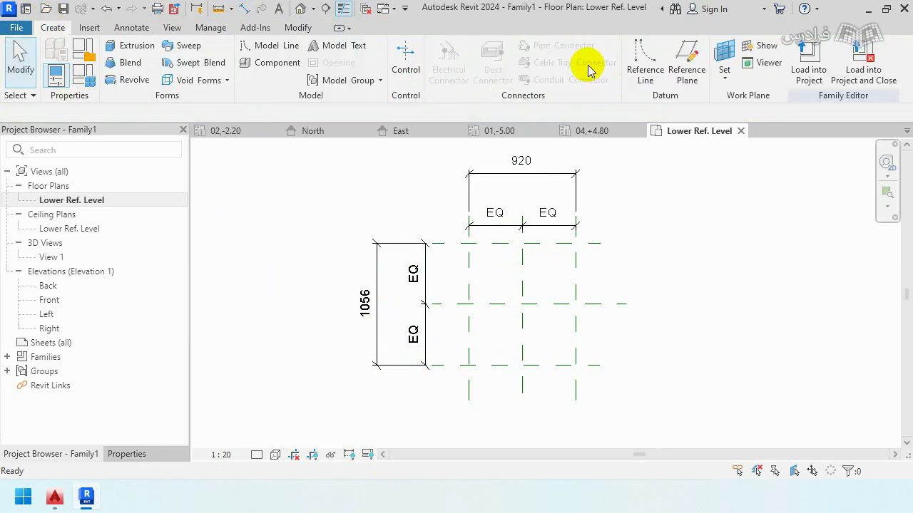
# Step: Add flange planes inside the top and bottom planes and two web planes flanking centre
pyautogui.scroll(2, 542, 227)
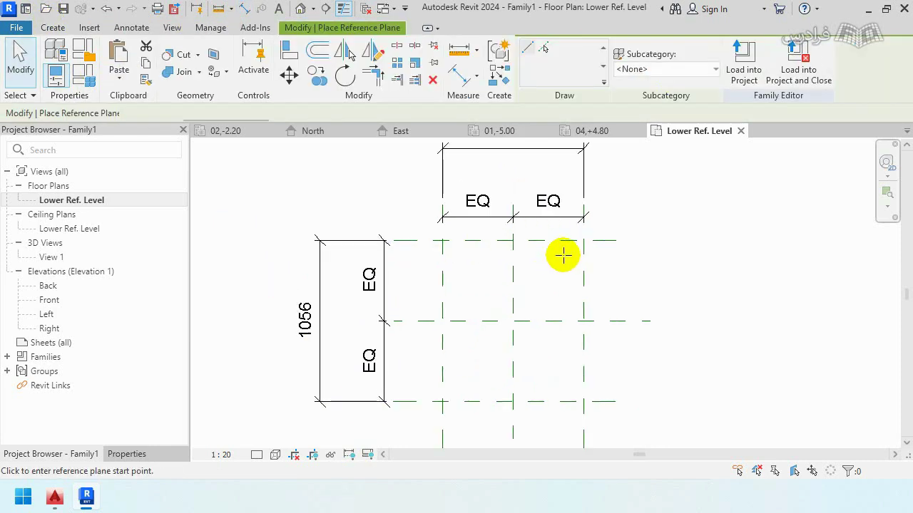
pyautogui.click(608, 254)
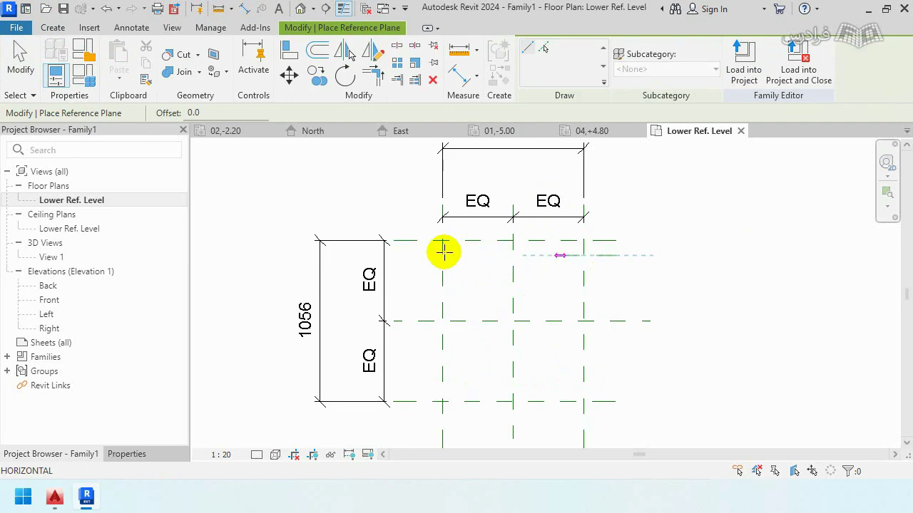
pyautogui.click(393, 255)
pyautogui.click(398, 383)
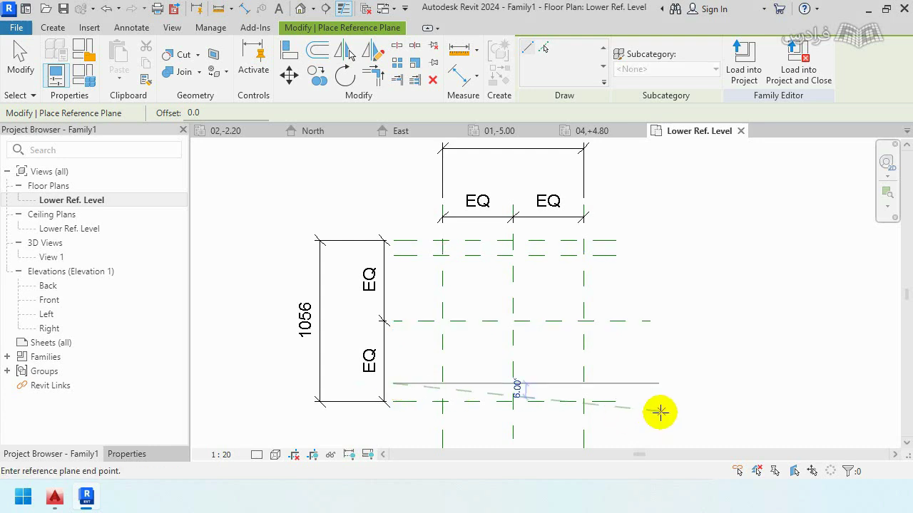
pyautogui.click(616, 383)
pyautogui.click(526, 228)
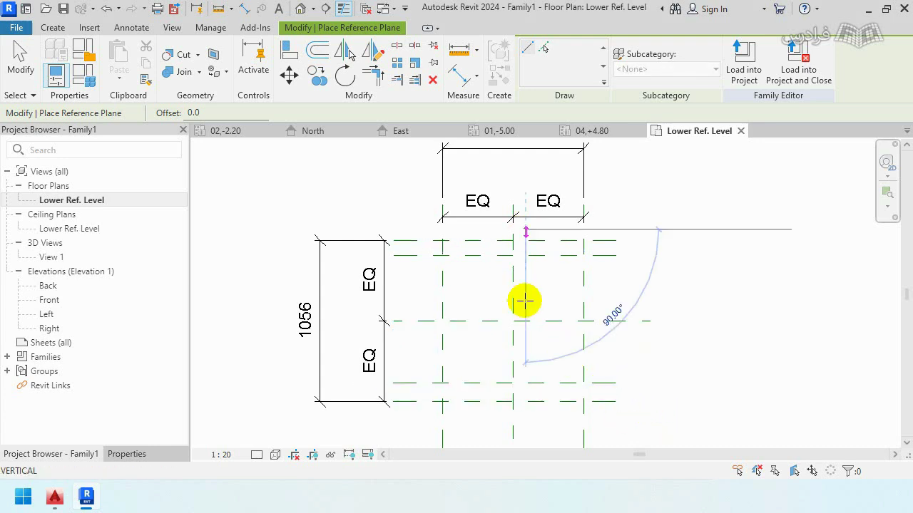
pyautogui.click(526, 421)
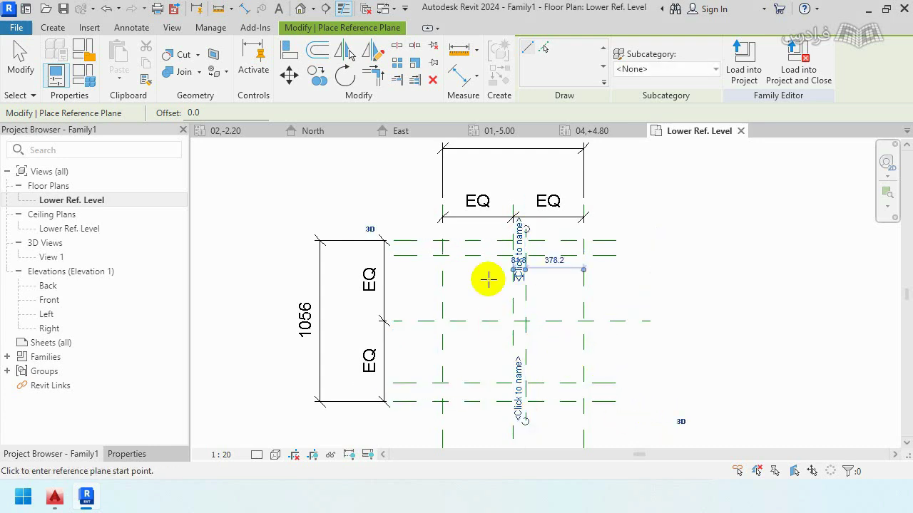
pyautogui.click(490, 229)
pyautogui.click(482, 428)
pyautogui.press('Escape')
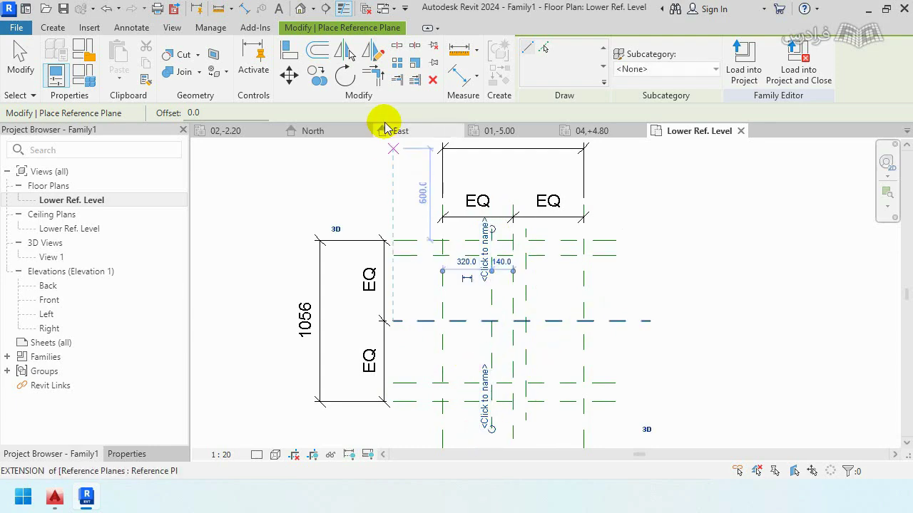
# Step: Dimension the flange planes with DI: 100 at the top and 120 at the bottom
pyautogui.press('d')
pyautogui.press('i')
pyautogui.click(414, 241)
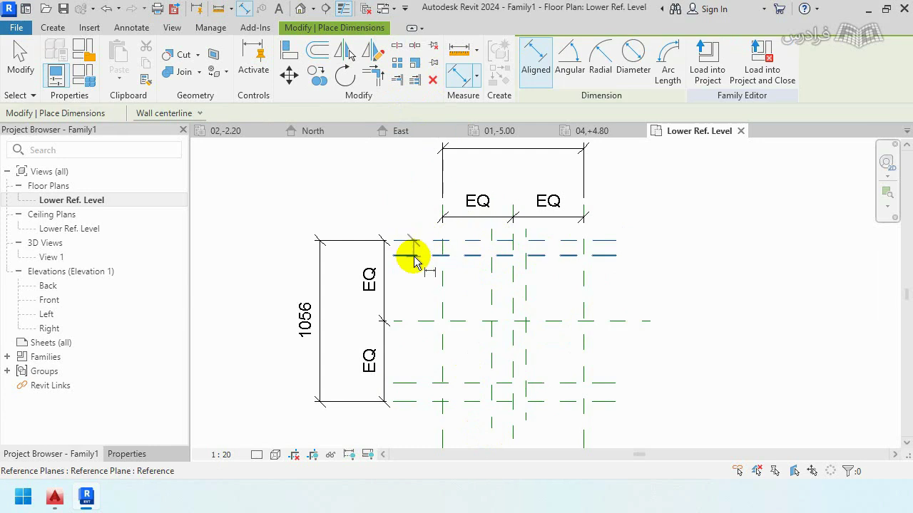
pyautogui.click(414, 250)
pyautogui.click(408, 200)
pyautogui.click(412, 420)
pyautogui.moveTo(413, 419); pyautogui.dragTo(380, 344, button='middle')
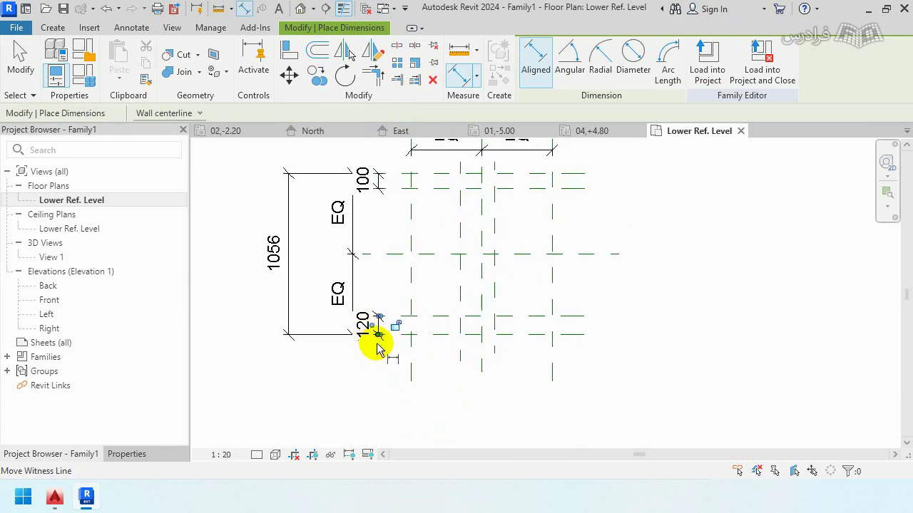
# Step: Make the web planes equal about the centre and add a 164 web dimension
pyautogui.click(462, 295)
pyautogui.scroll(-2, 499, 300)
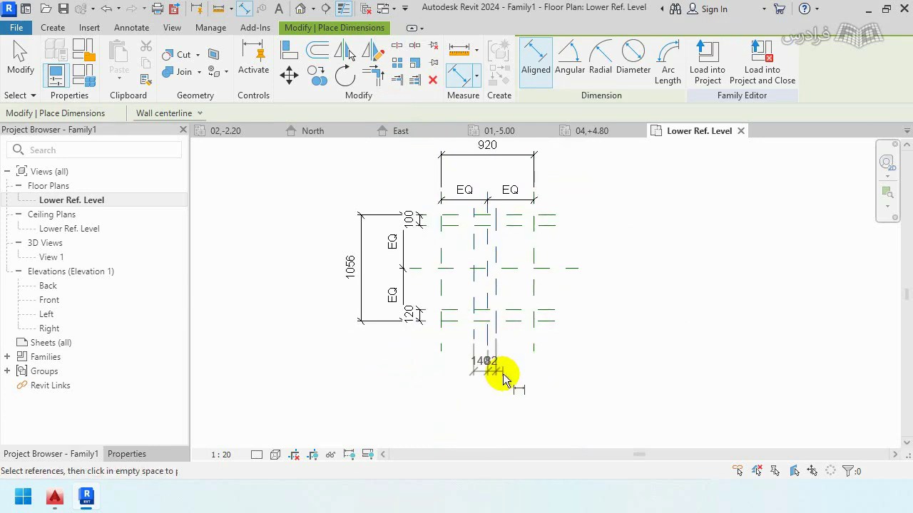
pyautogui.scroll(2, 482, 352)
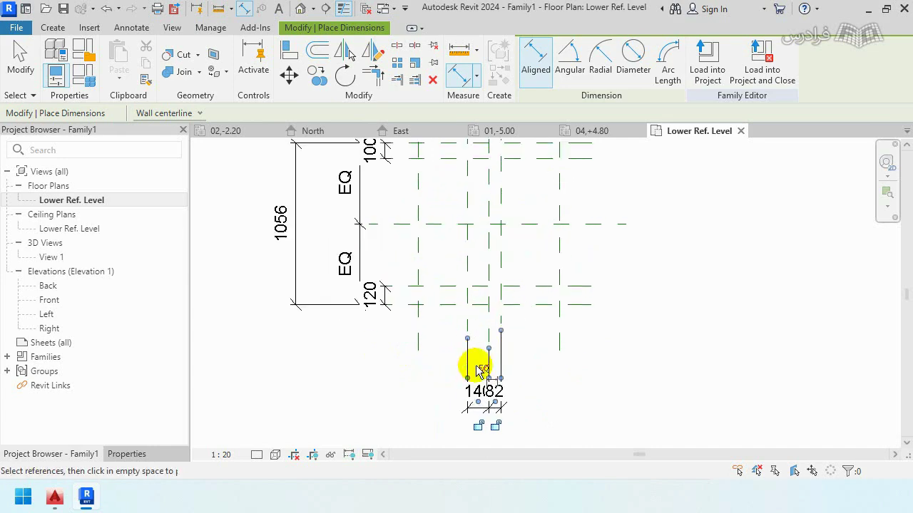
pyautogui.click(482, 370)
pyautogui.click(475, 250)
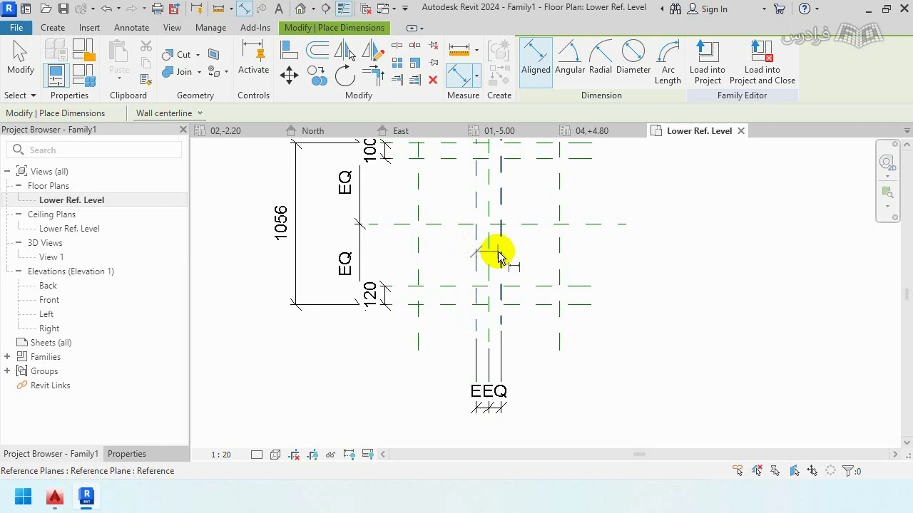
pyautogui.click(499, 256)
pyautogui.scroll(-2, 509, 241)
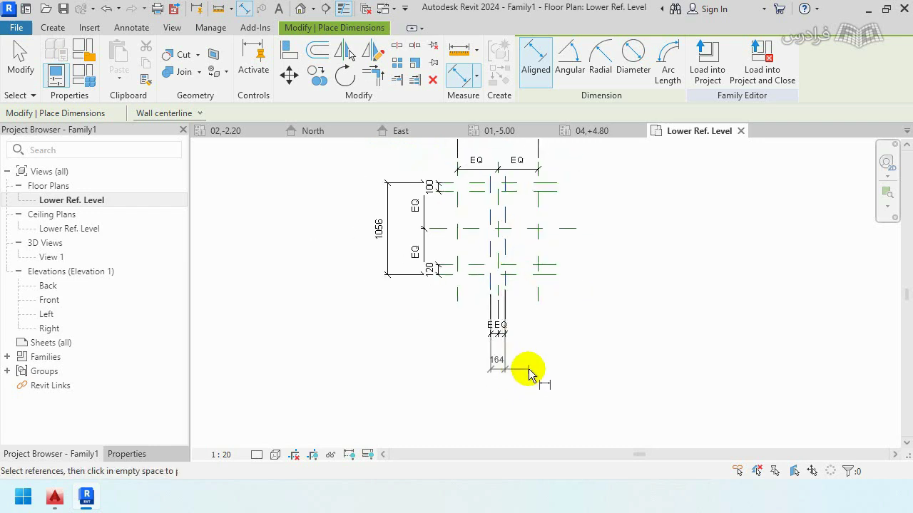
pyautogui.click(529, 375)
pyautogui.scroll(2, 524, 372)
pyautogui.scroll(-2, 377, 352)
pyautogui.click(18, 57)
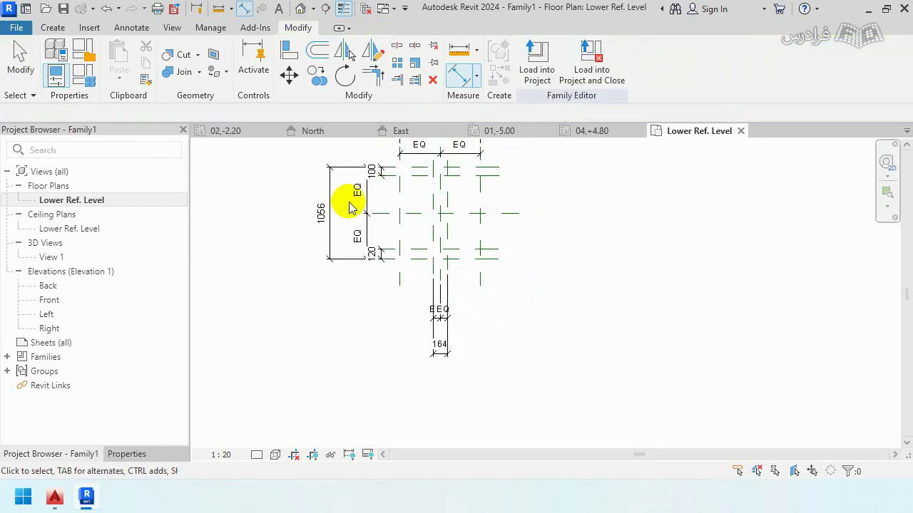
pyautogui.moveTo(356, 204); pyautogui.dragTo(362, 305, button='middle')
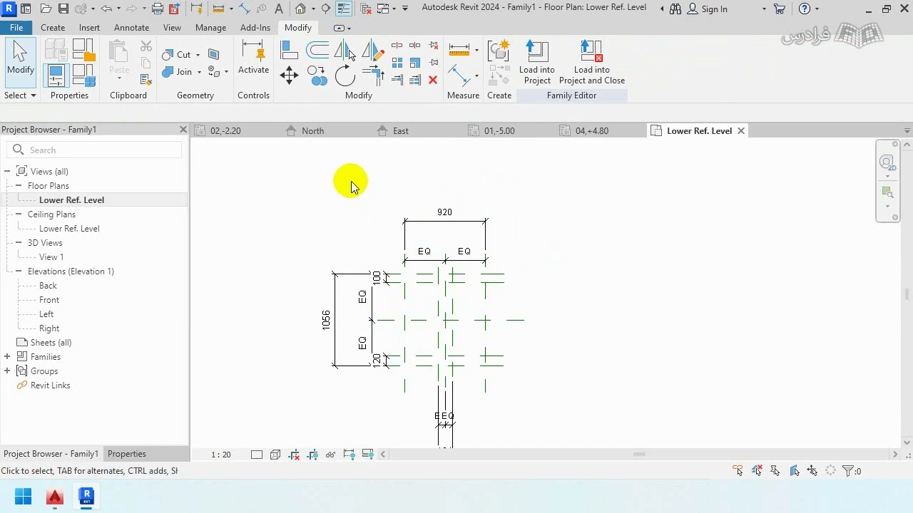
# Step: Label the 920 width as bf, delete the 1056 dimension, and add an 836 inner-flange dimension
pyautogui.click(424, 227)
pyautogui.write('bf')
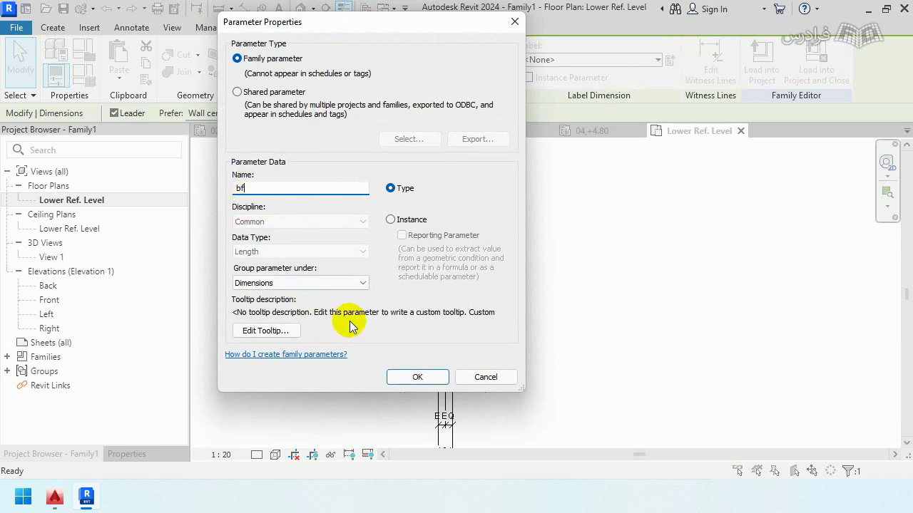
pyautogui.click(418, 377)
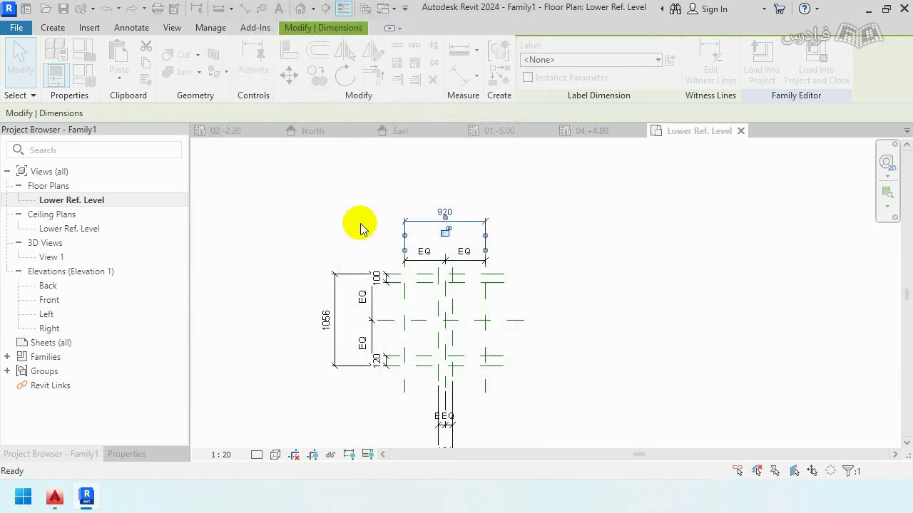
pyautogui.click(335, 295)
pyautogui.moveTo(287, 296); pyautogui.dragTo(270, 226, button='middle')
pyautogui.press('Delete')
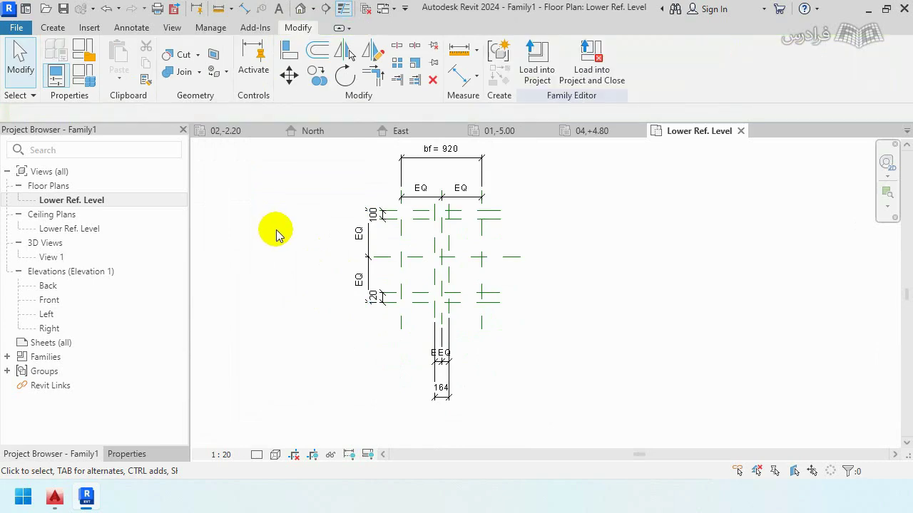
pyautogui.click(456, 75)
pyautogui.scroll(2, 404, 289)
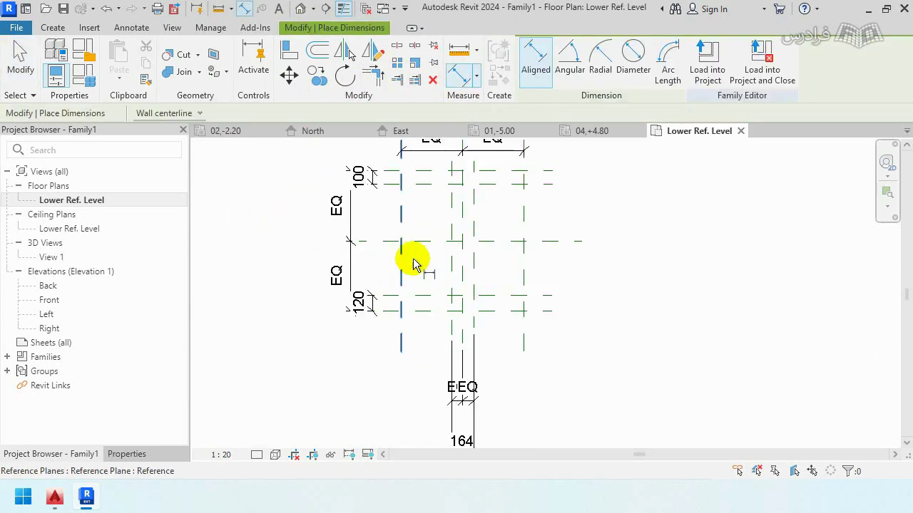
pyautogui.click(421, 189)
pyautogui.click(419, 296)
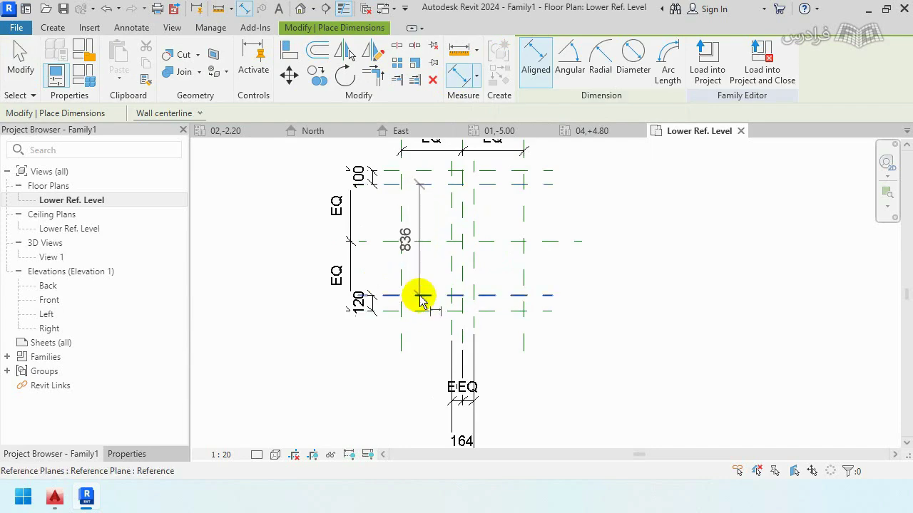
pyautogui.click(288, 278)
pyautogui.press('Escape')
pyautogui.press('Escape')
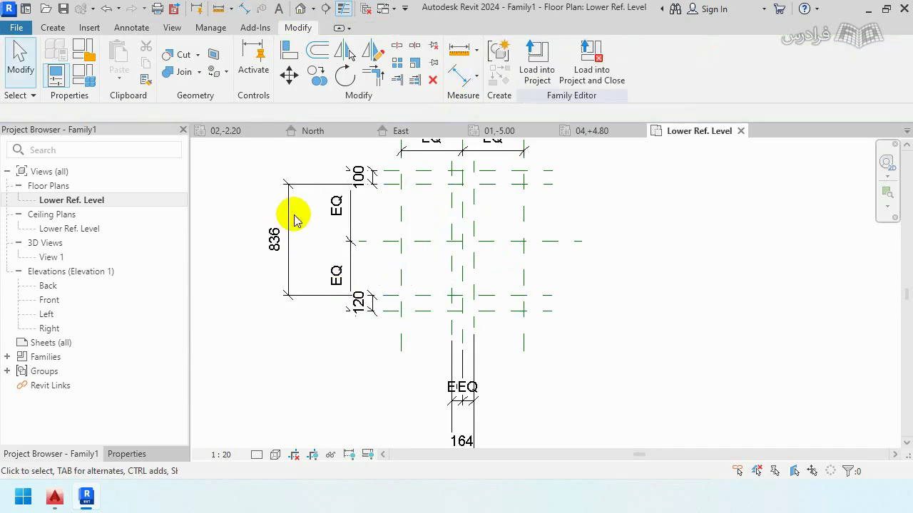
# Step: Label the 836 dimension with a new dw type parameter
pyautogui.click(296, 220)
pyautogui.click(670, 60)
pyautogui.write('d')
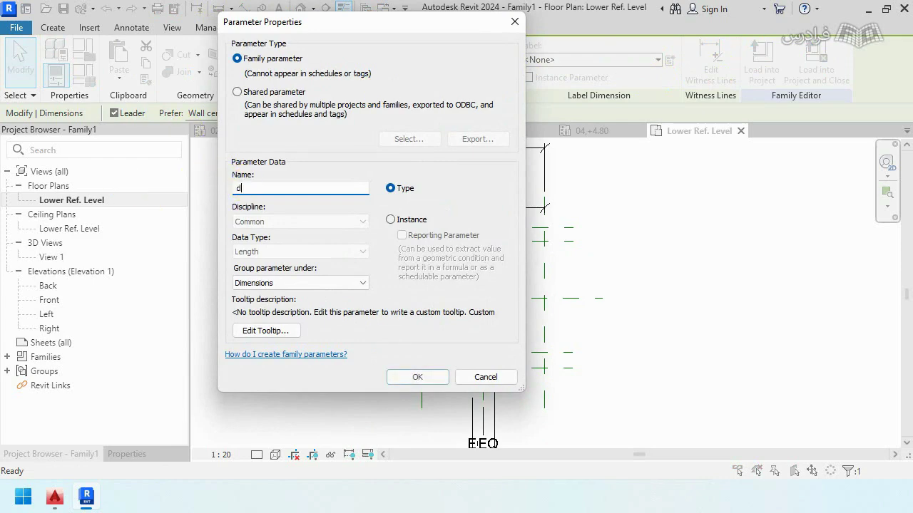
pyautogui.write('w')
pyautogui.click(417, 378)
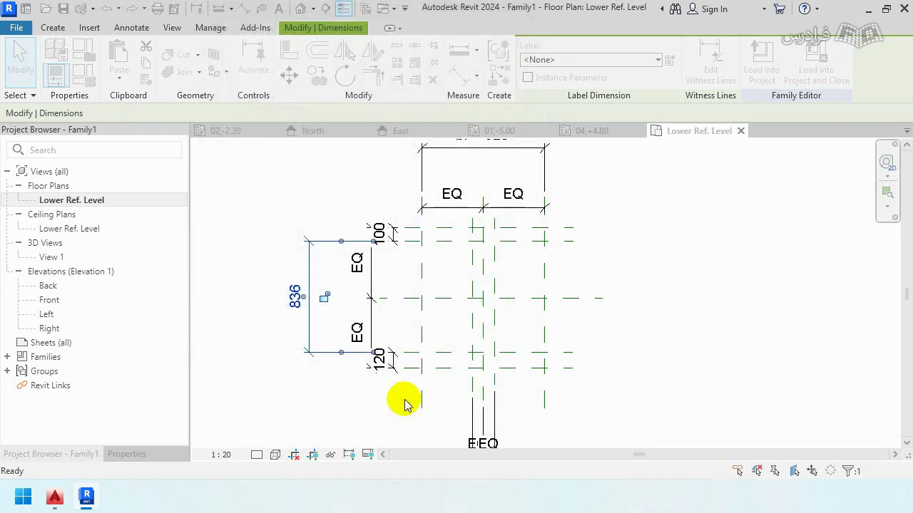
pyautogui.click(265, 191)
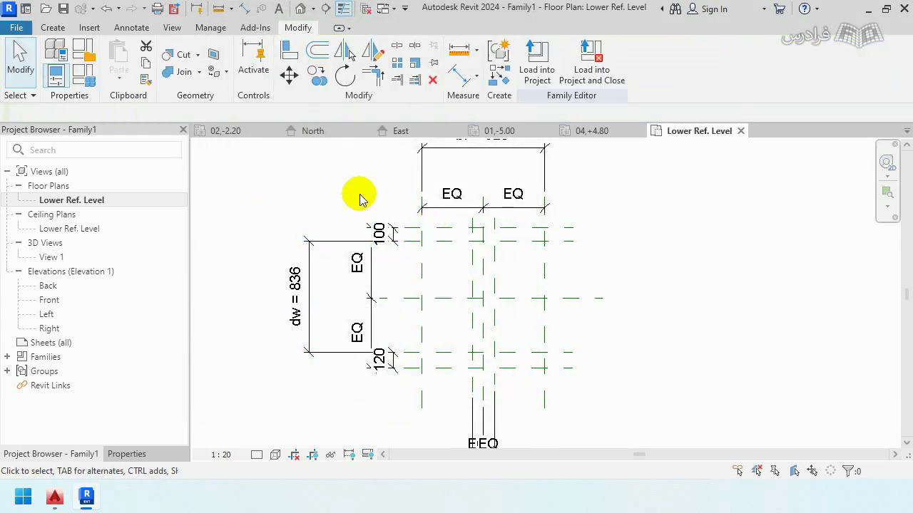
# Step: Label both flange dimensions with one shared tf parameter
pyautogui.click(380, 232)
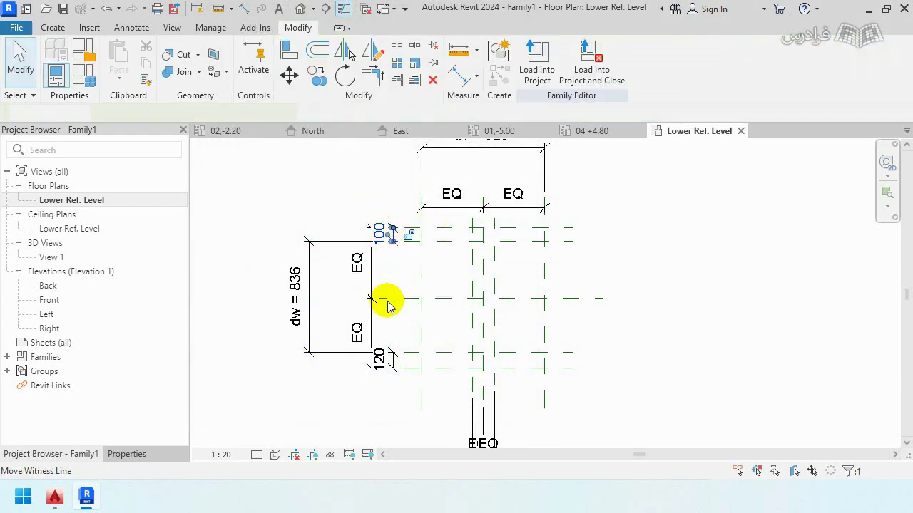
pyautogui.keyDown('ctrl'); pyautogui.click(378, 356); pyautogui.keyUp('ctrl')
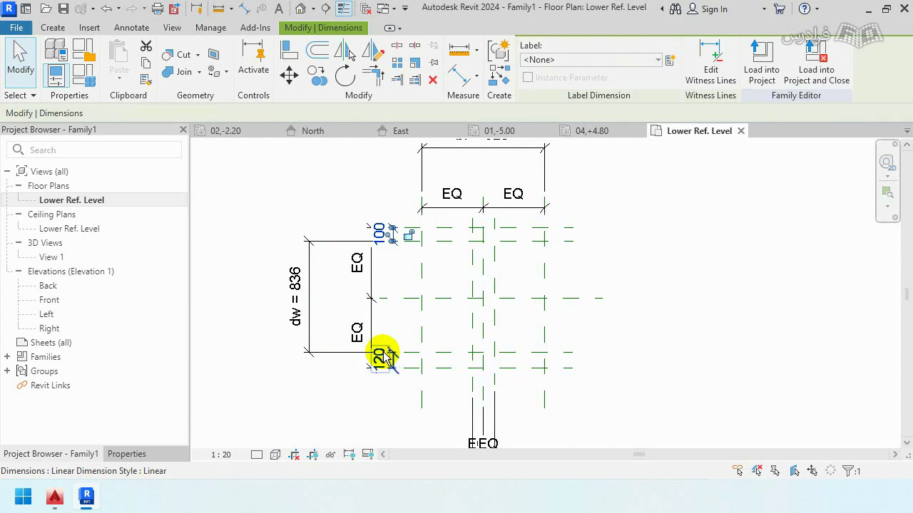
pyautogui.click(667, 61)
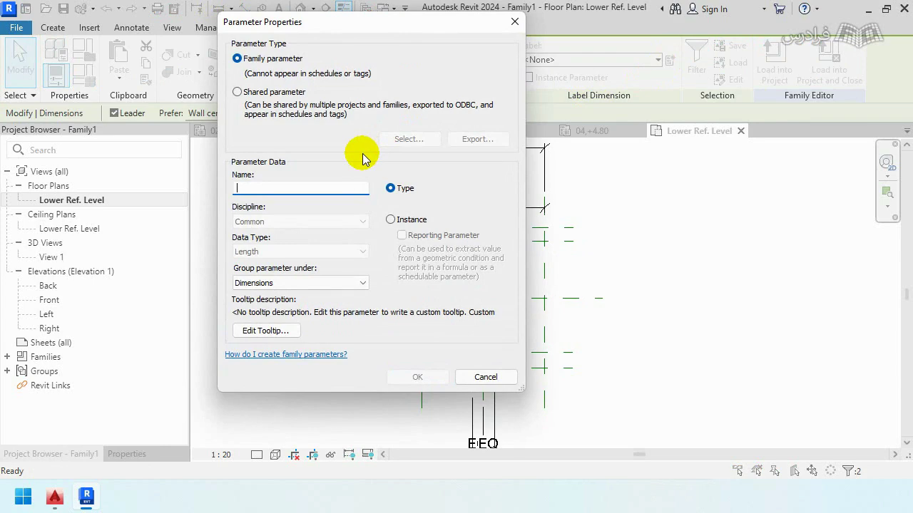
pyautogui.write('tf')
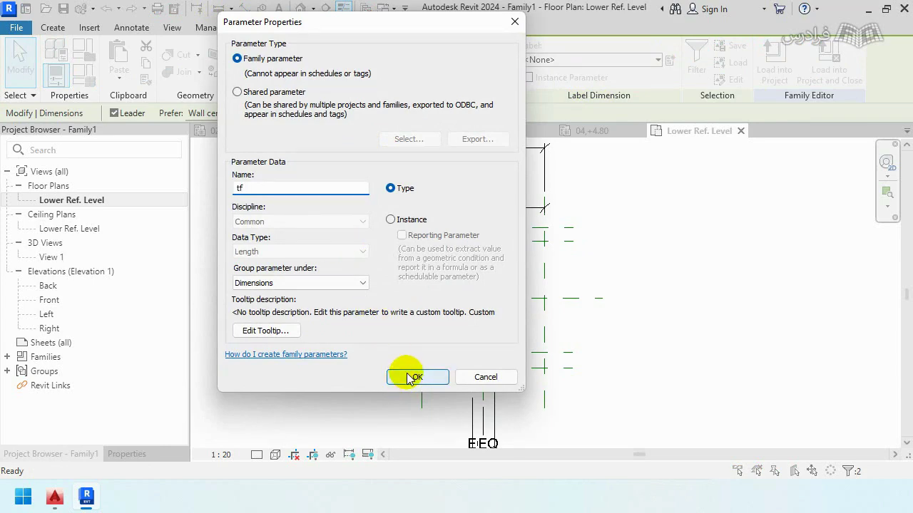
pyautogui.click(412, 378)
pyautogui.click(332, 395)
# Step: Label the 164 web dimension with a new tw parameter
pyautogui.moveTo(332, 395); pyautogui.dragTo(368, 240, button='middle')
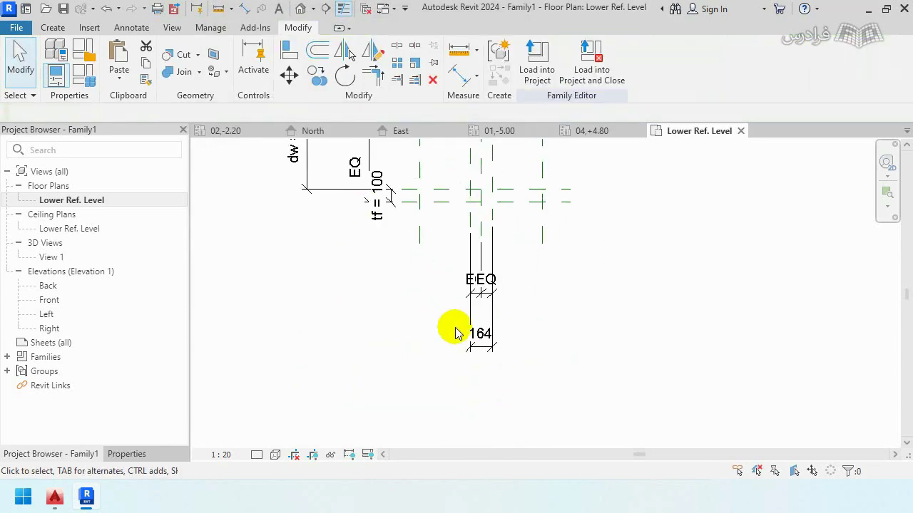
pyautogui.click(487, 303)
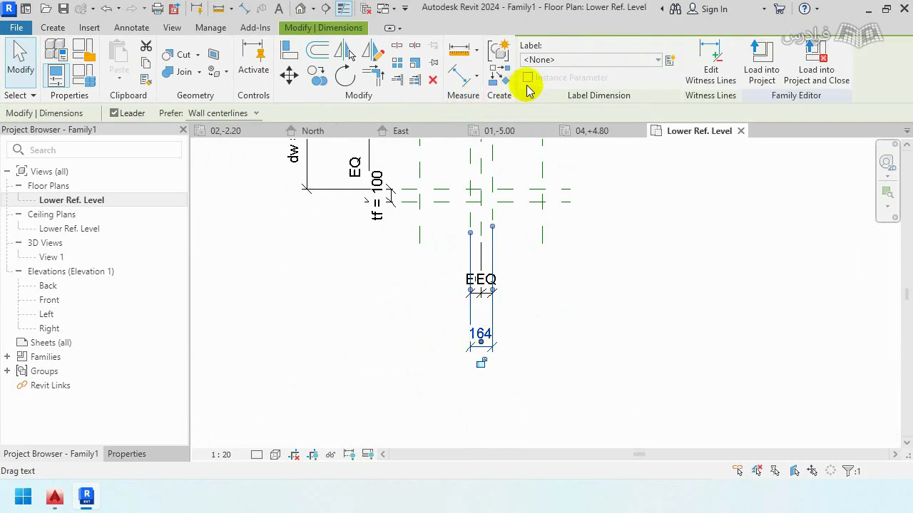
pyautogui.click(672, 62)
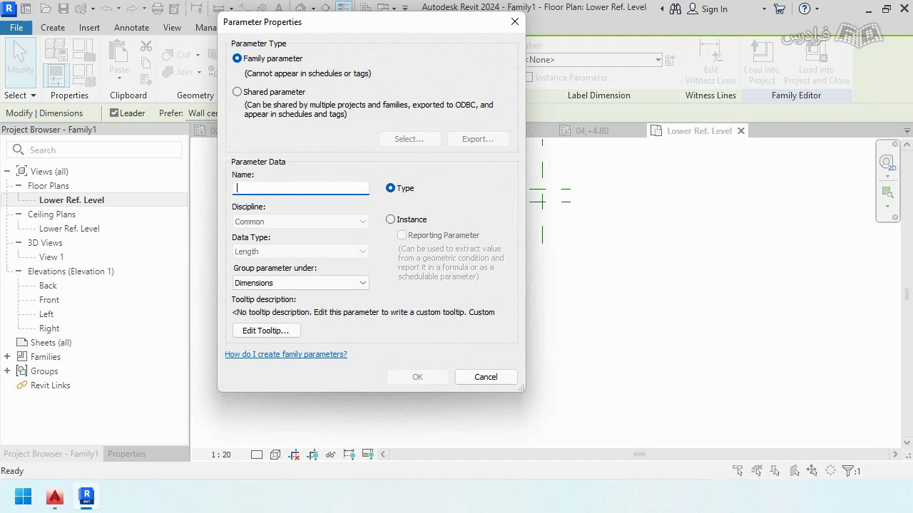
pyautogui.write('tw')
pyautogui.click(417, 377)
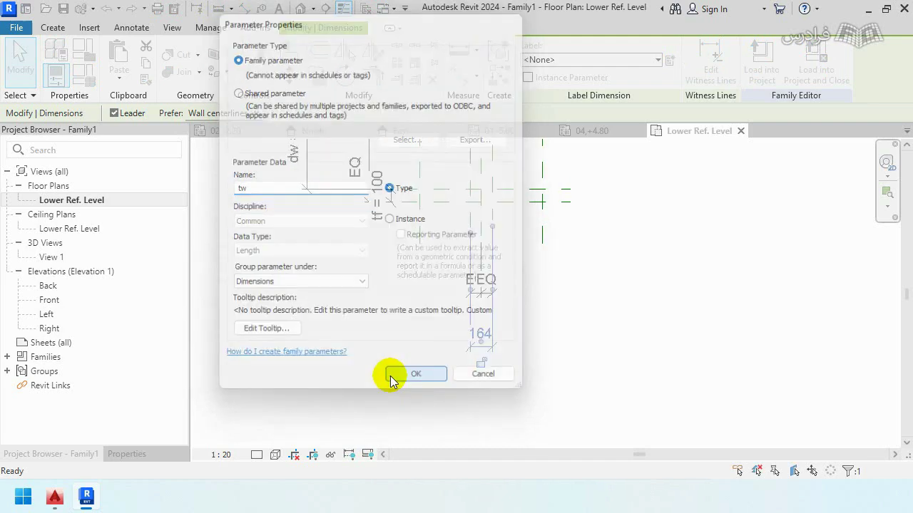
pyautogui.moveTo(305, 277); pyautogui.dragTo(326, 407, button='middle')
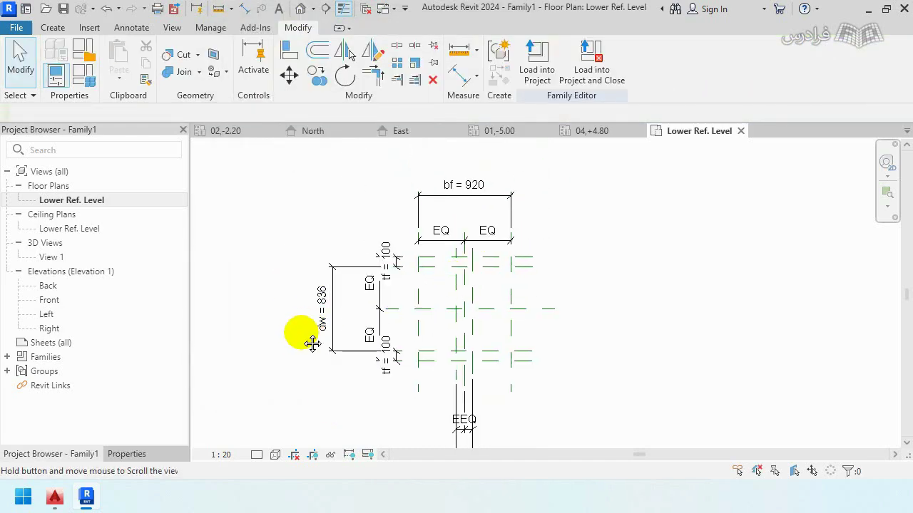
pyautogui.moveTo(305, 333); pyautogui.dragTo(315, 327, button='middle')
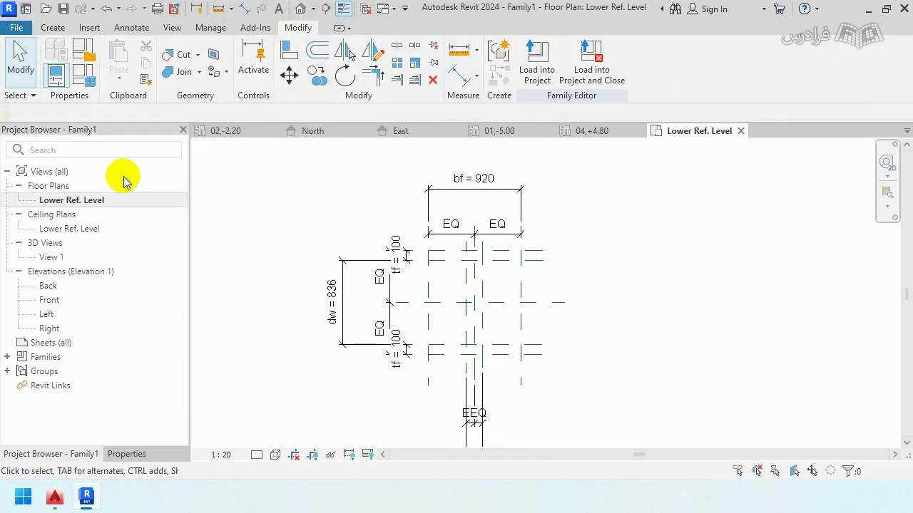
# Step: Start a new extrusion sketch and draw the top flange's outline edges along the reference planes
pyautogui.click(47, 28)
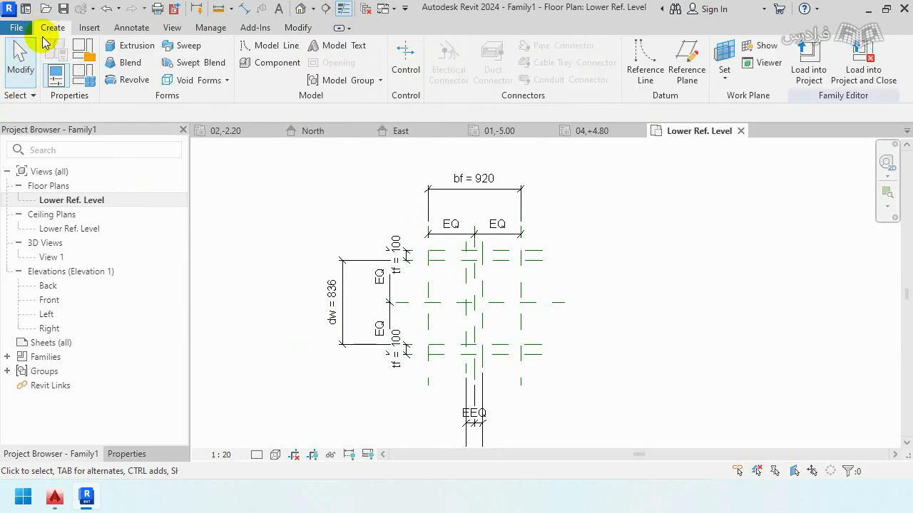
pyautogui.click(126, 47)
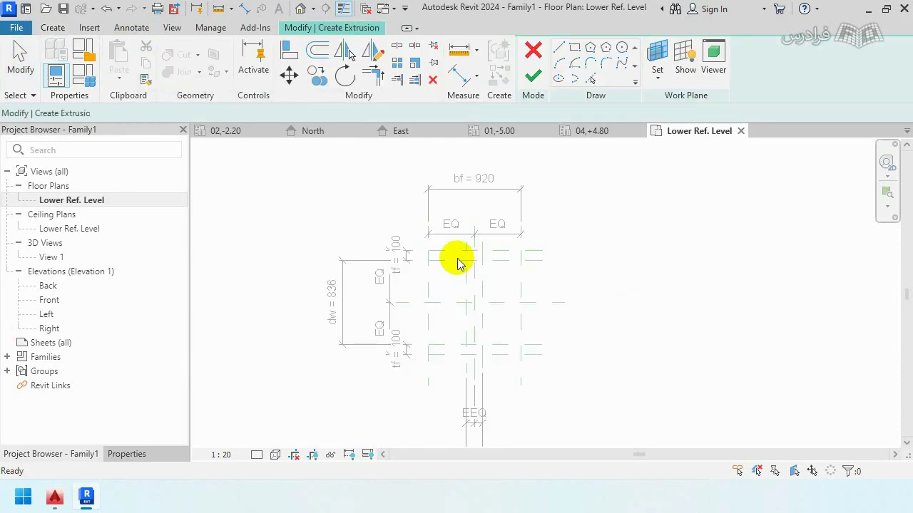
pyautogui.scroll(2, 435, 249)
pyautogui.scroll(1, 412, 246)
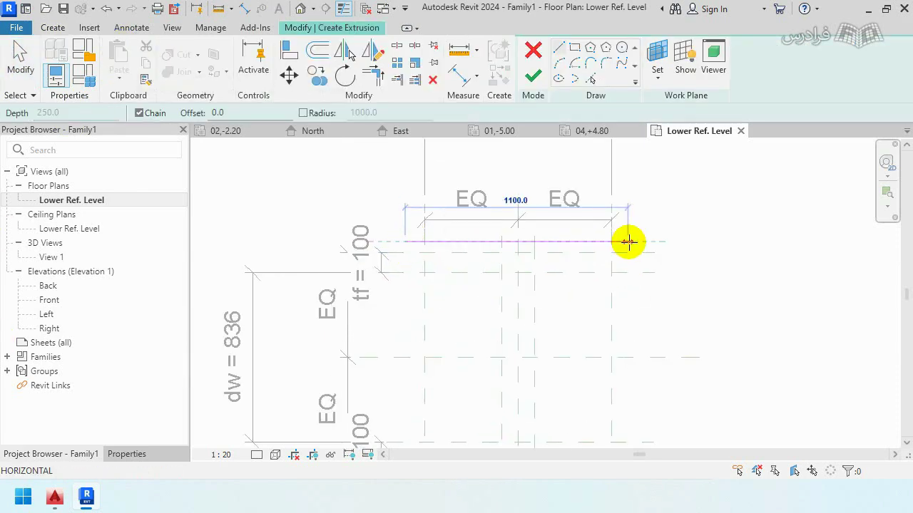
pyautogui.click(631, 242)
pyautogui.click(632, 288)
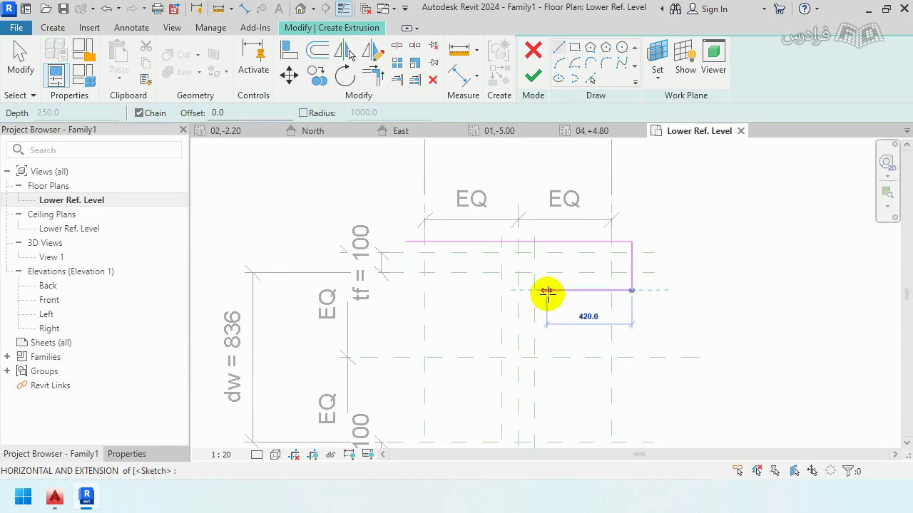
pyautogui.click(547, 289)
# Step: Draw the bottom flange and web edges to close the I-section sketch loop
pyautogui.scroll(-2, 562, 236)
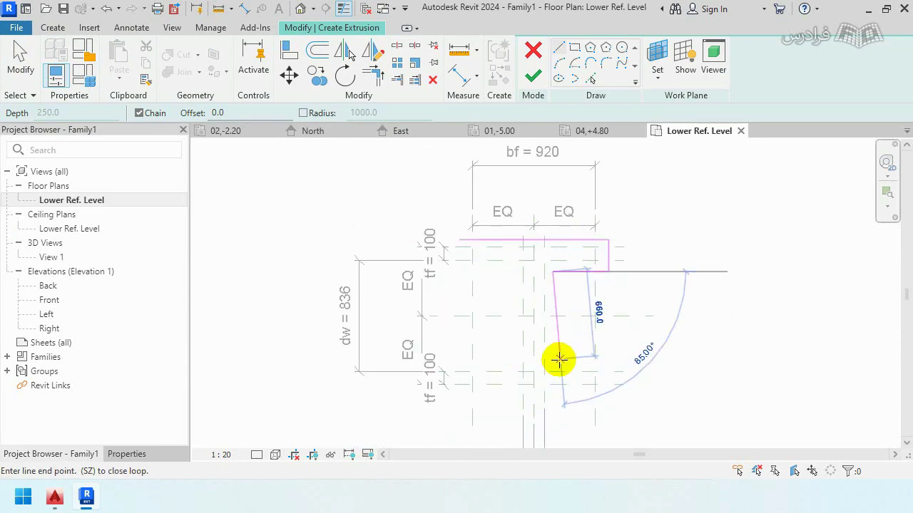
pyautogui.click(553, 362)
pyautogui.click(608, 362)
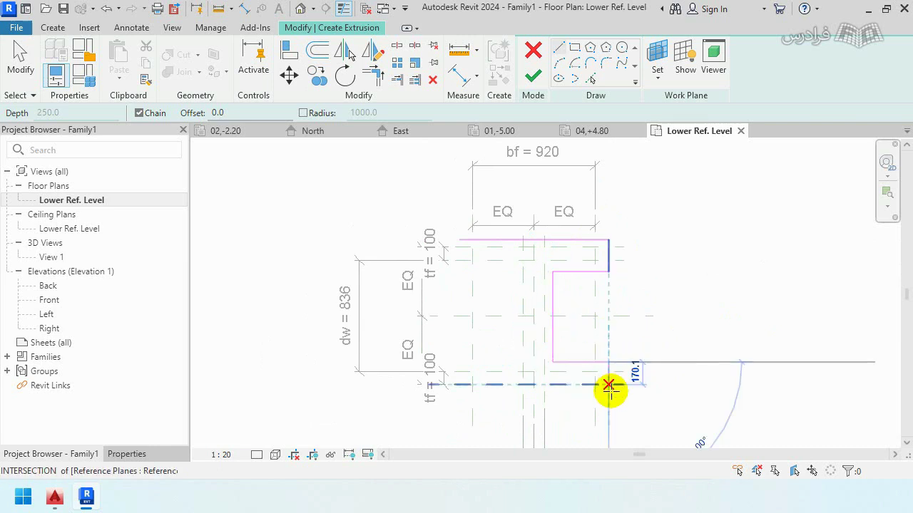
pyautogui.click(609, 399)
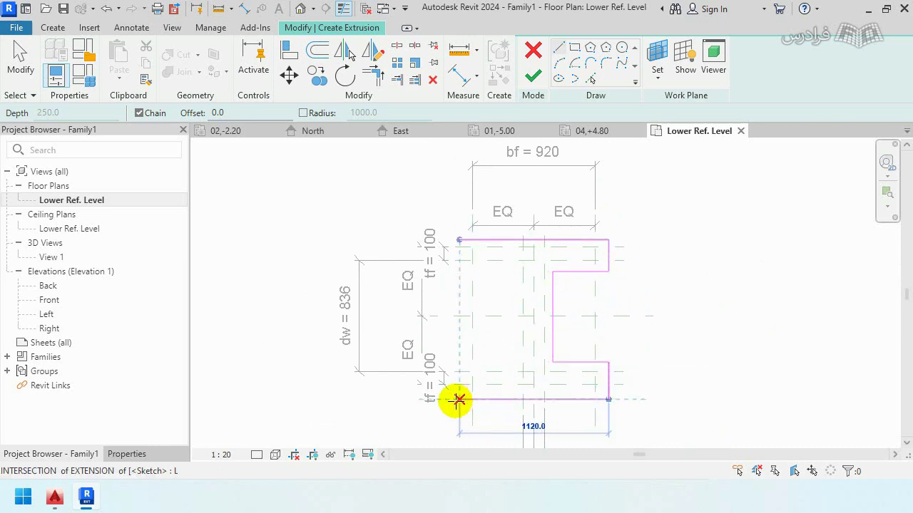
pyautogui.click(458, 400)
pyautogui.click(457, 362)
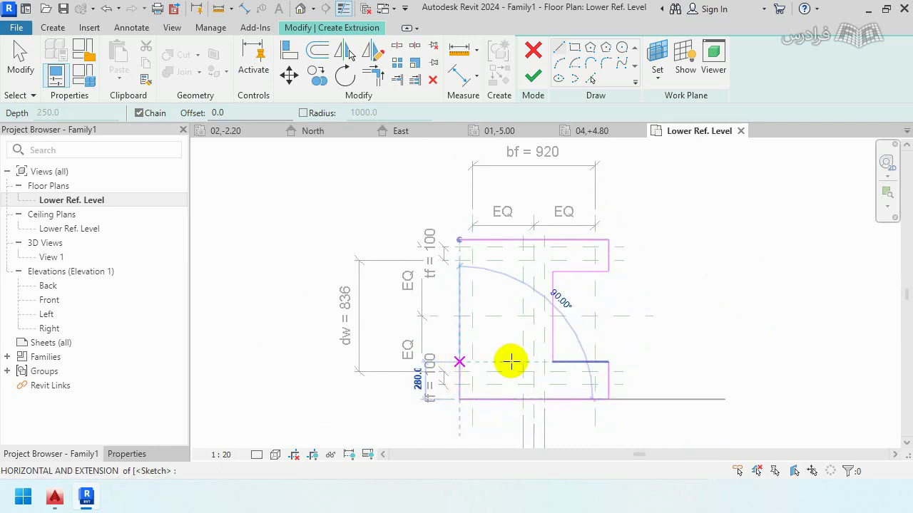
pyautogui.click(513, 272)
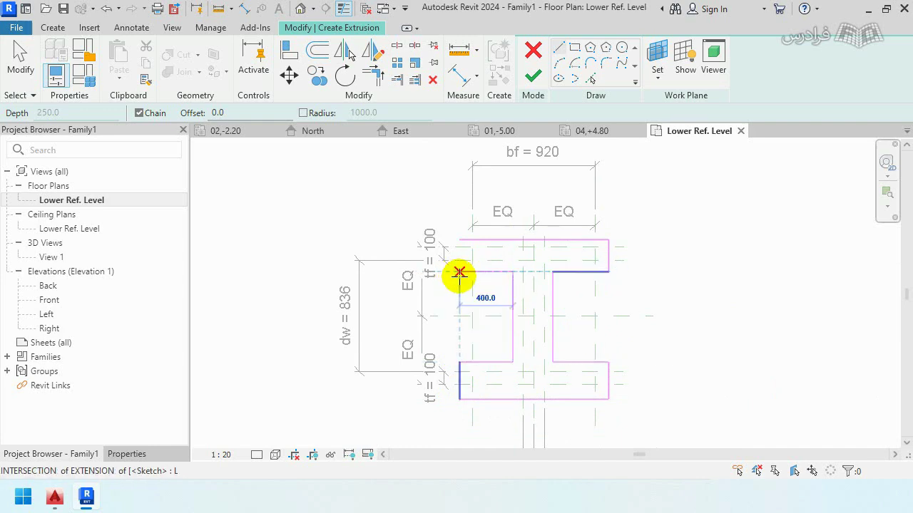
pyautogui.click(459, 272)
pyautogui.click(459, 240)
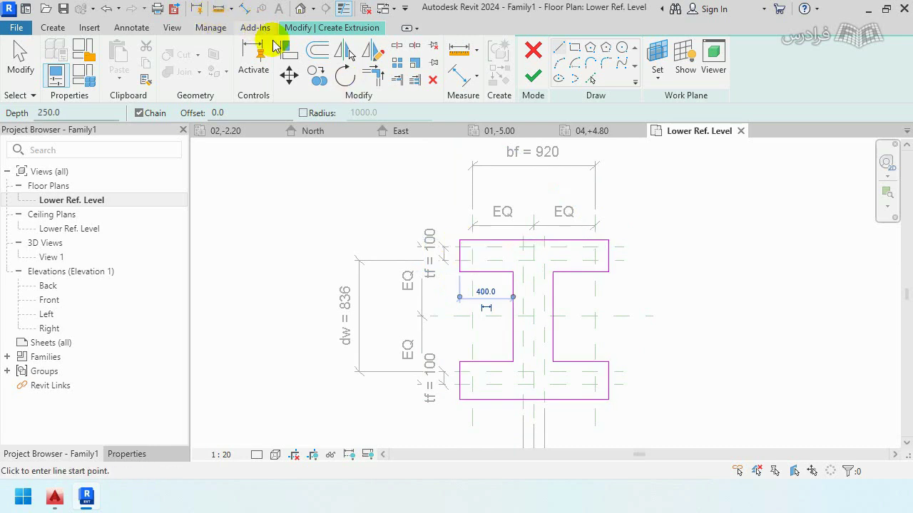
pyautogui.click(275, 44)
# Step: Align the top flange and web sketch edges to their reference planes and lock them
pyautogui.scroll(2, 492, 228)
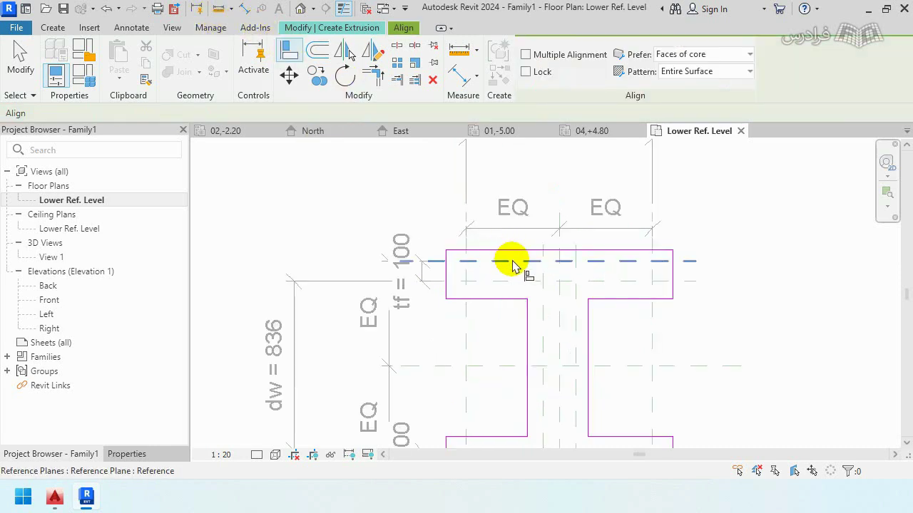
pyautogui.click(513, 252)
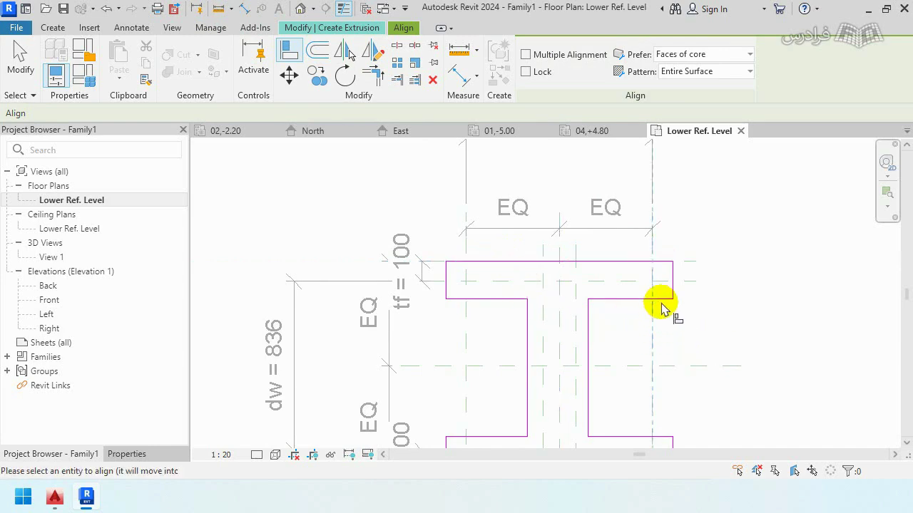
pyautogui.click(674, 283)
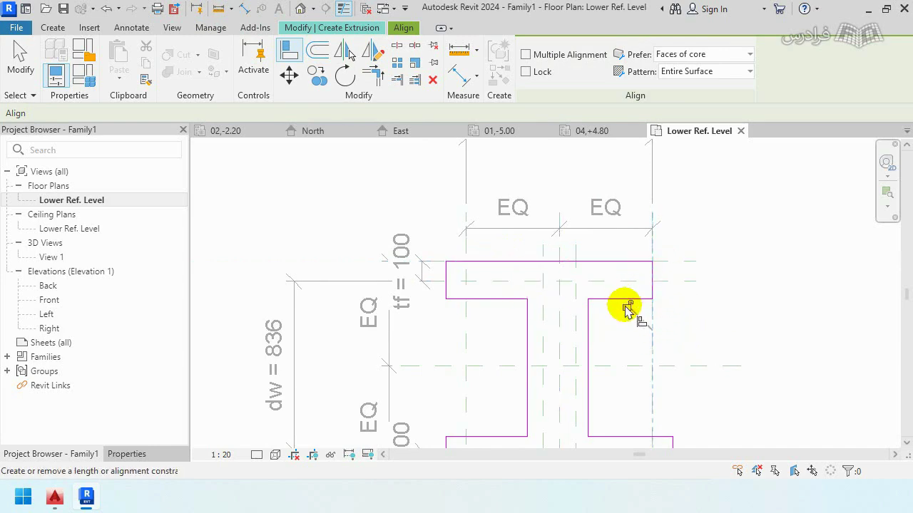
pyautogui.click(589, 324)
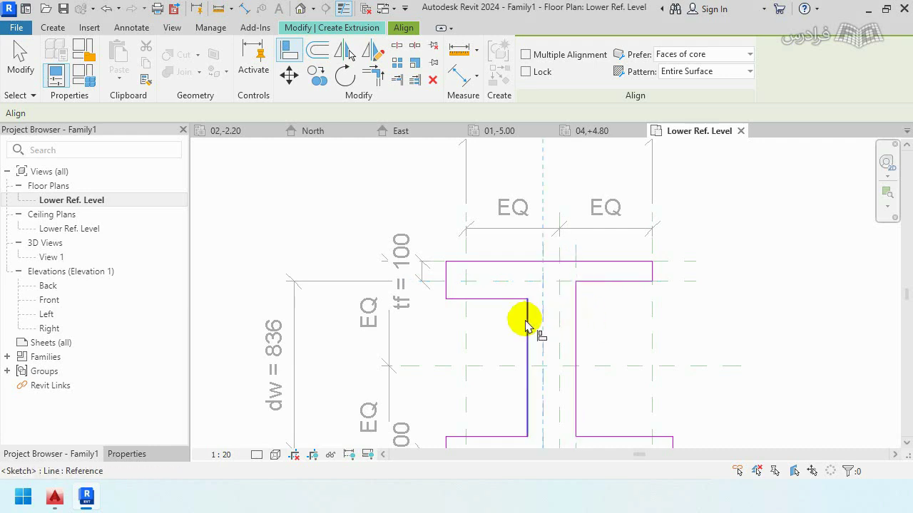
pyautogui.click(526, 327)
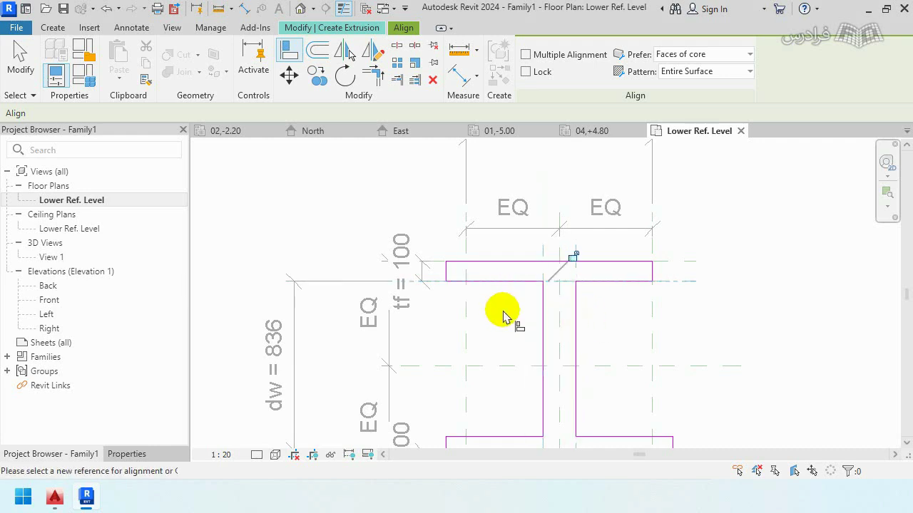
pyautogui.click(573, 256)
# Step: Align and lock the bottom flange's inner and outer edges to their reference planes
pyautogui.moveTo(418, 421); pyautogui.dragTo(434, 258, button='middle')
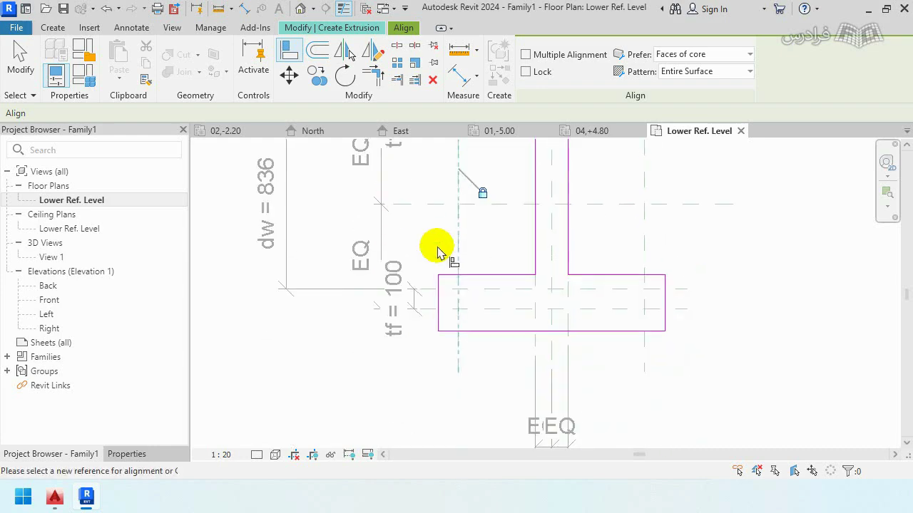
pyautogui.click(497, 275)
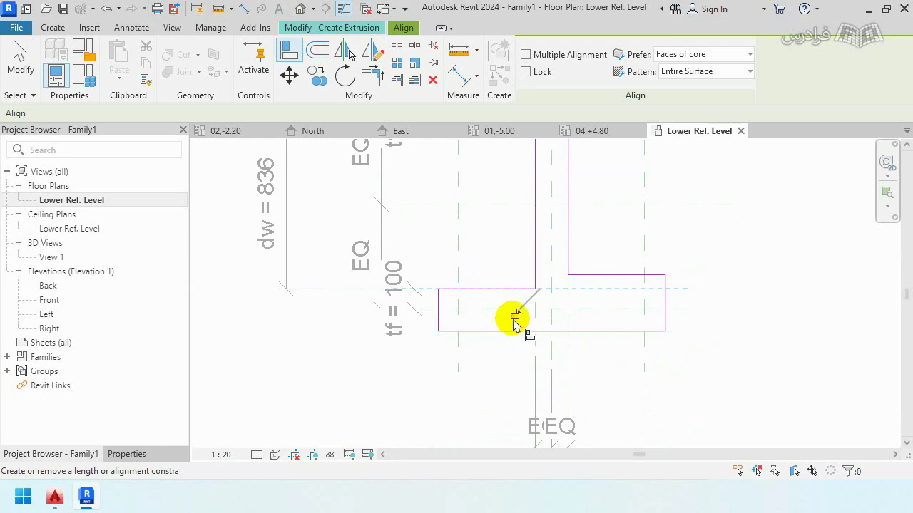
pyautogui.click(515, 315)
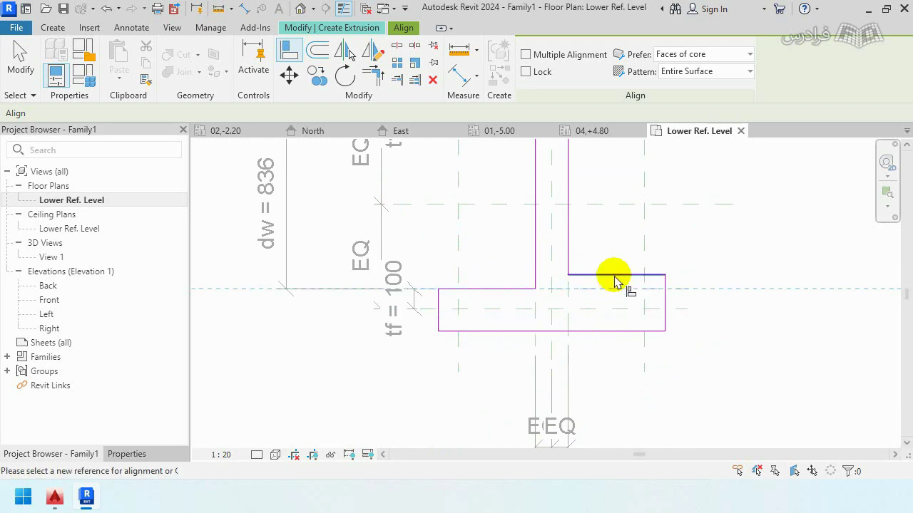
pyautogui.click(615, 276)
pyautogui.click(514, 314)
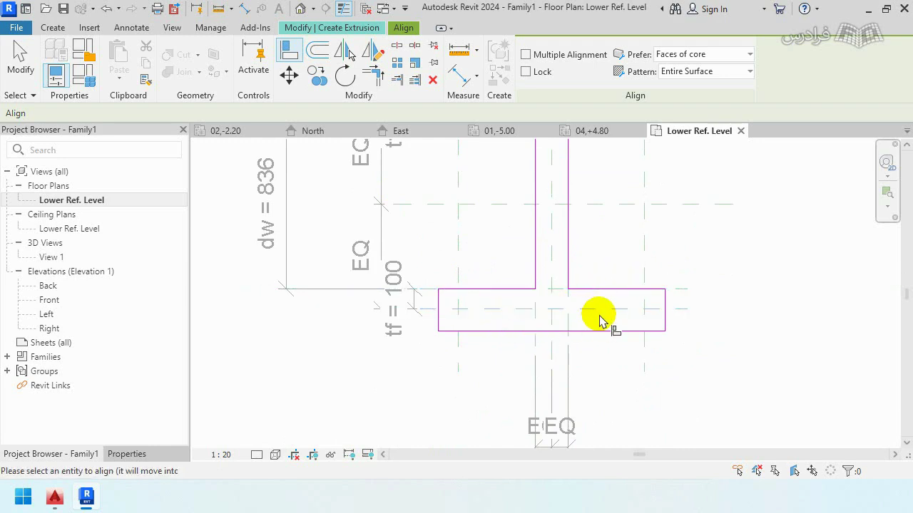
pyautogui.click(594, 330)
pyautogui.click(564, 284)
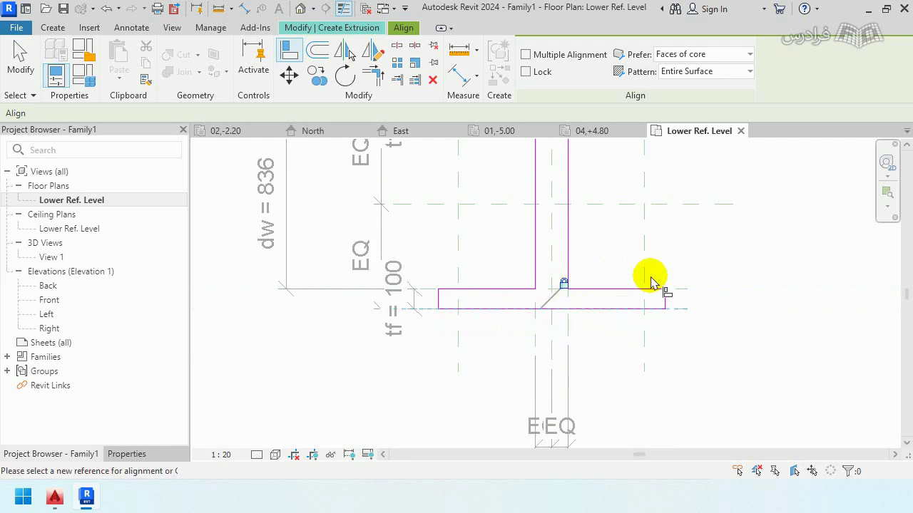
# Step: Align and lock the flange end to its reference plane, then finish the extrusion sketch
pyautogui.click(646, 278)
pyautogui.click(665, 298)
pyautogui.click(459, 242)
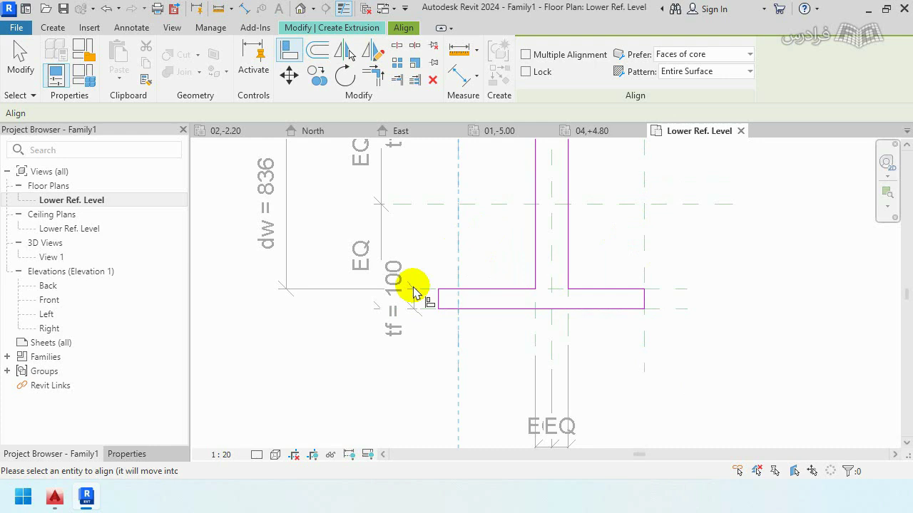
pyautogui.click(482, 280)
pyautogui.scroll(-3, 476, 293)
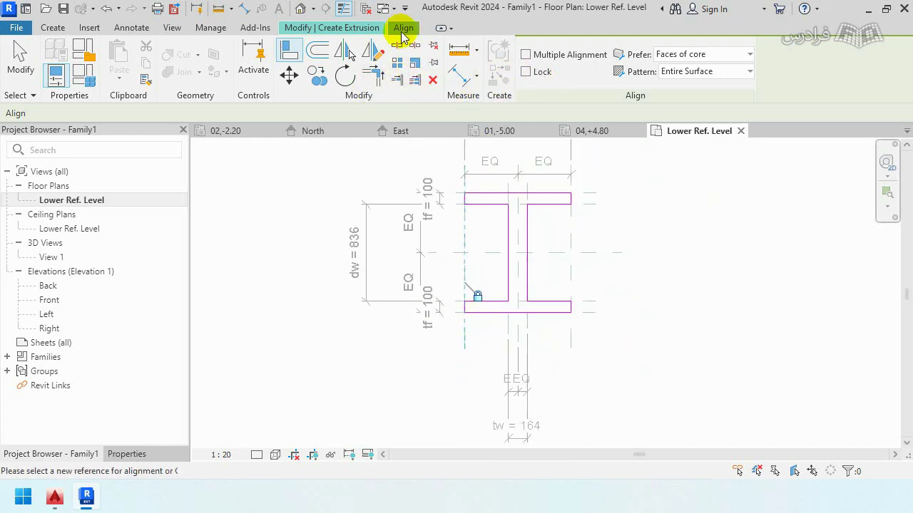
pyautogui.click(364, 29)
pyautogui.click(535, 74)
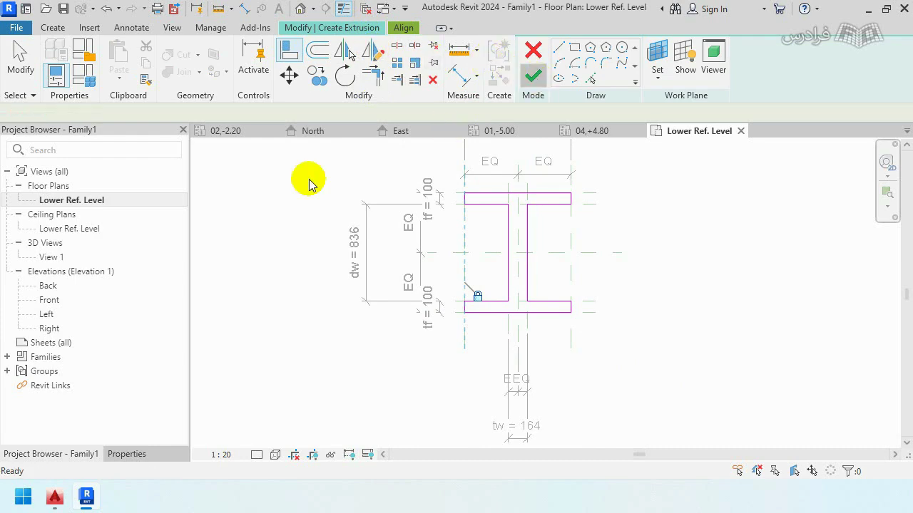
# Step: Switch the view to Shaded, centre the I-section, and open Family Types
pyautogui.click(261, 243)
pyautogui.scroll(-1, 249, 300)
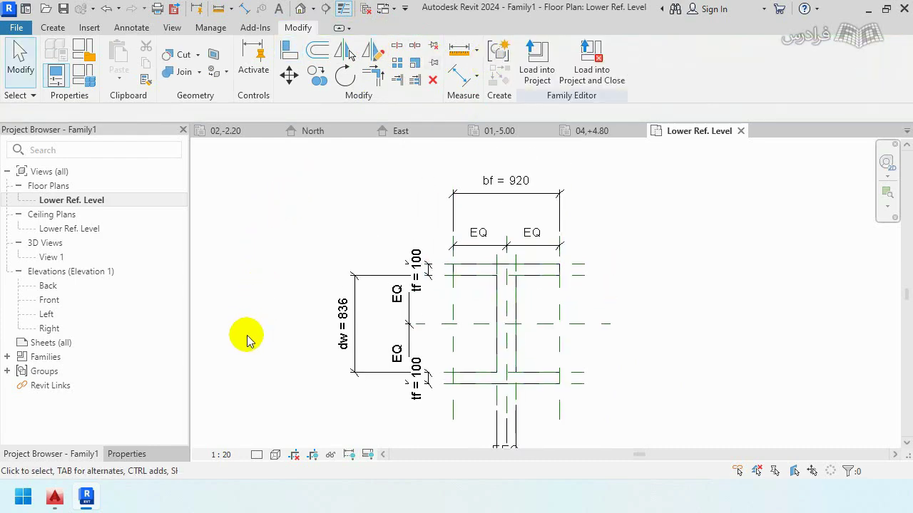
pyautogui.click(276, 455)
pyautogui.click(275, 396)
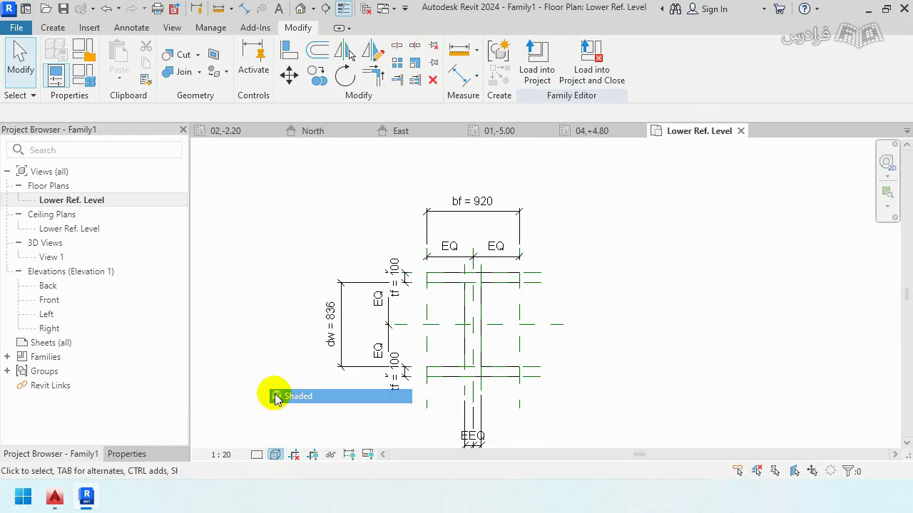
pyautogui.moveTo(261, 340); pyautogui.dragTo(289, 326, button='middle')
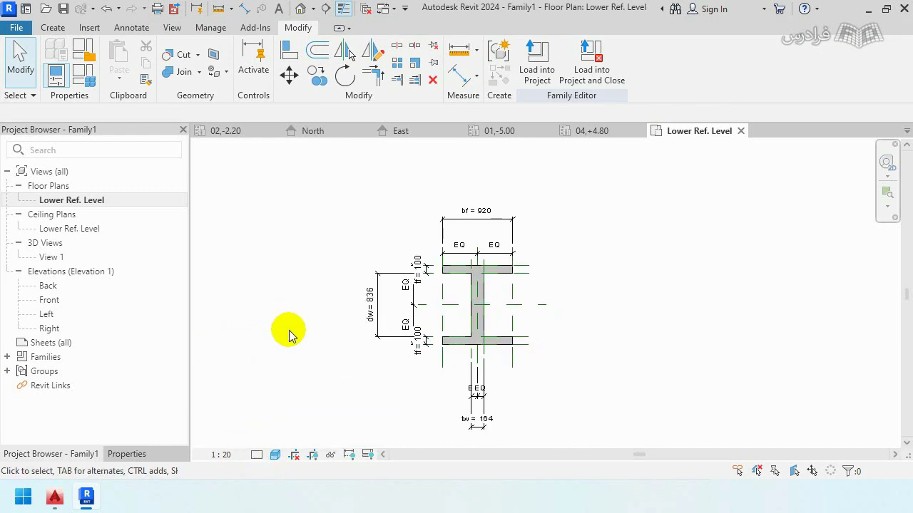
pyautogui.moveTo(392, 423); pyautogui.dragTo(399, 372, button='middle')
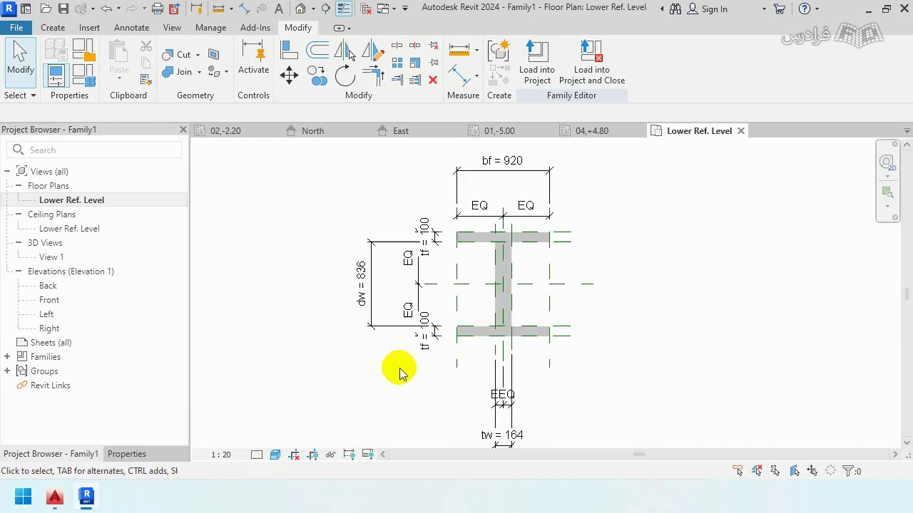
pyautogui.click(90, 82)
pyautogui.write('20')
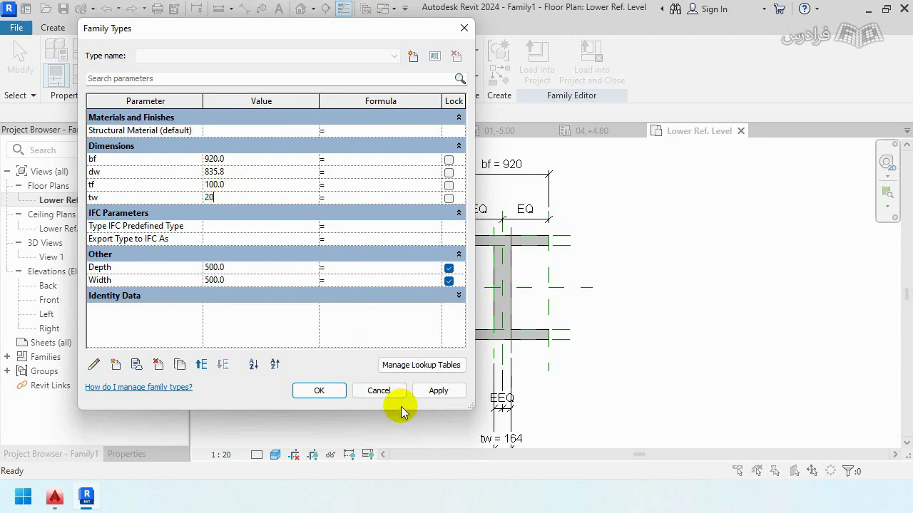
# Step: Set tw to 20, tf to 30, bf to 350 and dw to 400, then apply with OK
pyautogui.click(438, 390)
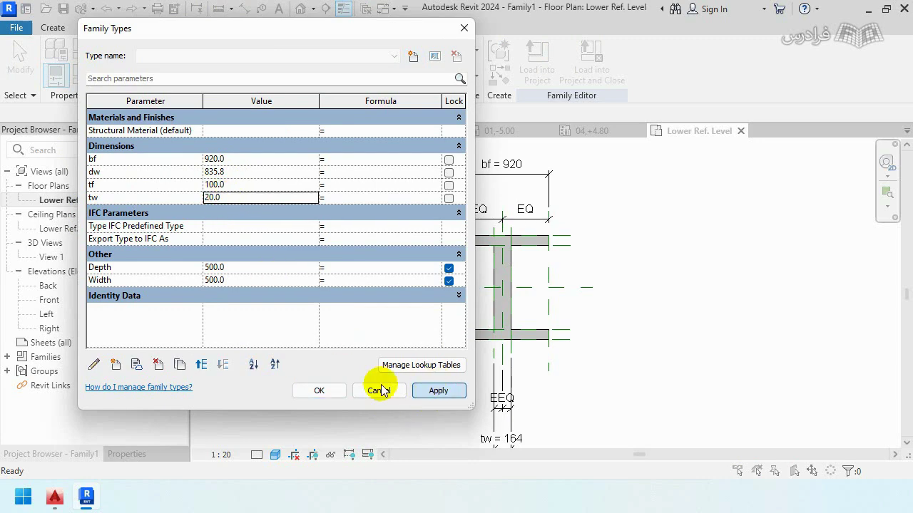
pyautogui.click(269, 190)
pyautogui.write('30')
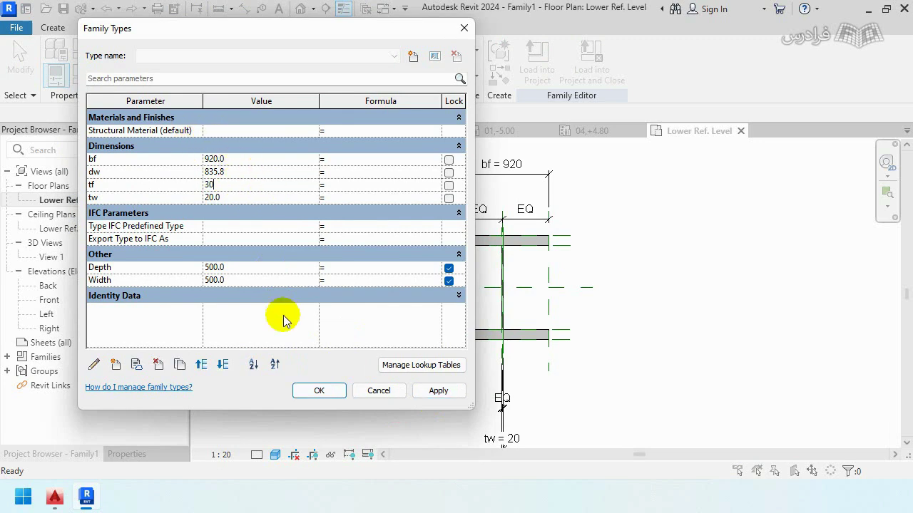
pyautogui.click(438, 391)
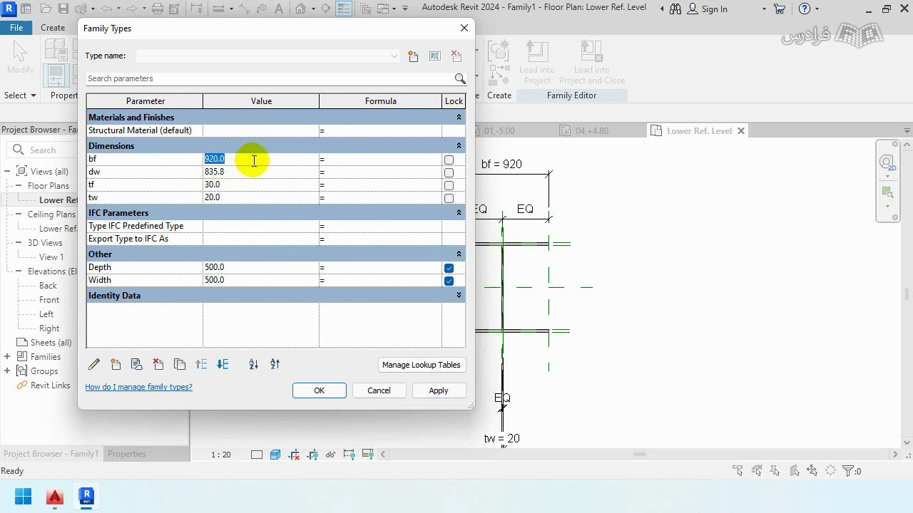
pyautogui.click(261, 159)
pyautogui.write('350')
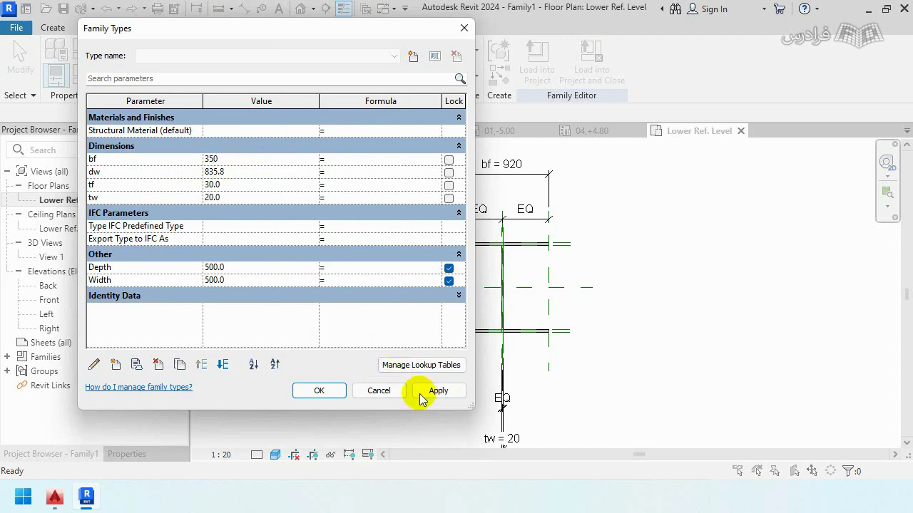
pyautogui.click(437, 390)
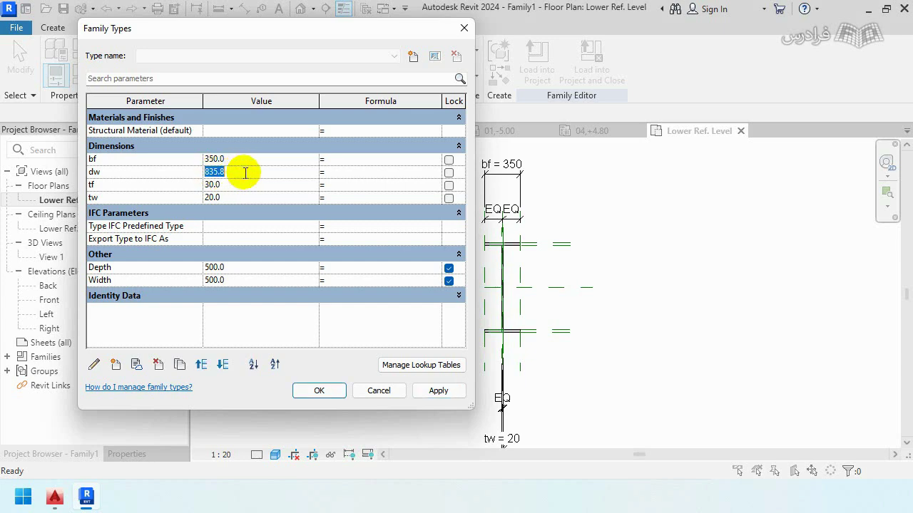
pyautogui.click(261, 172)
pyautogui.write('400')
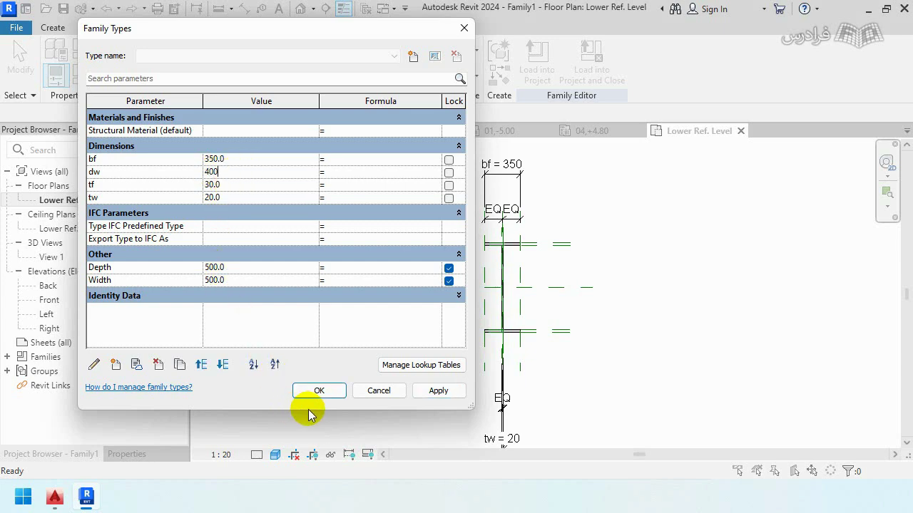
pyautogui.click(311, 392)
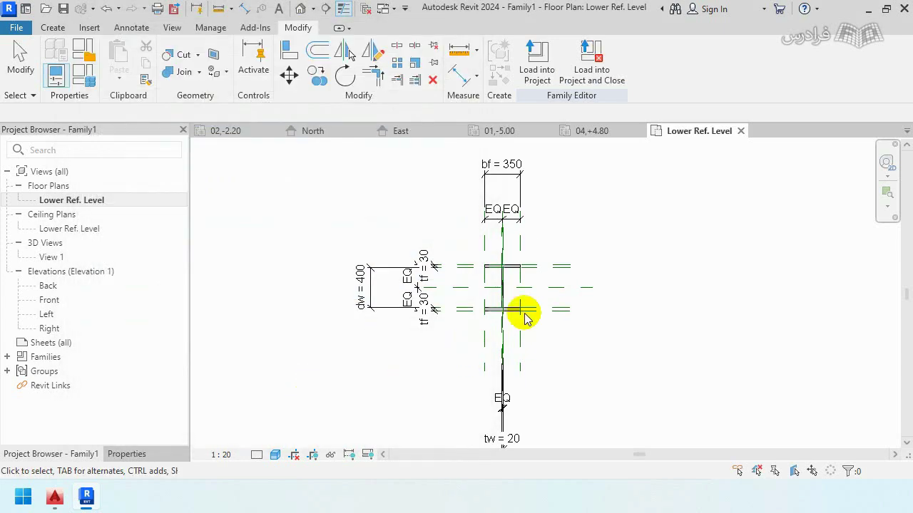
# Step: Open the family's default 3D view and display the I-section extrusion in Shaded style
pyautogui.scroll(4, 526, 309)
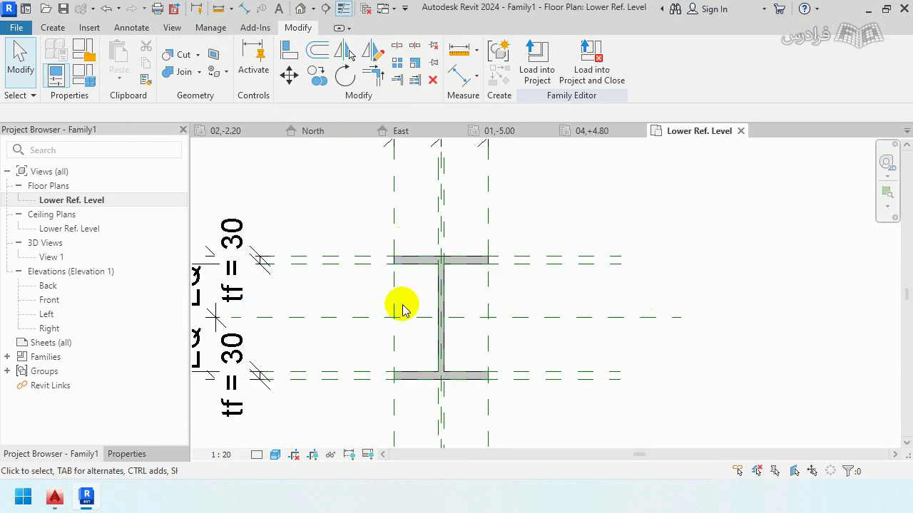
pyautogui.scroll(-3, 609, 204)
pyautogui.scroll(2, 444, 271)
pyautogui.scroll(1, 471, 293)
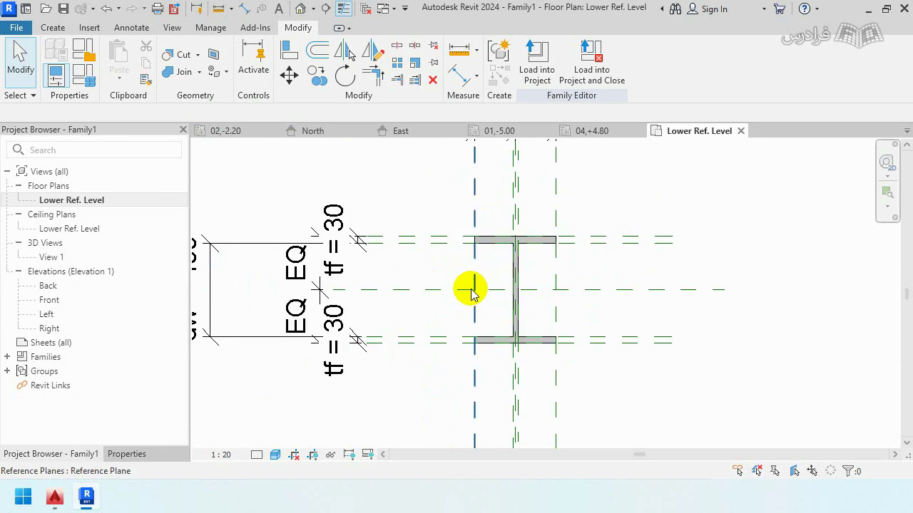
pyautogui.scroll(-2, 531, 256)
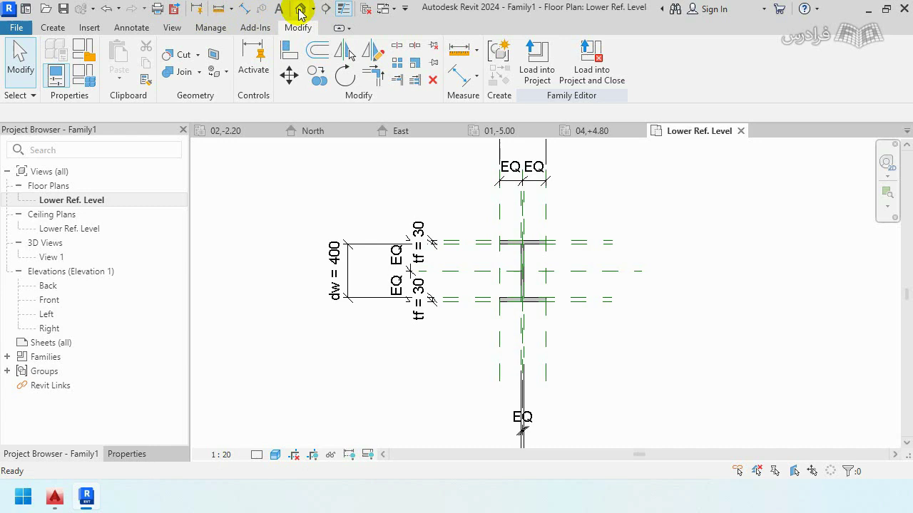
pyautogui.click(300, 13)
pyautogui.scroll(-2, 317, 308)
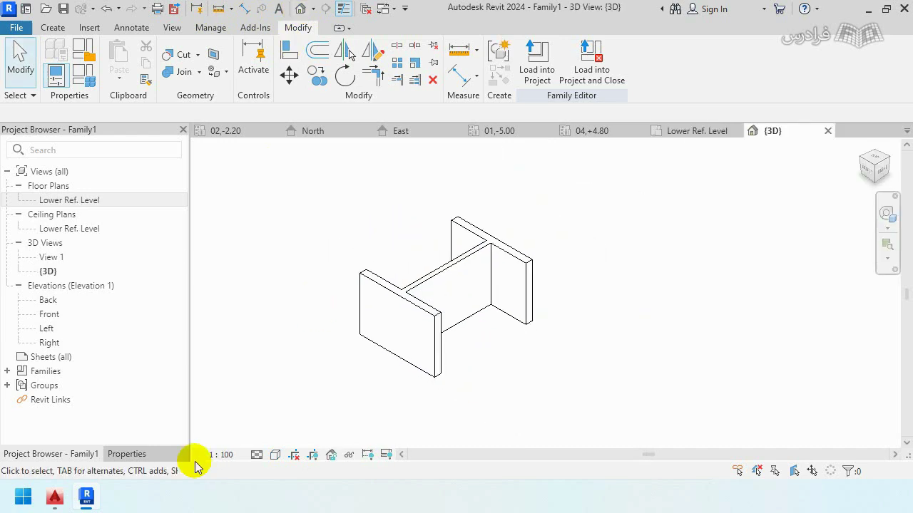
pyautogui.click(276, 455)
pyautogui.click(278, 396)
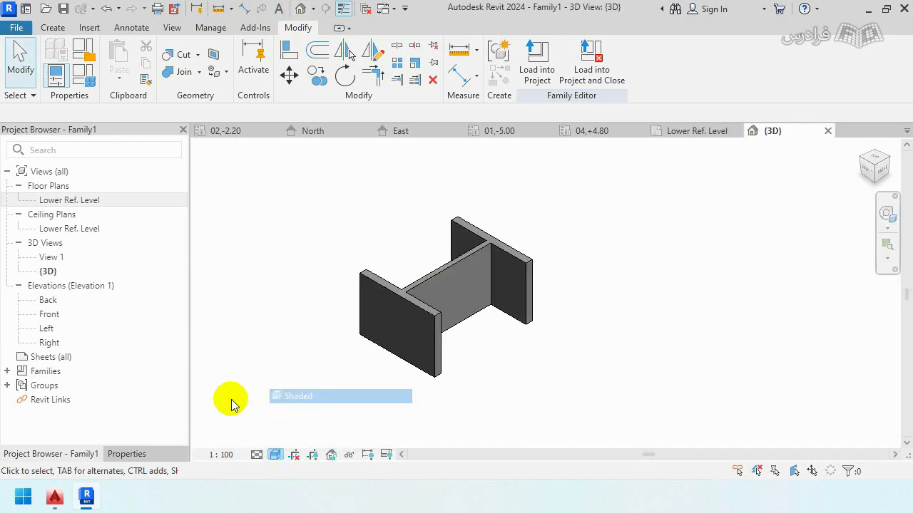
# Step: Open the Front elevation and zoom out to show the extrusion and Upper Ref Level at 4000
pyautogui.doubleClick(47, 316)
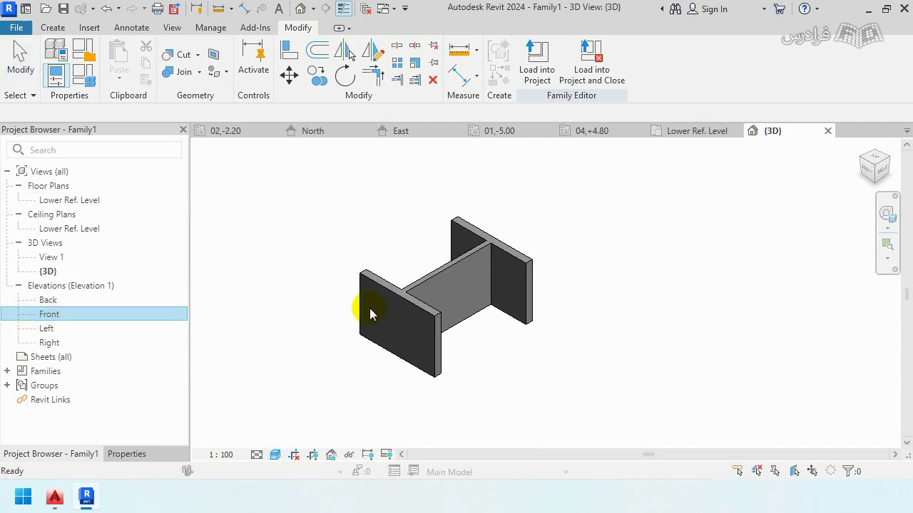
pyautogui.scroll(2, 501, 396)
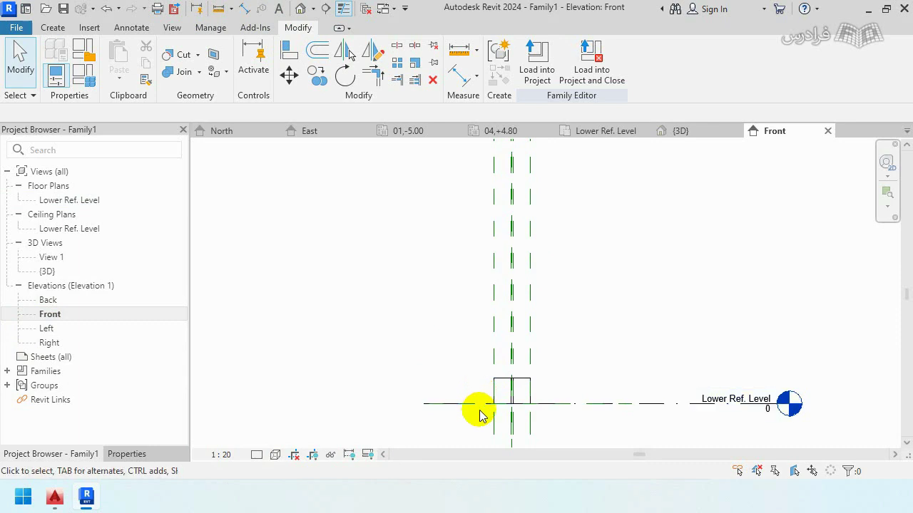
pyautogui.scroll(-2, 421, 357)
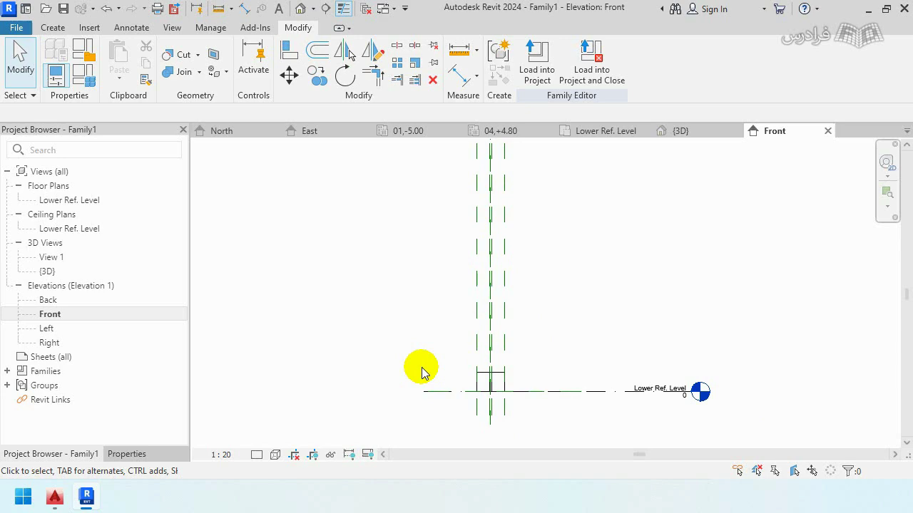
pyautogui.scroll(-2, 422, 371)
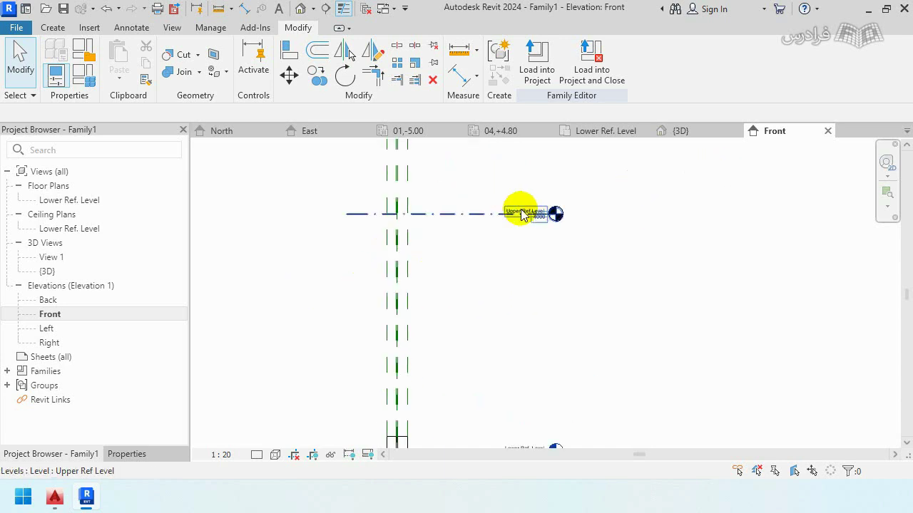
pyautogui.scroll(3, 528, 210)
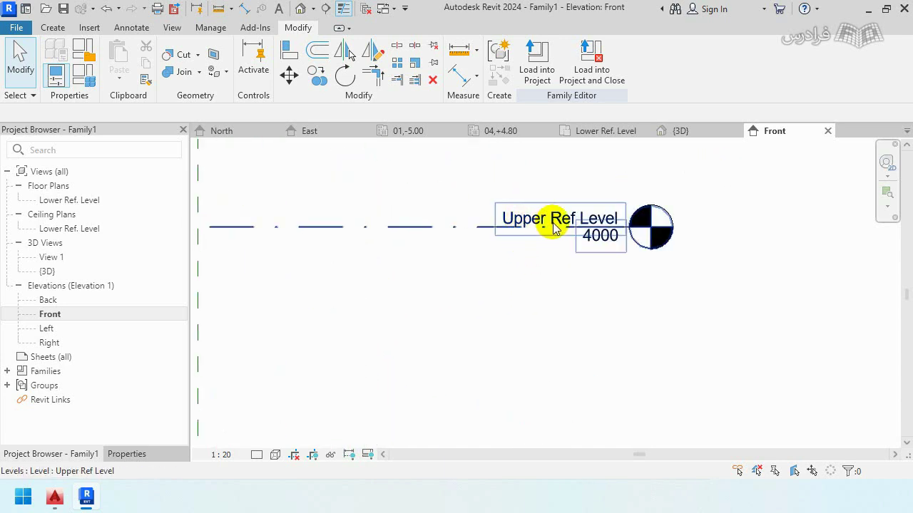
pyautogui.scroll(-2, 734, 236)
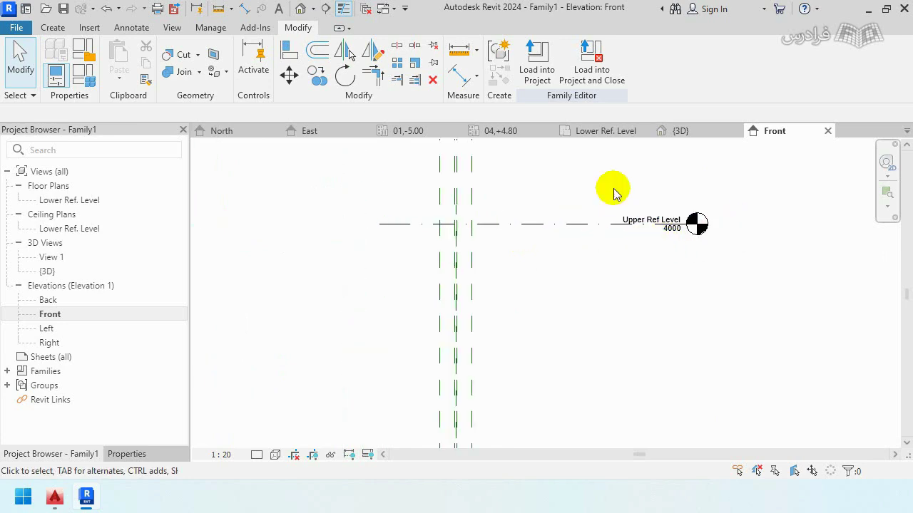
pyautogui.scroll(-2, 614, 193)
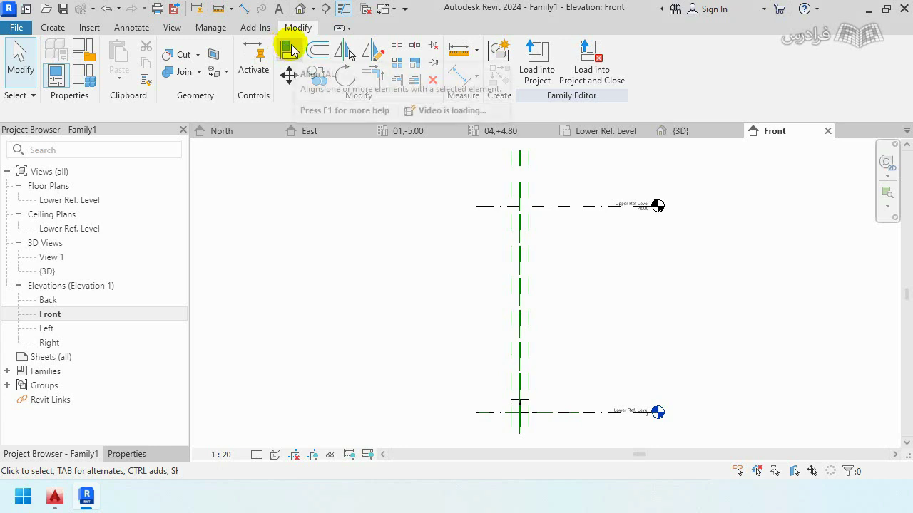
# Step: Align the extrusion's top edge to the Upper Ref Level
pyautogui.click(291, 50)
pyautogui.click(491, 207)
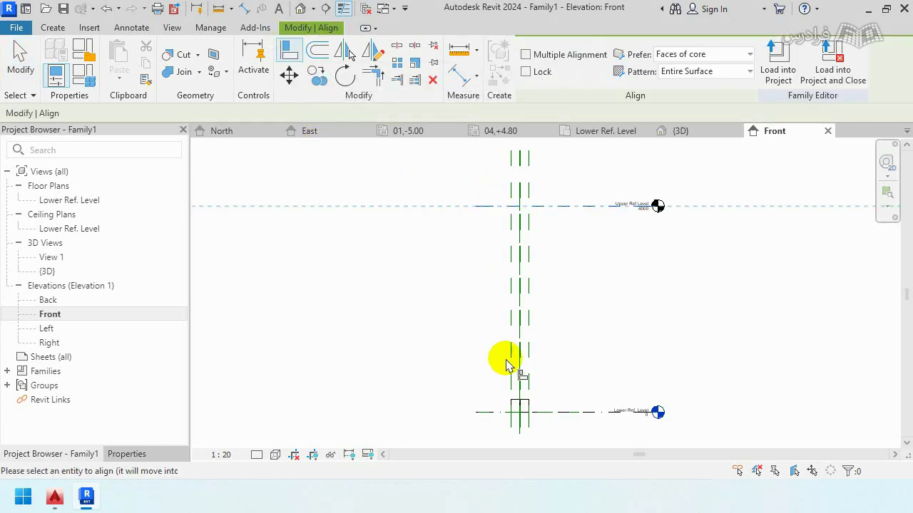
pyautogui.click(519, 405)
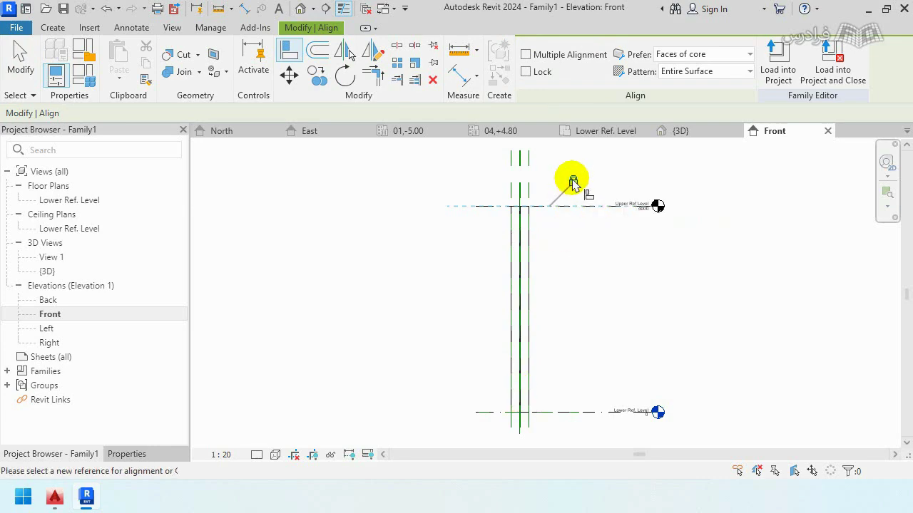
pyautogui.click(15, 69)
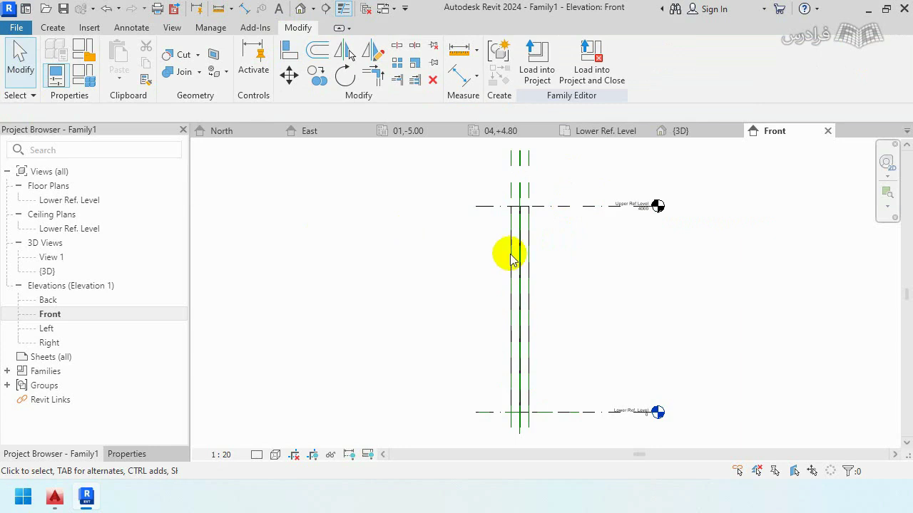
# Step: View the full-height I-section column centred in the default 3D view
pyautogui.scroll(2, 613, 246)
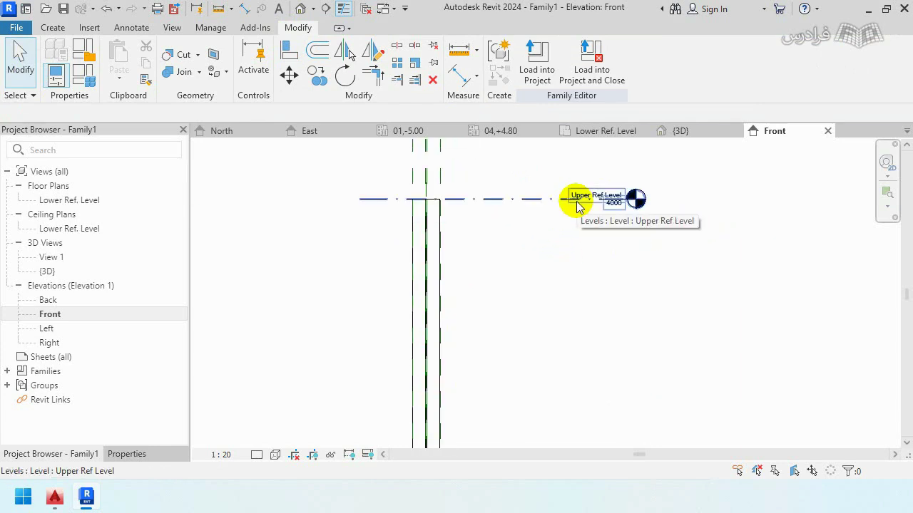
pyautogui.scroll(-2, 496, 182)
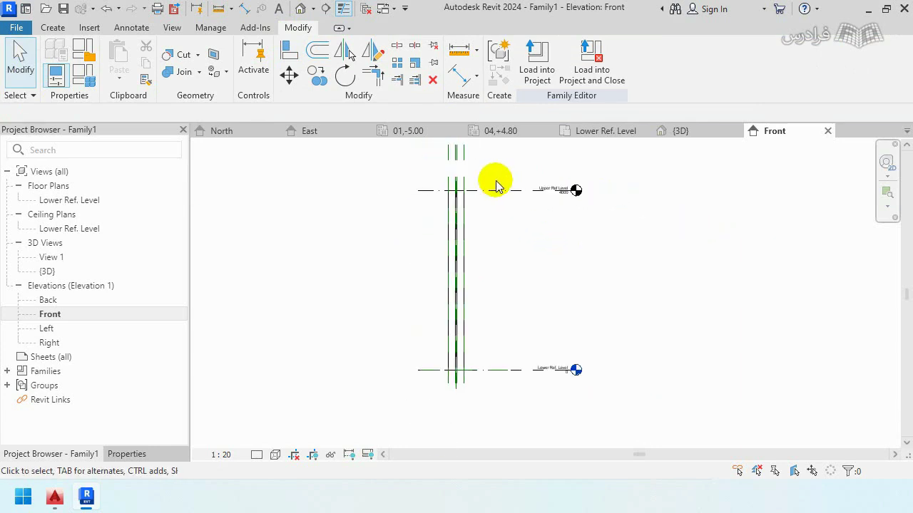
pyautogui.click(298, 8)
pyautogui.scroll(-2, 432, 316)
pyautogui.scroll(-1, 489, 336)
pyautogui.moveTo(361, 255)
pyautogui.mouseDown(button='middle')
pyautogui.moveTo(371, 333)
pyautogui.moveTo(363, 285)
pyautogui.mouseUp(button='middle')
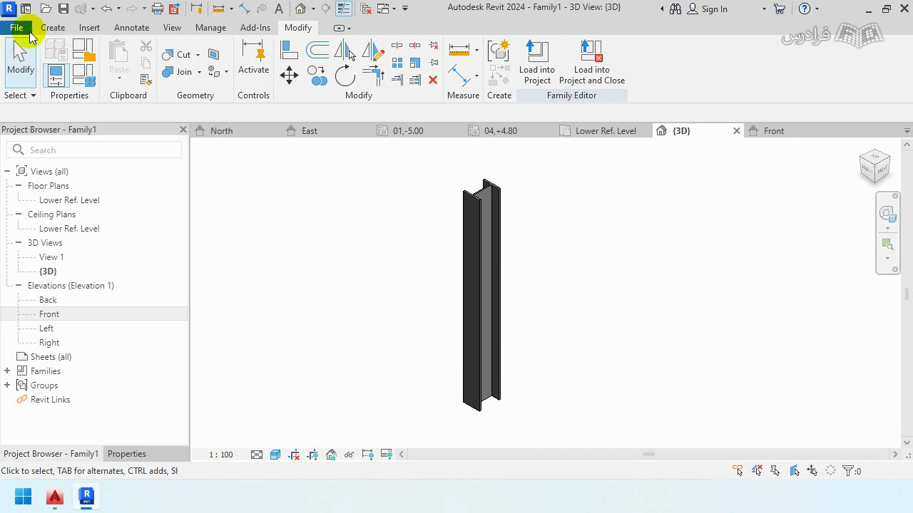
# Step: Save the family as a new file, creating a Family folder inside File and codes
pyautogui.click(63, 8)
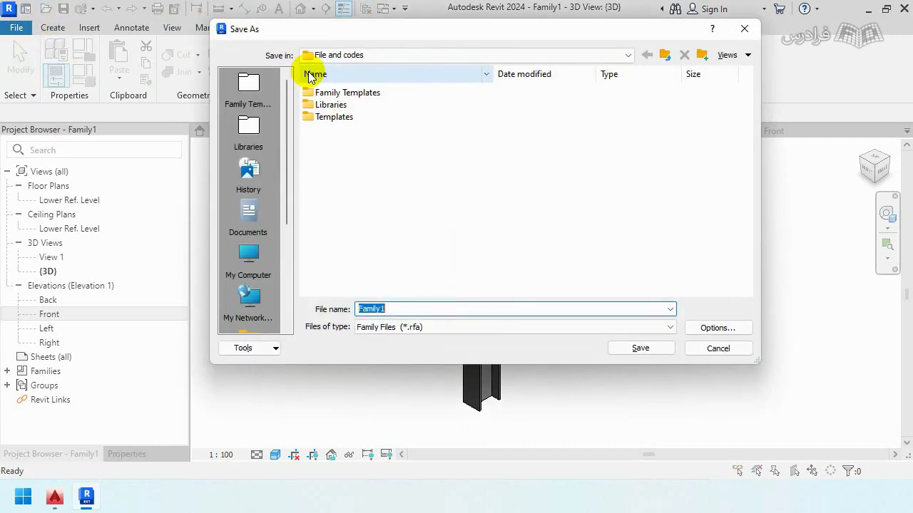
pyautogui.click(320, 57)
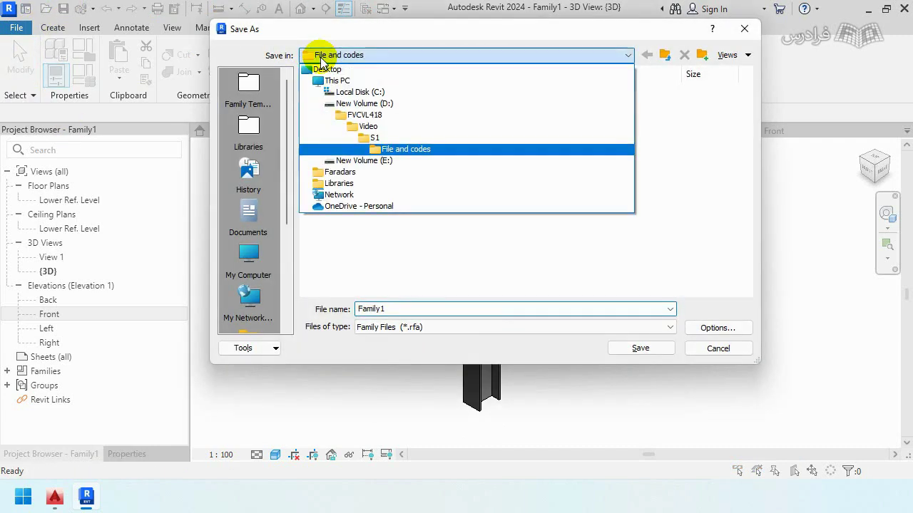
pyautogui.click(379, 150)
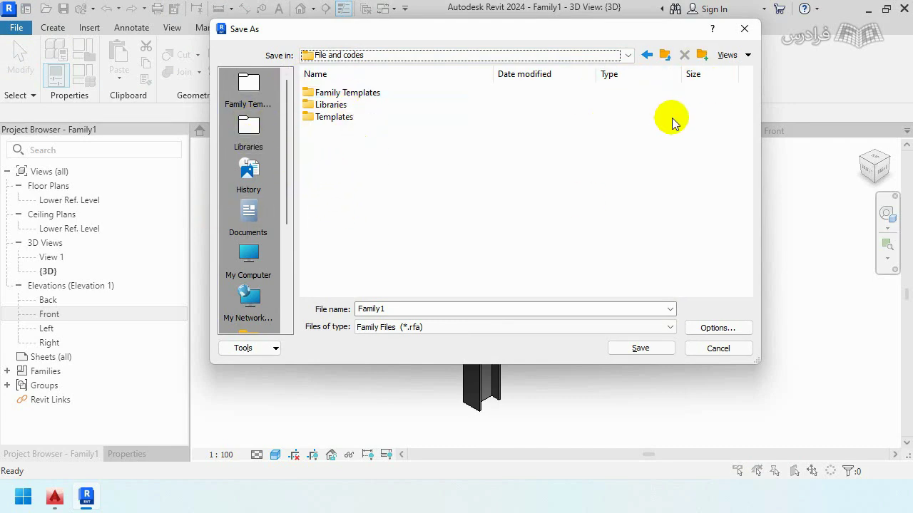
pyautogui.click(701, 55)
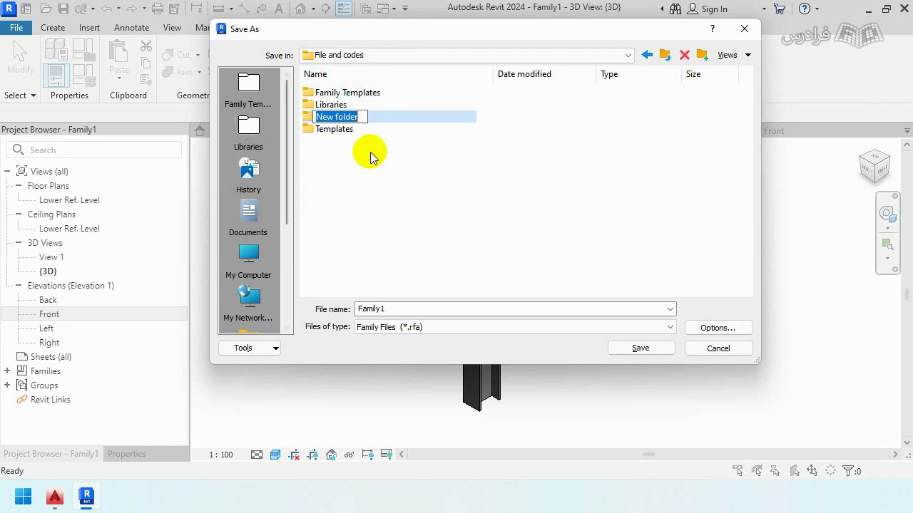
pyautogui.write('Fa')
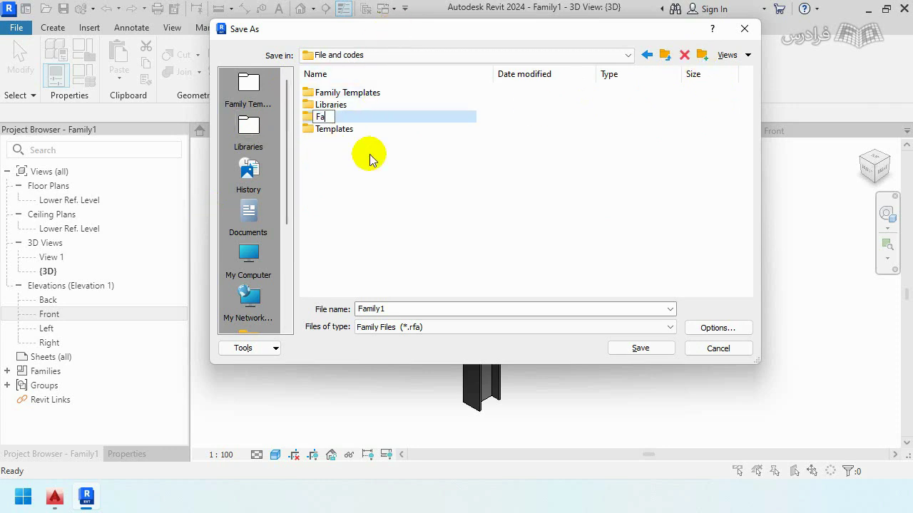
pyautogui.write('mily')
pyautogui.press('Return')
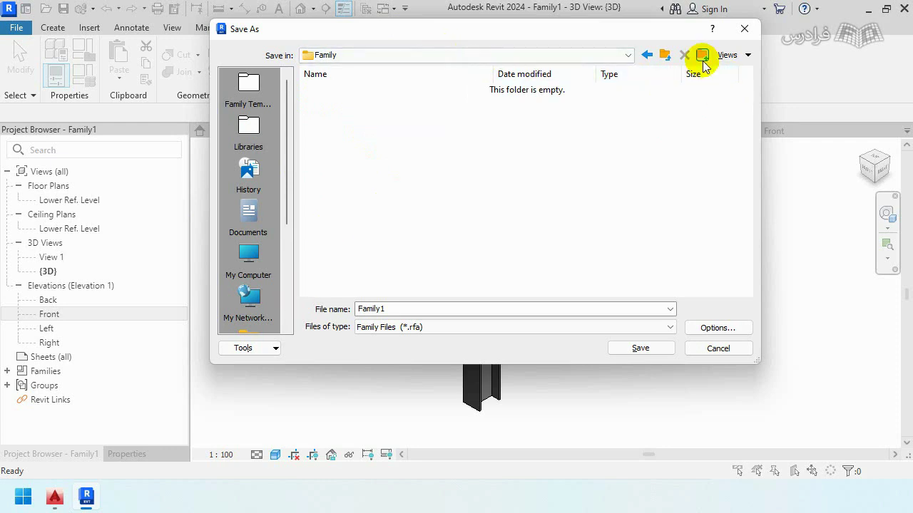
# Step: Create a Structural Column subfolder and save the family there as H Column1
pyautogui.click(643, 63)
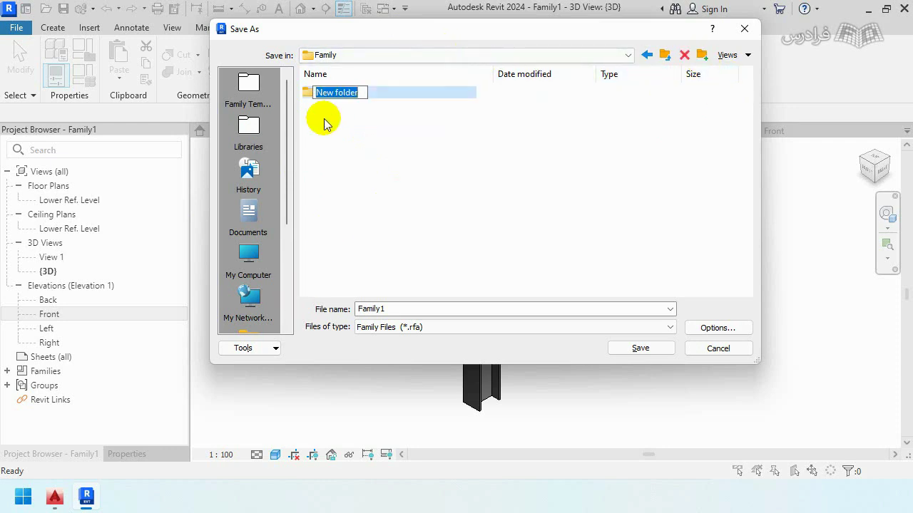
pyautogui.write('St')
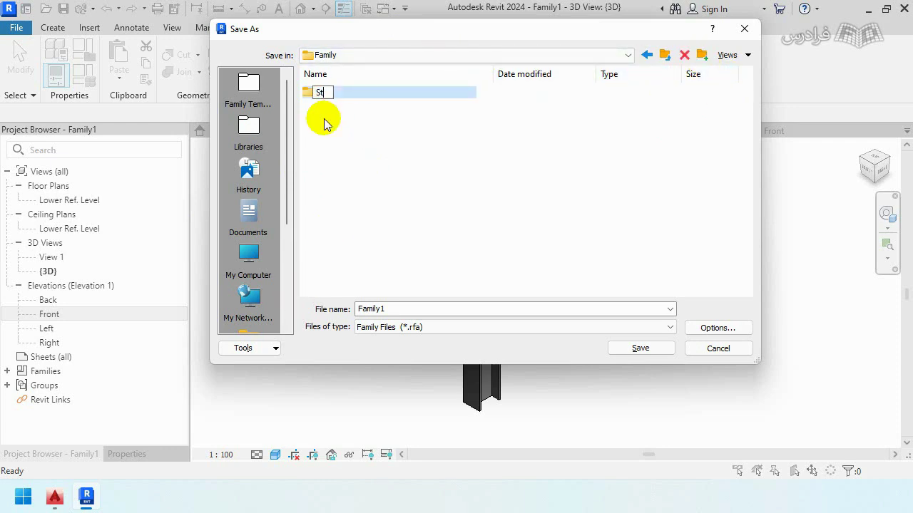
pyautogui.write('ructural Col')
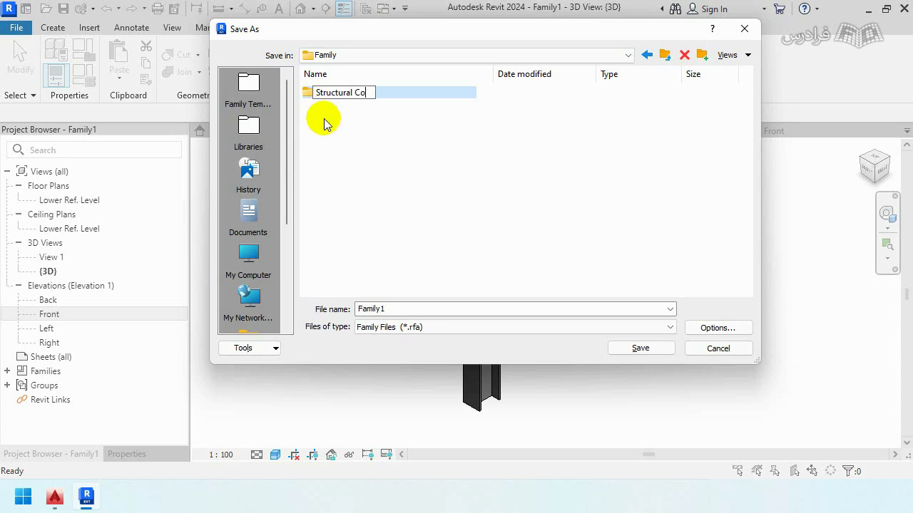
pyautogui.write('umn')
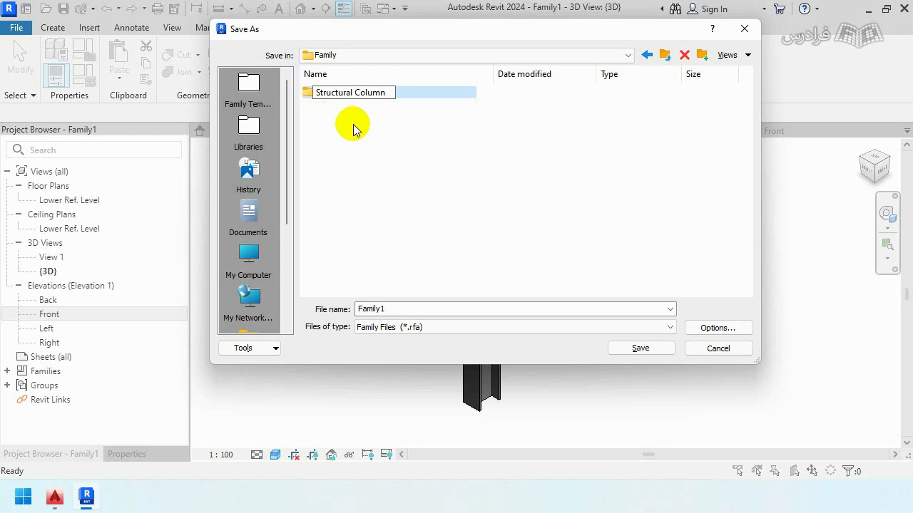
pyautogui.press('Return')
pyautogui.press('Return')
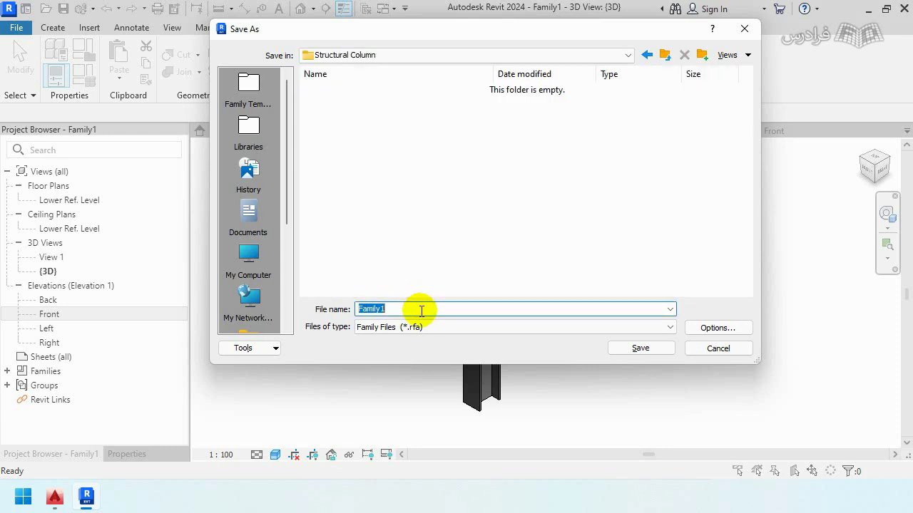
pyautogui.write('H Column1')
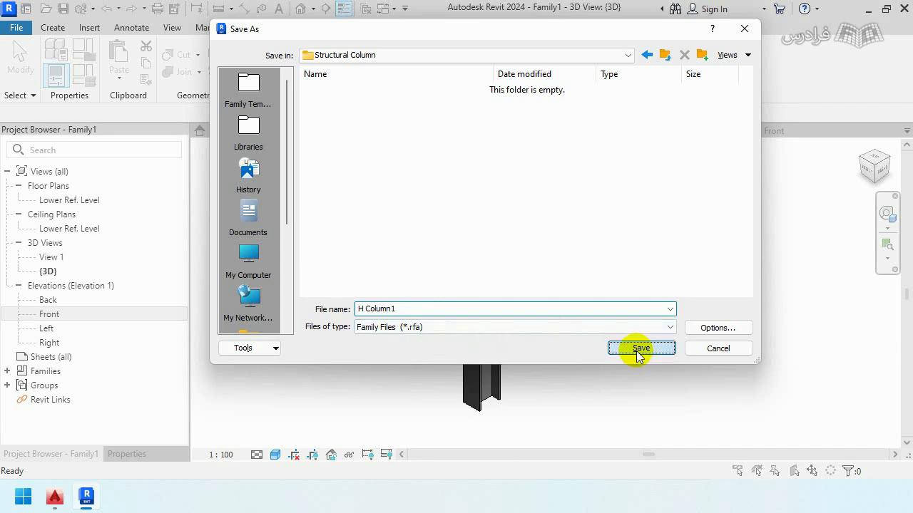
pyautogui.click(638, 349)
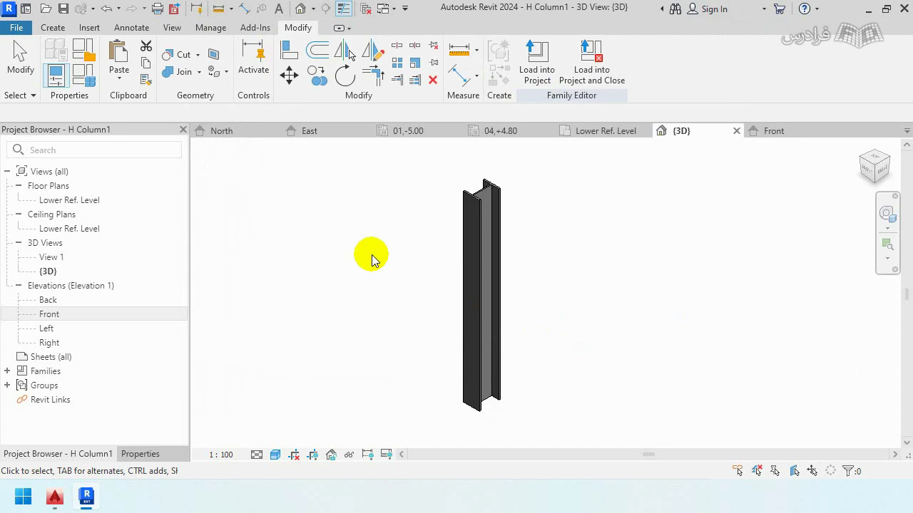
# Step: Load the family into Steel Project-03, dismiss the work plane prompt, and open plan 01,-5.00
pyautogui.click(537, 60)
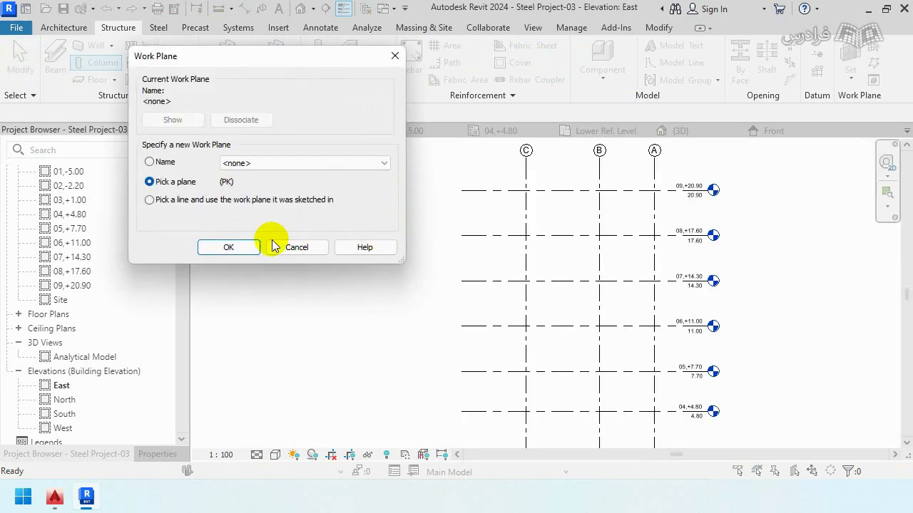
pyautogui.click(235, 249)
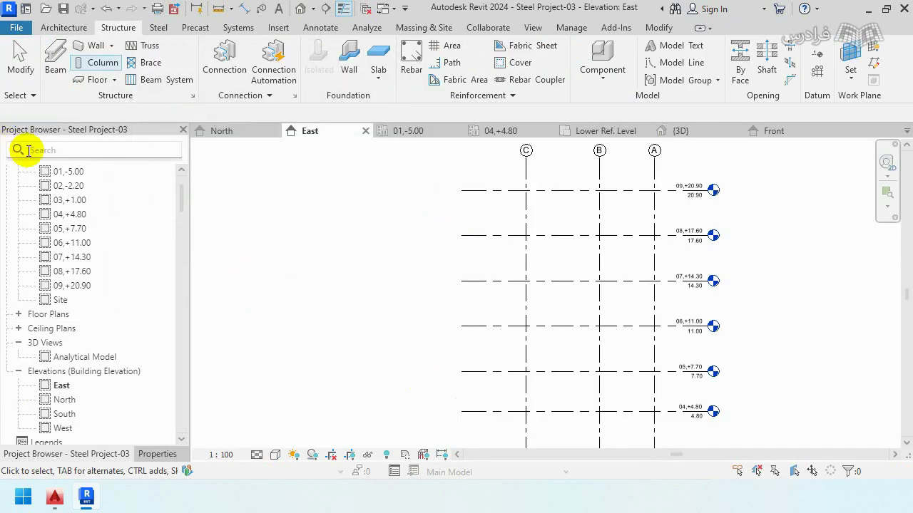
pyautogui.doubleClick(68, 171)
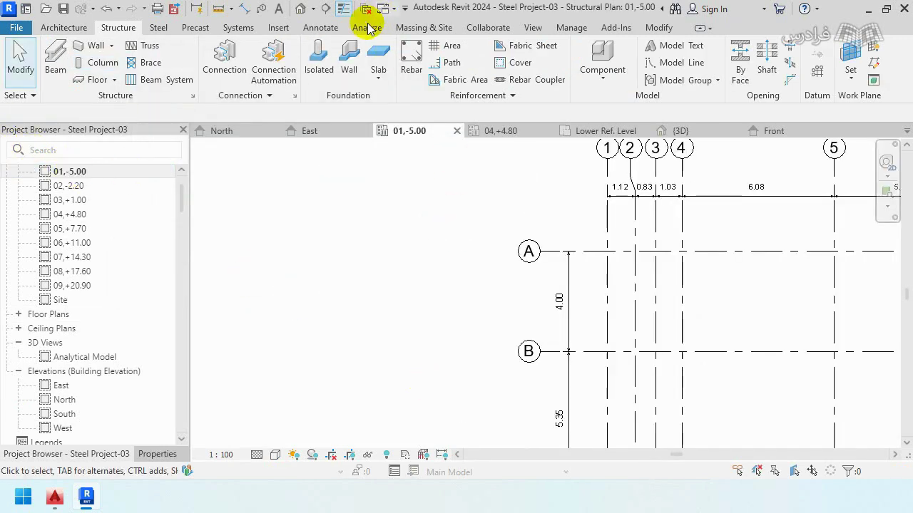
# Step: Place an H Column1 vertical structural column beside grid A
pyautogui.click(97, 62)
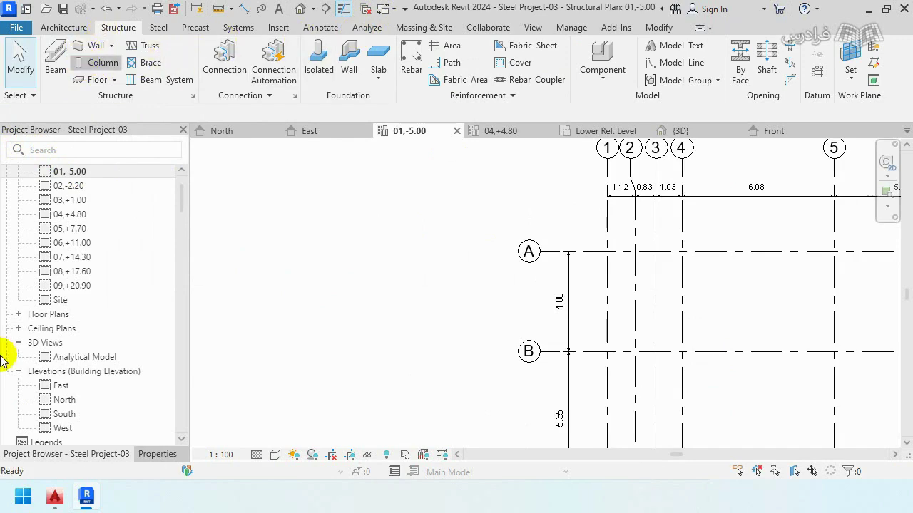
pyautogui.click(156, 454)
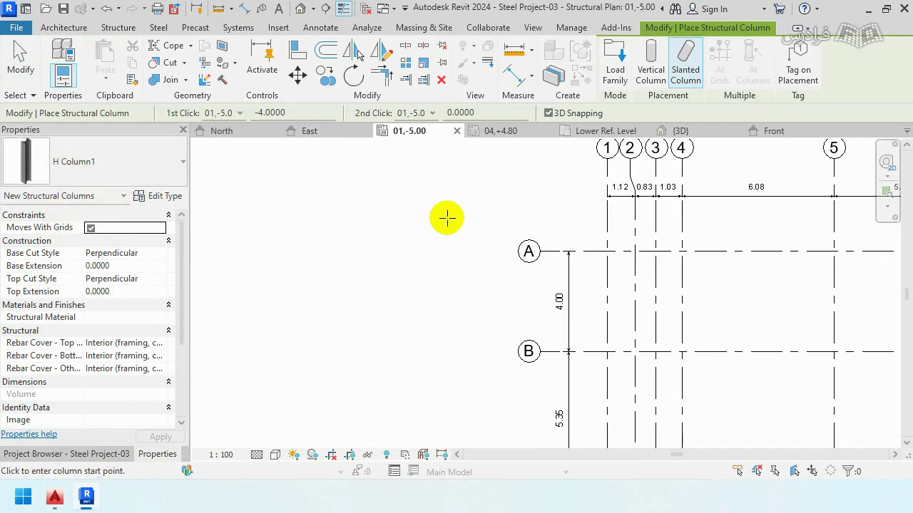
pyautogui.scroll(2, 503, 265)
pyautogui.click(649, 57)
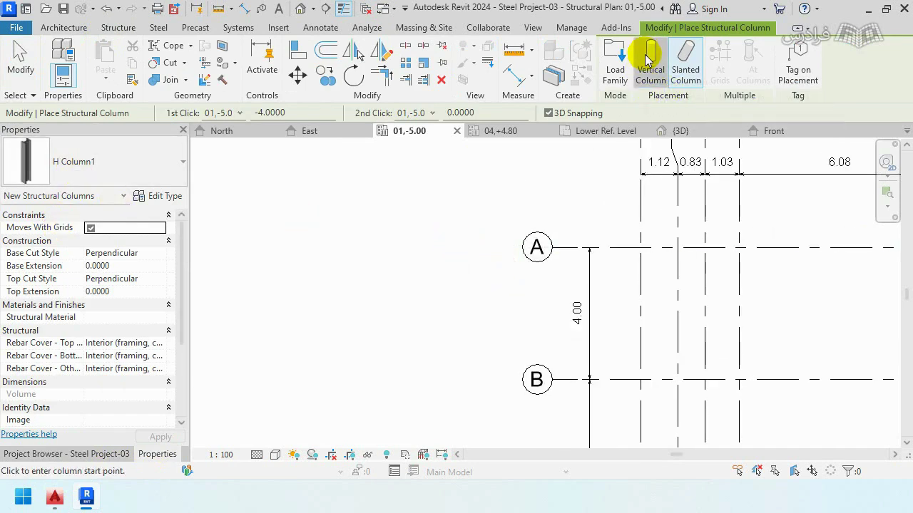
pyautogui.scroll(2, 464, 260)
pyautogui.scroll(2, 468, 274)
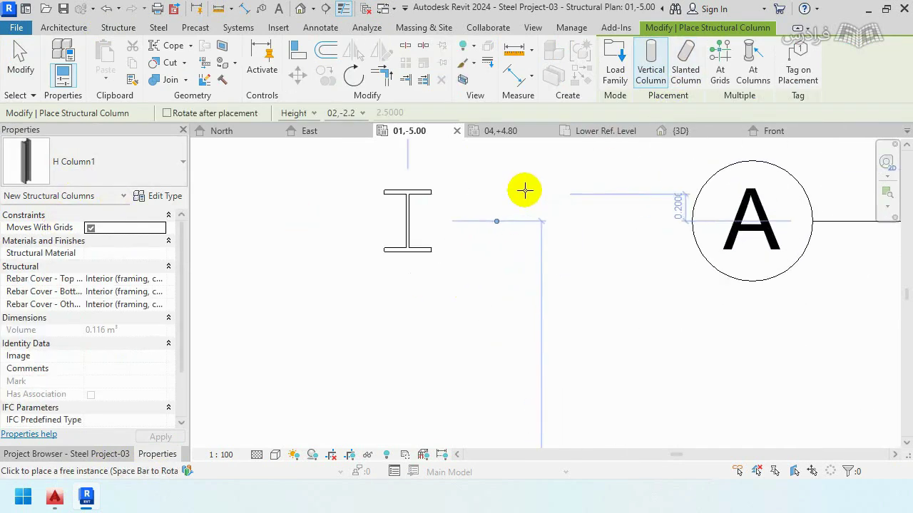
pyautogui.click(569, 221)
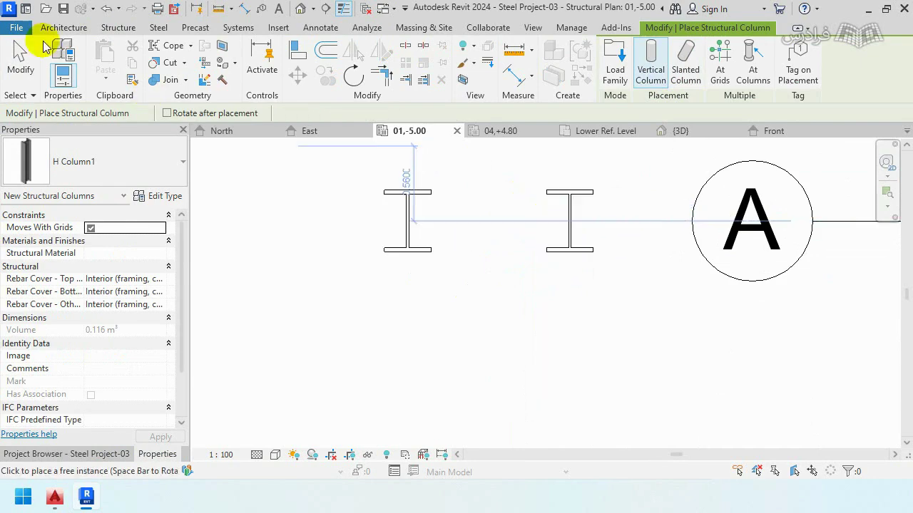
pyautogui.click(20, 70)
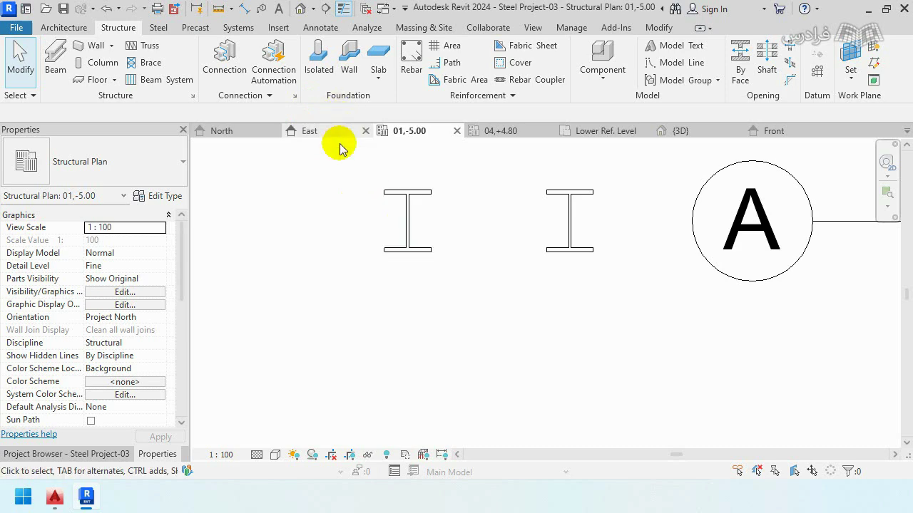
# Step: In the 3D view, set the H column's Top Level to 05,+7.70 and apply it
pyautogui.click(301, 9)
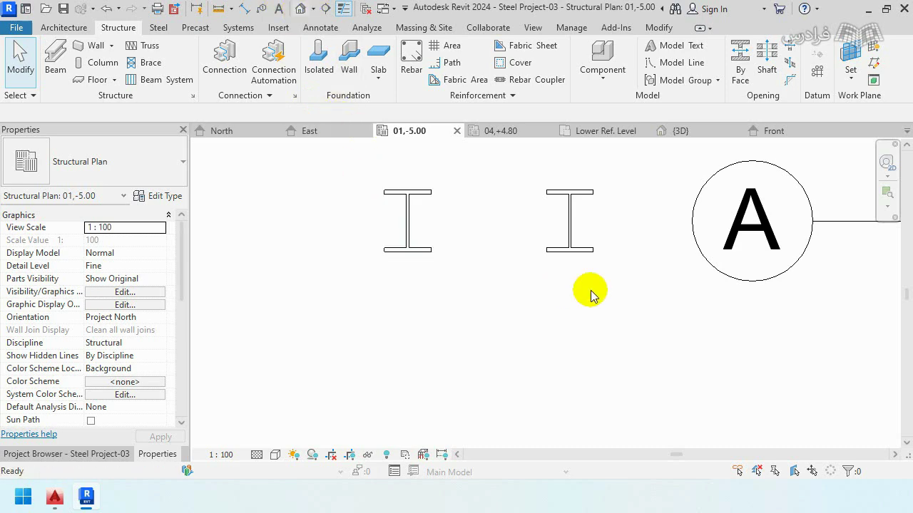
pyautogui.scroll(3, 495, 306)
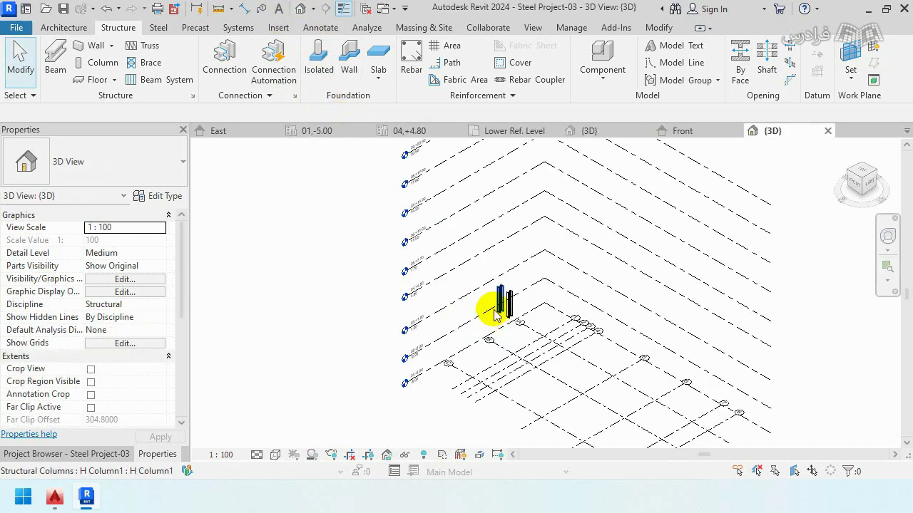
pyautogui.scroll(3, 495, 285)
pyautogui.click(502, 278)
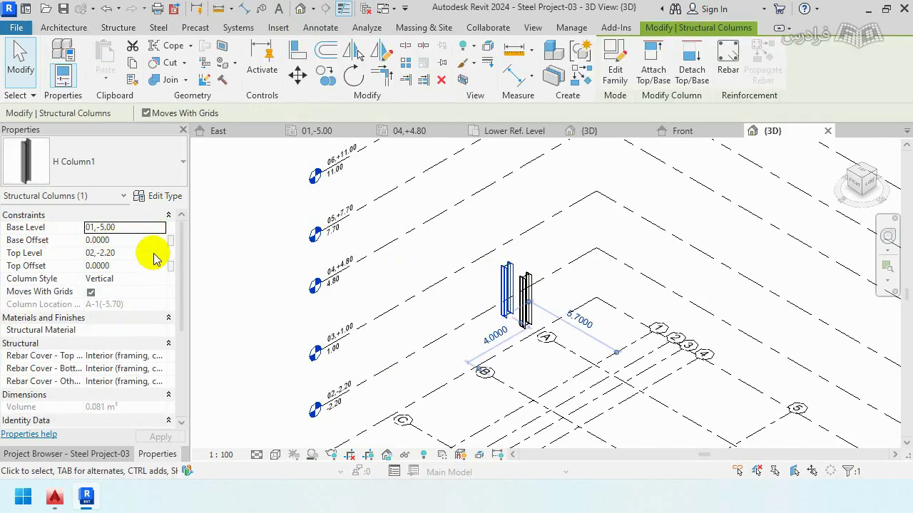
pyautogui.click(158, 253)
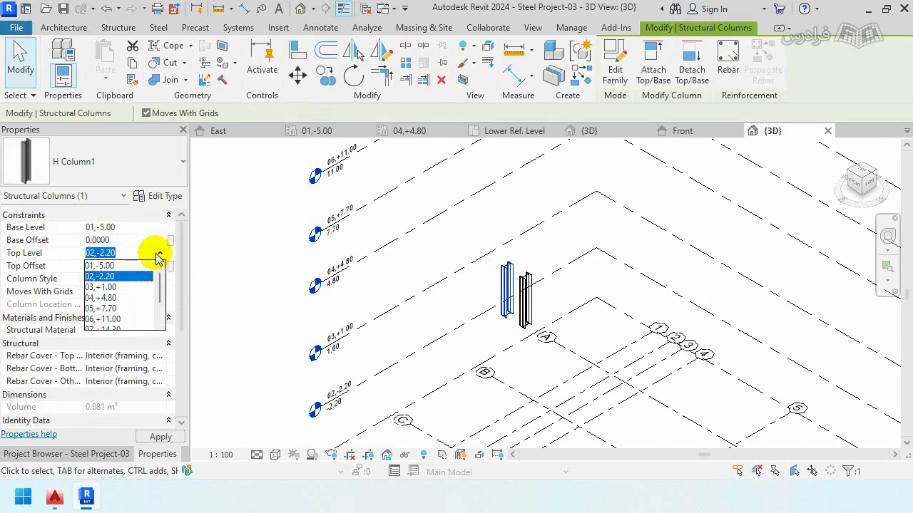
pyautogui.click(107, 302)
pyautogui.click(455, 182)
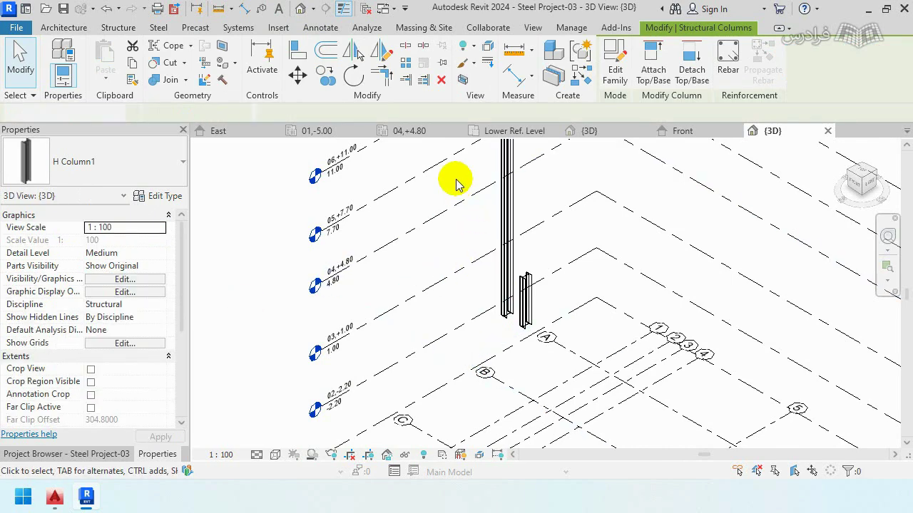
# Step: Display the 3D model in Shaded style and pan to frame the columns
pyautogui.click(275, 455)
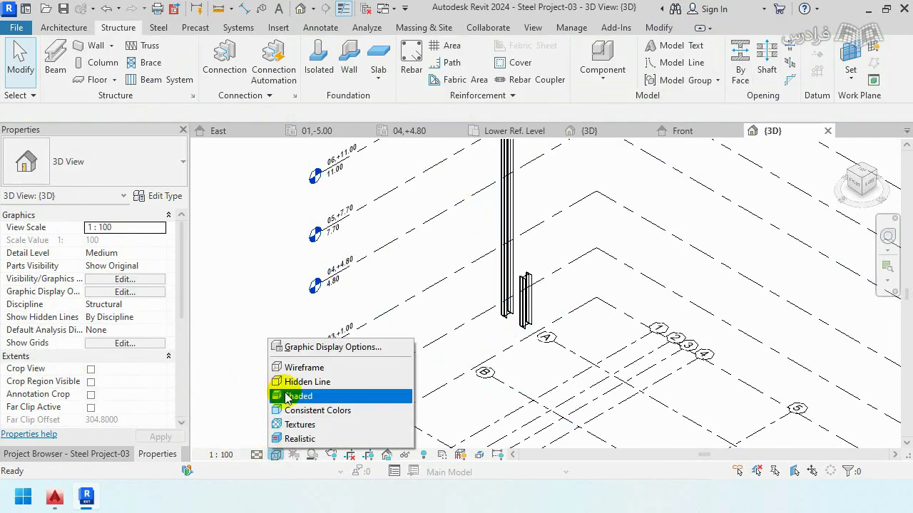
pyautogui.click(277, 393)
pyautogui.scroll(-2, 356, 316)
pyautogui.moveTo(360, 319); pyautogui.dragTo(388, 299, button='middle')
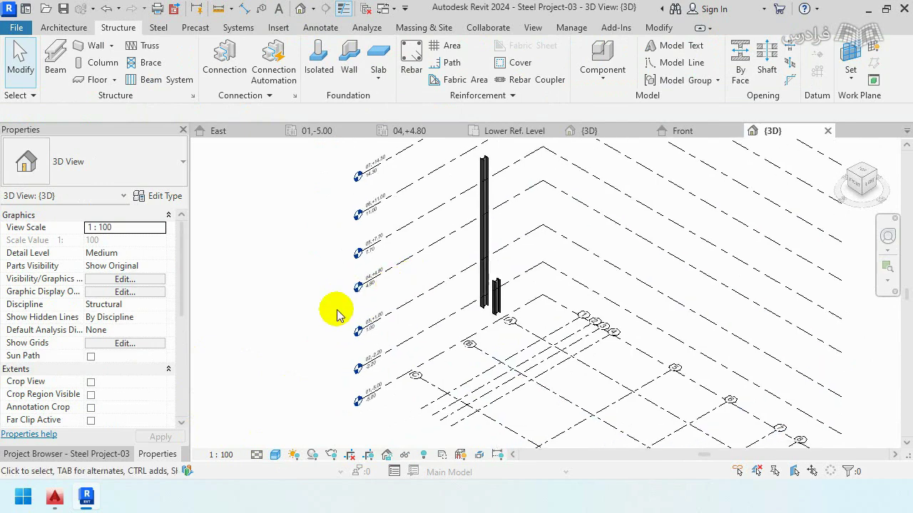
pyautogui.click(12, 29)
pyautogui.moveTo(53, 196)
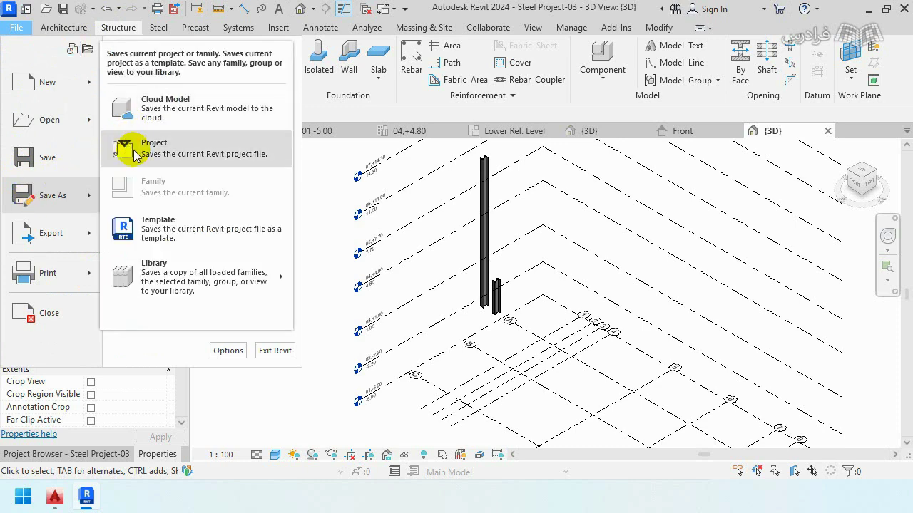
# Step: Point the project's Save As dialog to the Video > S2 > File and codes folder and select the file name to change it to Steel Project-04
pyautogui.click(134, 151)
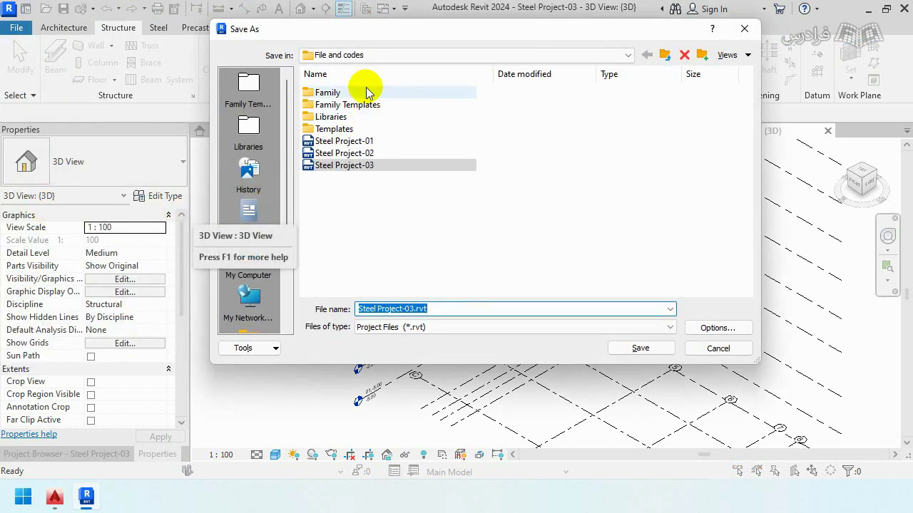
pyautogui.click(335, 56)
pyautogui.click(360, 126)
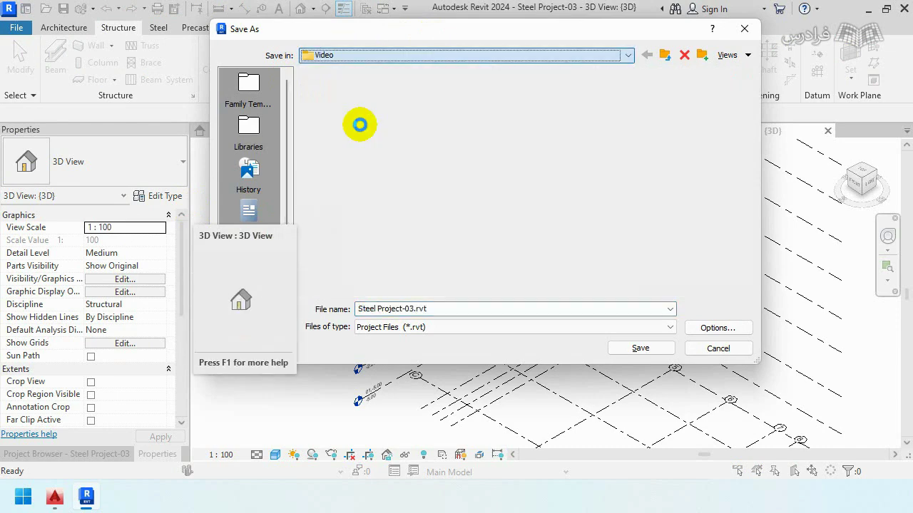
pyautogui.doubleClick(316, 105)
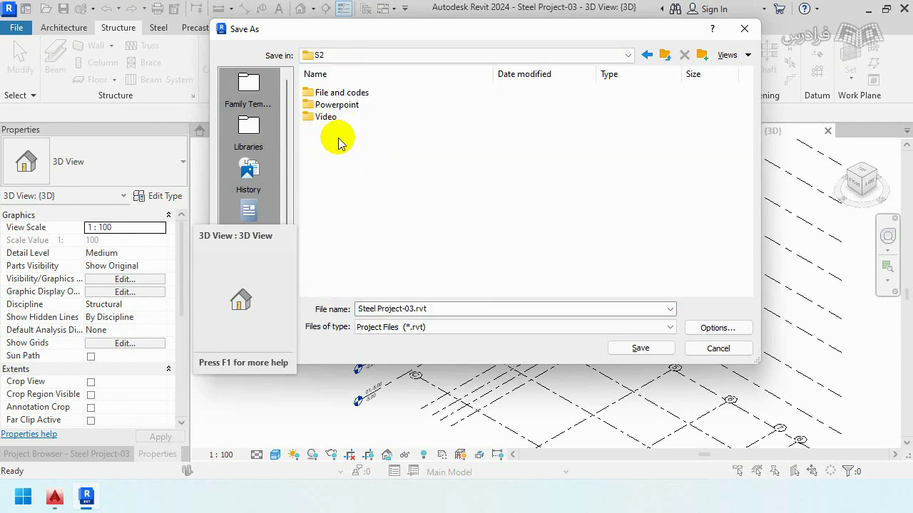
pyautogui.doubleClick(343, 92)
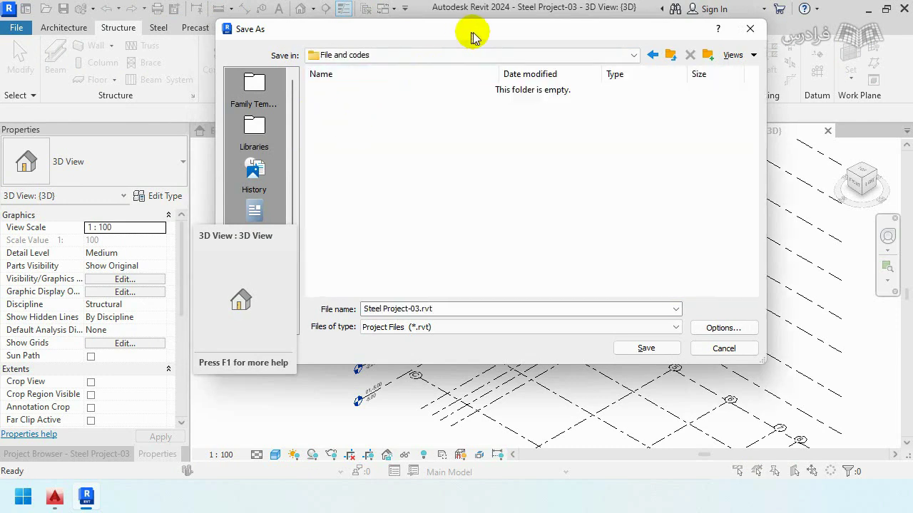
pyautogui.moveTo(464, 45); pyautogui.dragTo(581, 57)
pyautogui.click(531, 322)
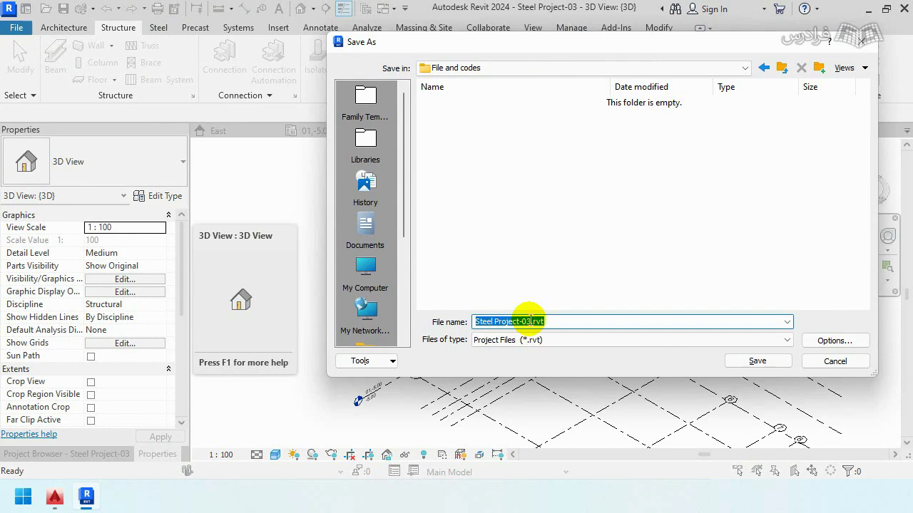
pyautogui.moveTo(528, 322); pyautogui.dragTo(564, 322)
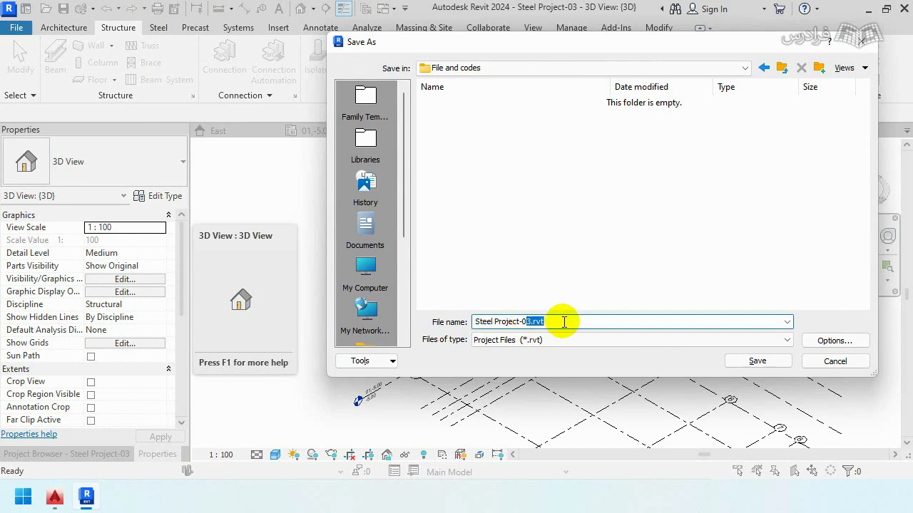
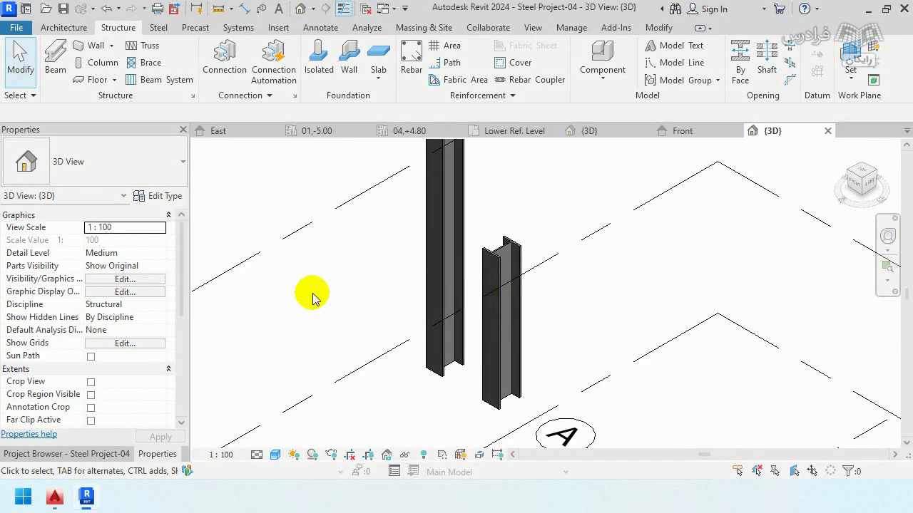
# Step: Zoom around the columns and select the short H column near grid A
pyautogui.scroll(2, 473, 249)
pyautogui.scroll(3, 513, 248)
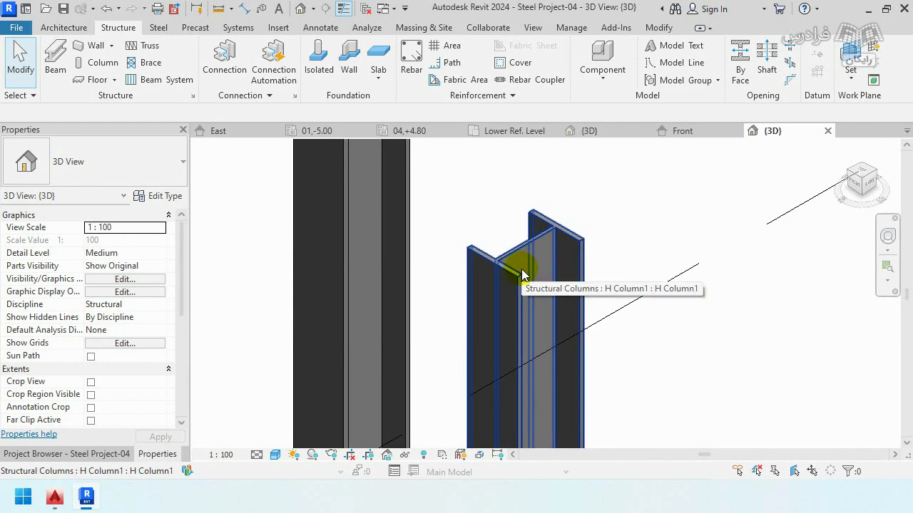
pyautogui.scroll(-2, 591, 214)
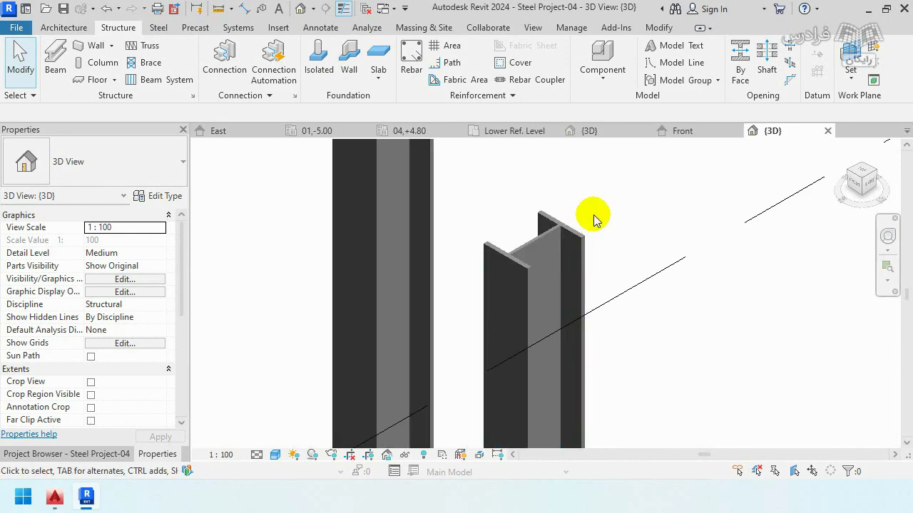
pyautogui.scroll(-2, 591, 214)
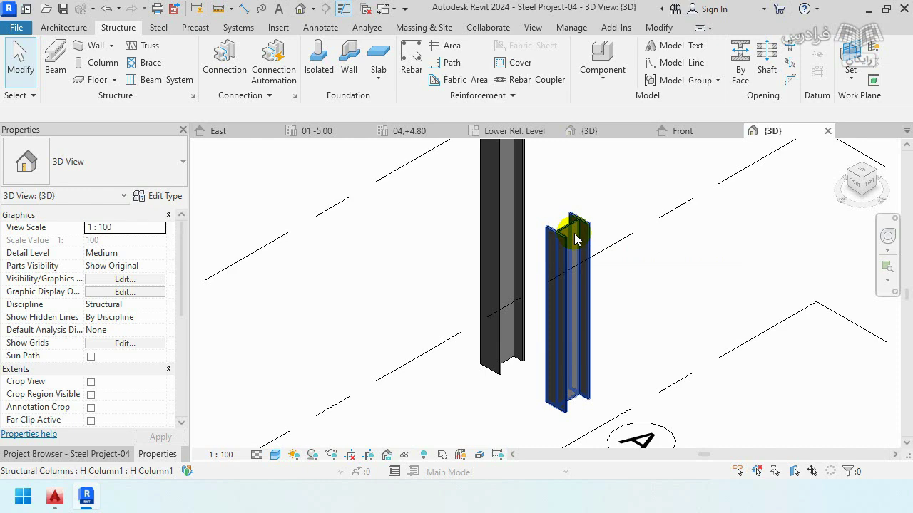
pyautogui.scroll(-3, 557, 241)
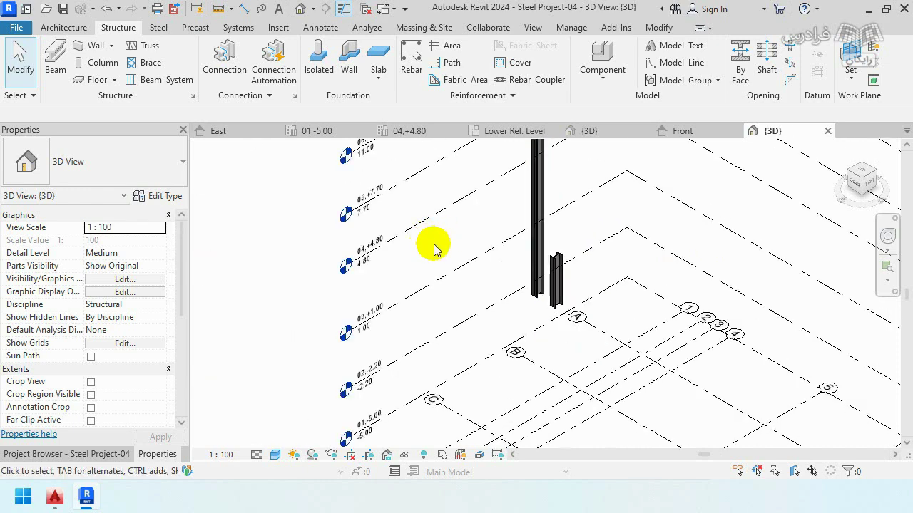
pyautogui.click(558, 281)
# Step: Reframe the view on grids A and B and reselect the short H column
pyautogui.scroll(1, 559, 281)
pyautogui.scroll(2, 559, 278)
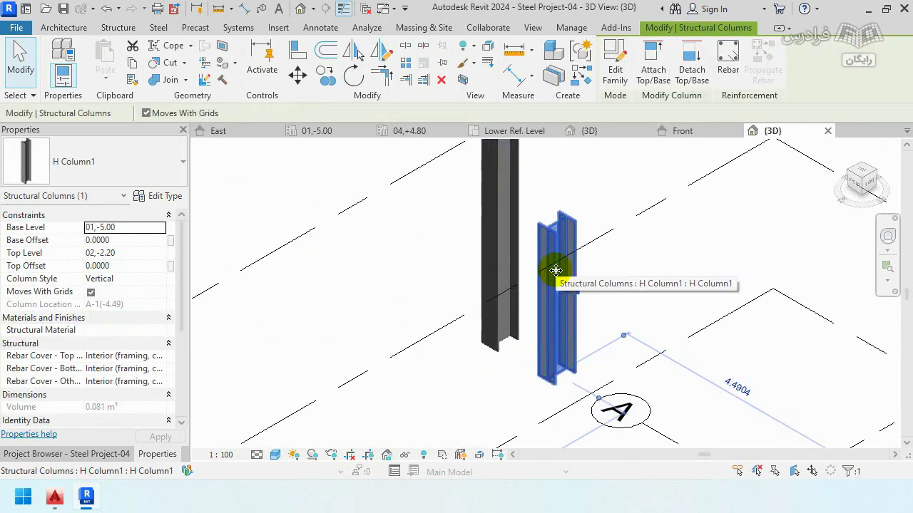
pyautogui.scroll(1, 557, 275)
pyautogui.scroll(-1, 405, 255)
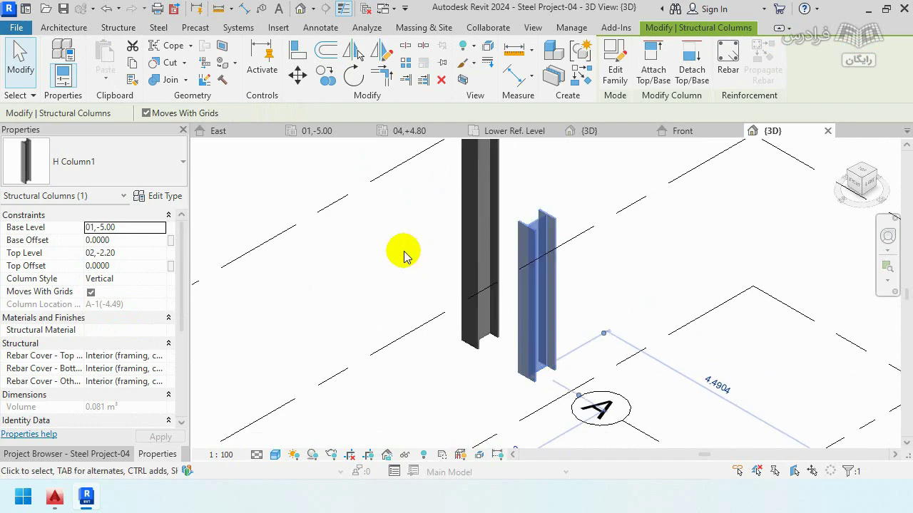
pyautogui.scroll(-1, 403, 256)
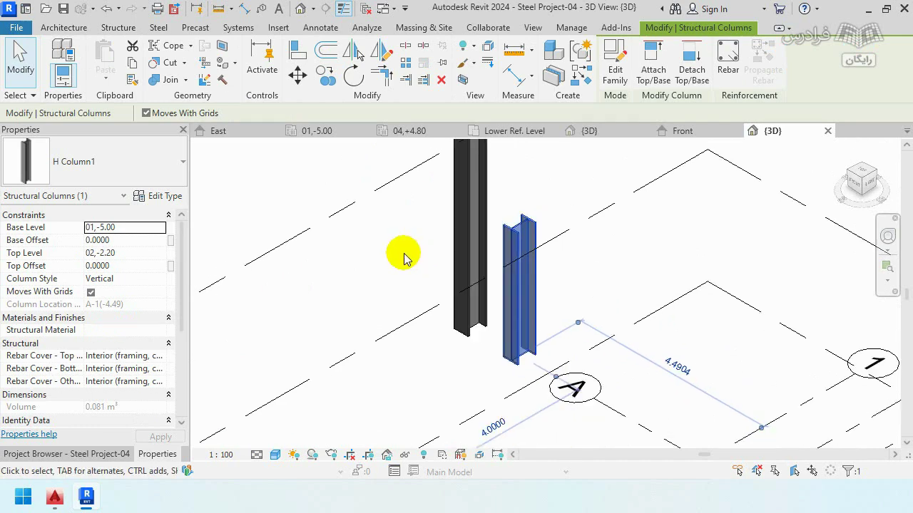
pyautogui.click(414, 259)
pyautogui.scroll(-2, 431, 277)
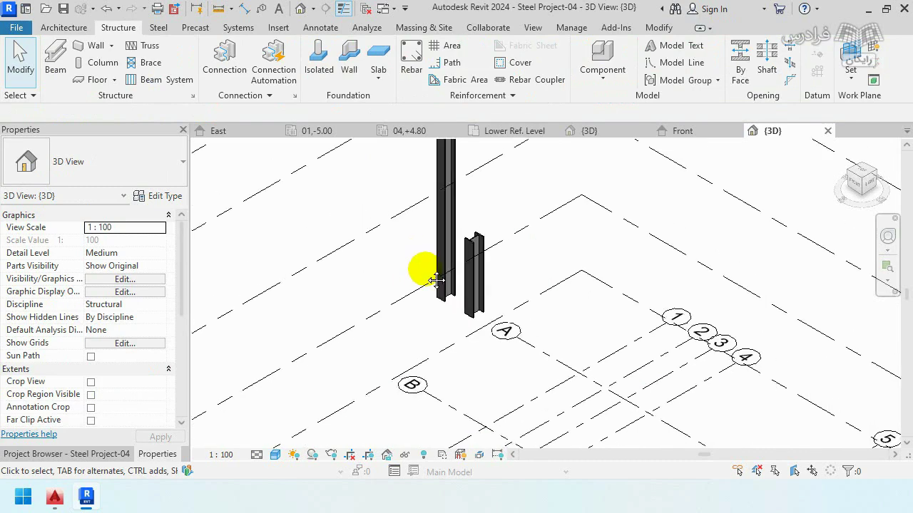
pyautogui.moveTo(435, 280); pyautogui.dragTo(524, 285, button='middle')
pyautogui.click(578, 275)
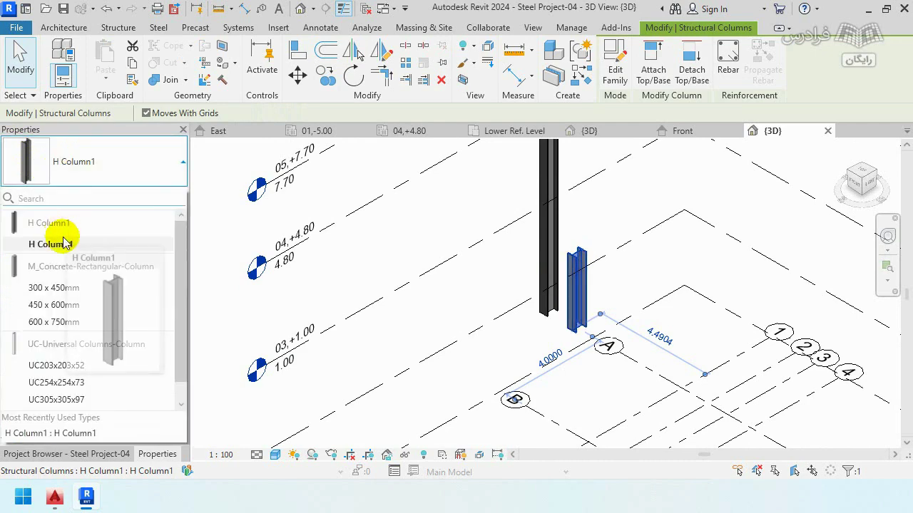
# Step: Keep the column as H Column1, check its bf 0.35, dw 0.40, tf 0.03, tw 0.02 values, then view AutoCAD
pyautogui.click(62, 242)
pyautogui.click(163, 200)
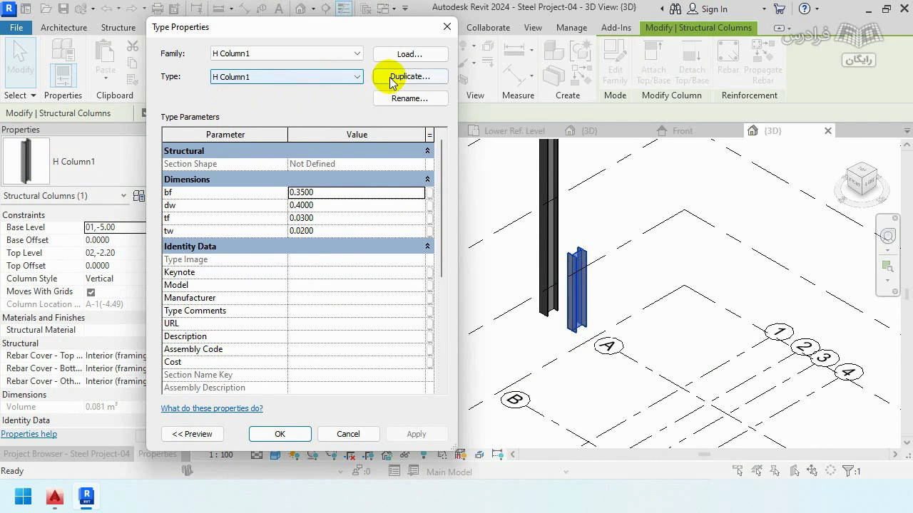
pyautogui.click(271, 77)
pyautogui.click(327, 192)
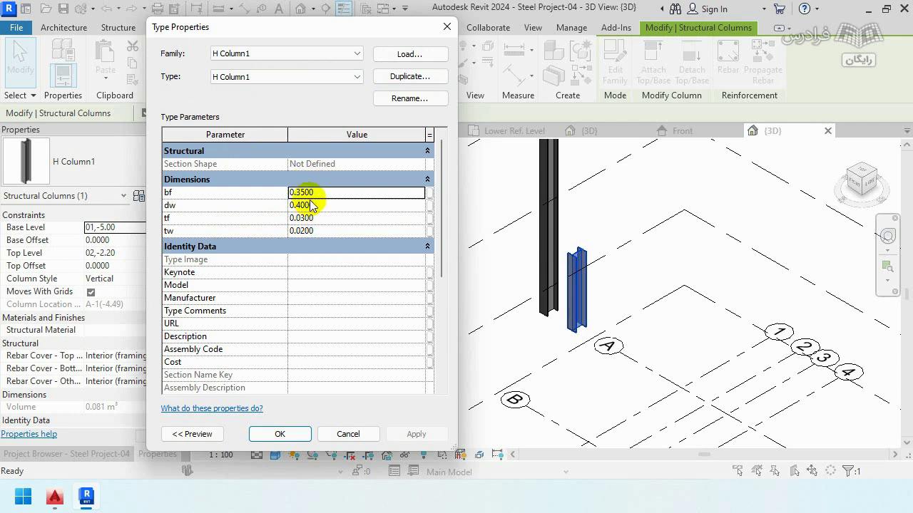
pyautogui.click(446, 26)
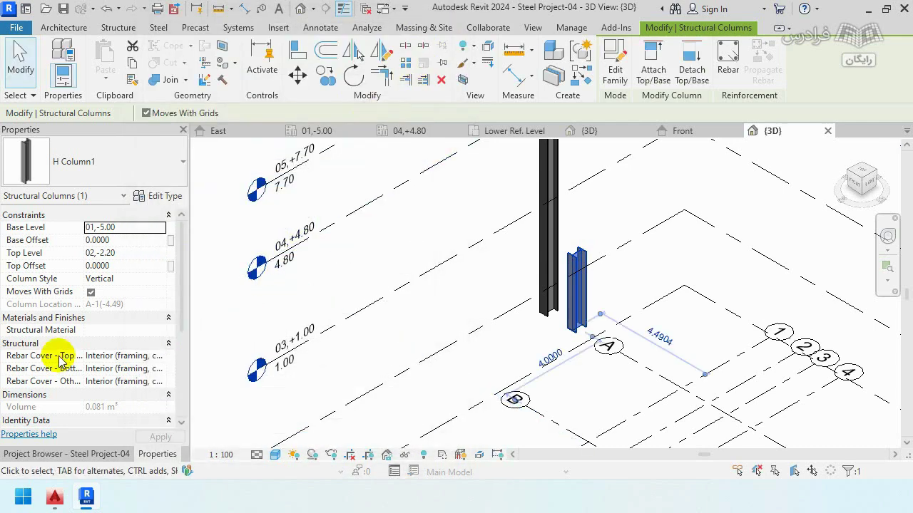
pyautogui.click(56, 501)
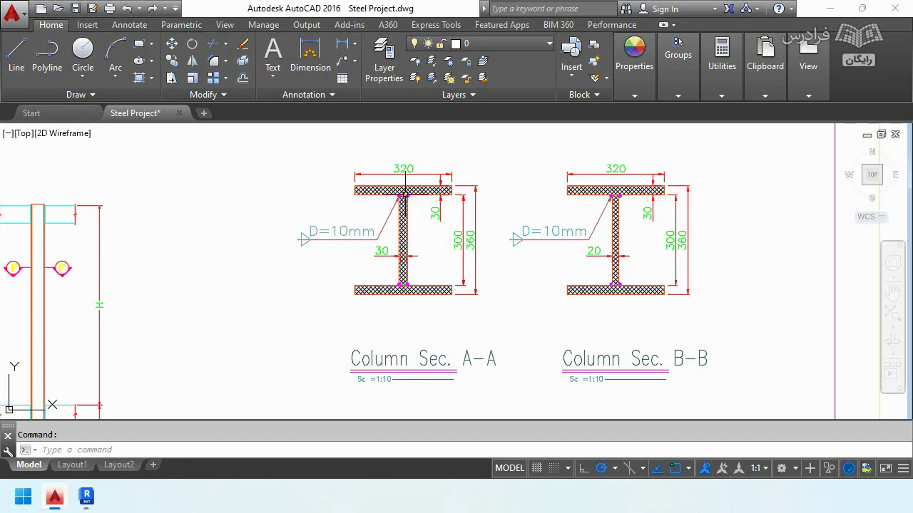
# Step: Review the Column Sec. A-A to F-F details in AutoCAD, then return to Revit
pyautogui.scroll(-4, 404, 194)
pyautogui.scroll(4, 393, 304)
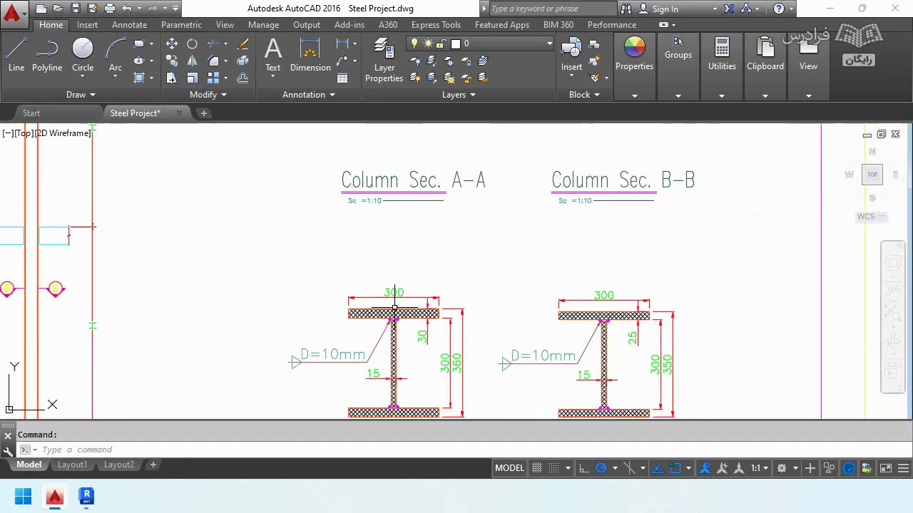
pyautogui.scroll(-5, 264, 262)
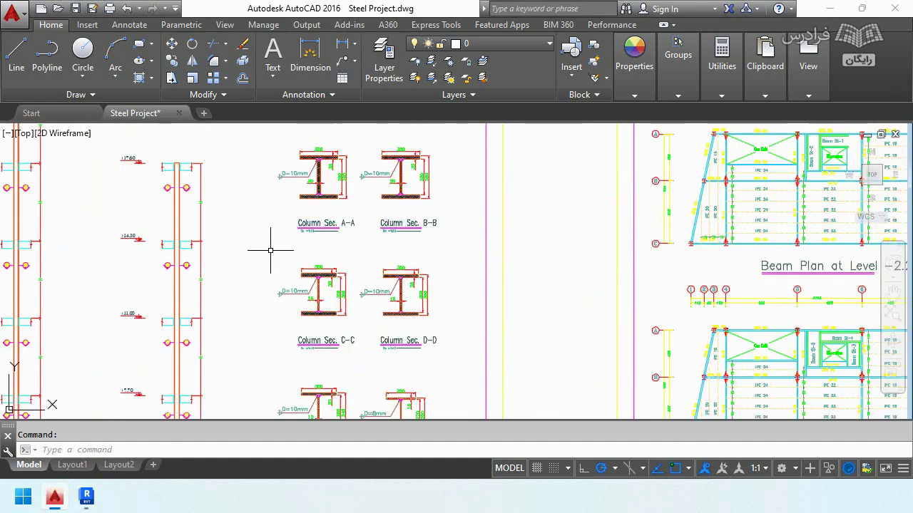
pyautogui.scroll(1, 285, 242)
pyautogui.scroll(1, 295, 231)
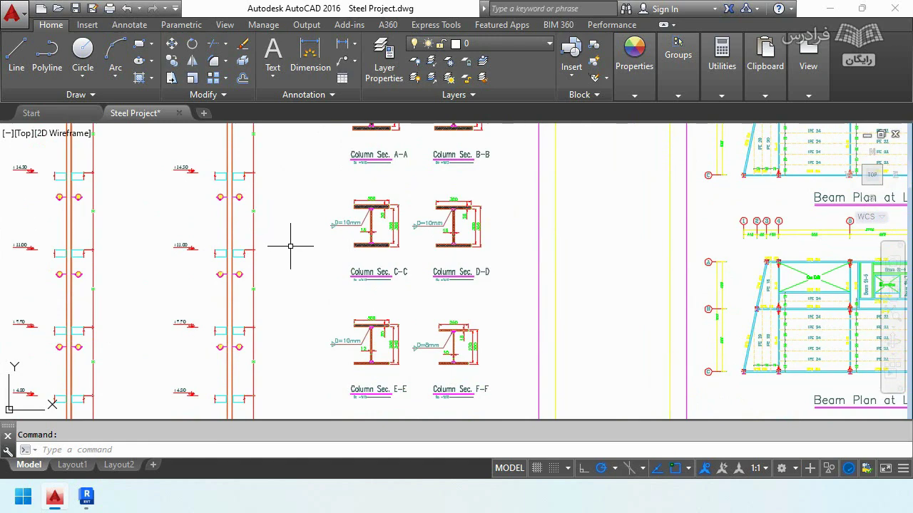
pyautogui.click(86, 497)
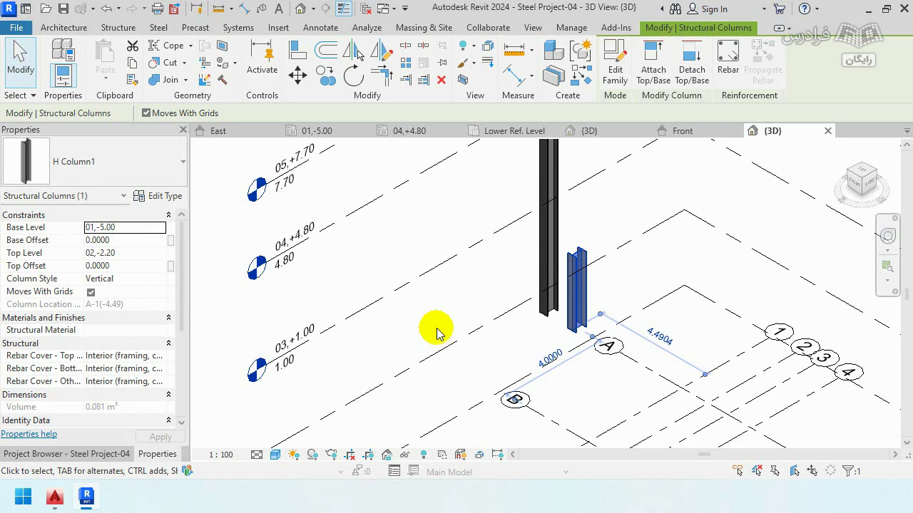
# Step: Select the tall column reaching level 05, then clear the selection
pyautogui.click(480, 211)
pyautogui.click(547, 193)
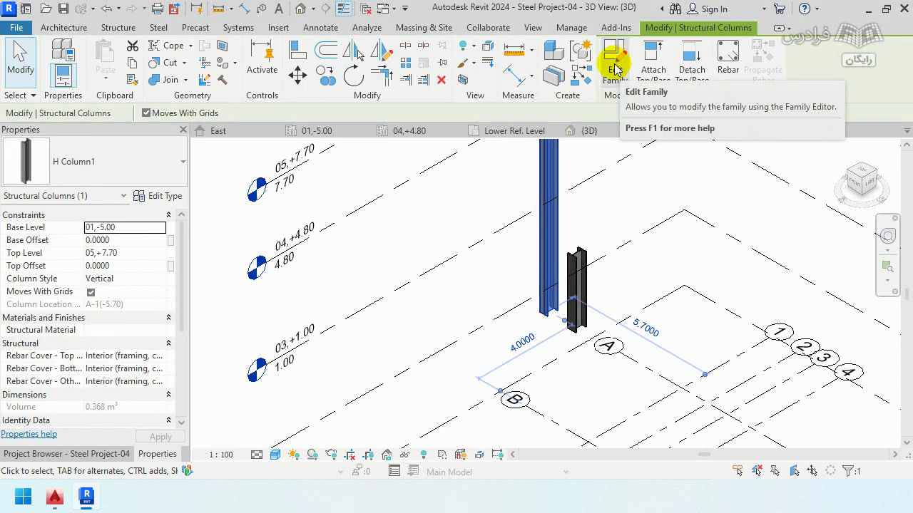
pyautogui.click(423, 219)
pyautogui.moveTo(440, 199); pyautogui.dragTo(436, 211, button='middle')
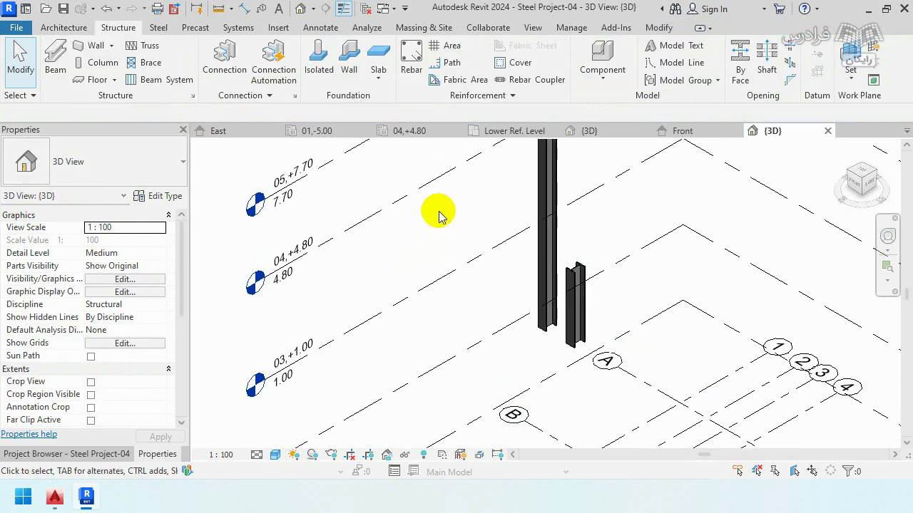
# Step: Close all inactive views from the View tab, keeping the two {3D} views
pyautogui.click(533, 27)
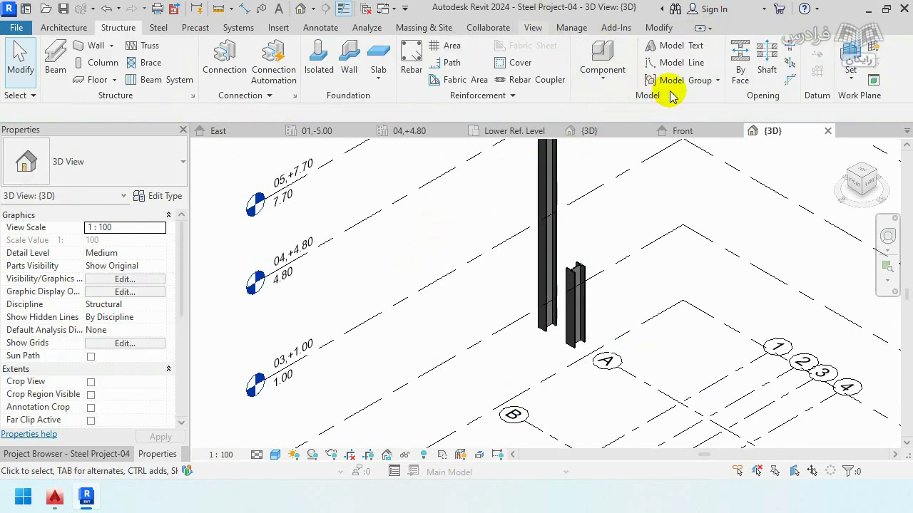
pyautogui.click(693, 77)
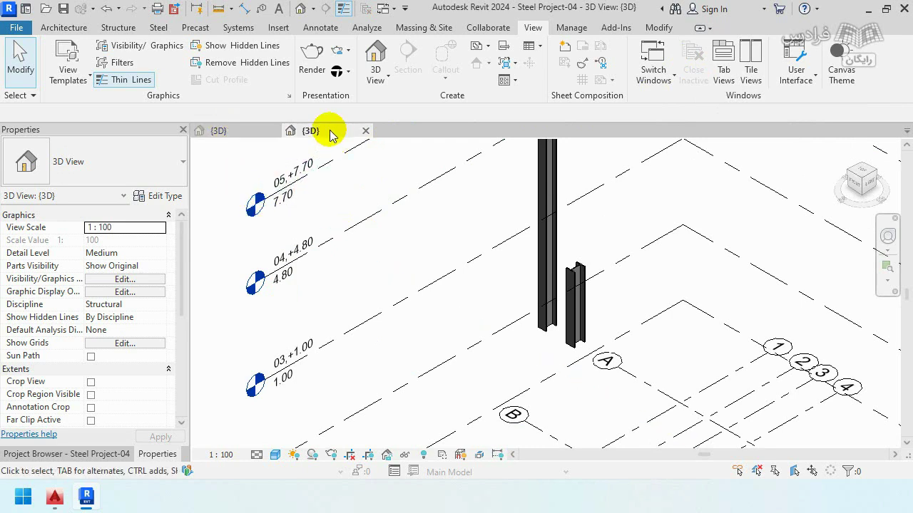
pyautogui.click(230, 130)
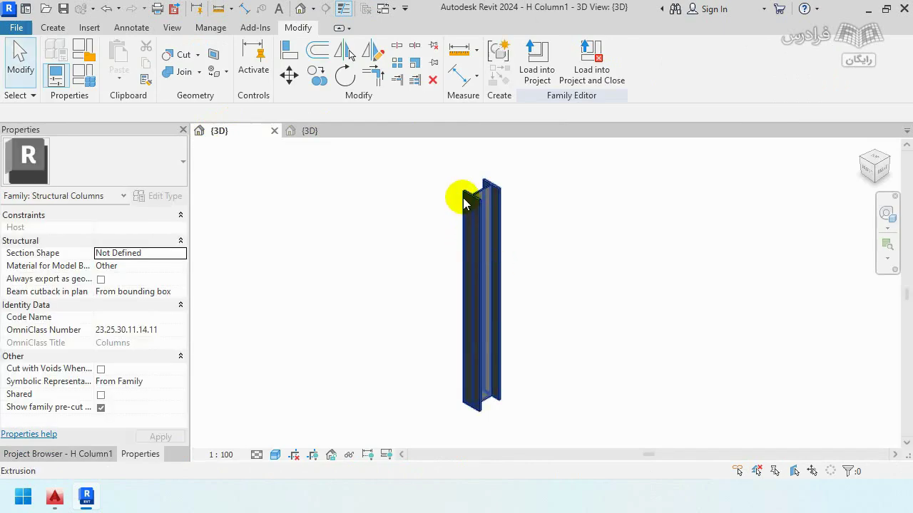
# Step: Open the short H Column1 column's family for editing from the project 3D view
pyautogui.click(305, 131)
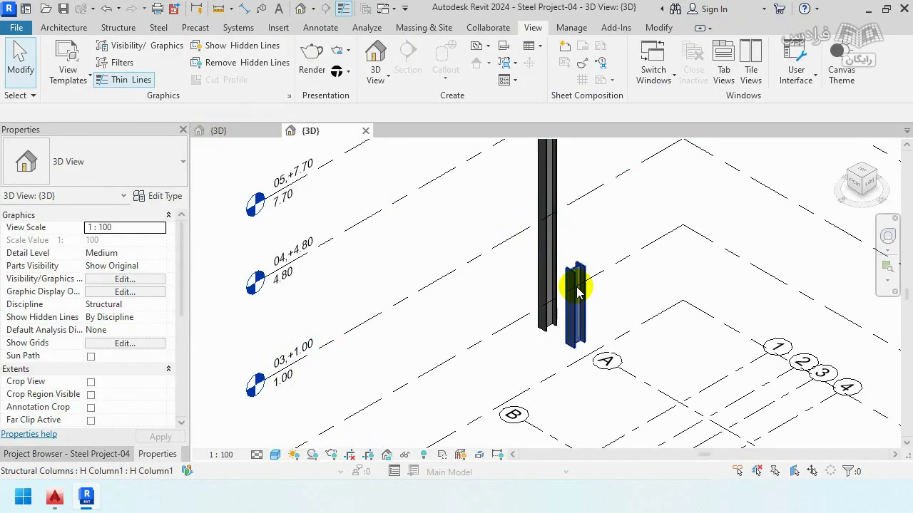
pyautogui.click(578, 291)
pyautogui.click(610, 65)
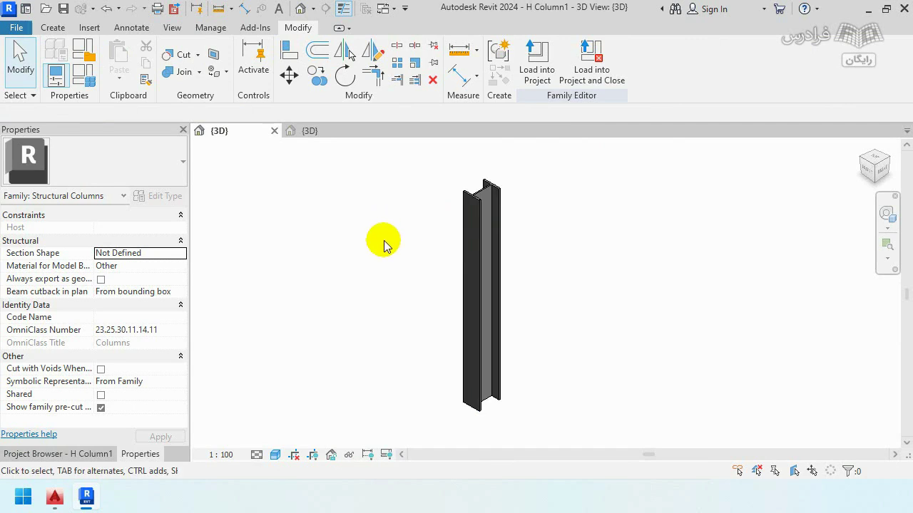
# Step: Inspect the extrusion's Material parameter association and cancel without linking it
pyautogui.click(479, 243)
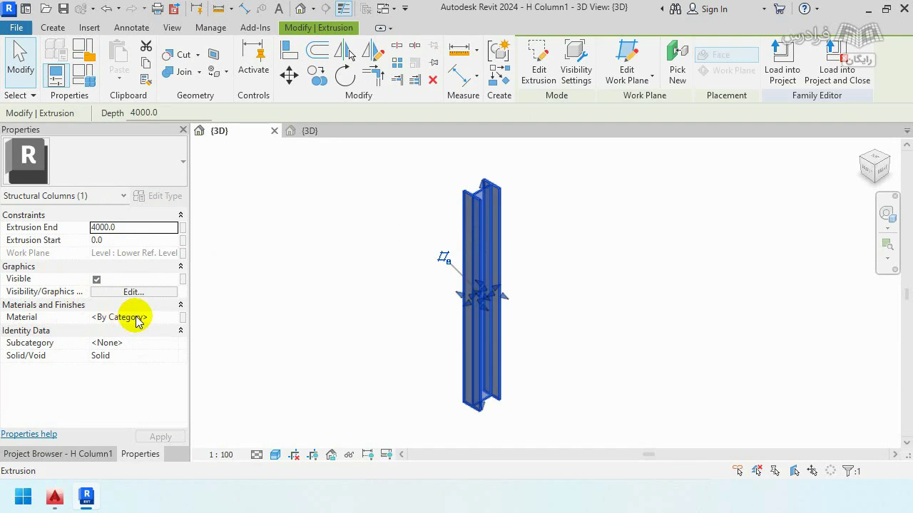
pyautogui.click(183, 319)
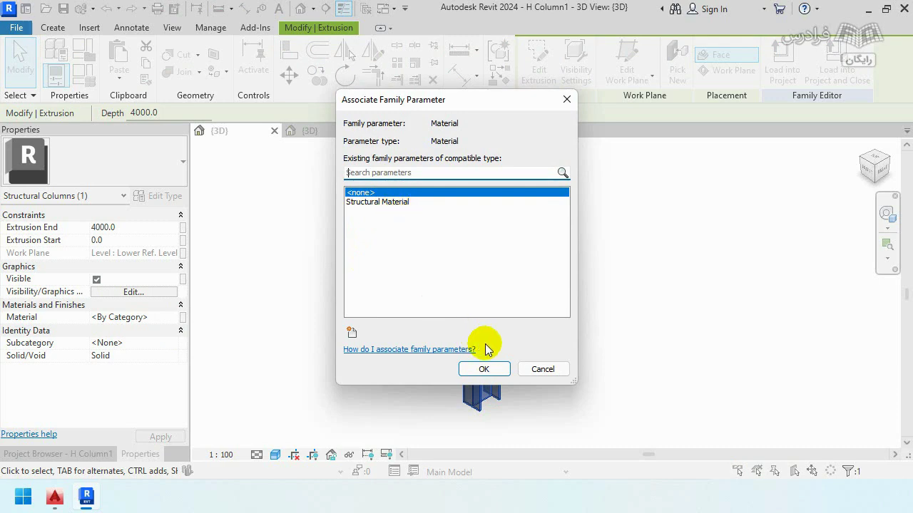
pyautogui.click(535, 367)
pyautogui.click(277, 236)
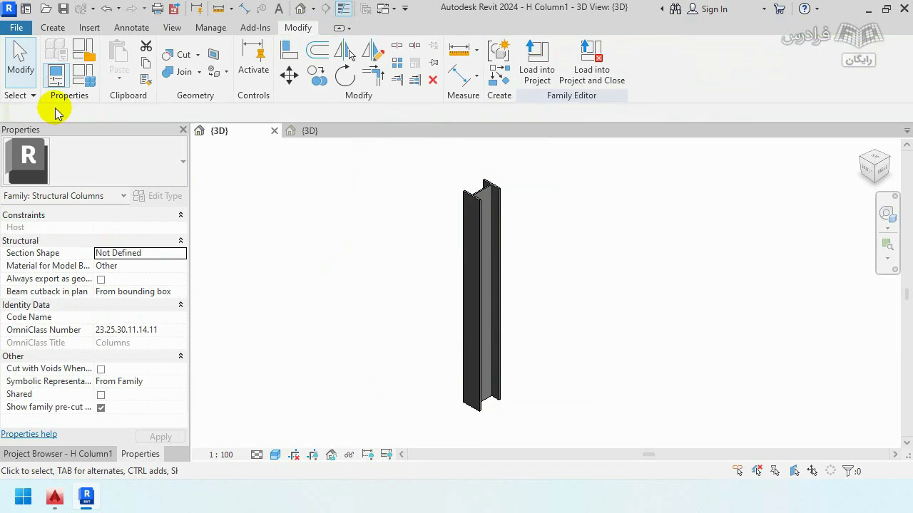
# Step: Add a Material-type family parameter named Material Column and start editing its value
pyautogui.click(83, 75)
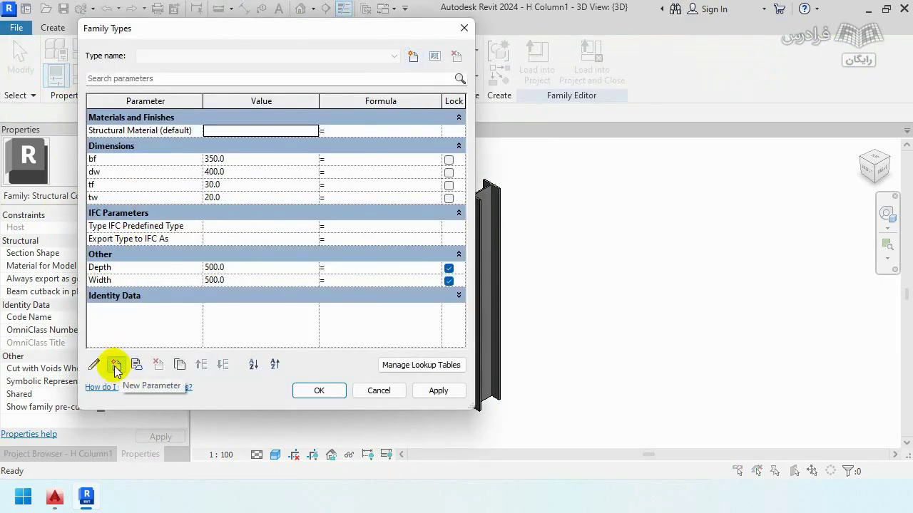
pyautogui.click(115, 367)
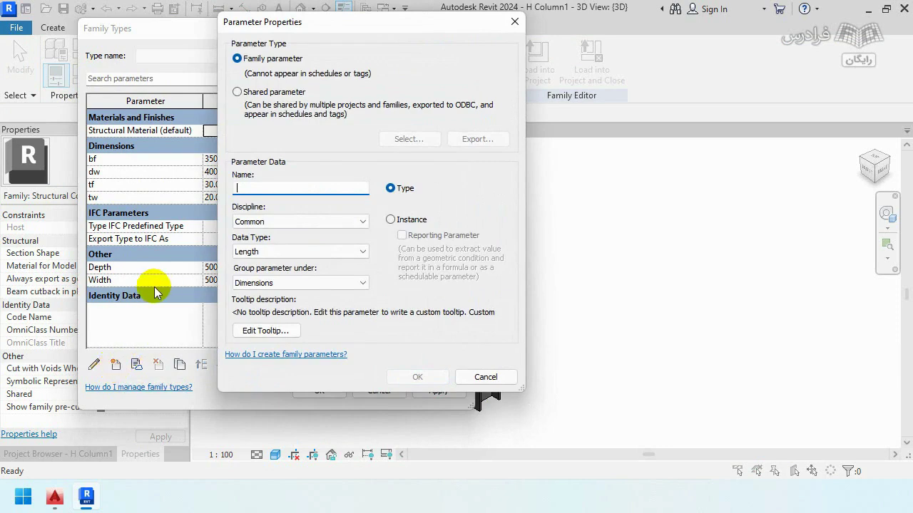
pyautogui.click(275, 254)
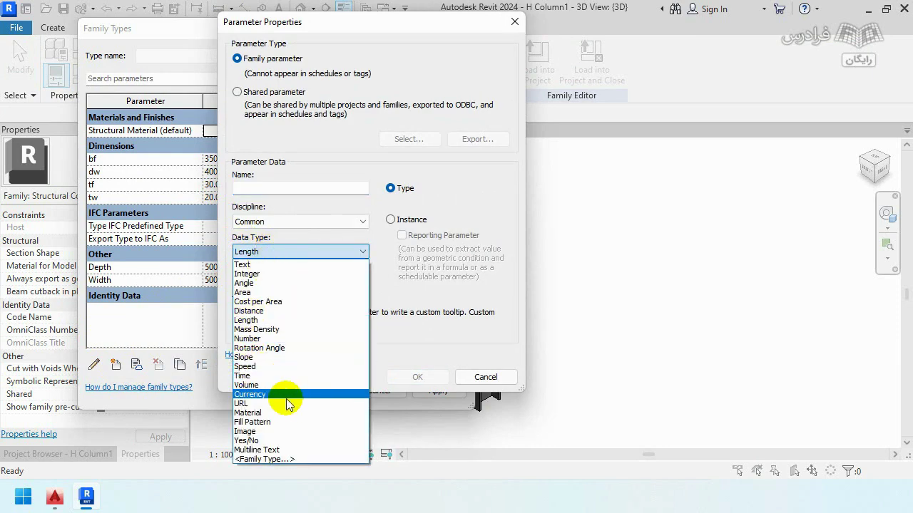
pyautogui.click(250, 413)
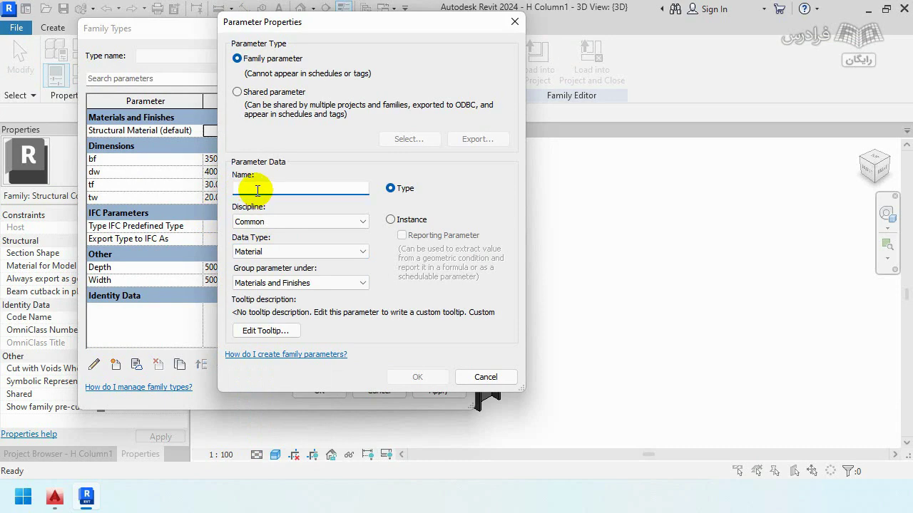
pyautogui.write('Material Column')
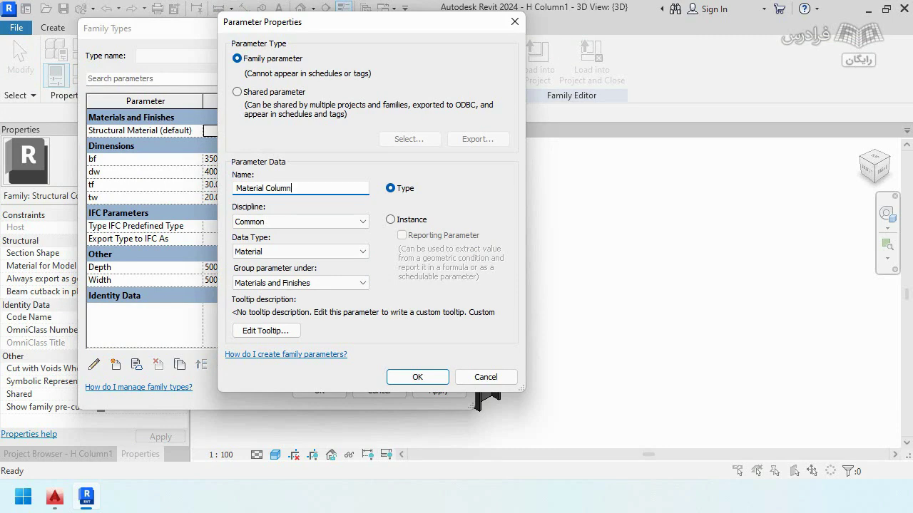
pyautogui.click(404, 382)
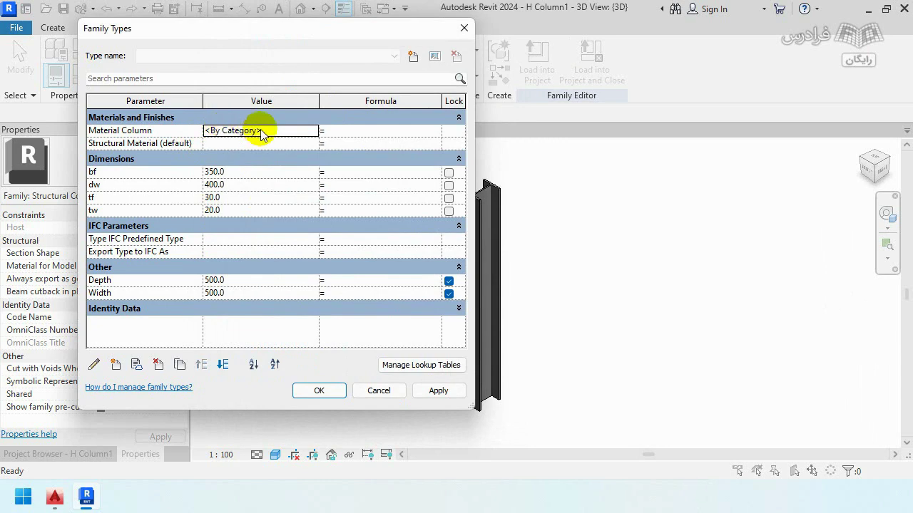
pyautogui.click(305, 130)
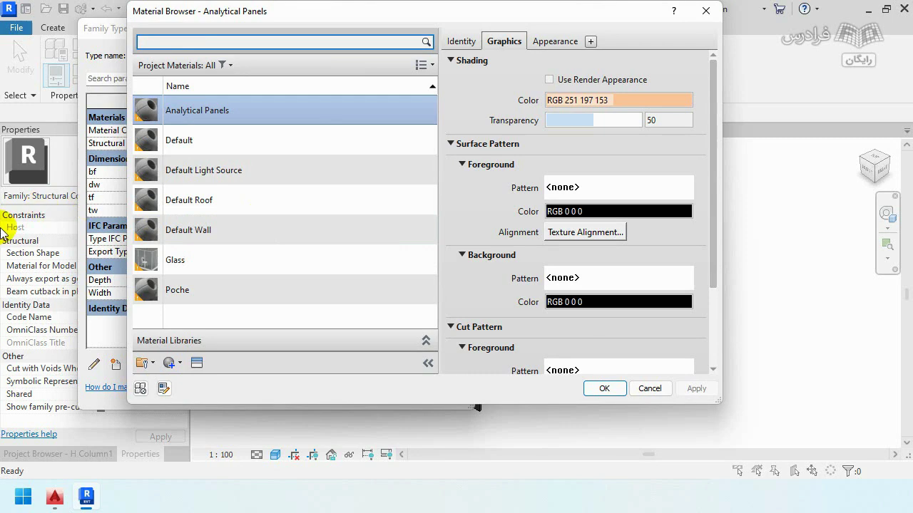
# Step: Duplicate the Default material as 01-Column with an orange shading colour
pyautogui.rightClick(183, 142)
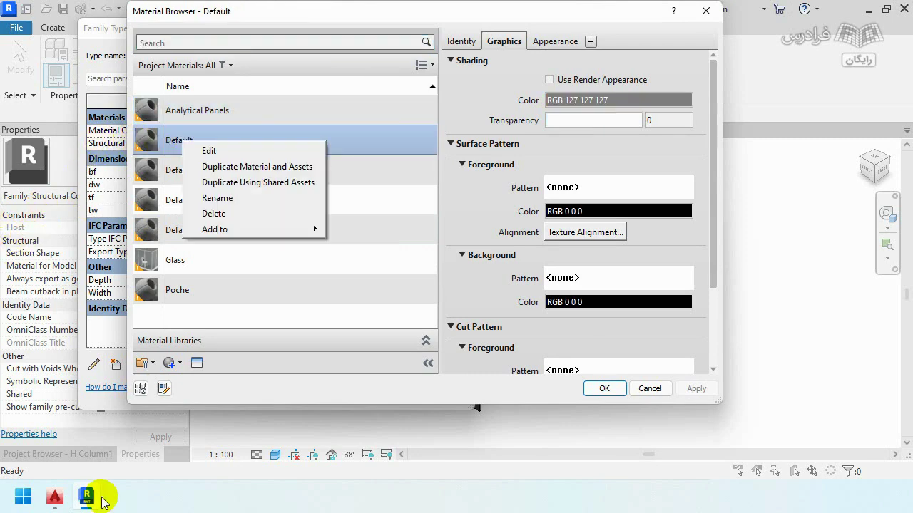
pyautogui.click(194, 166)
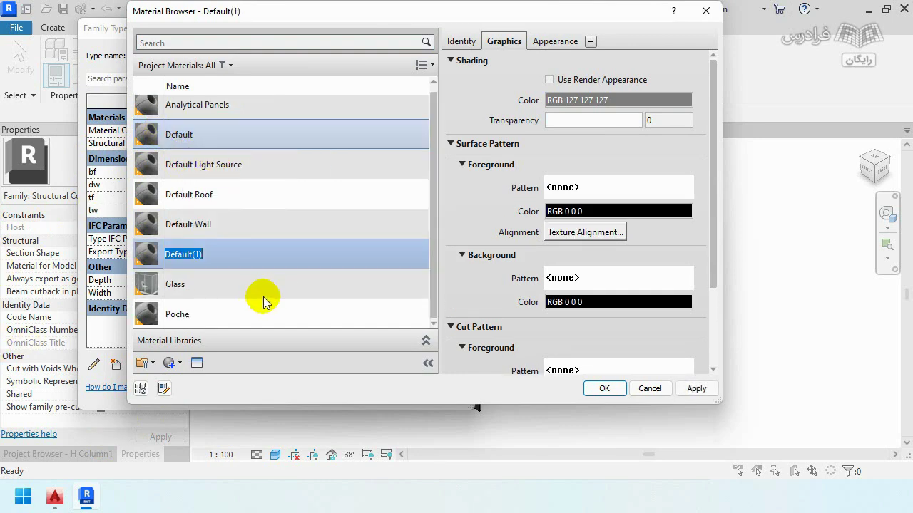
pyautogui.write('01-')
pyautogui.write('Column')
pyautogui.press('Return')
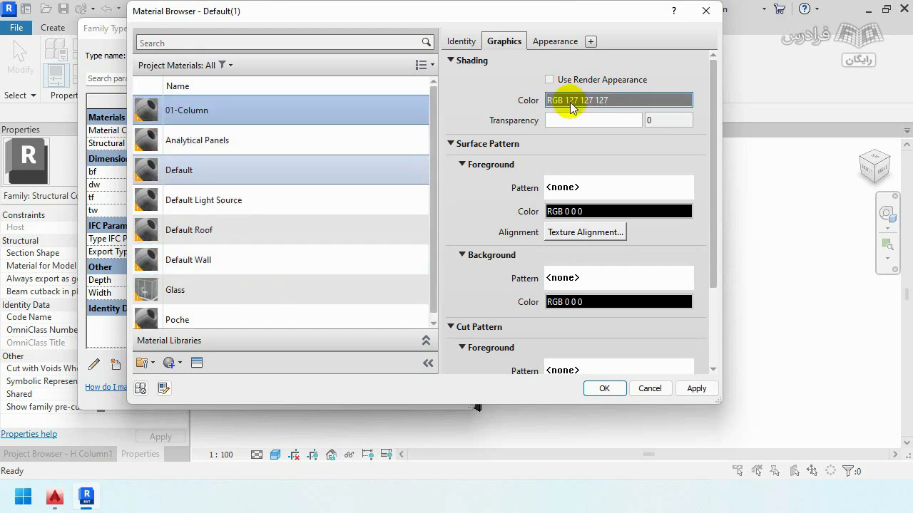
pyautogui.click(566, 101)
pyautogui.click(294, 138)
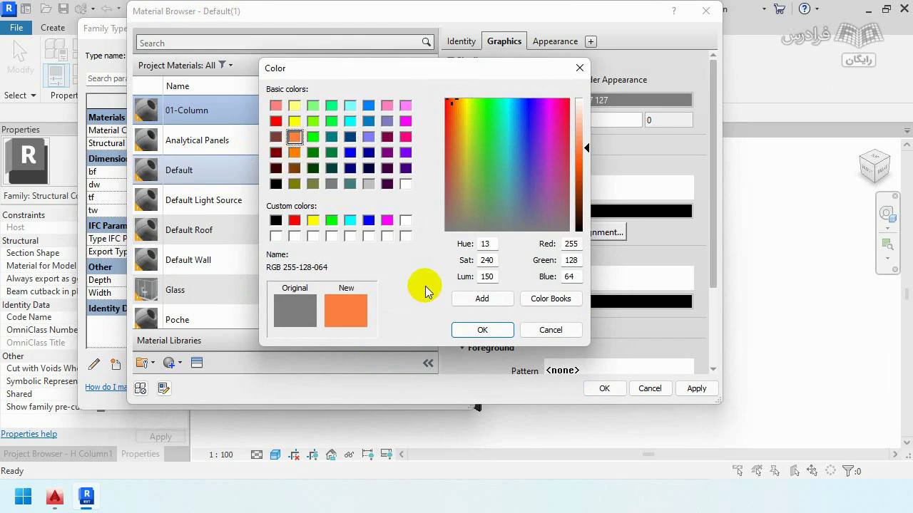
pyautogui.click(482, 330)
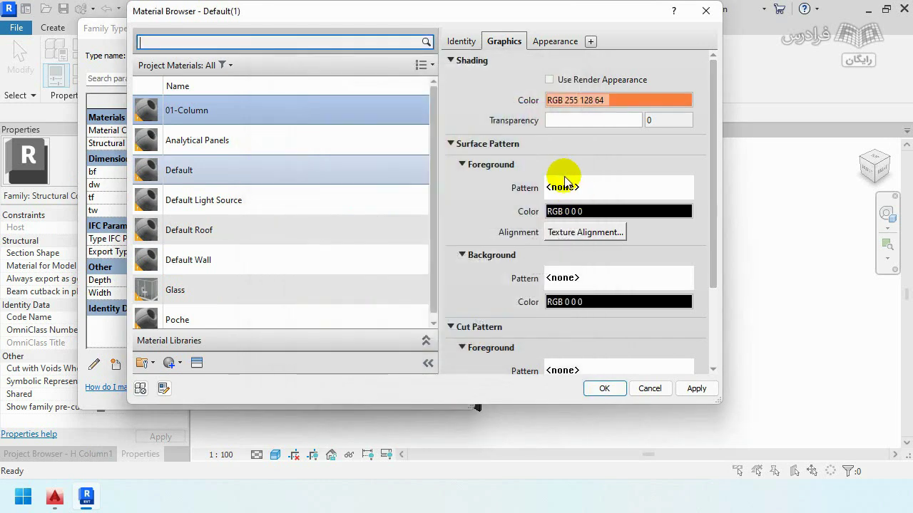
# Step: Close the material and family type dialogs, then start linking the extrusion's material to a parameter
pyautogui.click(555, 278)
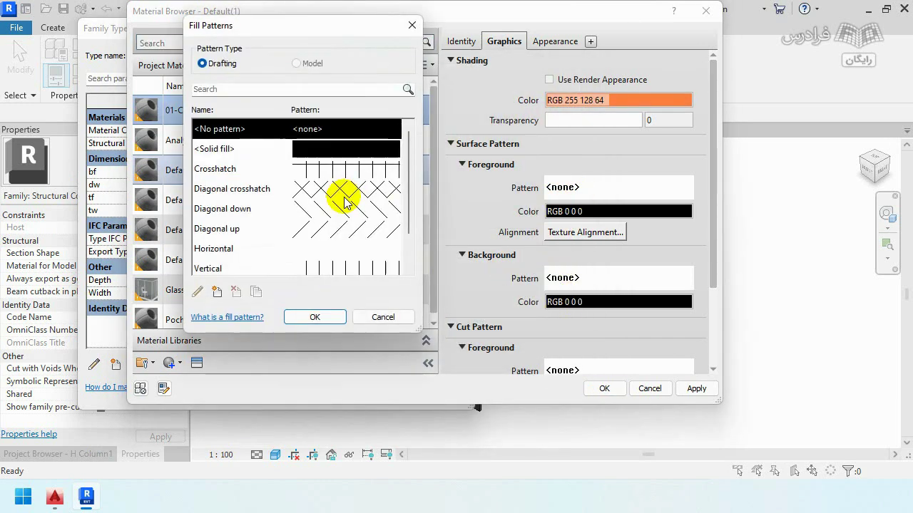
pyautogui.press('Escape')
pyautogui.click(599, 388)
pyautogui.click(318, 391)
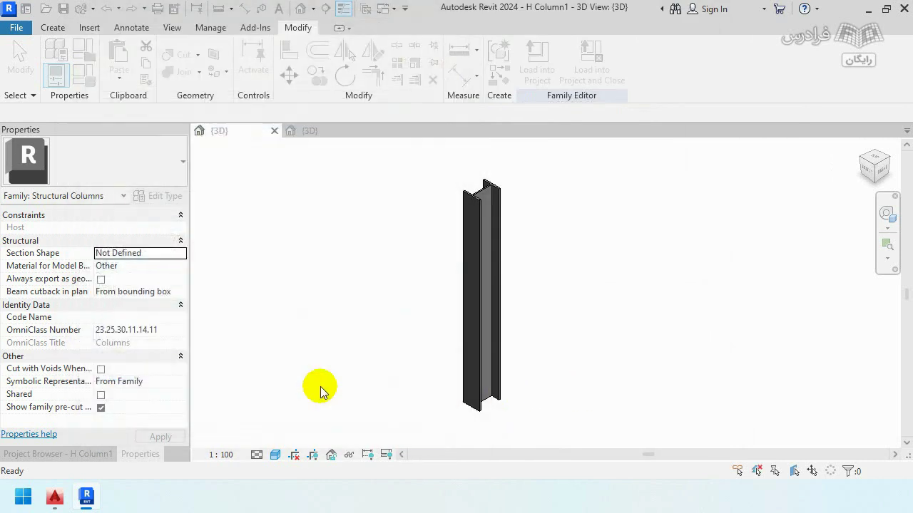
pyautogui.click(488, 276)
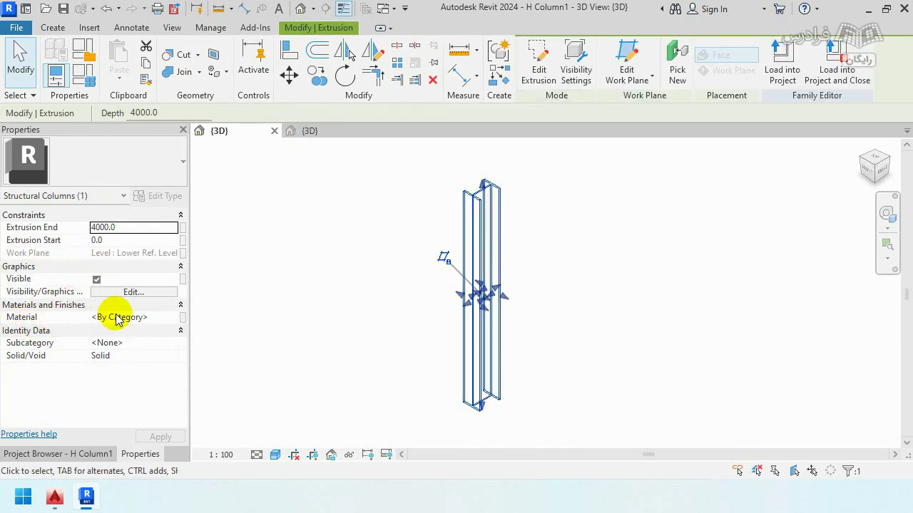
pyautogui.click(182, 318)
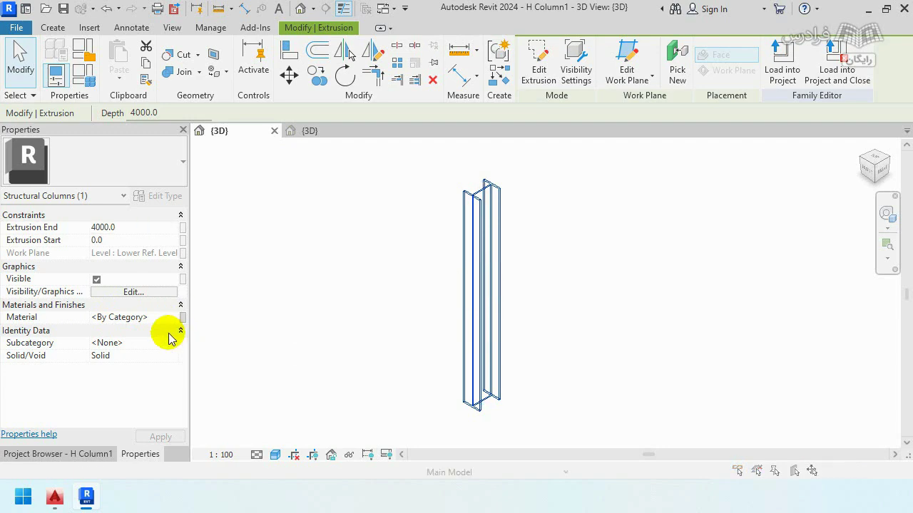
# Step: Link the extrusion material to Material Column so the column renders orange, then reopen Family Types
pyautogui.click(375, 202)
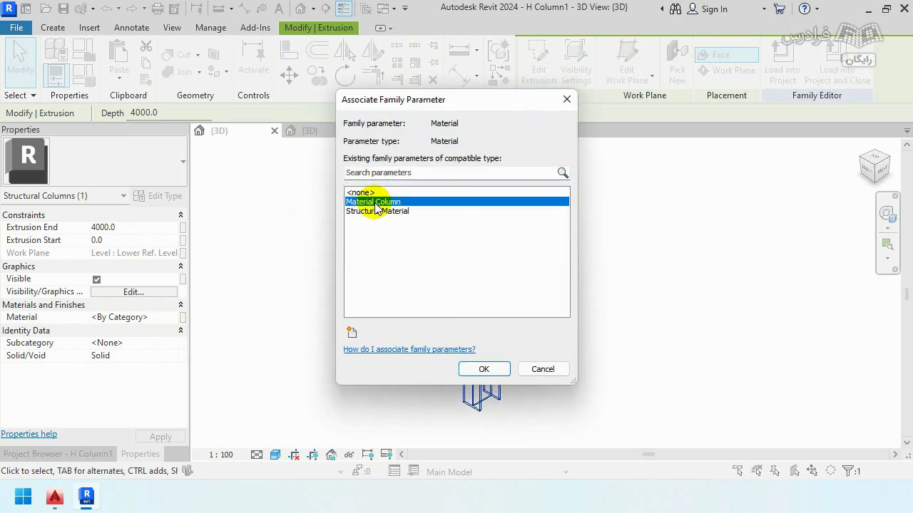
pyautogui.click(481, 369)
pyautogui.click(291, 299)
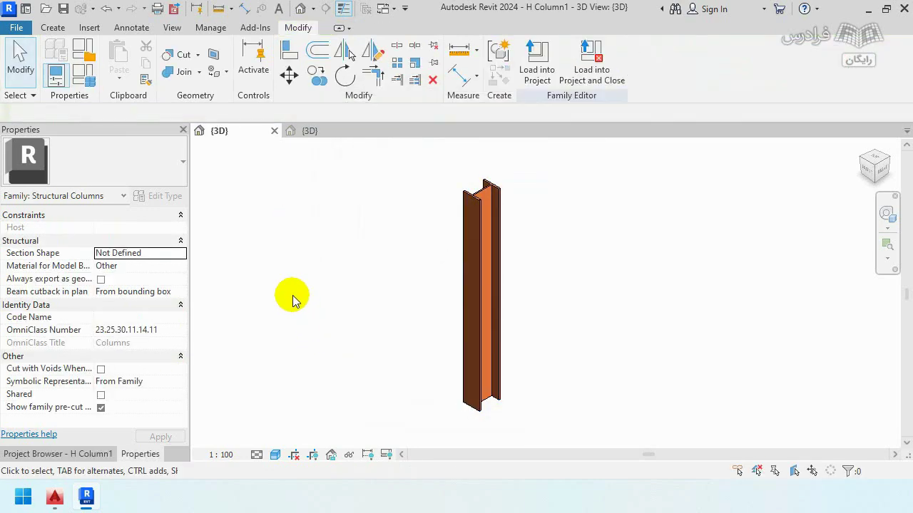
pyautogui.scroll(2, 453, 181)
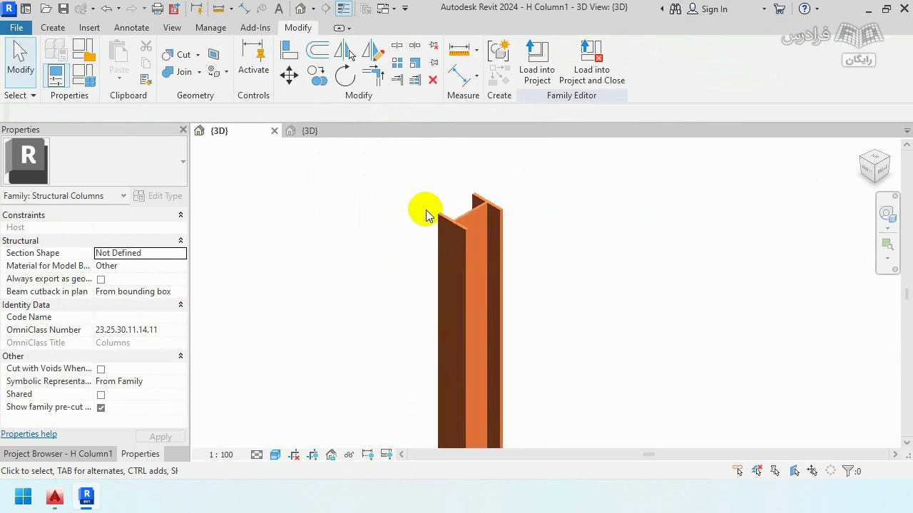
pyautogui.moveTo(453, 181); pyautogui.dragTo(403, 241, button='middle')
pyautogui.scroll(-2, 396, 243)
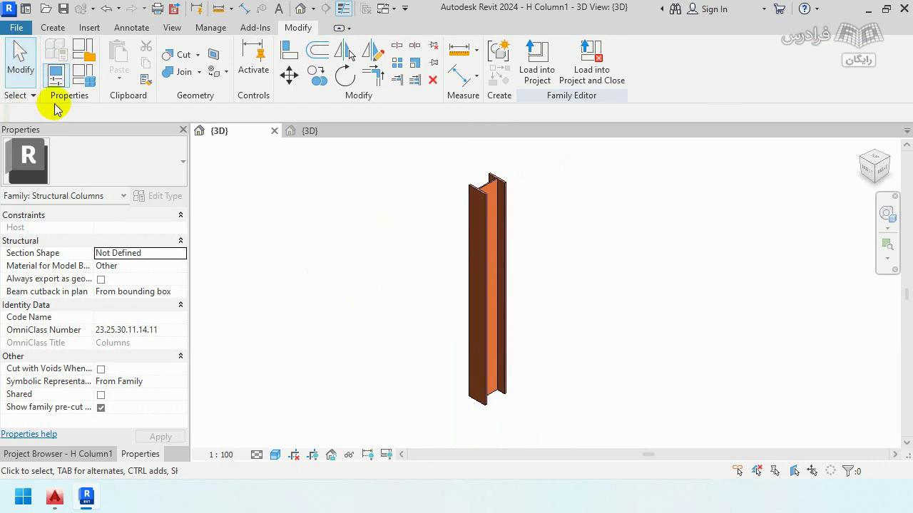
pyautogui.click(86, 75)
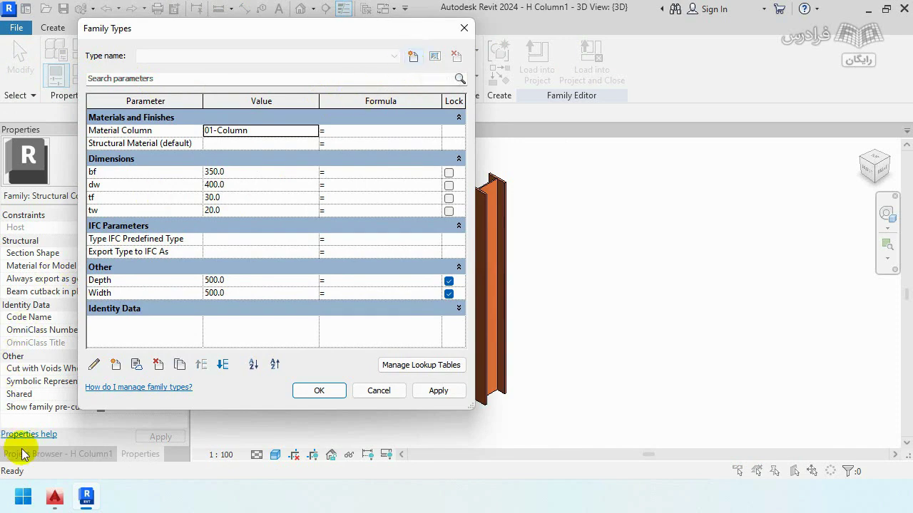
# Step: Zoom into Column Sec. A-A and B-B in AutoCAD to read their dimensions, then return to Revit
pyautogui.click(54, 497)
pyautogui.scroll(-3, 387, 203)
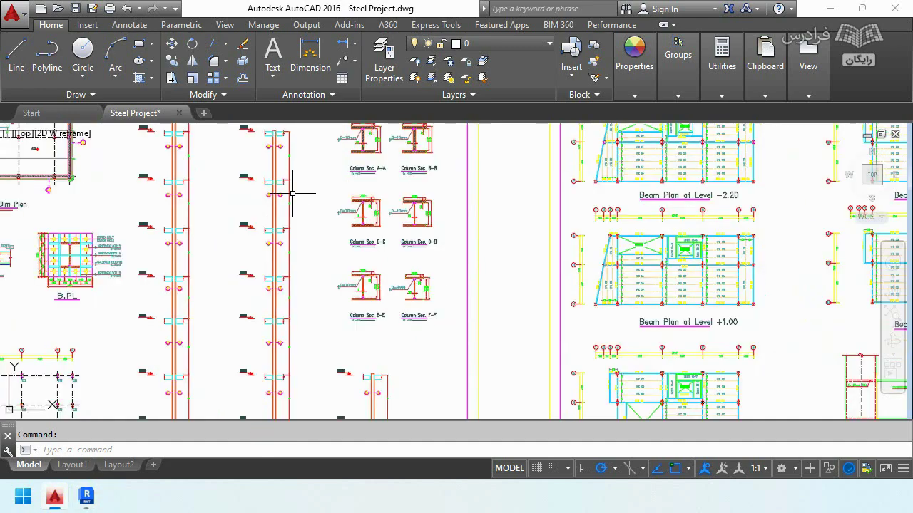
pyautogui.scroll(10, 385, 273)
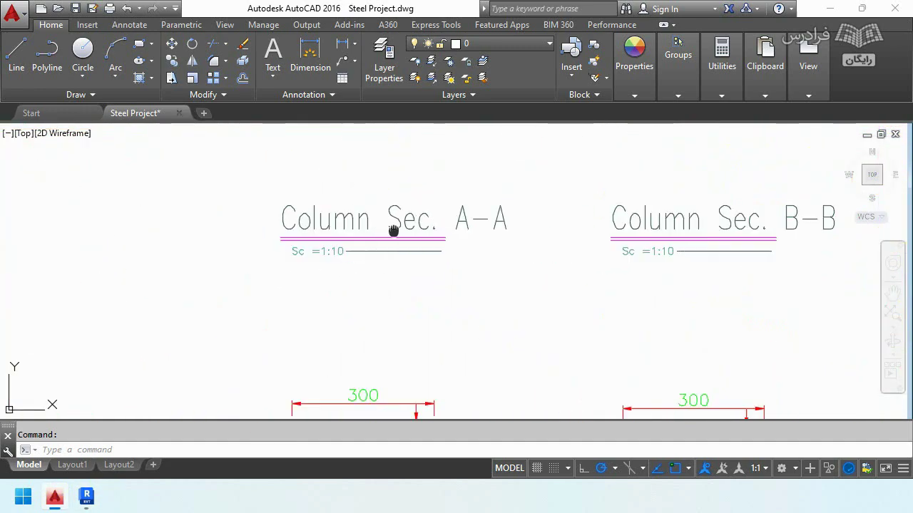
pyautogui.moveTo(393, 230); pyautogui.dragTo(361, 237, button='middle')
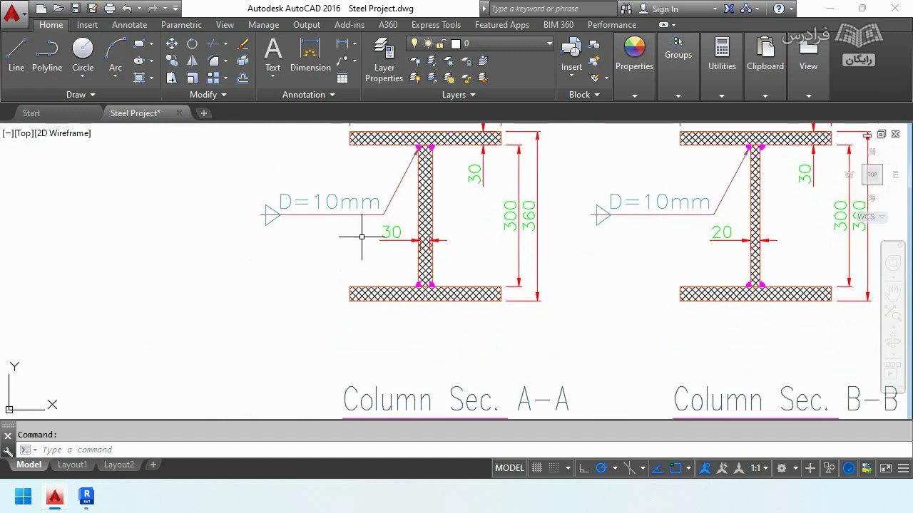
pyautogui.scroll(-2, 329, 287)
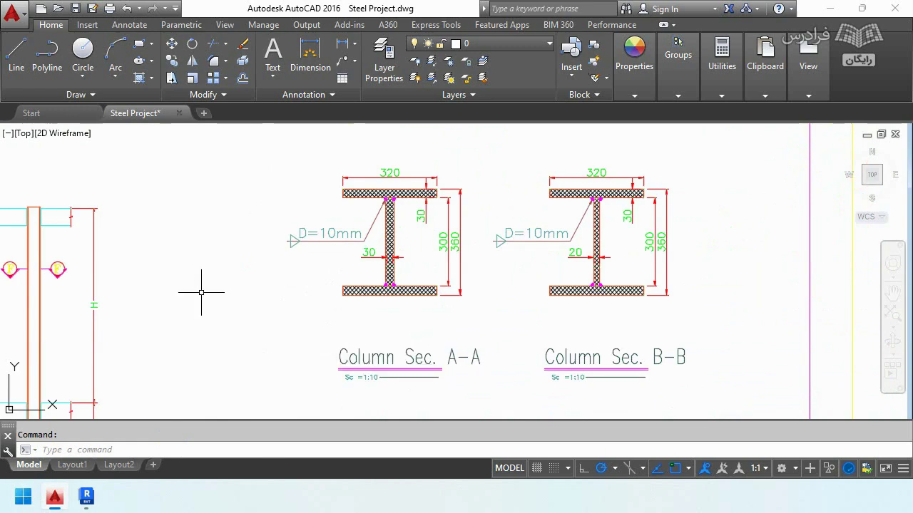
pyautogui.scroll(-3, 201, 293)
pyautogui.scroll(3, 187, 252)
pyautogui.scroll(3, 214, 307)
pyautogui.scroll(4, 212, 318)
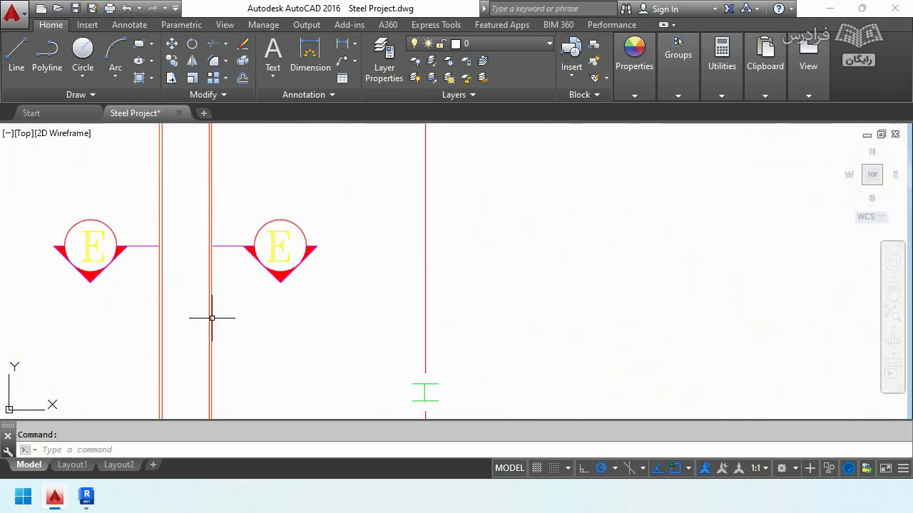
pyautogui.scroll(-3, 152, 264)
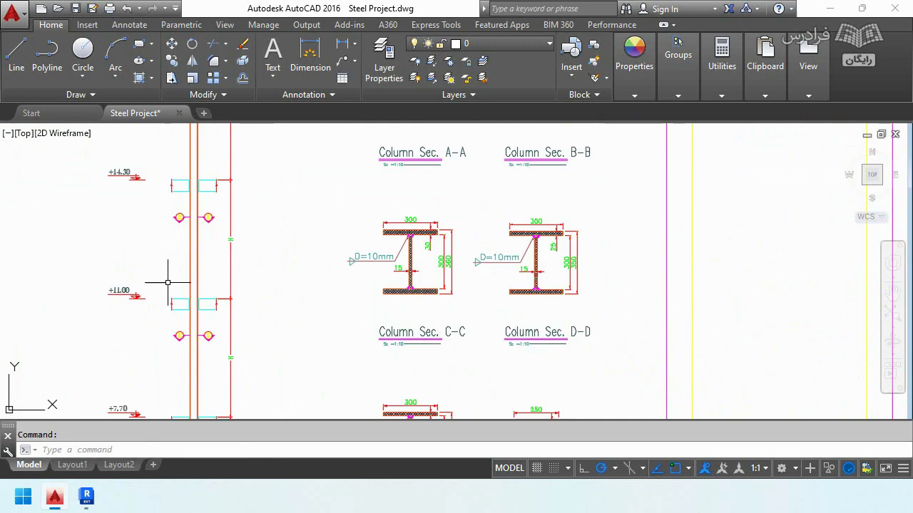
pyautogui.scroll(3, 171, 276)
pyautogui.scroll(2, 183, 291)
pyautogui.scroll(-4, 184, 306)
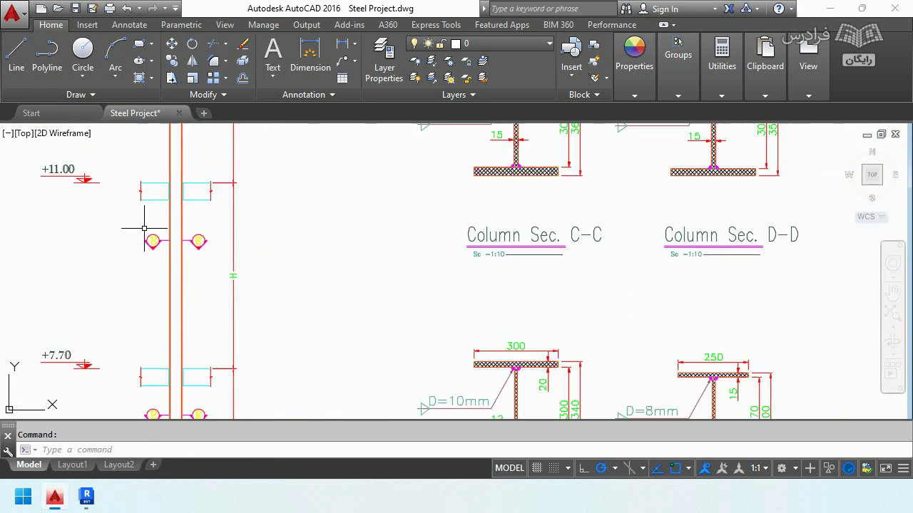
pyautogui.moveTo(322, 245); pyautogui.dragTo(250, 341, button='middle')
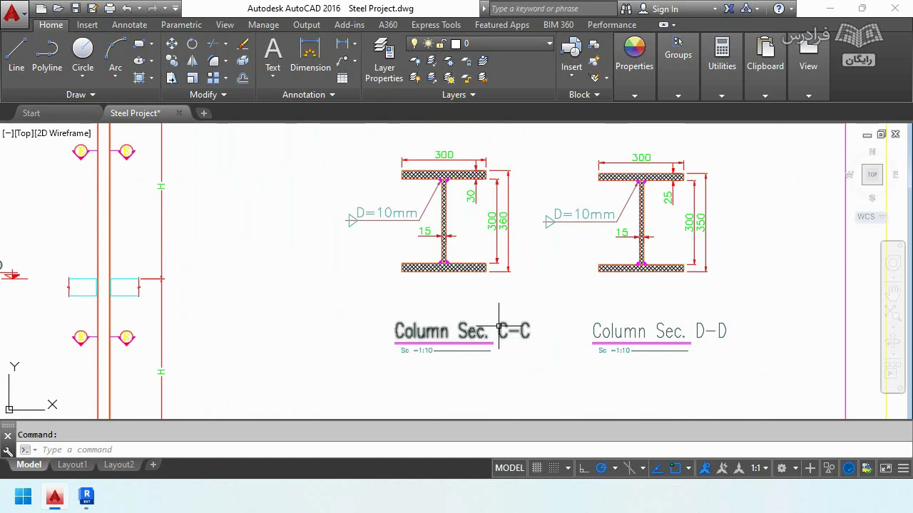
pyautogui.moveTo(447, 144); pyautogui.dragTo(412, 312, button='middle')
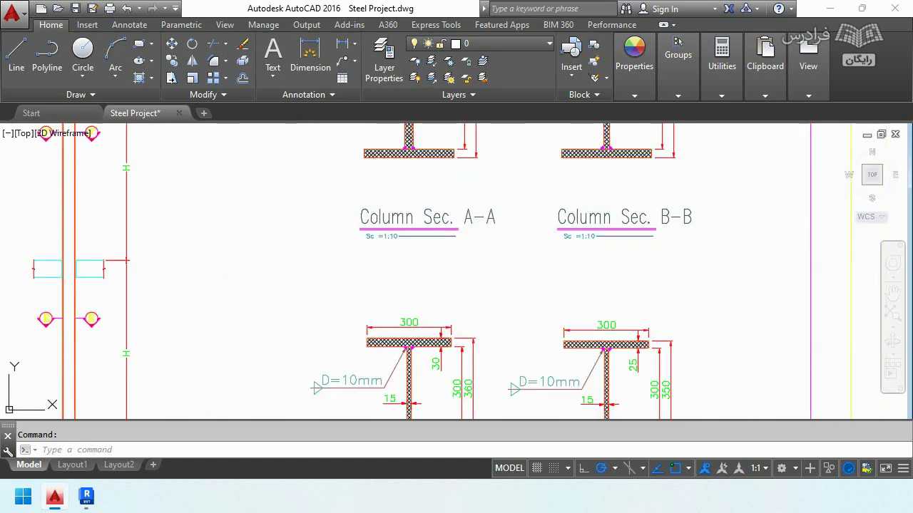
pyautogui.moveTo(331, 205); pyautogui.dragTo(342, 330, button='middle')
pyautogui.moveTo(332, 288); pyautogui.dragTo(335, 307, button='middle')
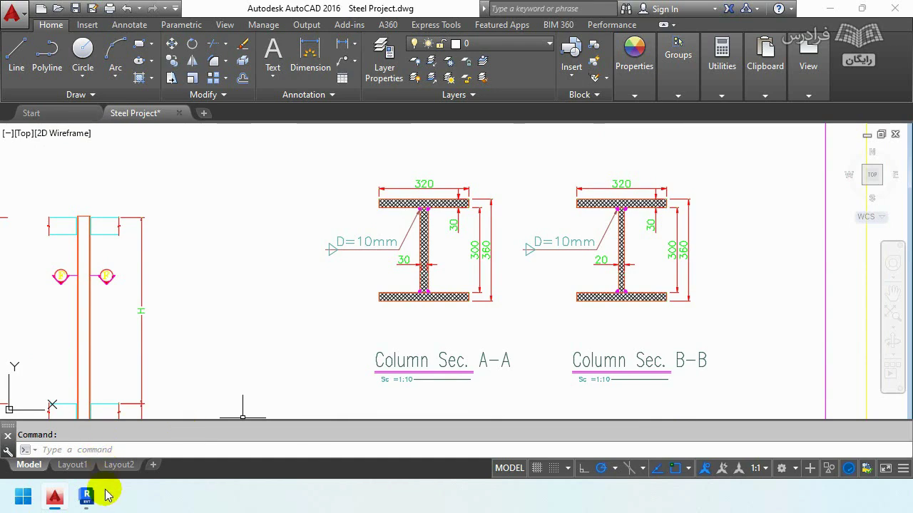
pyautogui.scroll(4, 412, 199)
pyautogui.scroll(-5, 546, 246)
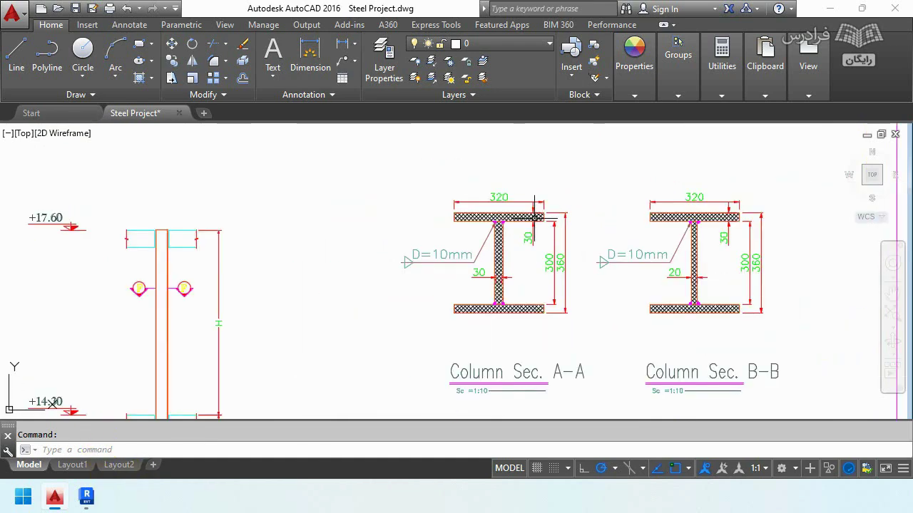
pyautogui.scroll(3, 539, 266)
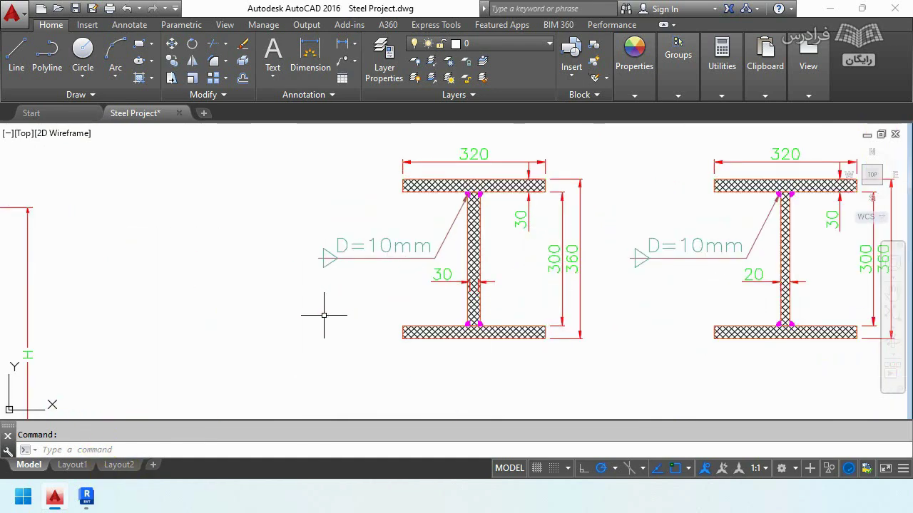
pyautogui.click(86, 496)
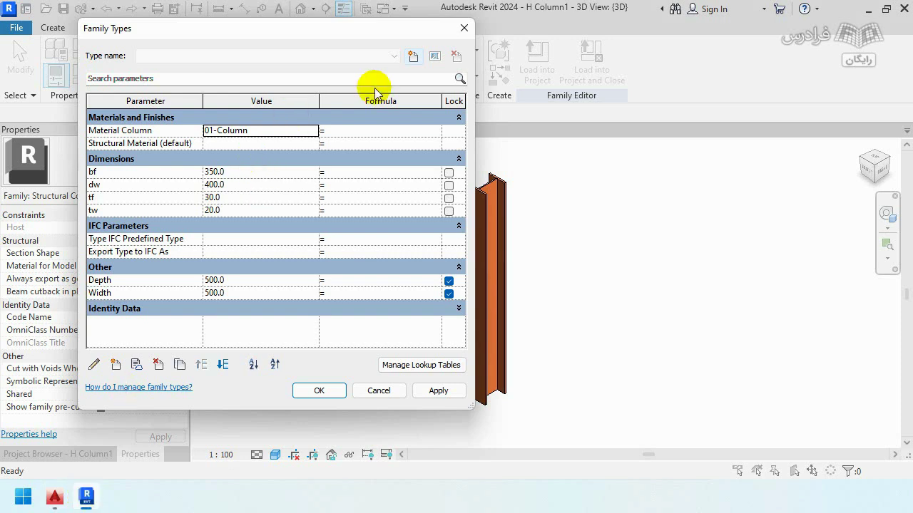
# Step: Create a new family type named A, checking its section dimensions in AutoCAD
pyautogui.click(413, 57)
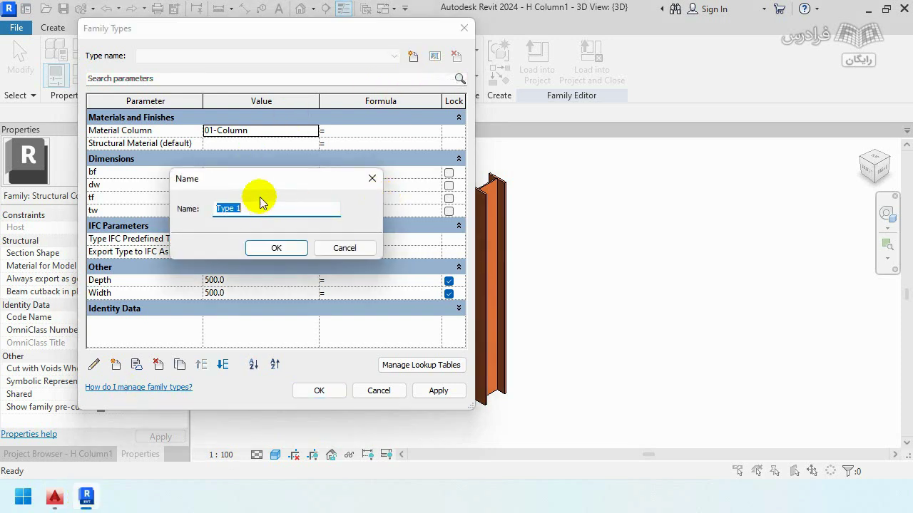
pyautogui.write('A')
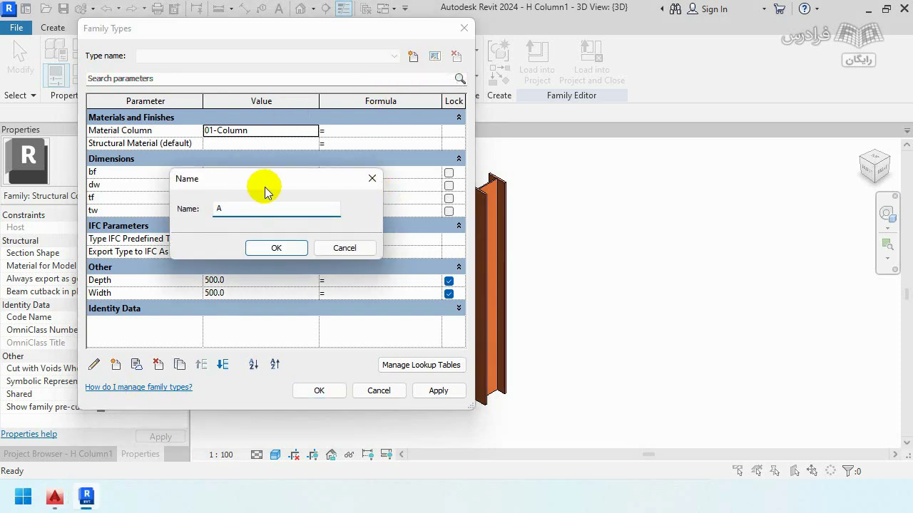
pyautogui.click(275, 248)
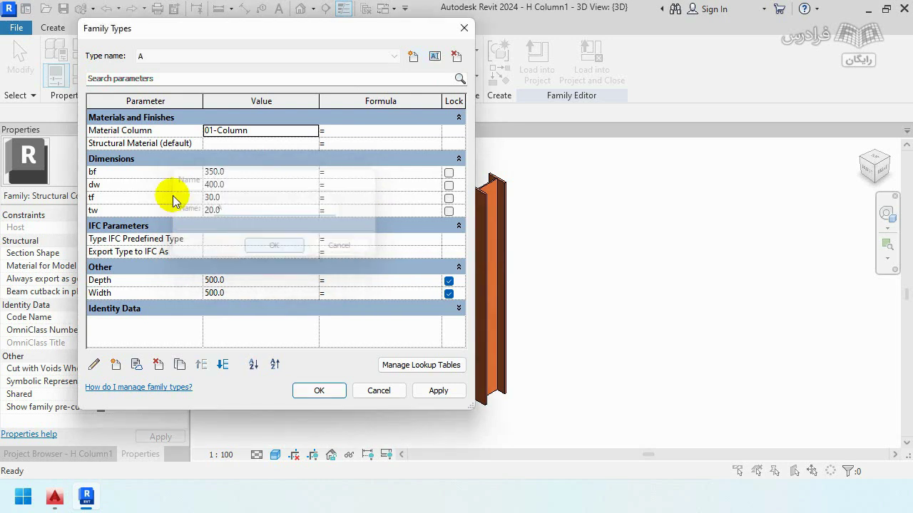
pyautogui.click(246, 171)
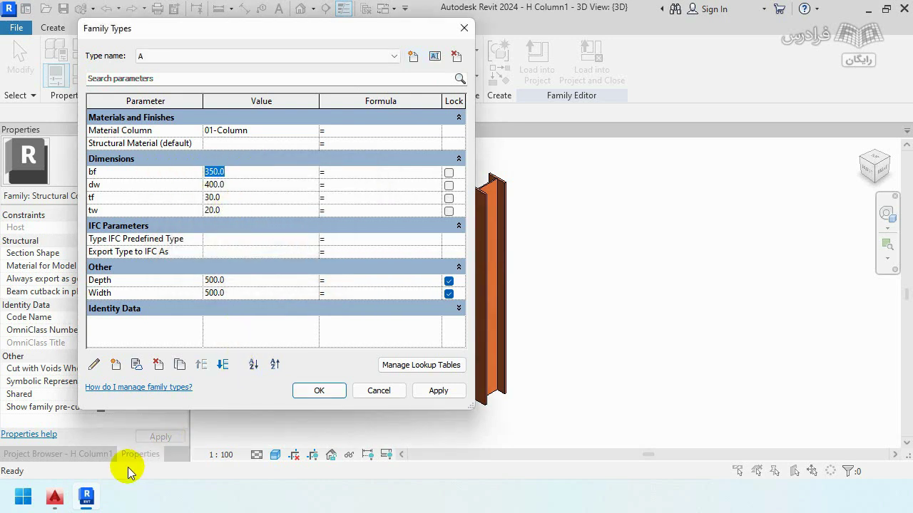
pyautogui.click(56, 495)
pyautogui.click(57, 494)
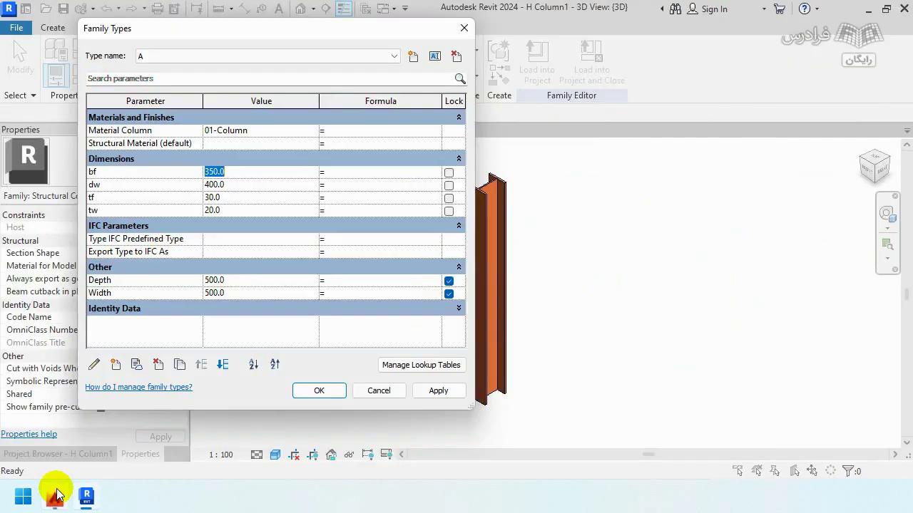
pyautogui.write('320')
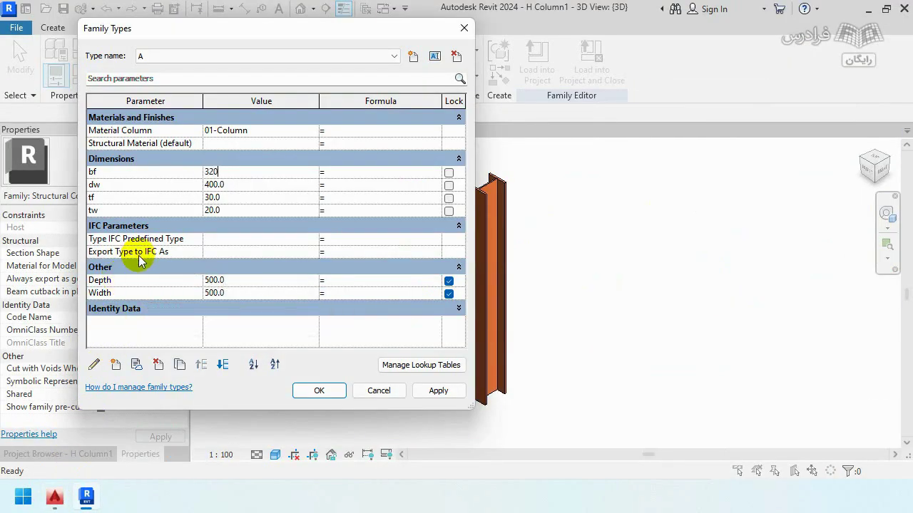
pyautogui.click(56, 494)
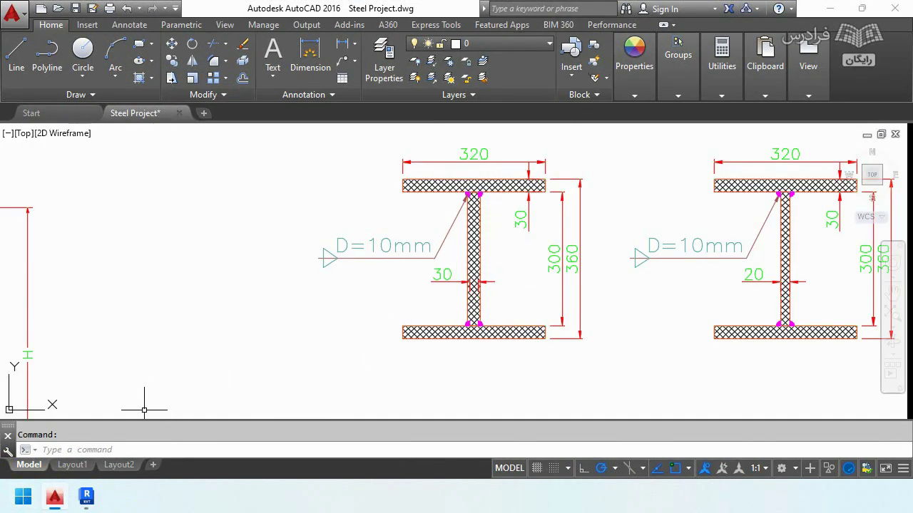
pyautogui.click(86, 496)
# Step: Set type A to bf 320, dw 300, tf 30, tw 30 and apply
pyautogui.click(212, 171)
pyautogui.write('320')
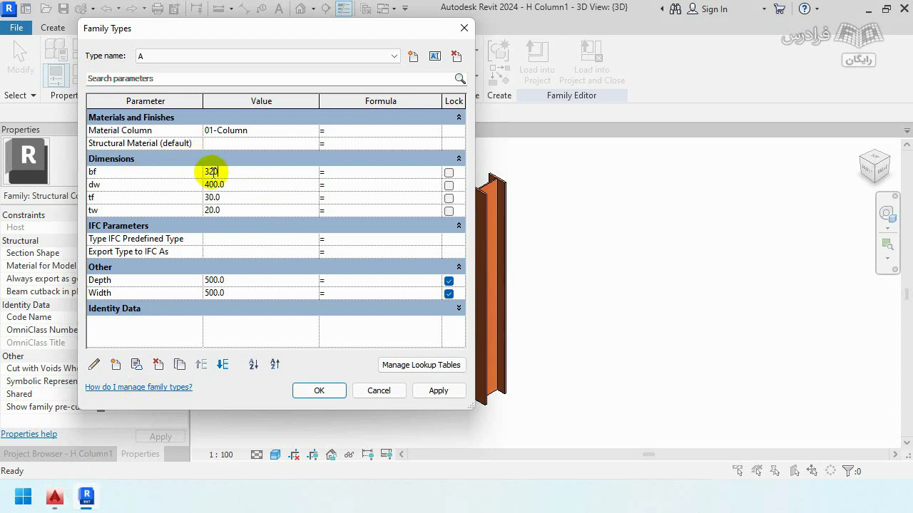
pyautogui.click(239, 186)
pyautogui.write('300')
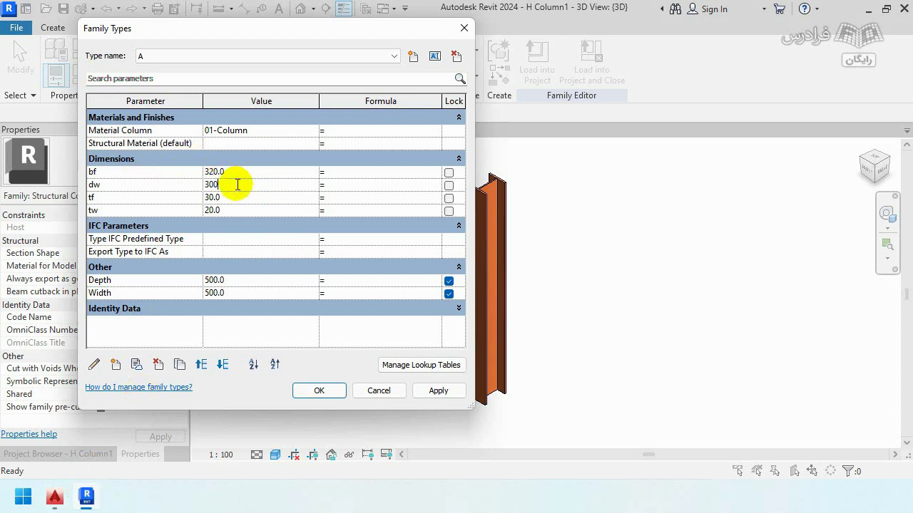
pyautogui.click(237, 198)
pyautogui.write('30')
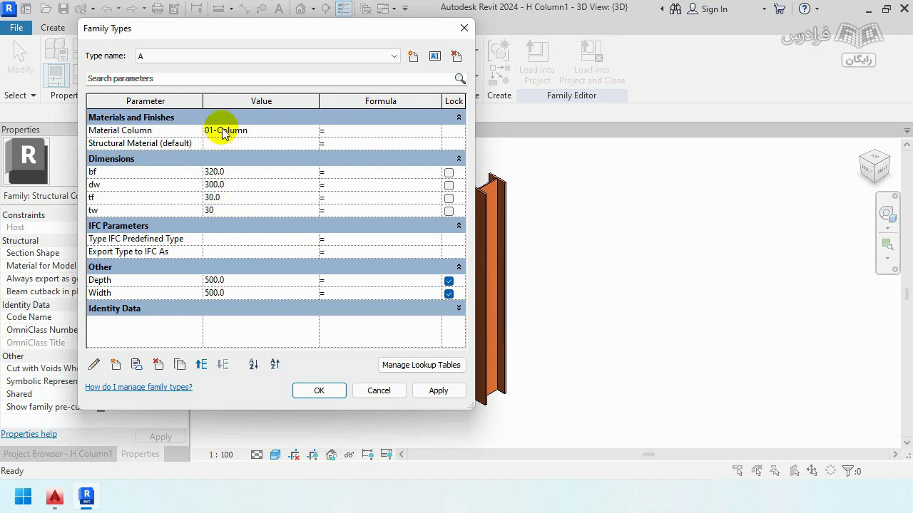
pyautogui.click(430, 391)
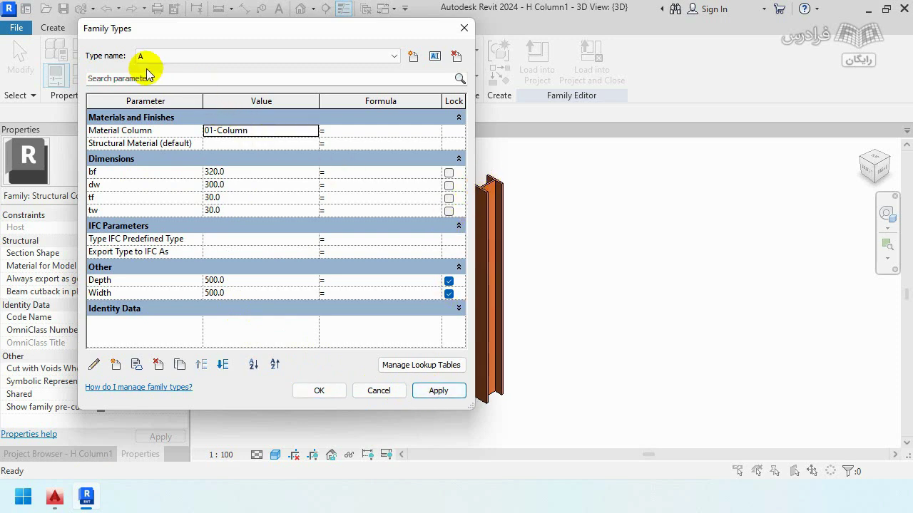
# Step: Add another family type named B, then bring up the AutoCAD drawing
pyautogui.click(413, 56)
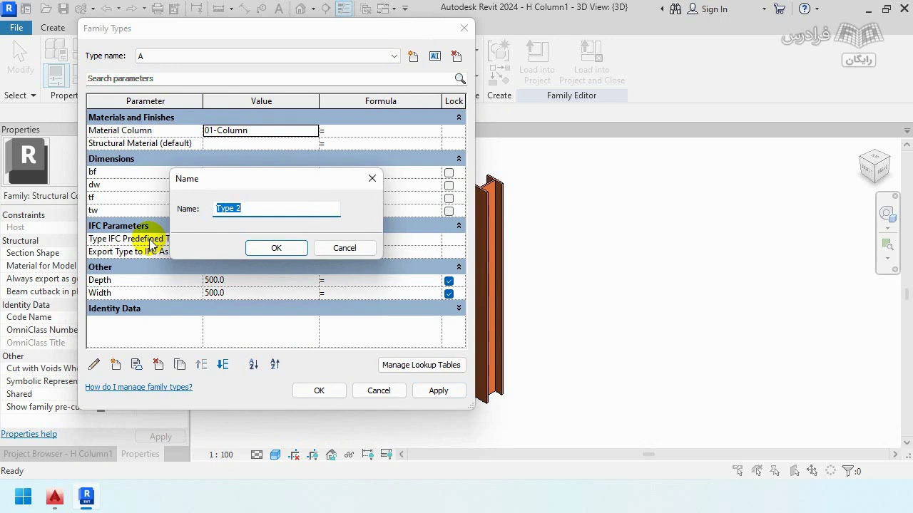
pyautogui.write('B')
pyautogui.click(273, 248)
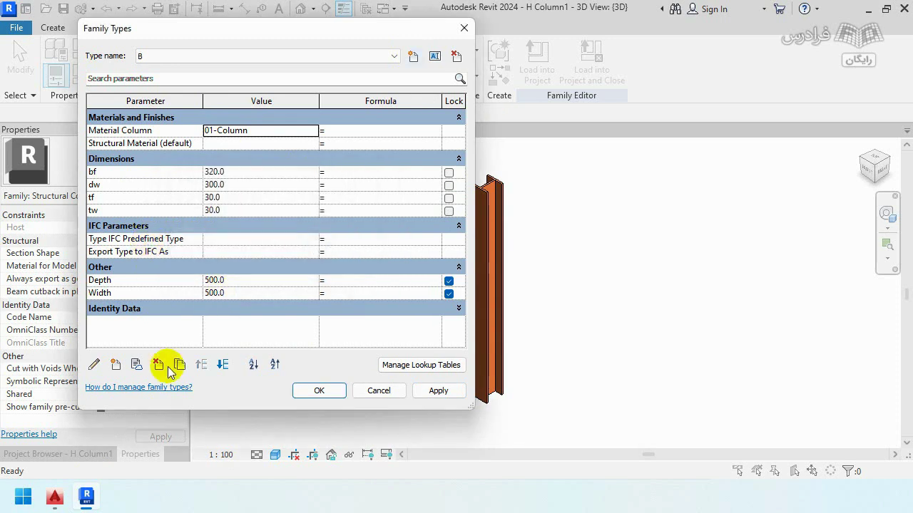
pyautogui.click(55, 497)
# Step: Check the AutoCAD grid plan and Column Sec. B-B's 20 web thickness, then return to Revit
pyautogui.scroll(-1, 277, 208)
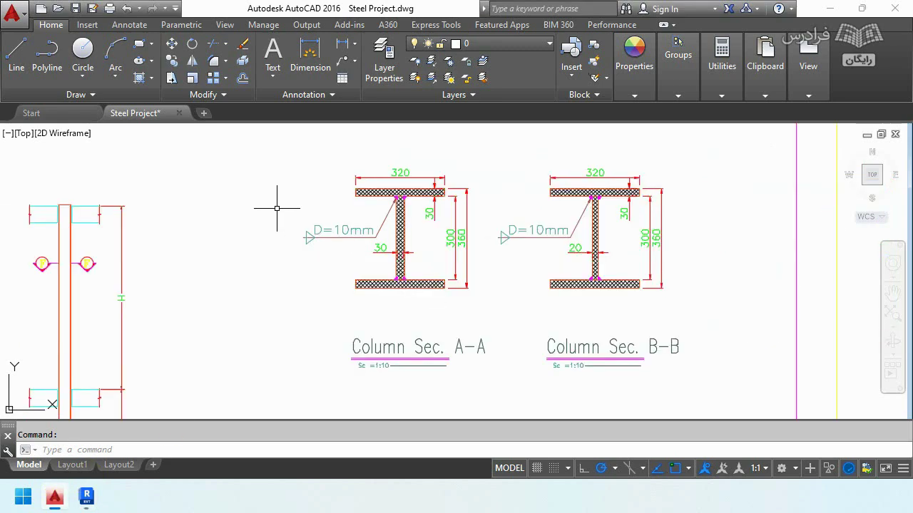
pyautogui.scroll(-3, 609, 198)
pyautogui.scroll(2, 610, 200)
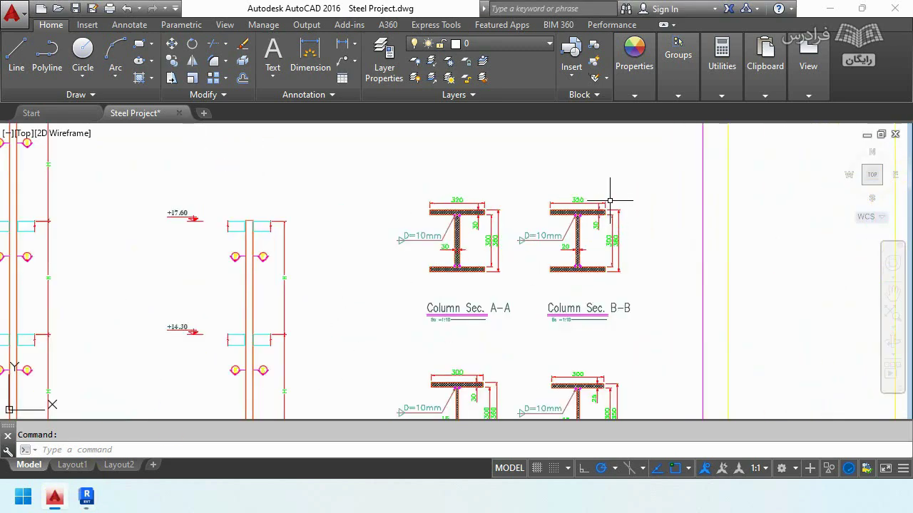
pyautogui.scroll(-3, 375, 177)
pyautogui.scroll(1, 201, 264)
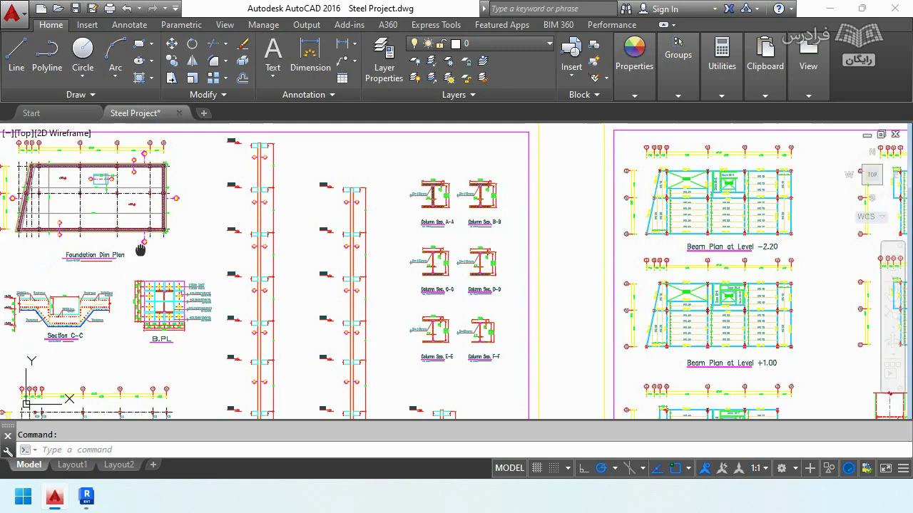
pyautogui.scroll(1, 201, 263)
pyautogui.scroll(3, 193, 320)
pyautogui.scroll(1, 256, 352)
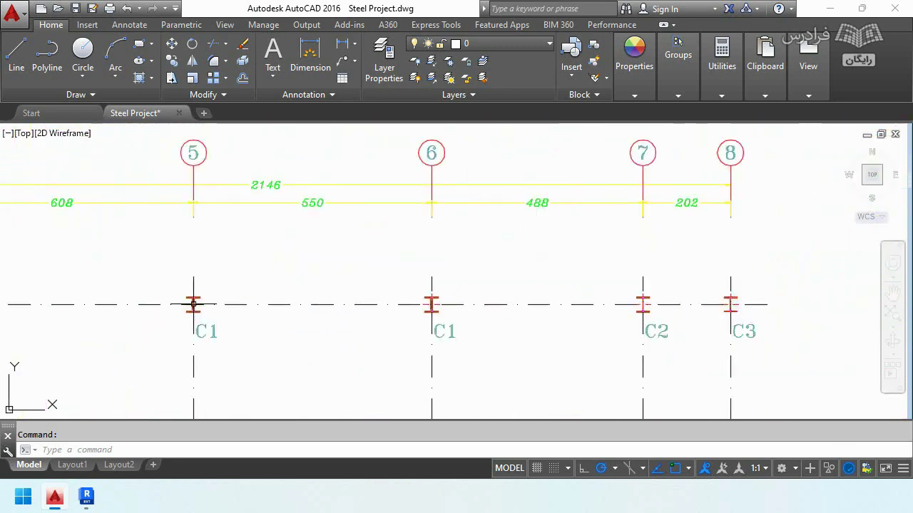
pyautogui.scroll(-4, 193, 304)
pyautogui.moveTo(318, 215); pyautogui.dragTo(254, 345, button='middle')
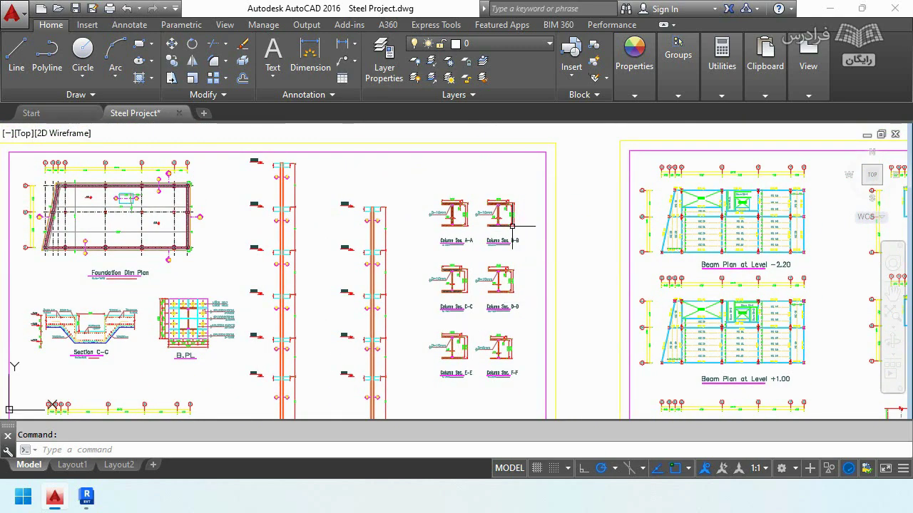
pyautogui.scroll(3, 512, 226)
pyautogui.scroll(3, 495, 336)
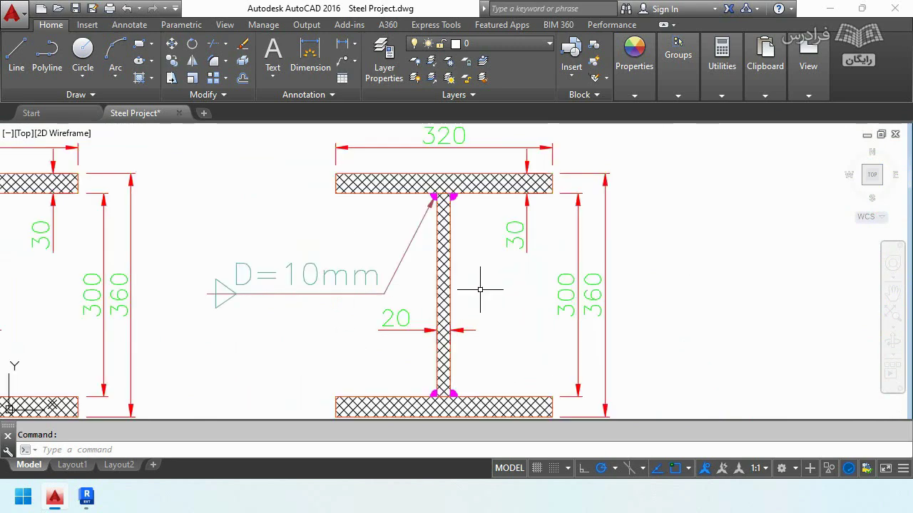
pyautogui.scroll(-2, 480, 290)
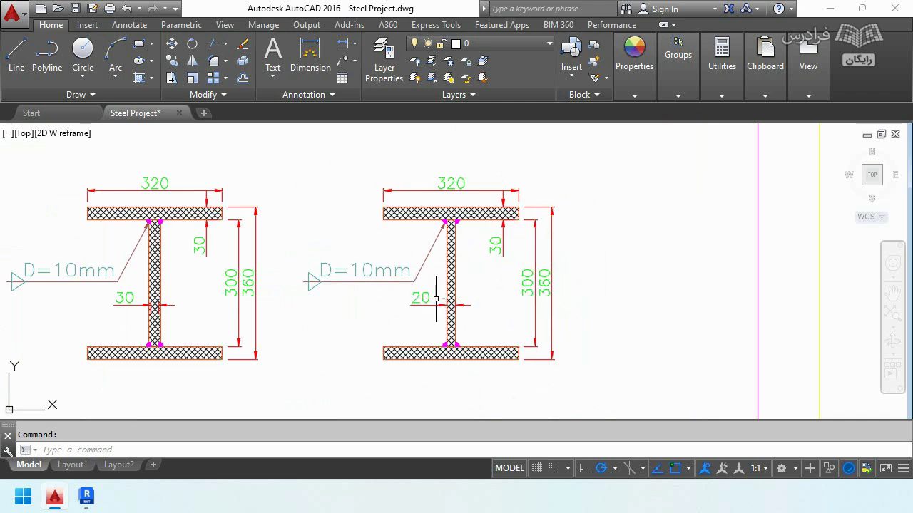
pyautogui.click(86, 499)
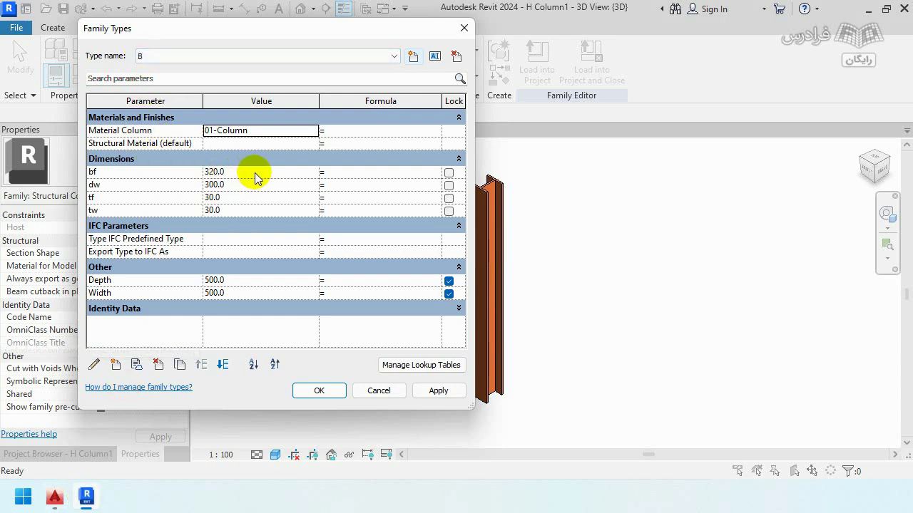
# Step: Apply tw 20 to type B and create a new family type named C
pyautogui.click(254, 211)
pyautogui.write('20')
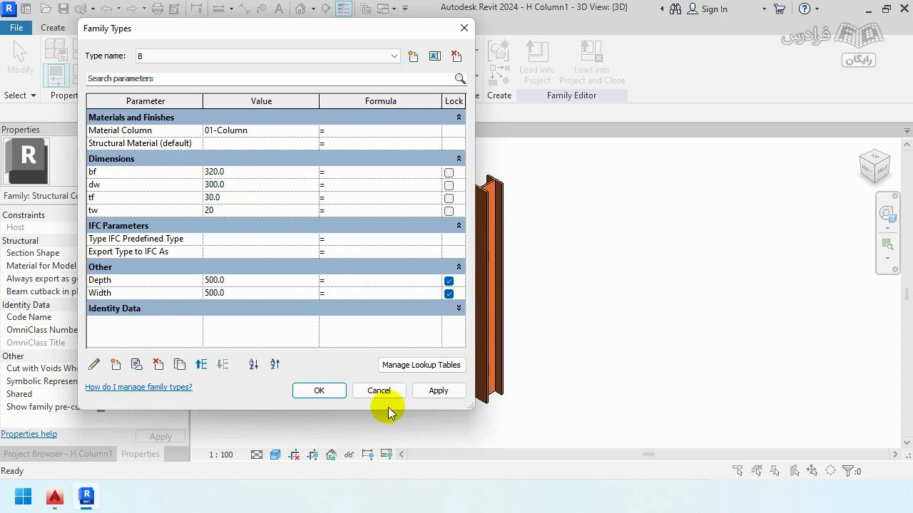
pyautogui.click(435, 391)
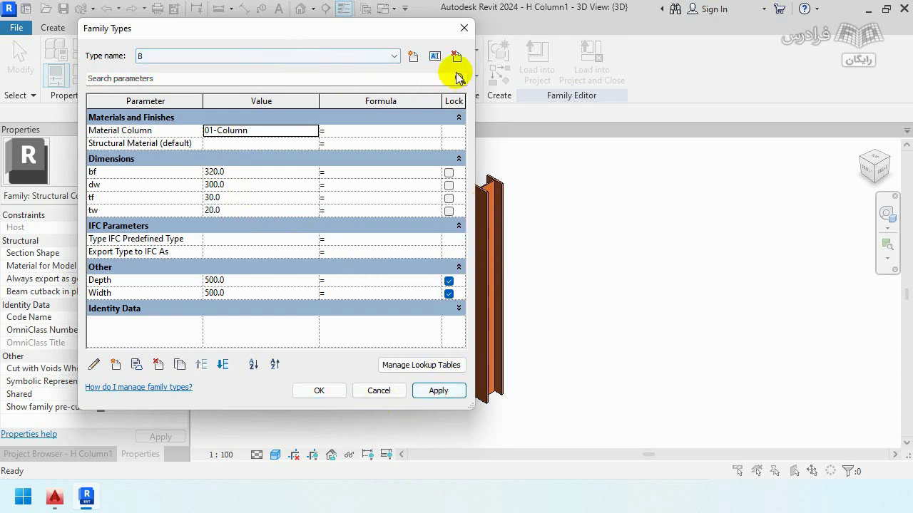
pyautogui.click(413, 57)
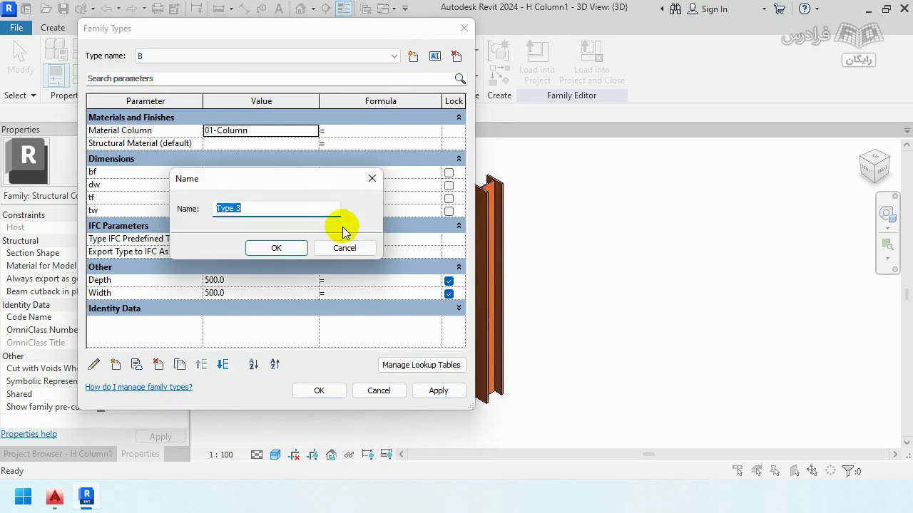
pyautogui.write('C')
pyautogui.press('Return')
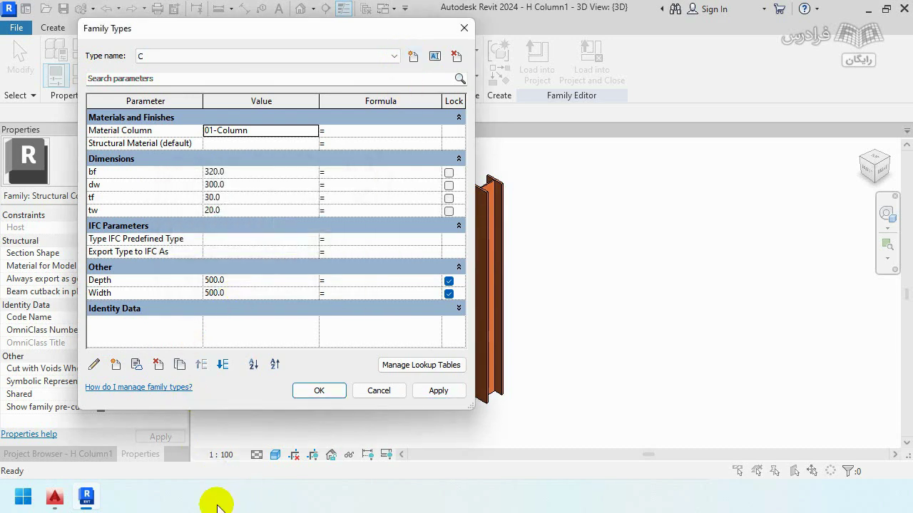
# Step: Check the column section dimensions in the AutoCAD drawing
pyautogui.click(55, 497)
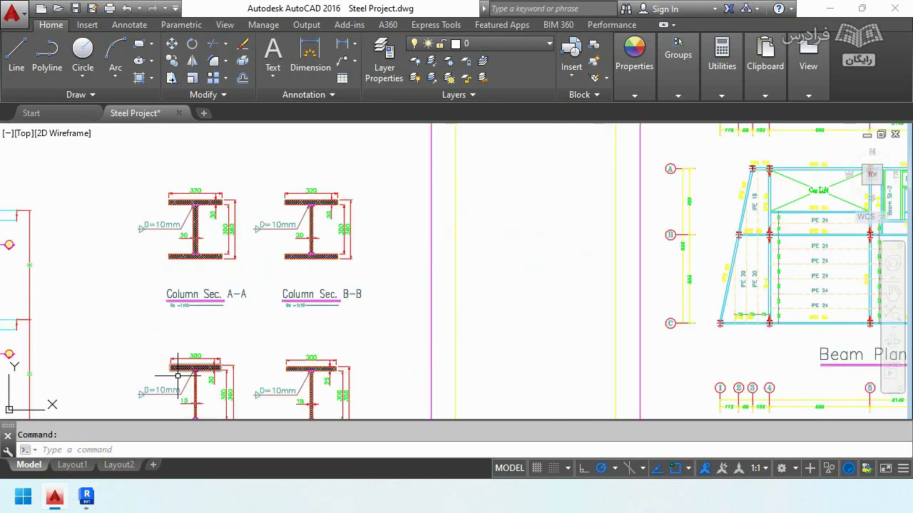
pyautogui.scroll(-2, 178, 376)
pyautogui.scroll(-3, 264, 243)
pyautogui.scroll(4, 271, 232)
pyautogui.scroll(2, 270, 226)
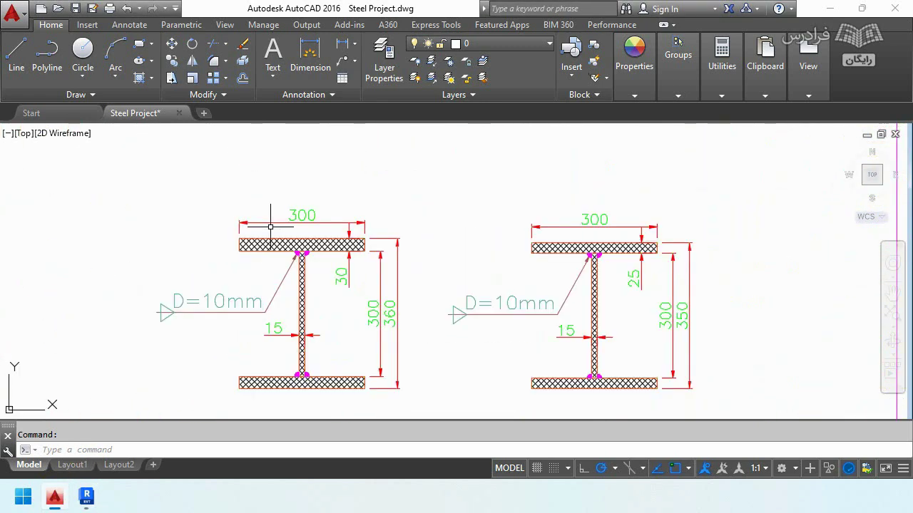
# Step: Give type C a bf of 300 and a tw of 15
pyautogui.click(86, 497)
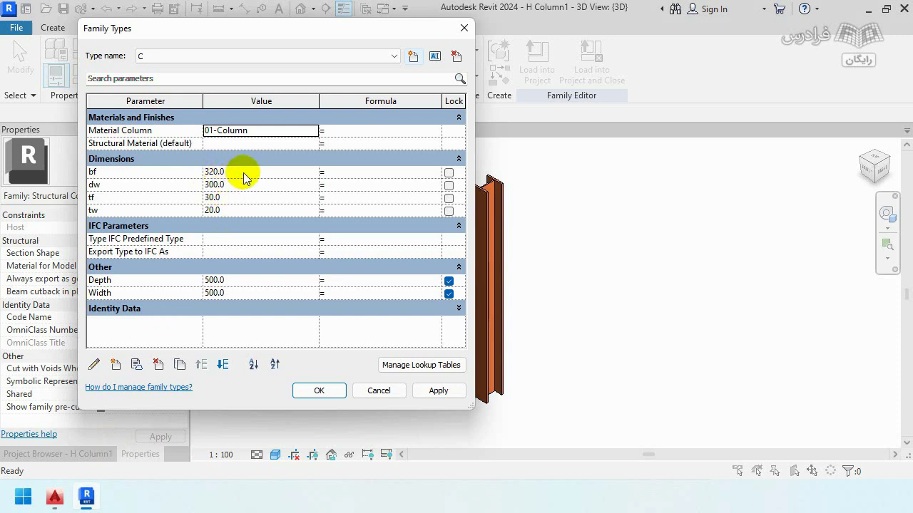
pyautogui.doubleClick(246, 171)
pyautogui.write('300')
pyautogui.click(249, 187)
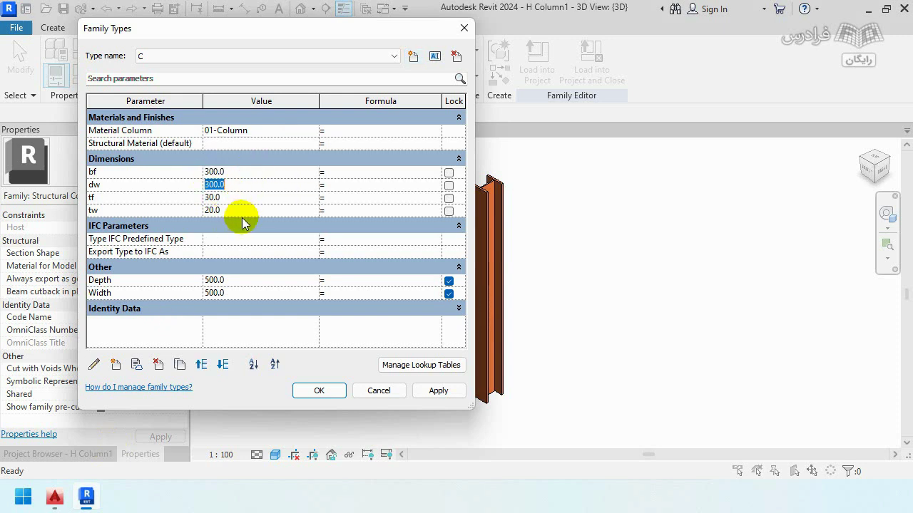
pyautogui.doubleClick(249, 210)
pyautogui.write('5')
pyautogui.click(428, 391)
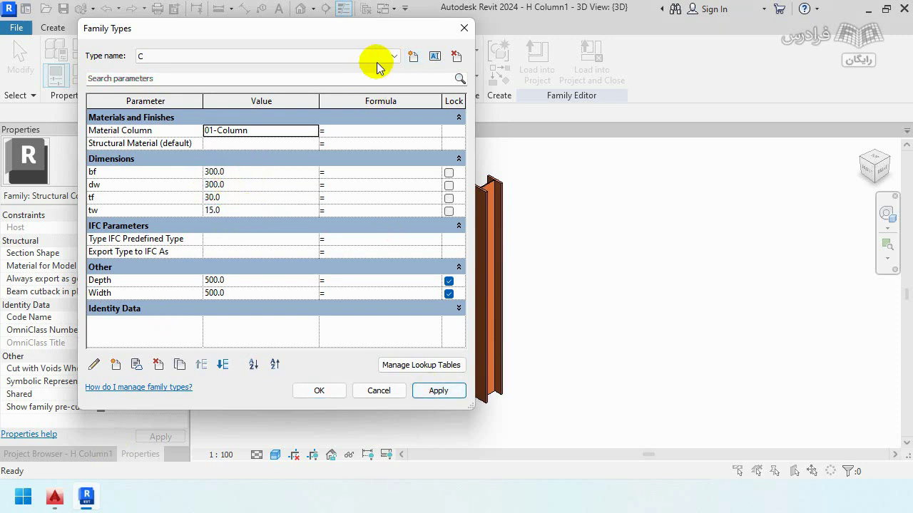
# Step: Add new family types D (tf 25) and E
pyautogui.click(413, 58)
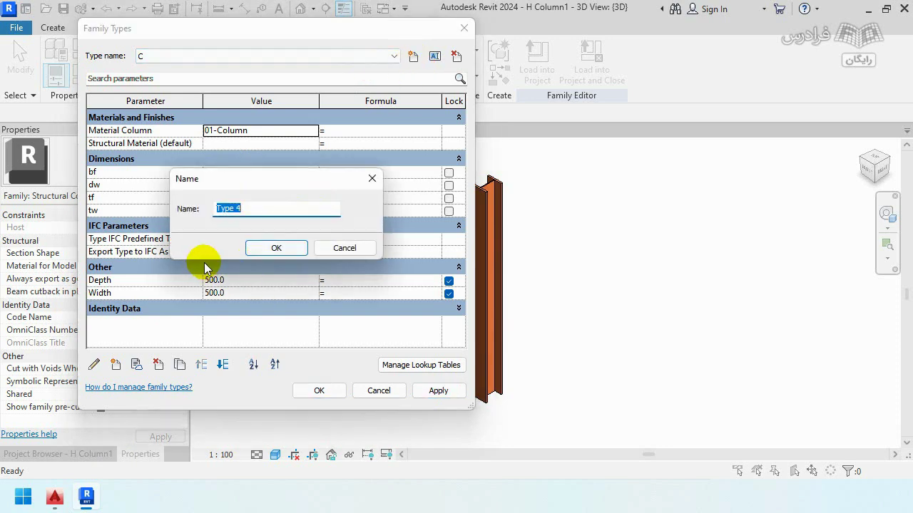
pyautogui.write('D')
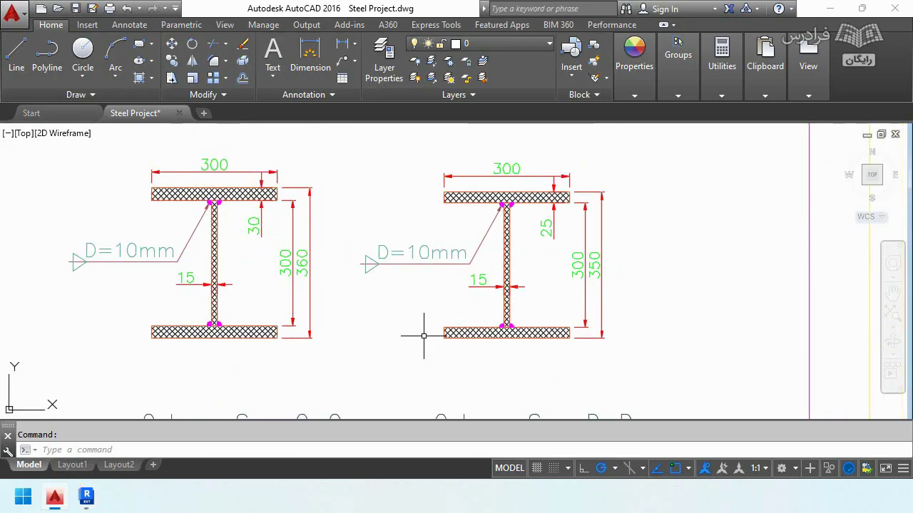
pyautogui.click(86, 496)
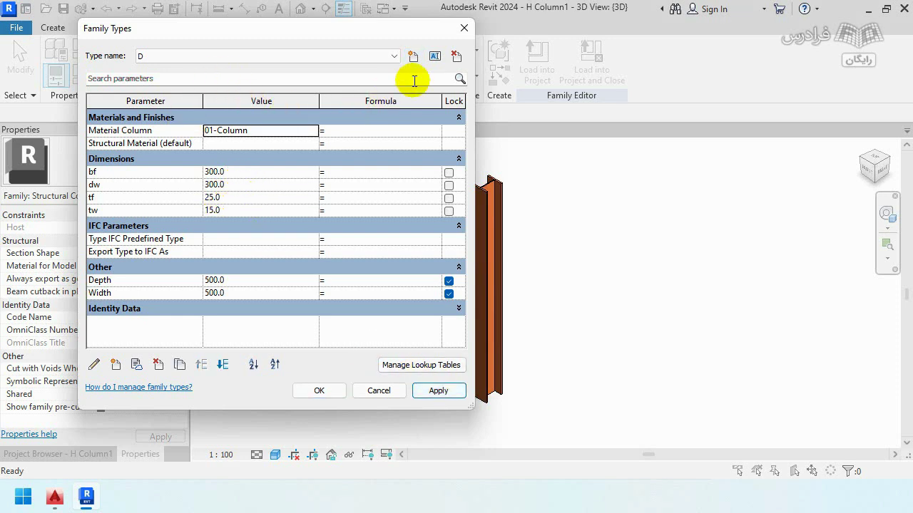
pyautogui.click(414, 57)
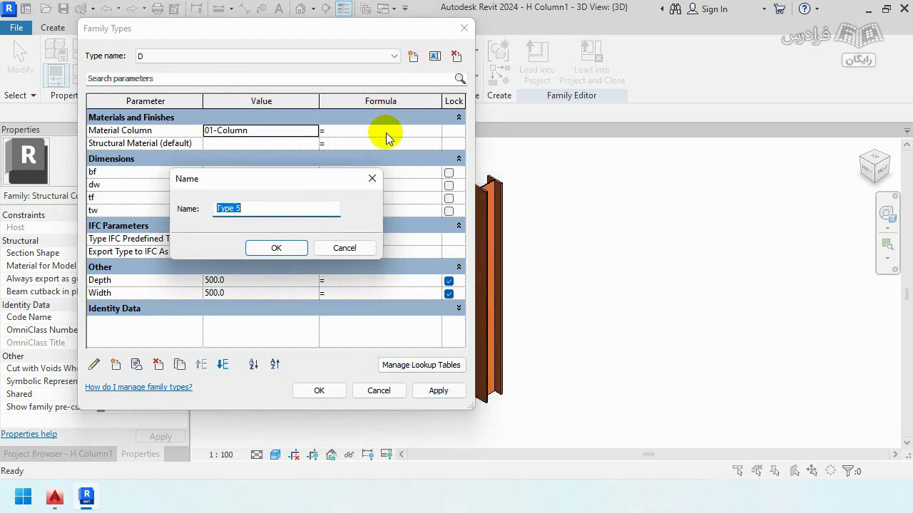
pyautogui.write('E')
pyautogui.press('Return')
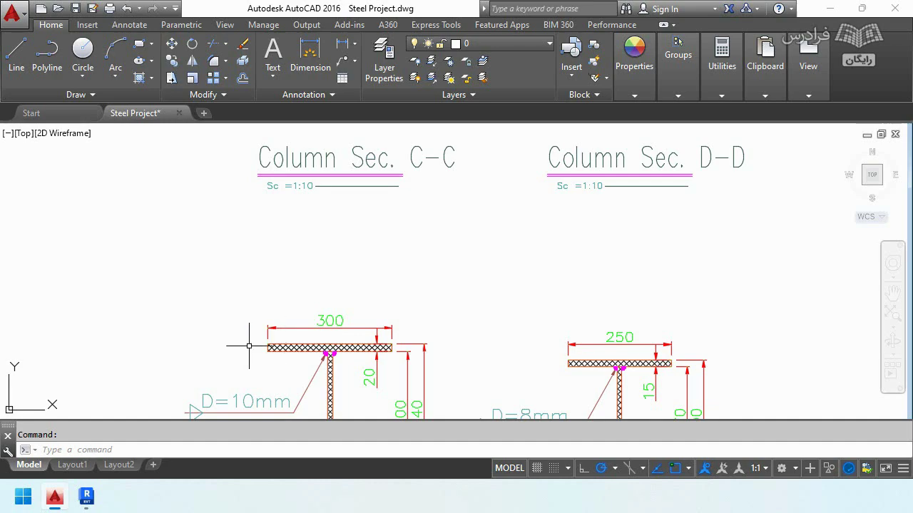
pyautogui.moveTo(249, 345); pyautogui.dragTo(264, 197, button='middle')
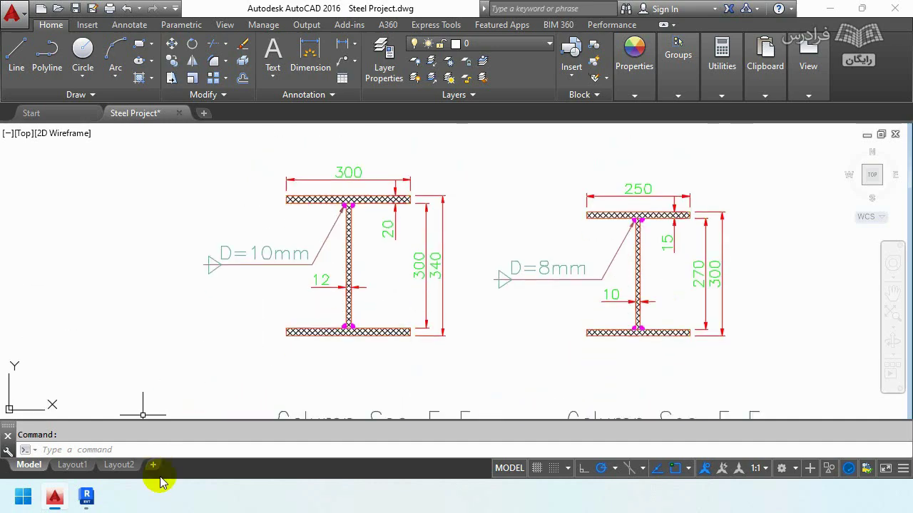
# Step: Set type E's tf to 20 and tw to 12, and apply
pyautogui.click(86, 497)
pyautogui.write('20')
pyautogui.click(260, 216)
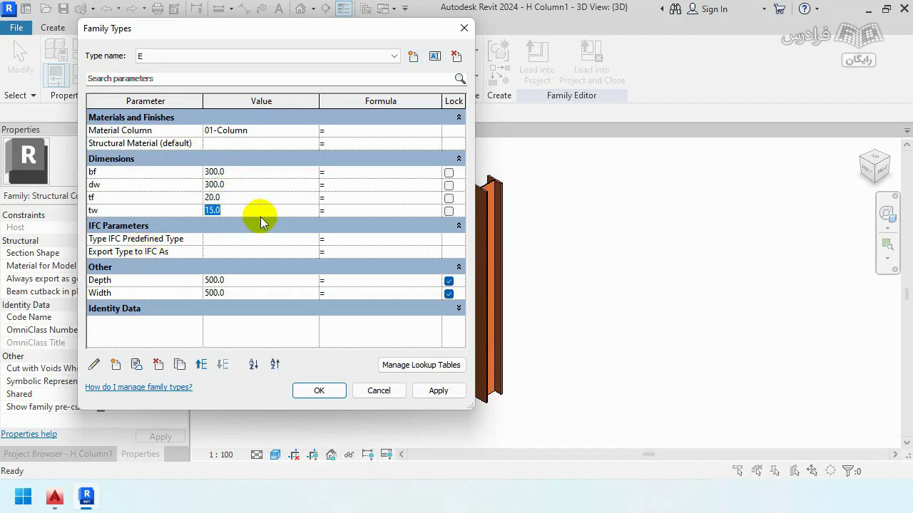
pyautogui.write('12')
pyautogui.click(426, 389)
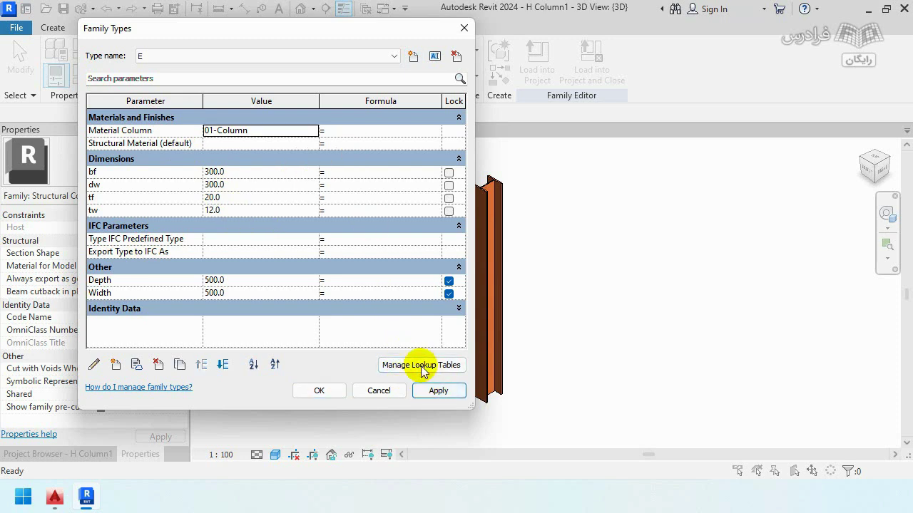
# Step: Create type F with bf 250, dw 270, tf 15, tw 10 and accept with OK
pyautogui.click(413, 56)
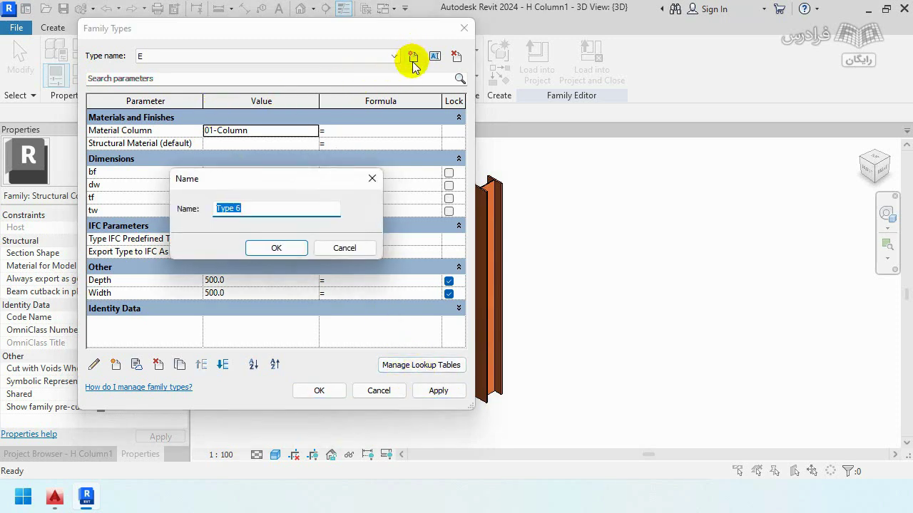
pyautogui.click(55, 497)
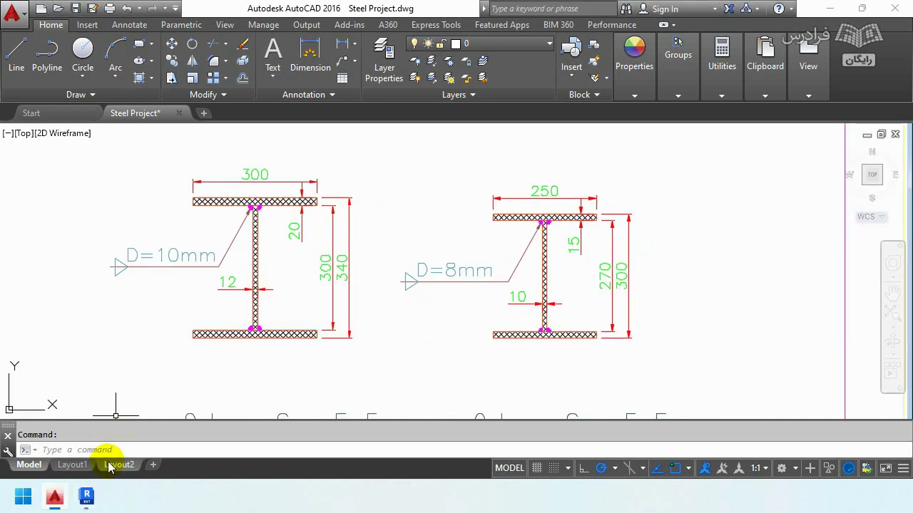
pyautogui.click(86, 497)
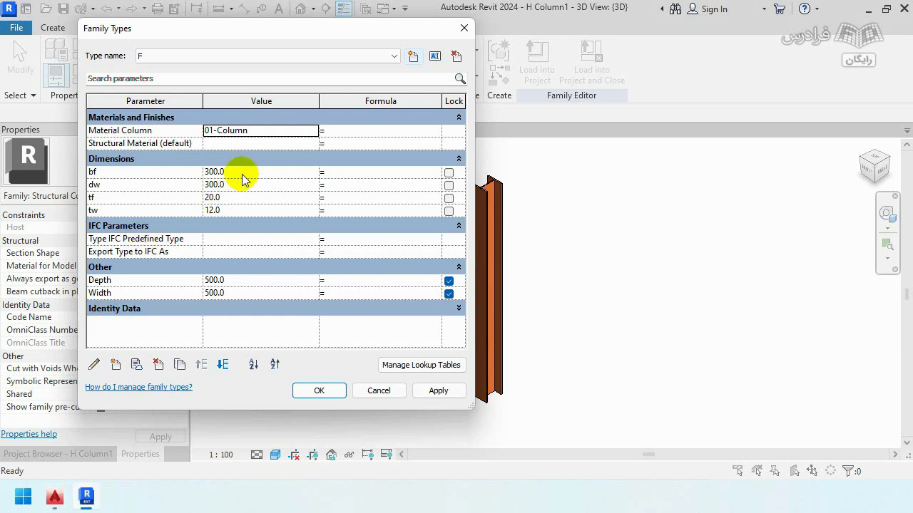
pyautogui.write('250')
pyautogui.click(233, 197)
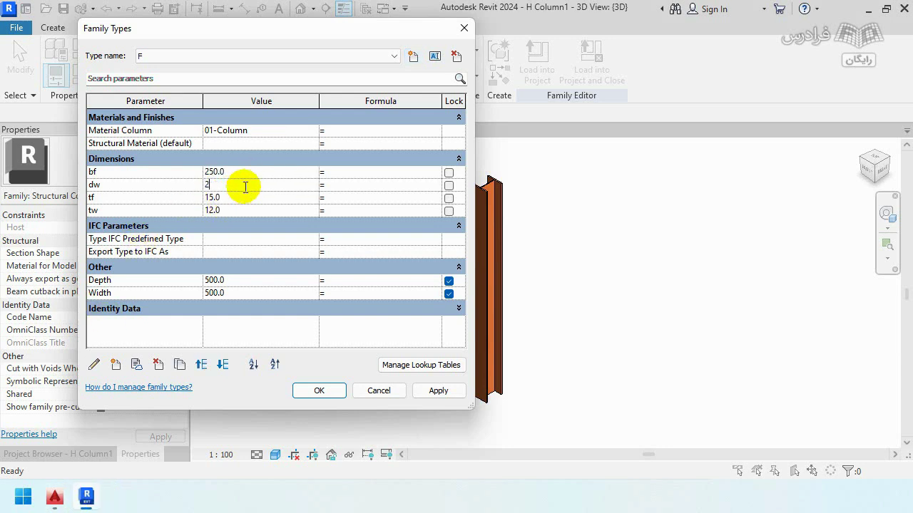
pyautogui.write('70')
pyautogui.click(220, 210)
pyautogui.write('12')
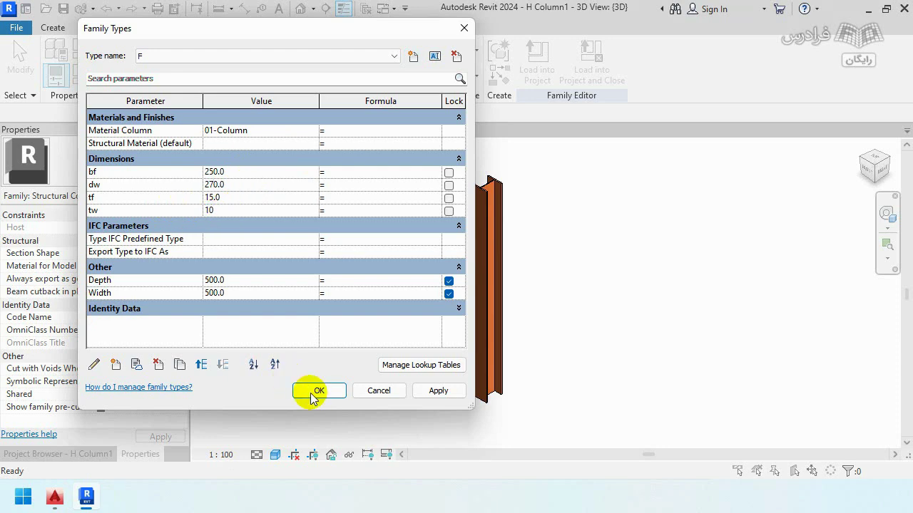
pyautogui.click(317, 391)
pyautogui.scroll(4, 507, 178)
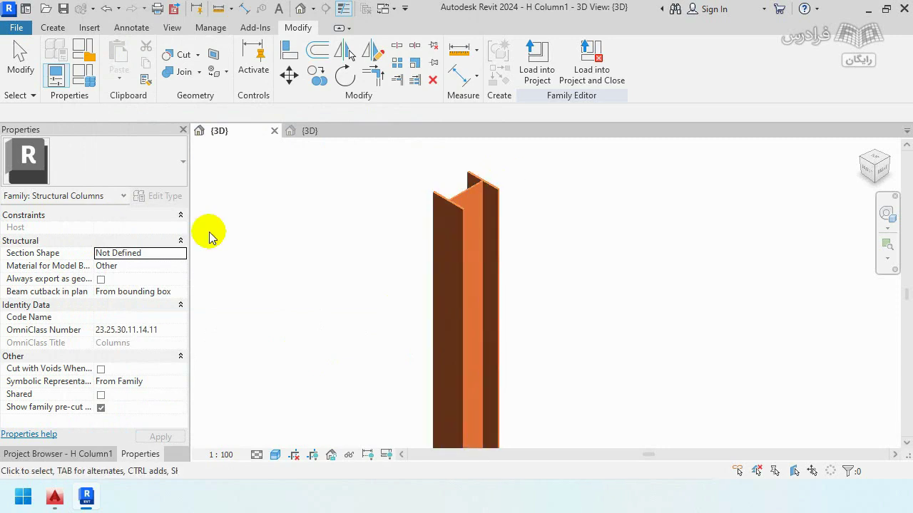
# Step: Save H Column1 and load it into Steel Project-04, overwriting the existing version and parameters
pyautogui.scroll(-3, 363, 280)
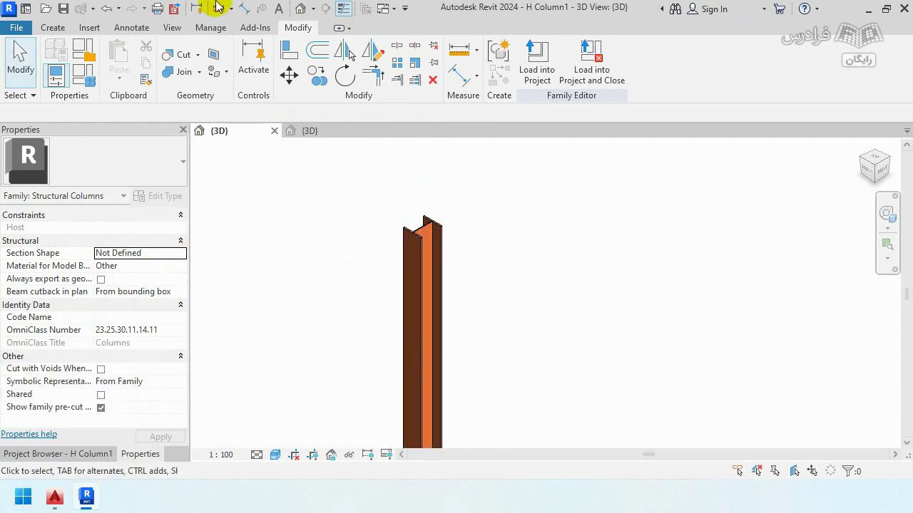
pyautogui.click(63, 12)
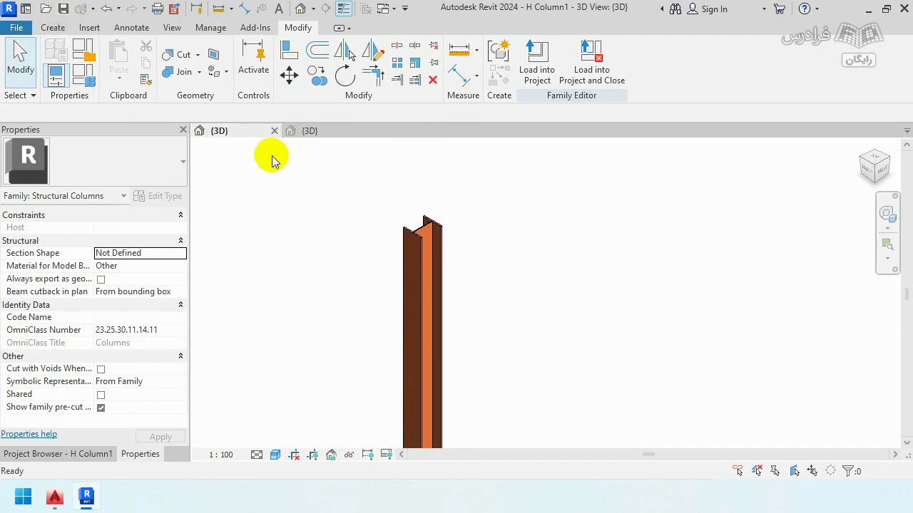
pyautogui.click(539, 78)
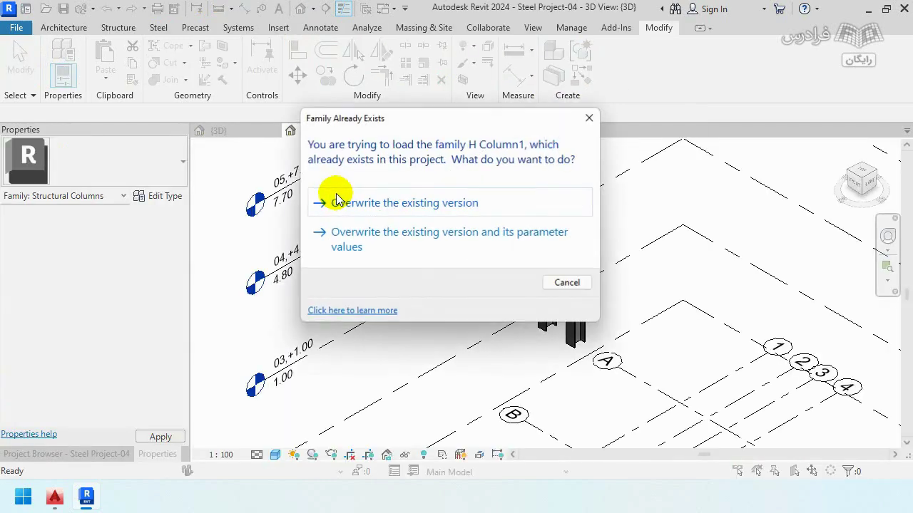
pyautogui.click(339, 242)
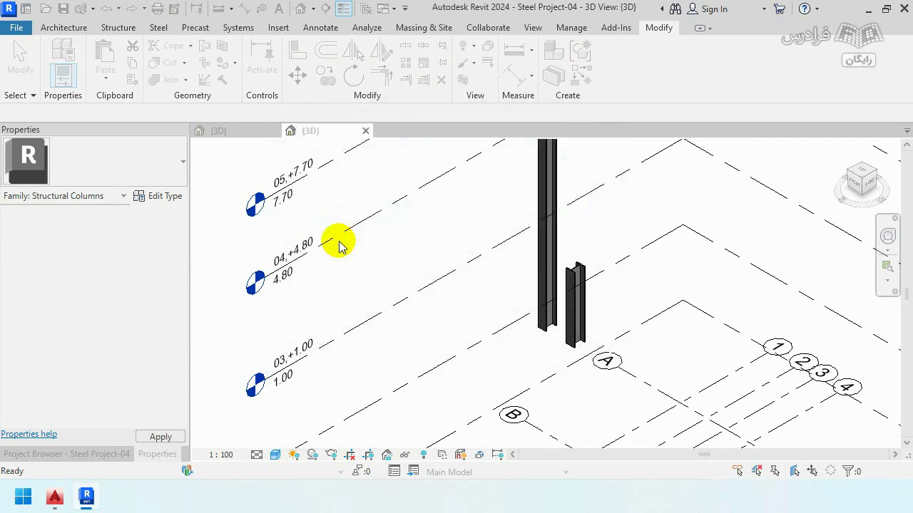
pyautogui.scroll(-4, 447, 242)
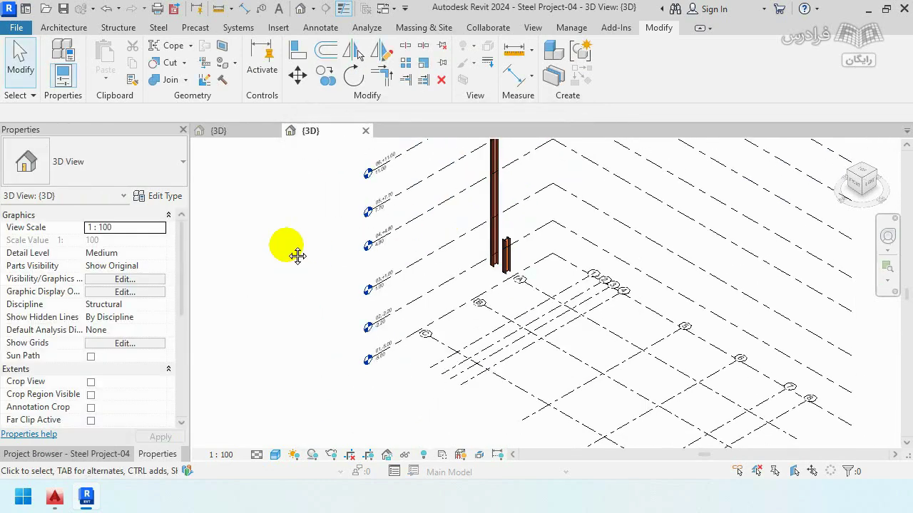
pyautogui.moveTo(297, 256); pyautogui.dragTo(322, 258, button='middle')
pyautogui.click(68, 455)
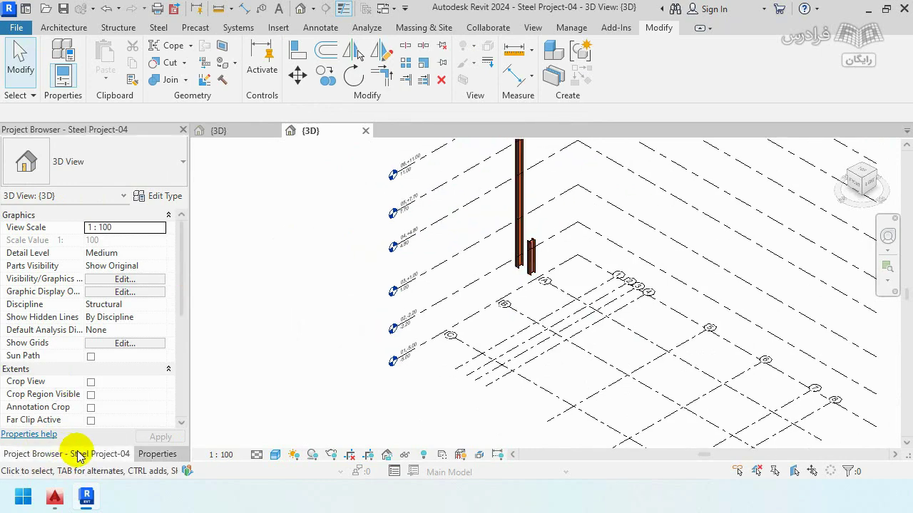
# Step: Open structural plan 01,-5.00 and delete the two column symbols near grid A
pyautogui.doubleClick(68, 172)
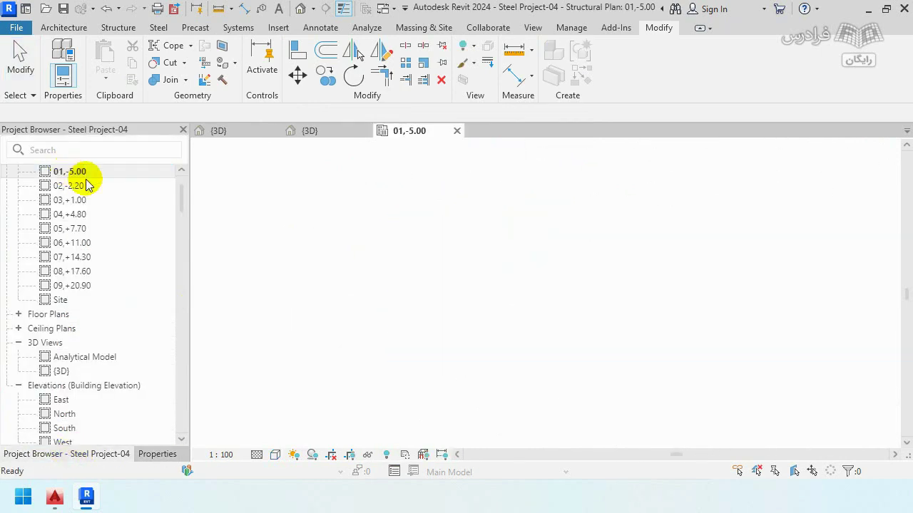
pyautogui.scroll(5, 435, 236)
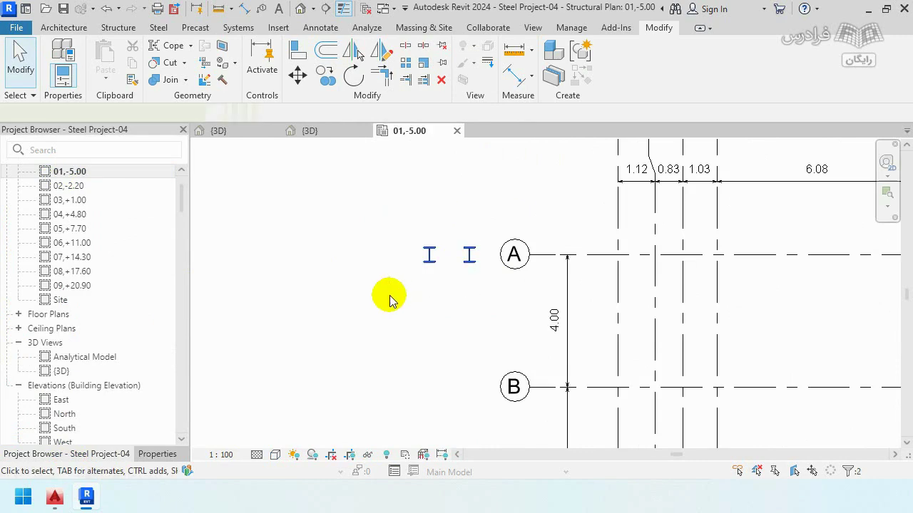
pyautogui.press('Delete')
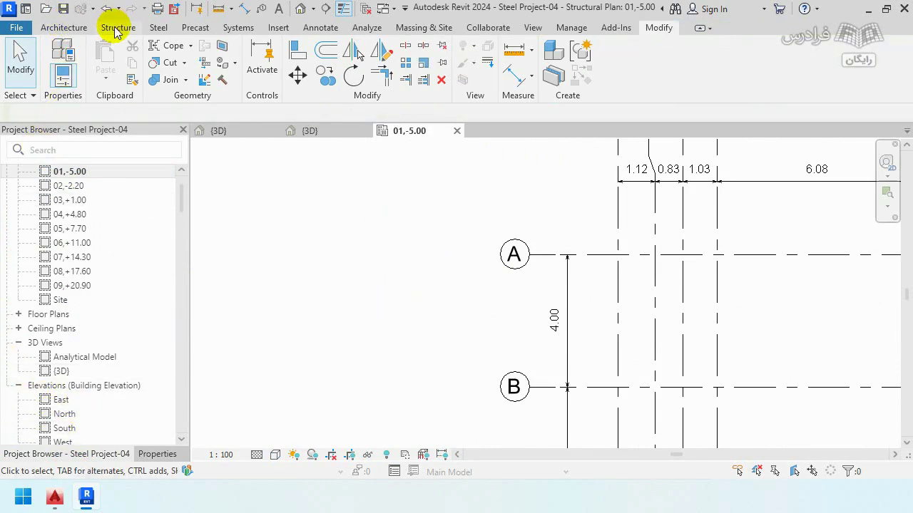
# Step: Start a vertical structural column as H Column1 type A, with the view in Shaded style
pyautogui.click(118, 28)
pyautogui.click(84, 65)
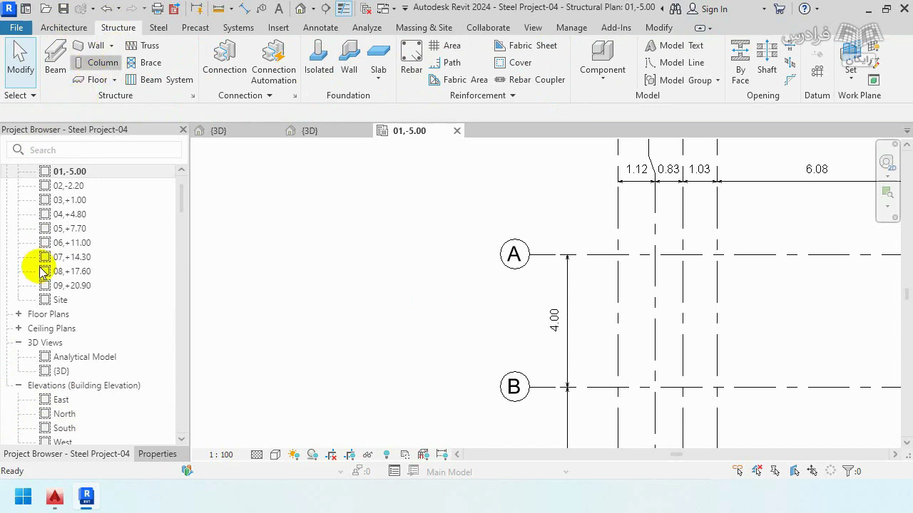
pyautogui.click(156, 454)
pyautogui.click(90, 165)
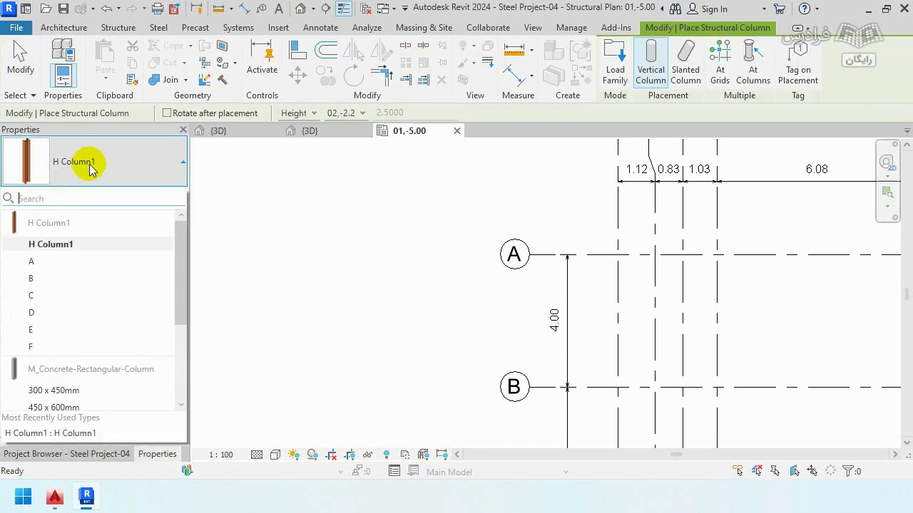
pyautogui.click(31, 263)
pyautogui.scroll(2, 371, 245)
pyautogui.scroll(2, 389, 247)
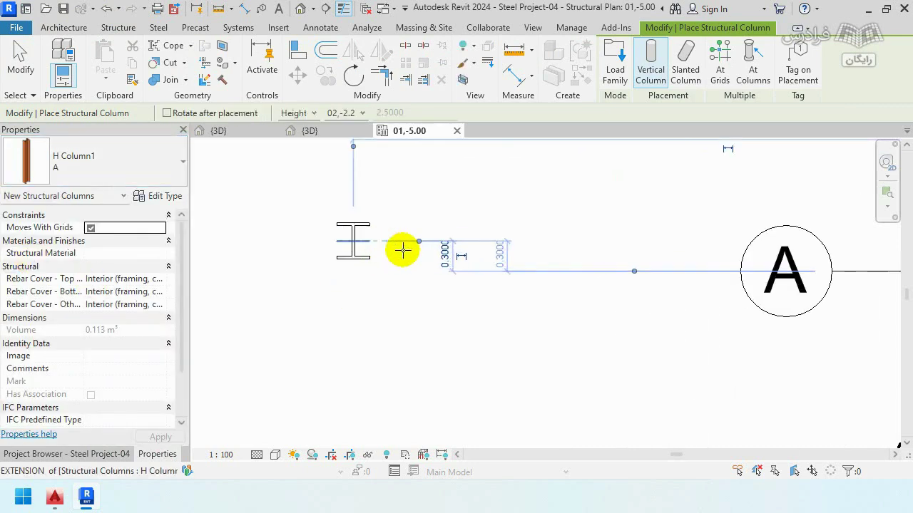
pyautogui.click(277, 456)
pyautogui.click(281, 398)
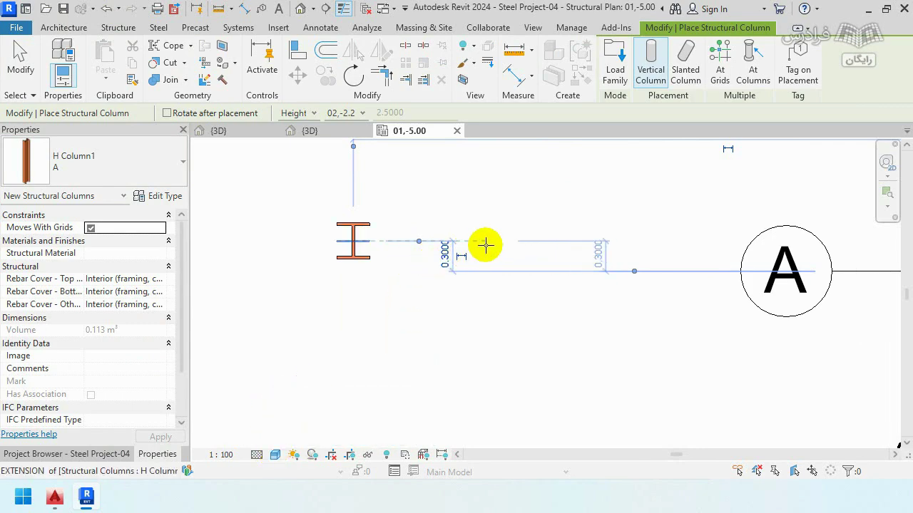
# Step: Place an H Column1 type D column beside the type A column
pyautogui.click(36, 165)
pyautogui.click(28, 270)
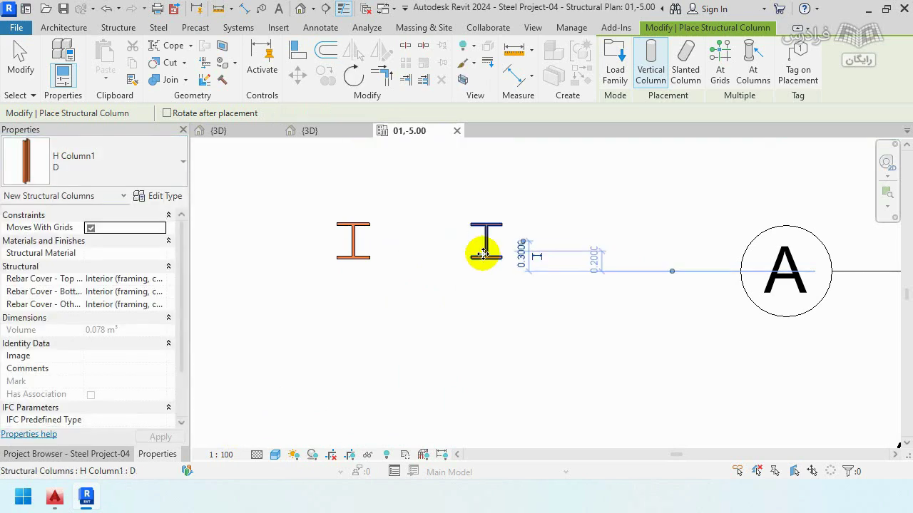
pyautogui.click(484, 254)
pyautogui.scroll(3, 484, 254)
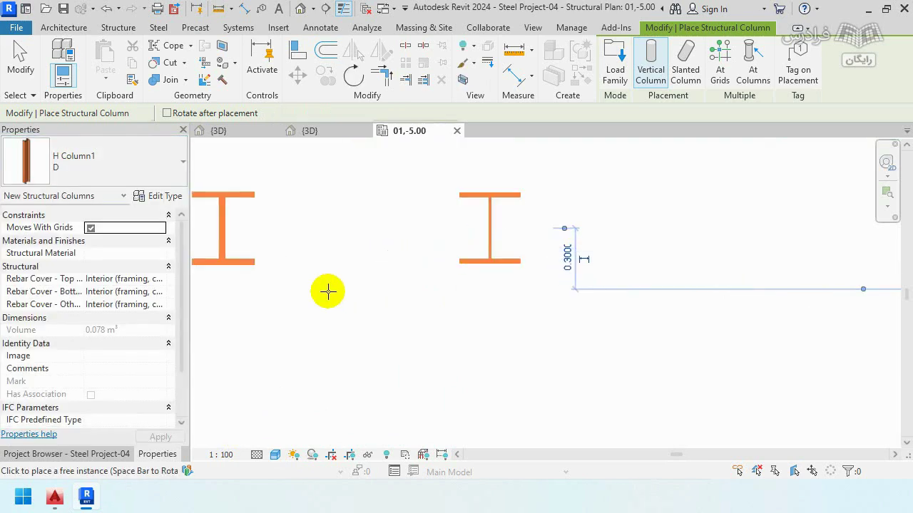
pyautogui.click(6, 51)
pyautogui.scroll(-2, 449, 253)
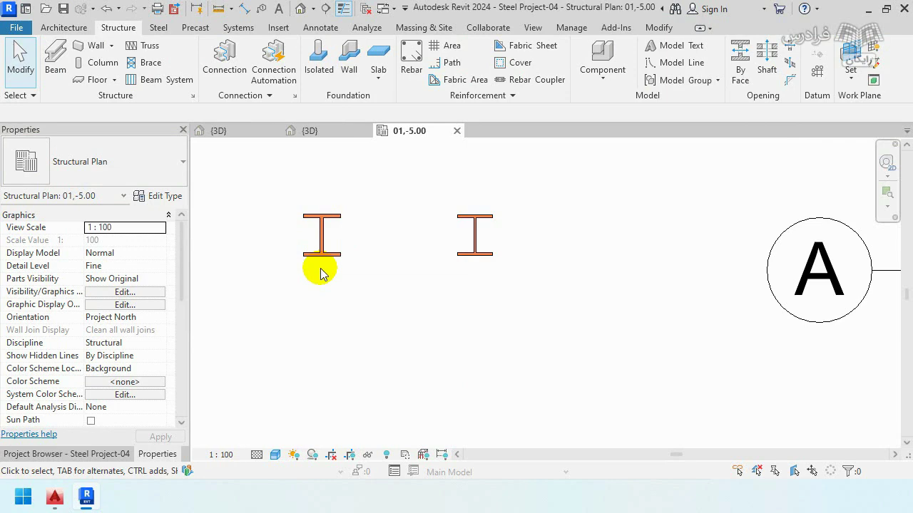
pyautogui.scroll(-1, 399, 246)
pyautogui.scroll(-2, 407, 242)
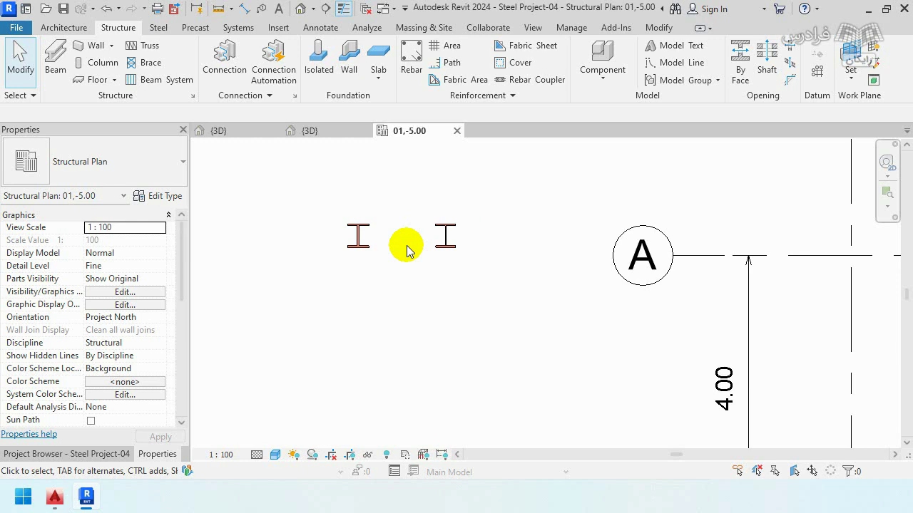
pyautogui.scroll(-1, 404, 228)
pyautogui.scroll(-2, 402, 216)
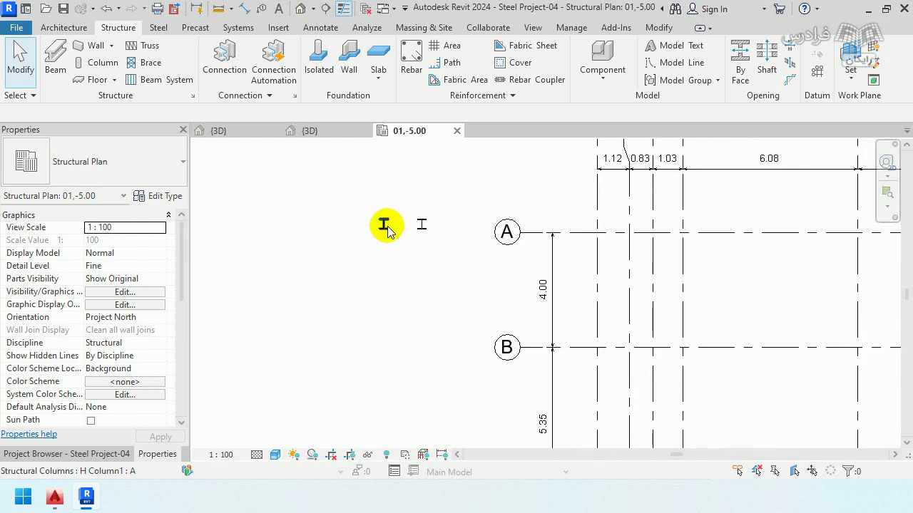
pyautogui.moveTo(383, 228); pyautogui.dragTo(324, 246, button='middle')
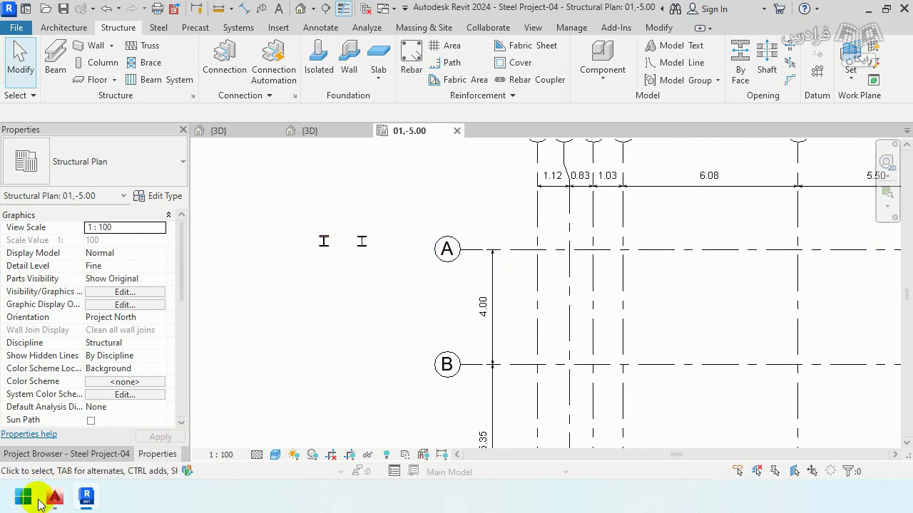
pyautogui.click(55, 497)
pyautogui.scroll(-3, 211, 206)
pyautogui.scroll(2, 277, 209)
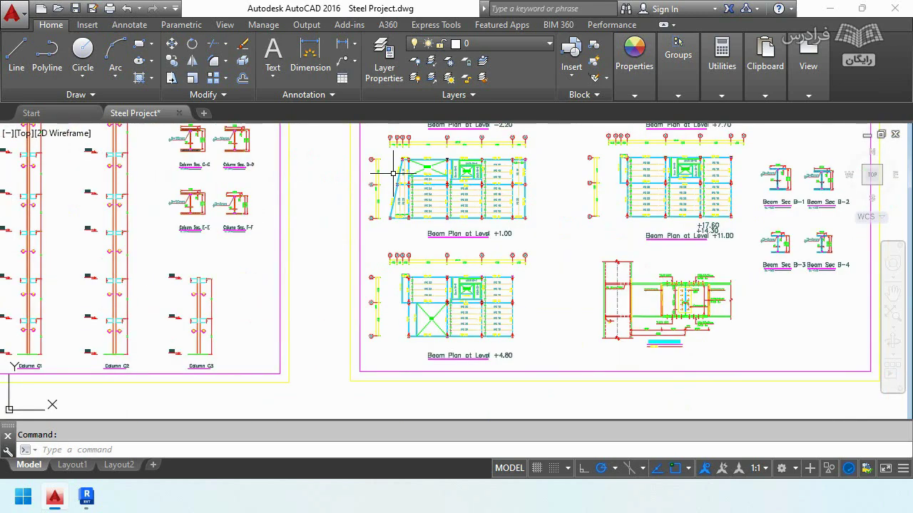
pyautogui.click(87, 497)
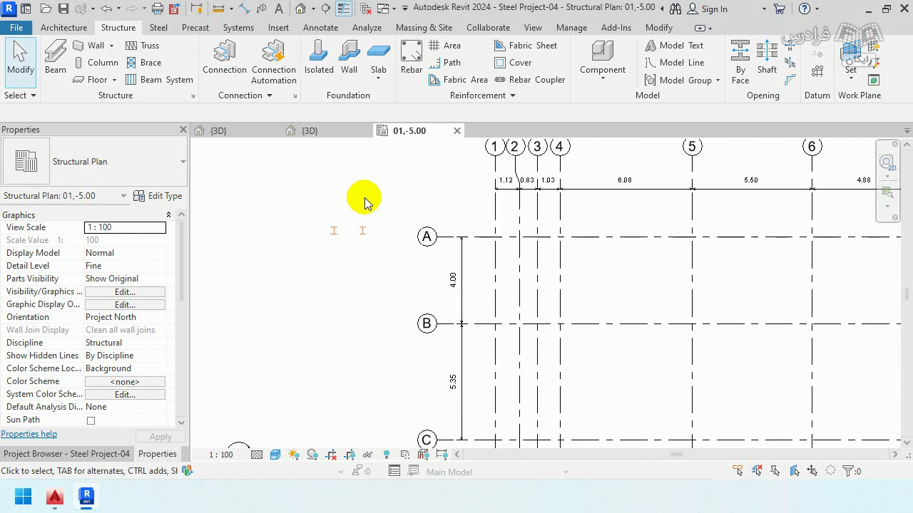
# Step: Save the model as project file Steel Project-05
pyautogui.click(13, 28)
pyautogui.moveTo(51, 196)
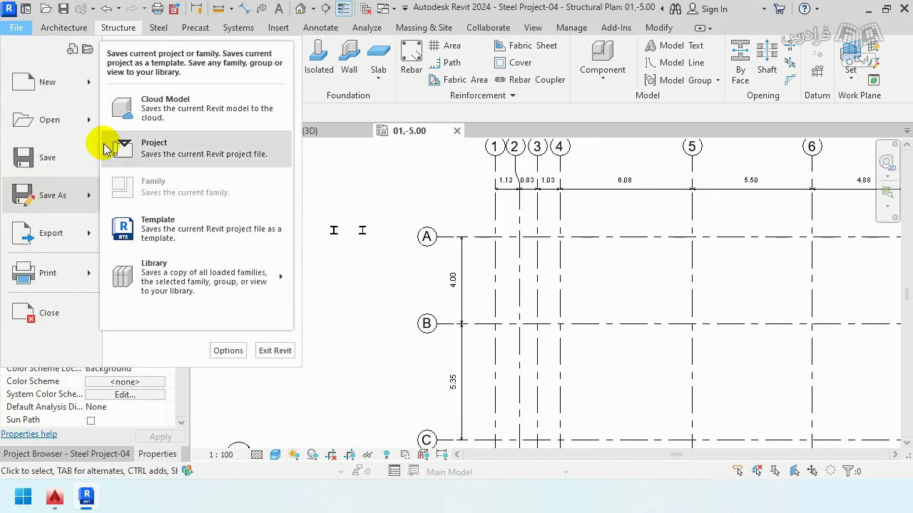
pyautogui.click(121, 147)
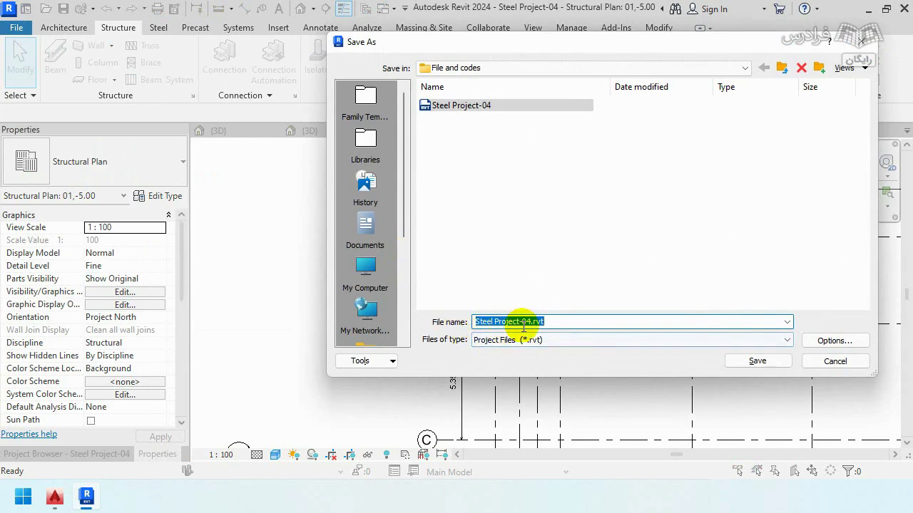
pyautogui.moveTo(526, 322); pyautogui.dragTo(599, 333)
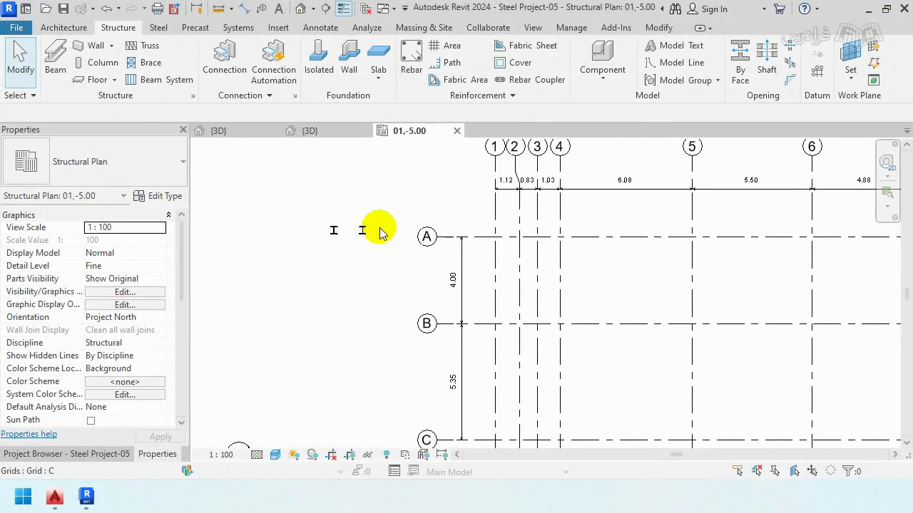
# Step: Delete both test columns and bring up AutoCAD's Steel Project drawing
pyautogui.moveTo(407, 179); pyautogui.dragTo(294, 262)
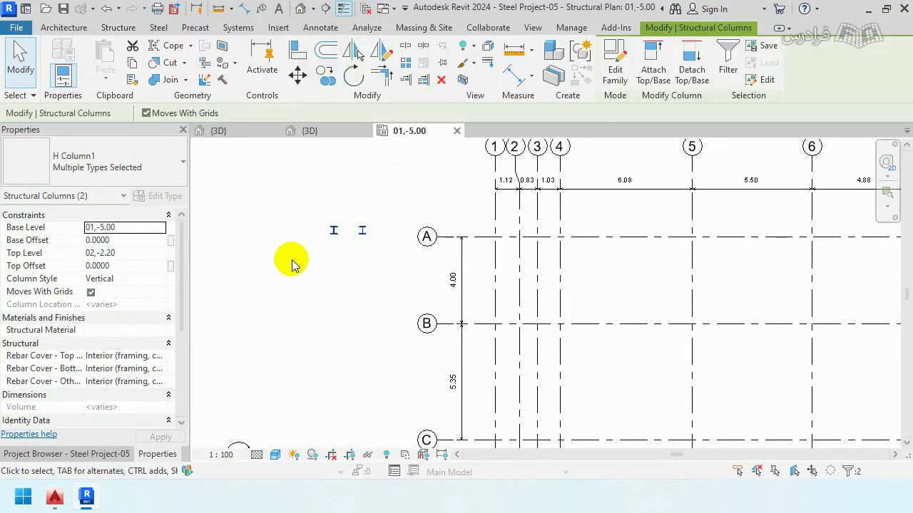
pyautogui.press('Delete')
pyautogui.click(54, 497)
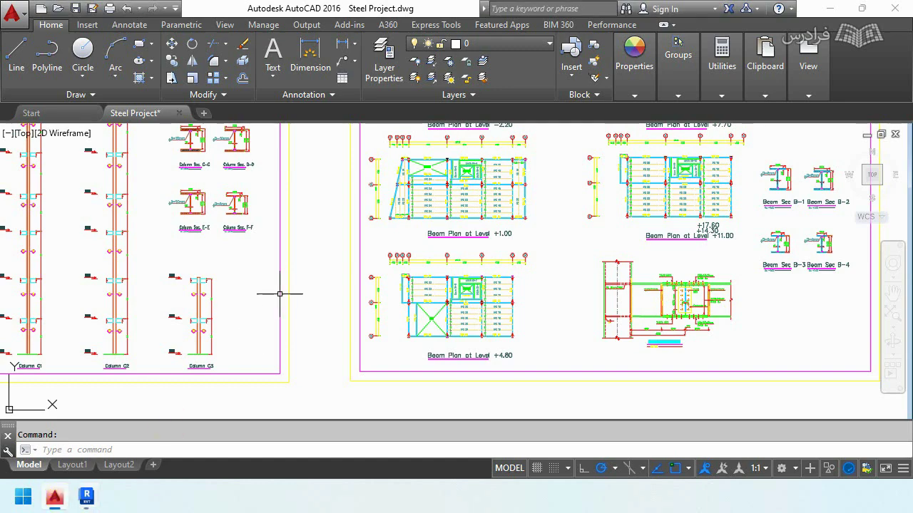
pyautogui.moveTo(207, 257); pyautogui.dragTo(304, 258, button='middle')
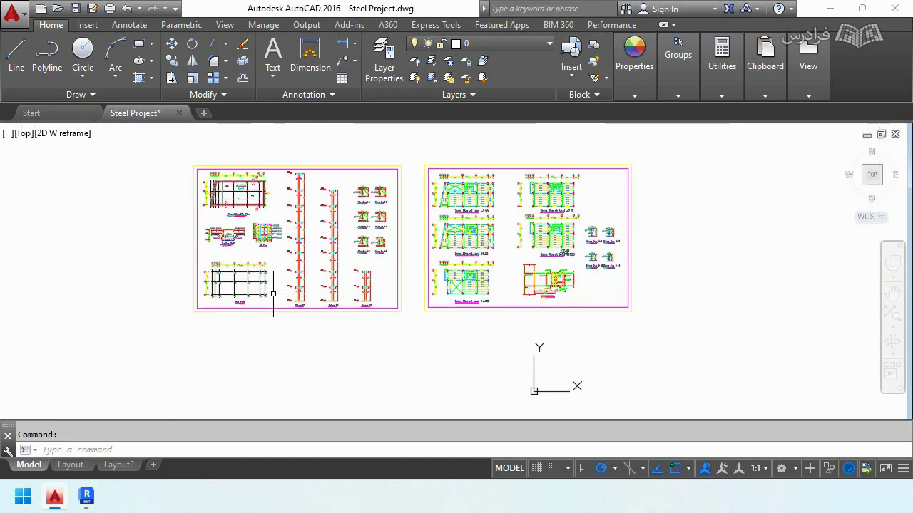
pyautogui.scroll(4, 236, 282)
pyautogui.scroll(5, 178, 278)
pyautogui.scroll(4, 240, 250)
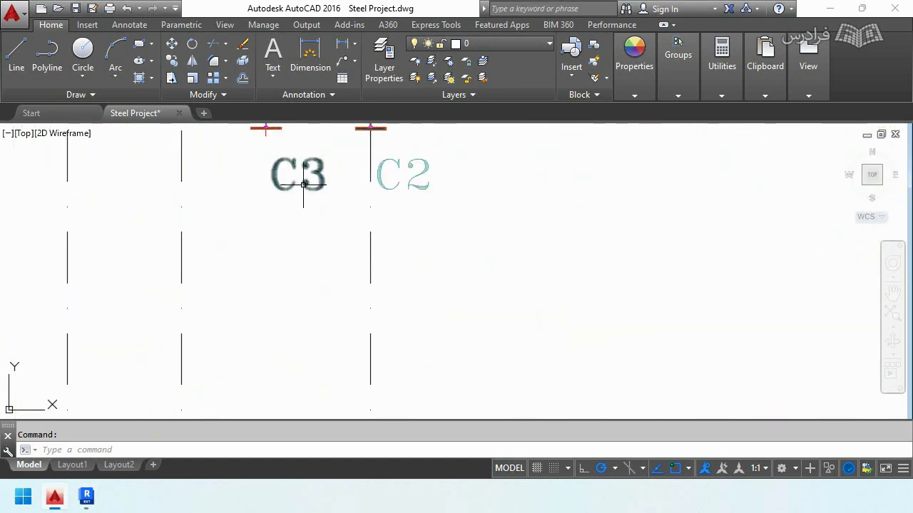
pyautogui.scroll(-4, 312, 190)
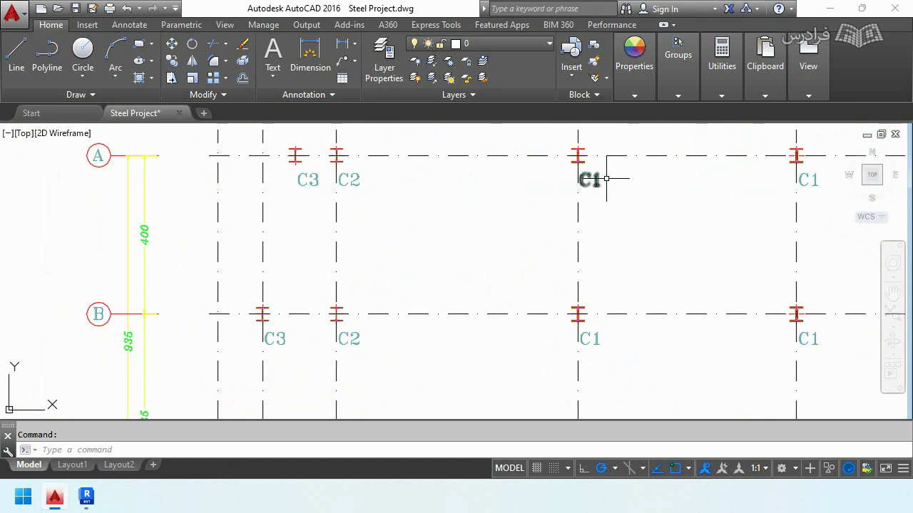
pyautogui.scroll(-6, 212, 231)
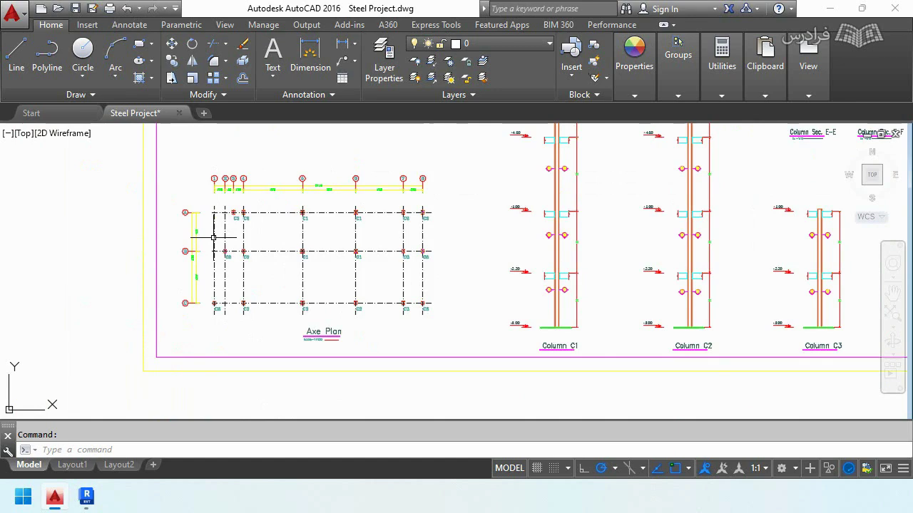
pyautogui.scroll(5, 175, 244)
pyautogui.scroll(-5, 175, 244)
pyautogui.scroll(1, 495, 258)
pyautogui.scroll(-1, 485, 291)
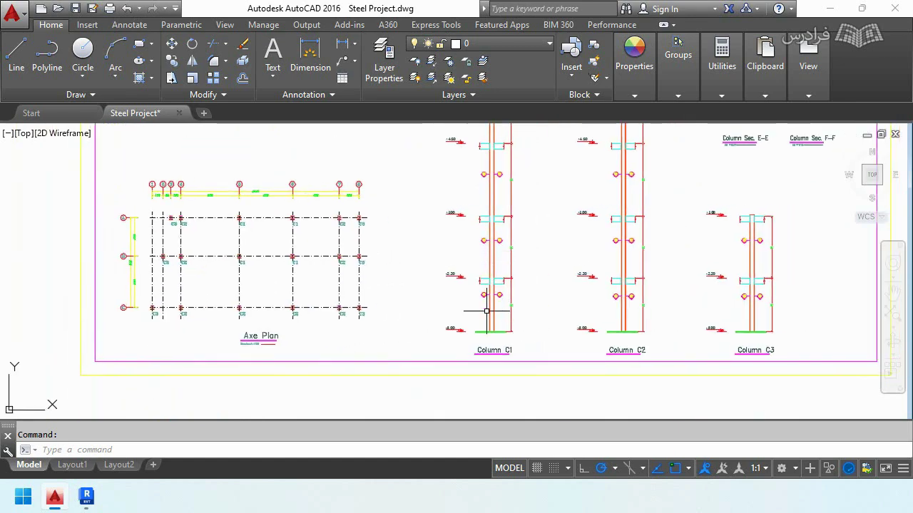
pyautogui.scroll(5, 476, 382)
pyautogui.scroll(-3, 442, 257)
pyautogui.scroll(1, 428, 214)
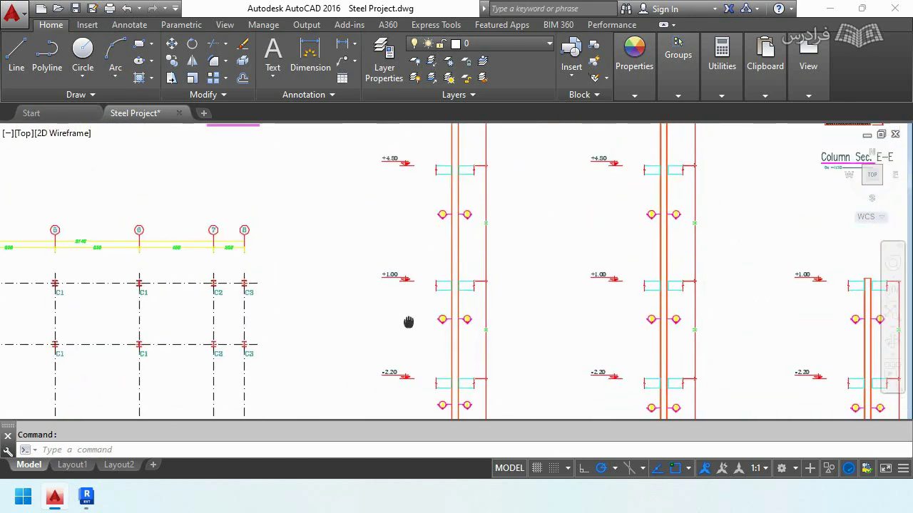
pyautogui.scroll(3, 433, 223)
pyautogui.scroll(3, 451, 185)
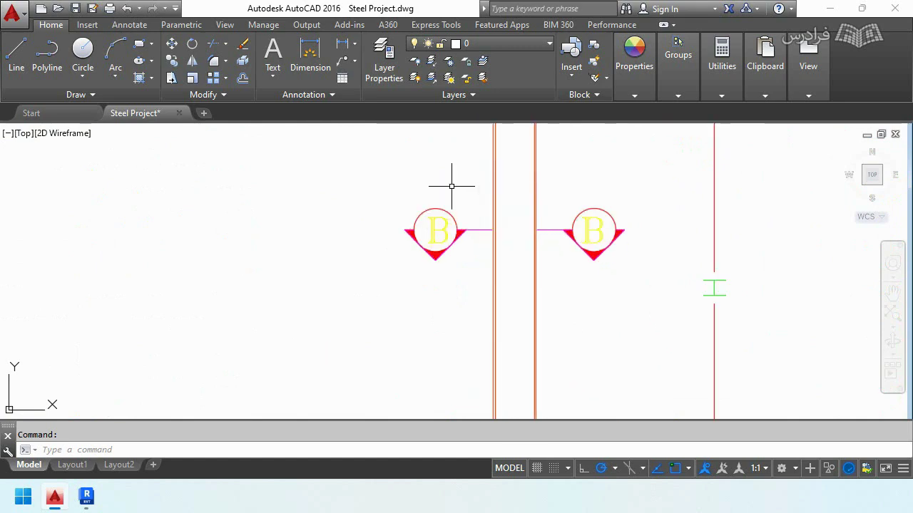
pyautogui.click(435, 231)
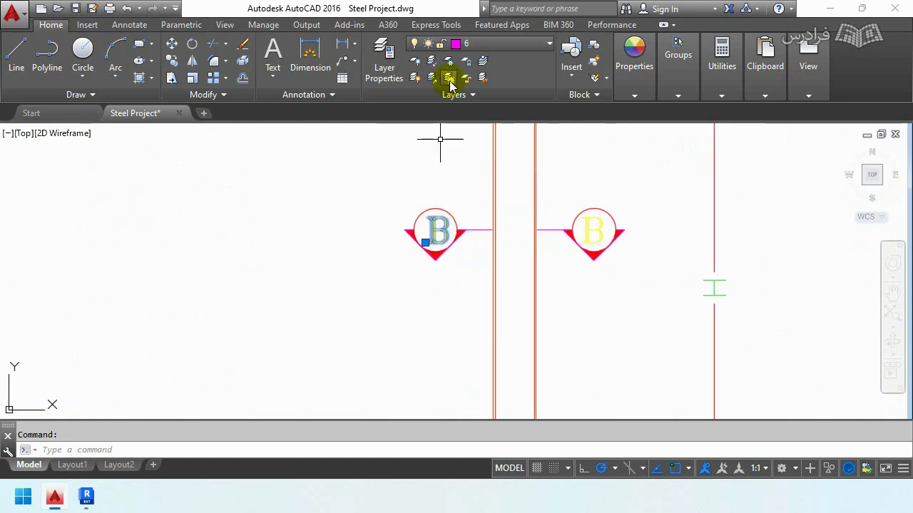
pyautogui.press('Escape')
pyautogui.scroll(-1, 278, 207)
pyautogui.scroll(2, 371, 222)
pyautogui.scroll(-4, 383, 350)
pyautogui.scroll(-2, 385, 343)
pyautogui.scroll(2, 387, 169)
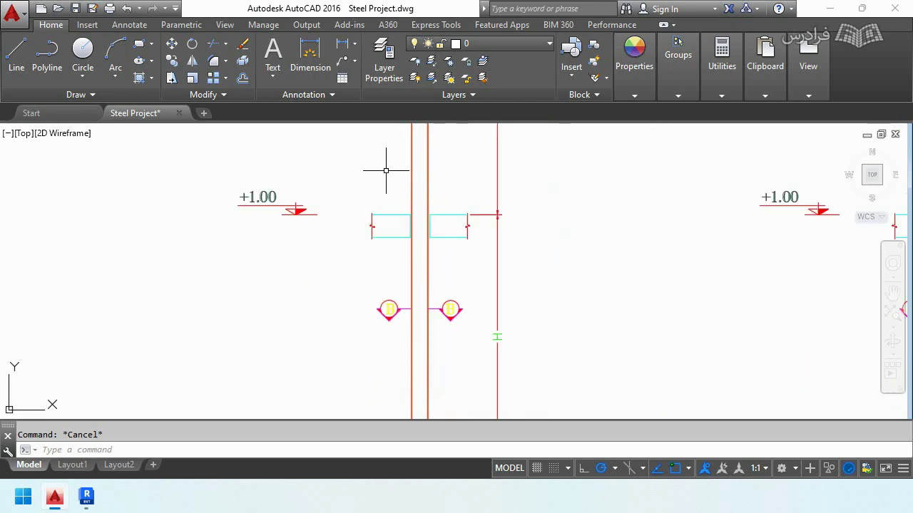
pyautogui.scroll(2, 385, 301)
pyautogui.scroll(-2, 386, 301)
pyautogui.scroll(-1, 400, 167)
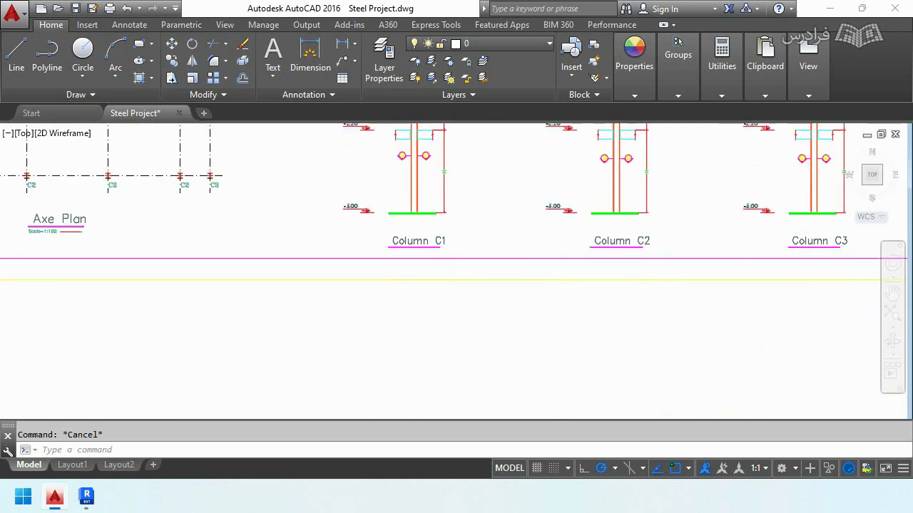
pyautogui.scroll(4, 400, 174)
pyautogui.moveTo(400, 173); pyautogui.dragTo(393, 259, button='middle')
pyautogui.scroll(-2, 393, 204)
pyautogui.scroll(-2, 393, 214)
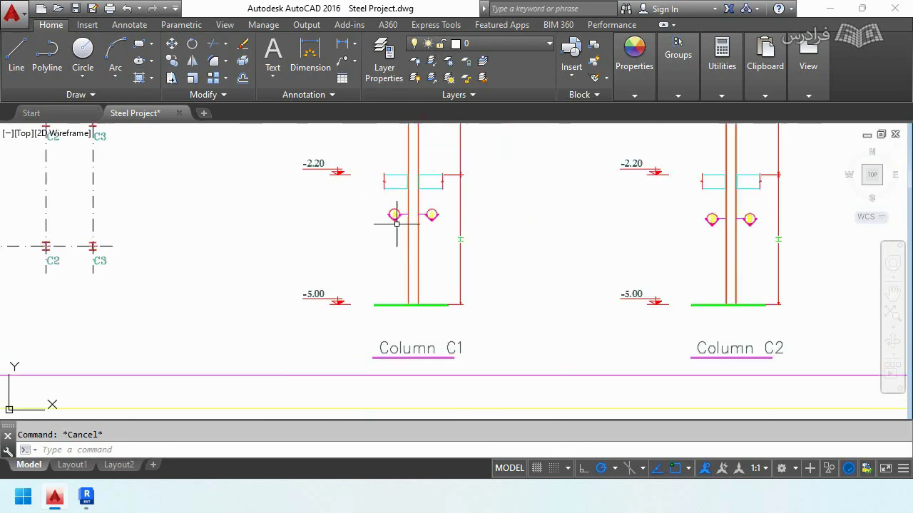
pyautogui.scroll(-2, 397, 227)
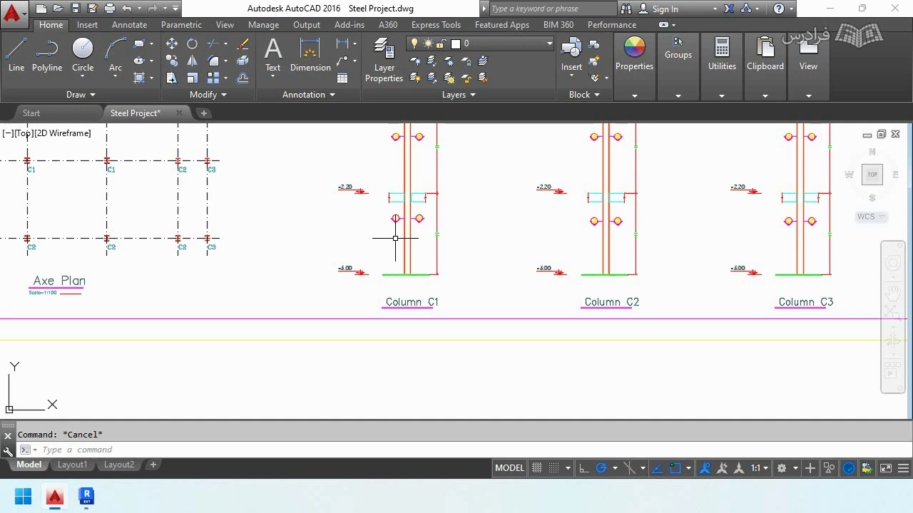
pyautogui.scroll(5, 373, 243)
pyautogui.scroll(-3, 424, 210)
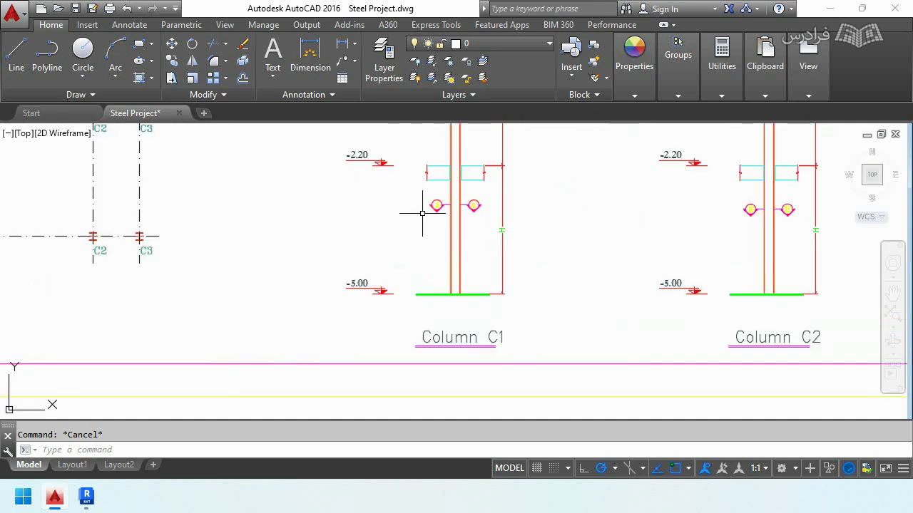
pyautogui.moveTo(424, 209); pyautogui.dragTo(423, 288, button='middle')
pyautogui.scroll(4, 432, 159)
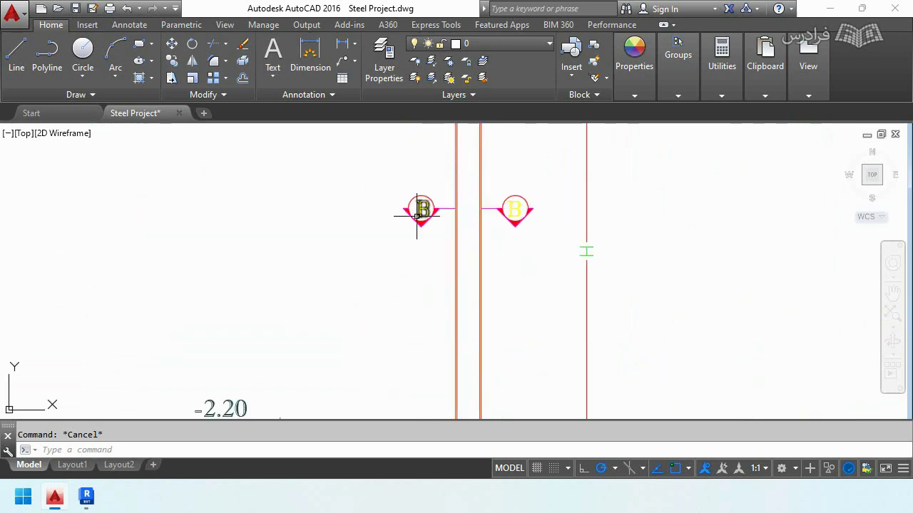
pyautogui.scroll(-6, 410, 214)
pyautogui.scroll(3, 418, 196)
pyautogui.scroll(3, 418, 190)
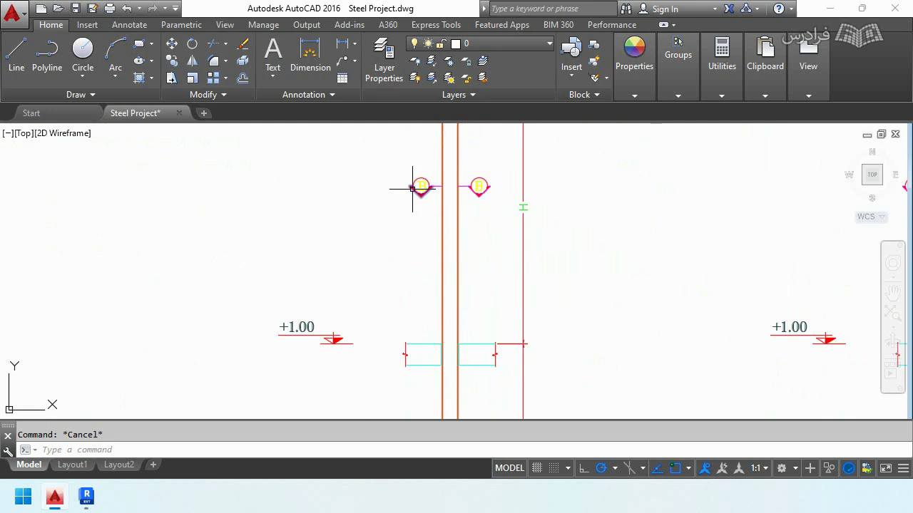
pyautogui.scroll(2, 415, 187)
pyautogui.scroll(-5, 417, 190)
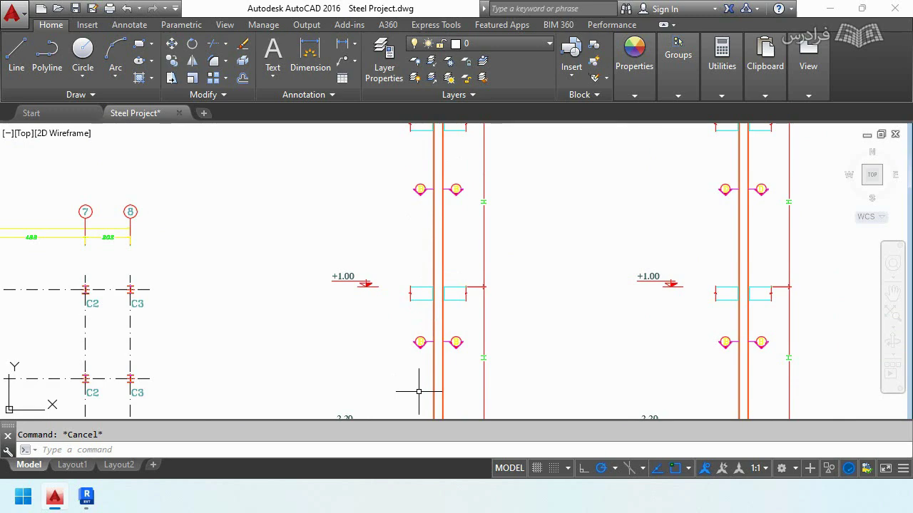
pyautogui.click(407, 435)
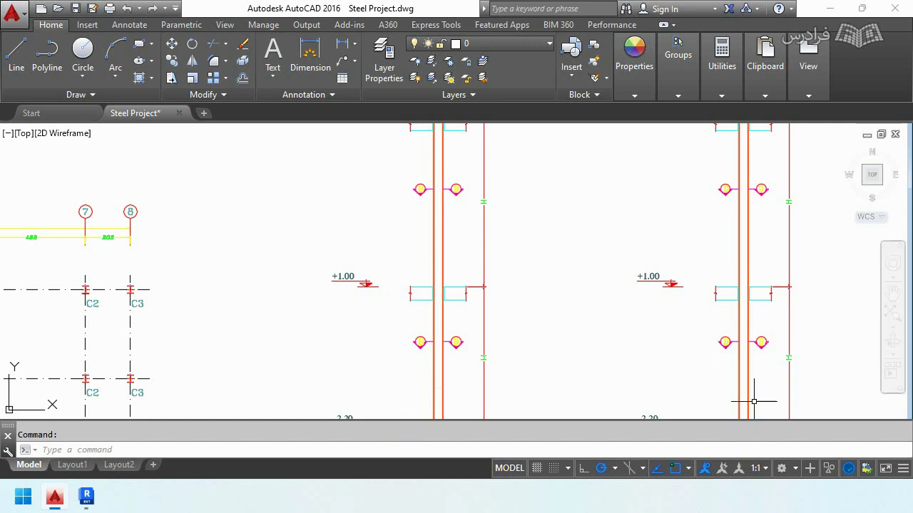
pyautogui.scroll(8, 758, 365)
pyautogui.scroll(-4, 720, 335)
pyautogui.scroll(-2, 621, 279)
pyautogui.moveTo(603, 238); pyautogui.dragTo(560, 428, button='middle')
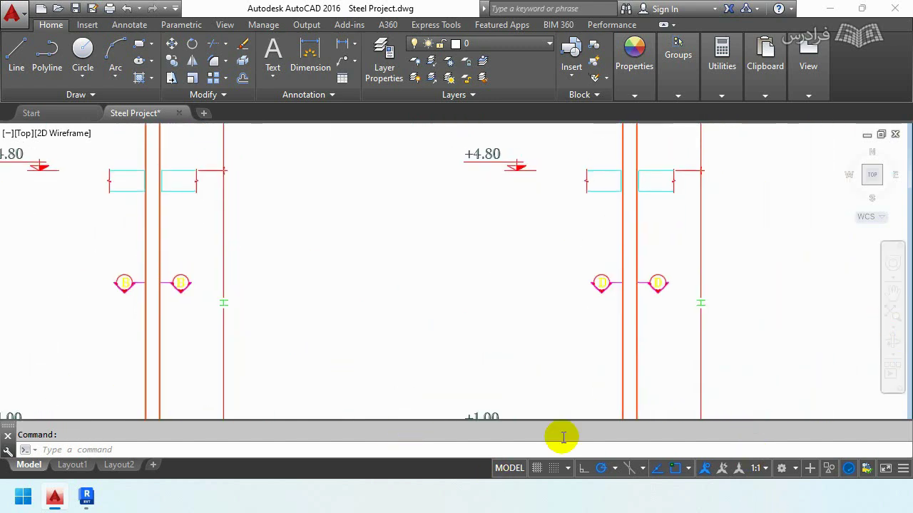
pyautogui.scroll(4, 616, 291)
pyautogui.scroll(-6, 592, 292)
pyautogui.scroll(-1, 568, 349)
pyautogui.scroll(3, 570, 300)
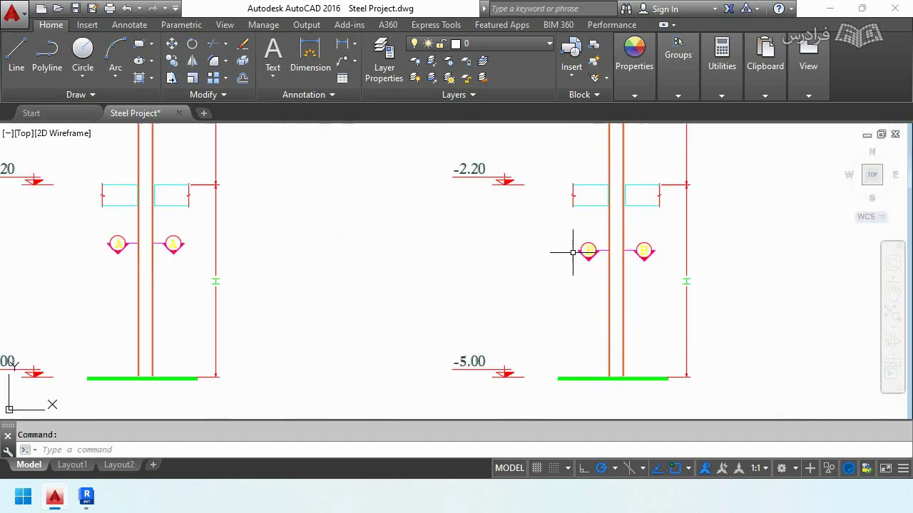
pyautogui.scroll(3, 566, 249)
pyautogui.scroll(-7, 570, 261)
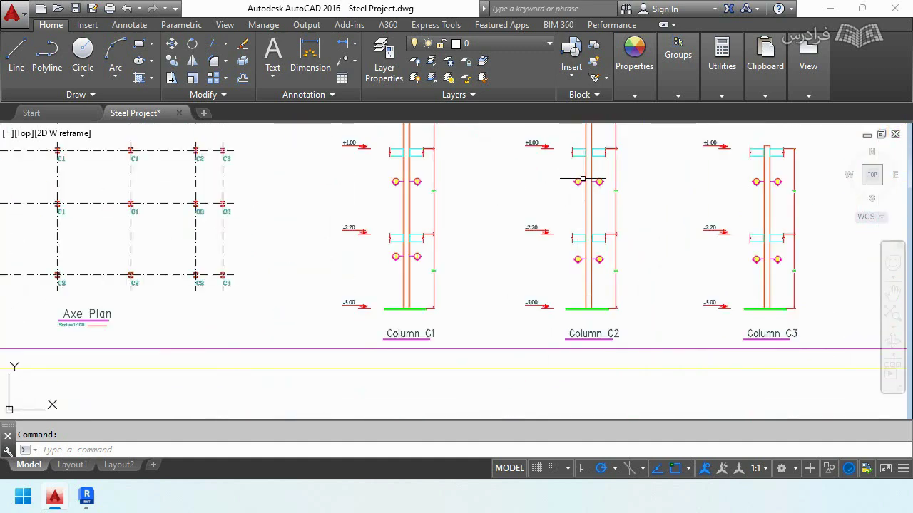
pyautogui.moveTo(215, 235); pyautogui.dragTo(373, 275, button='middle')
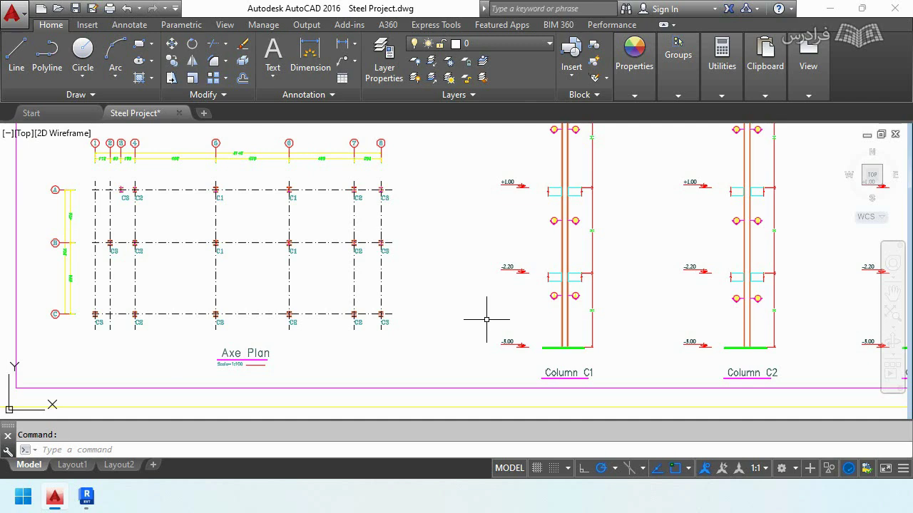
pyautogui.scroll(4, 589, 367)
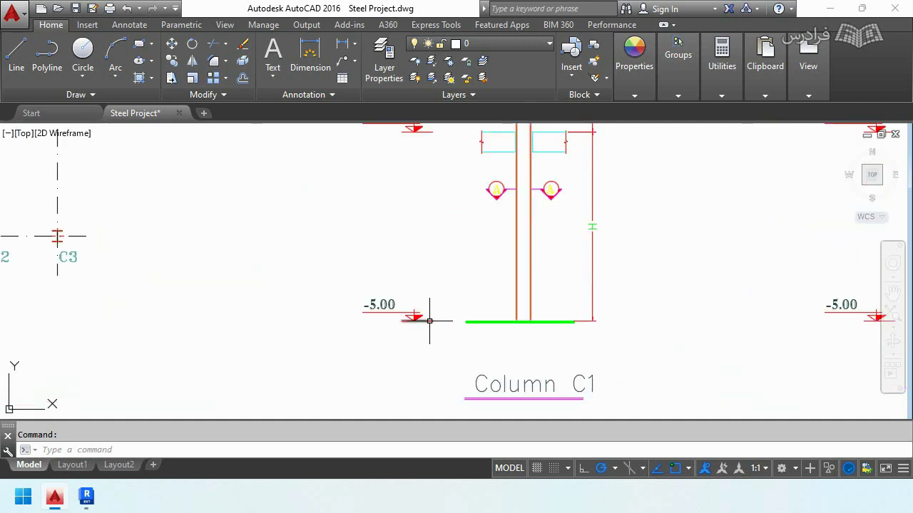
pyautogui.scroll(-2, 432, 321)
pyautogui.scroll(-2, 431, 326)
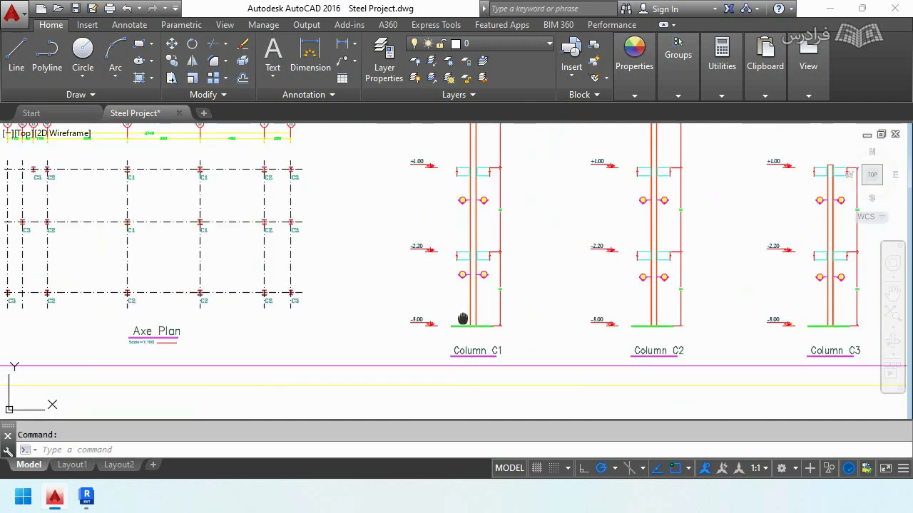
pyautogui.moveTo(463, 319); pyautogui.dragTo(469, 366, button='middle')
pyautogui.scroll(-3, 468, 366)
pyautogui.scroll(2, 464, 190)
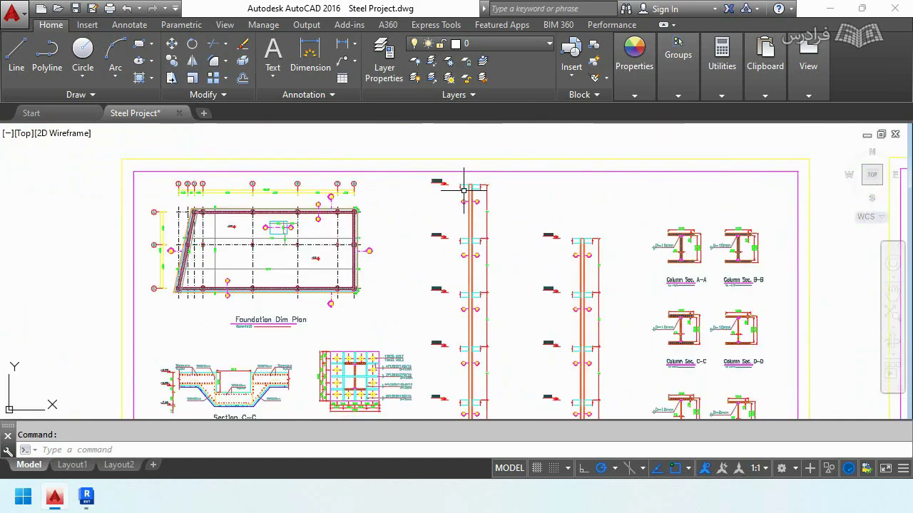
pyautogui.scroll(4, 463, 190)
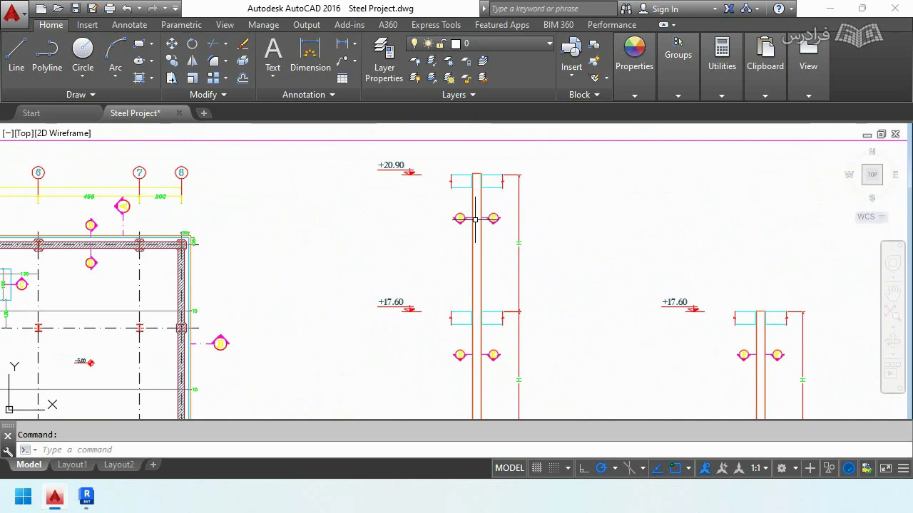
pyautogui.scroll(-4, 500, 189)
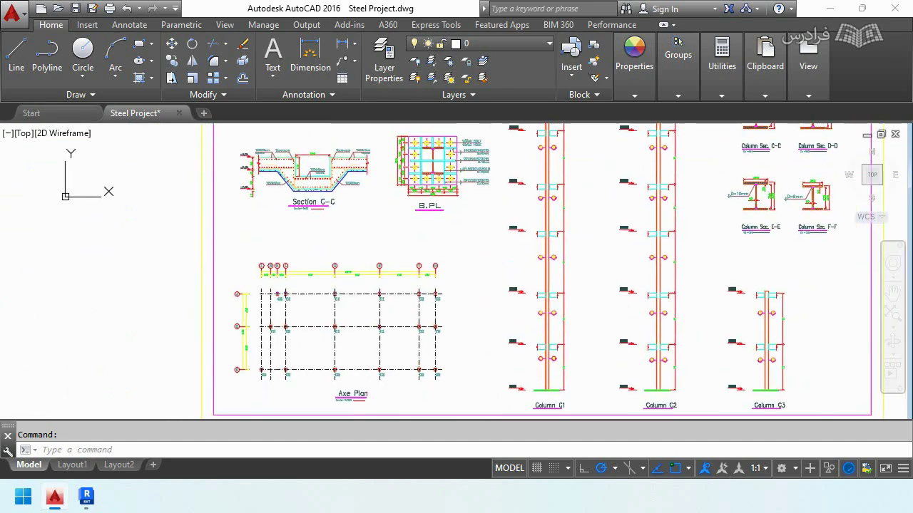
pyautogui.moveTo(315, 393); pyautogui.dragTo(372, 178, button='middle')
pyautogui.scroll(6, 335, 285)
pyautogui.scroll(4, 331, 296)
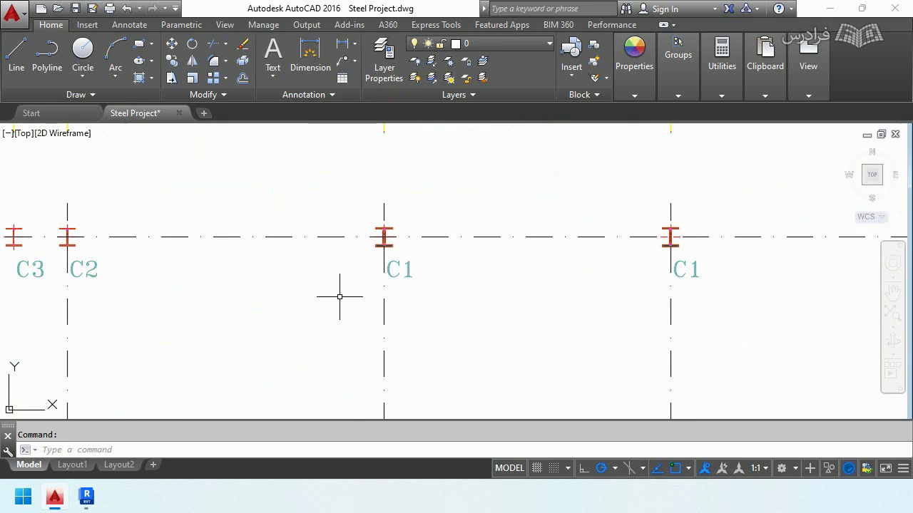
pyautogui.scroll(-4, 330, 193)
pyautogui.scroll(2, 347, 207)
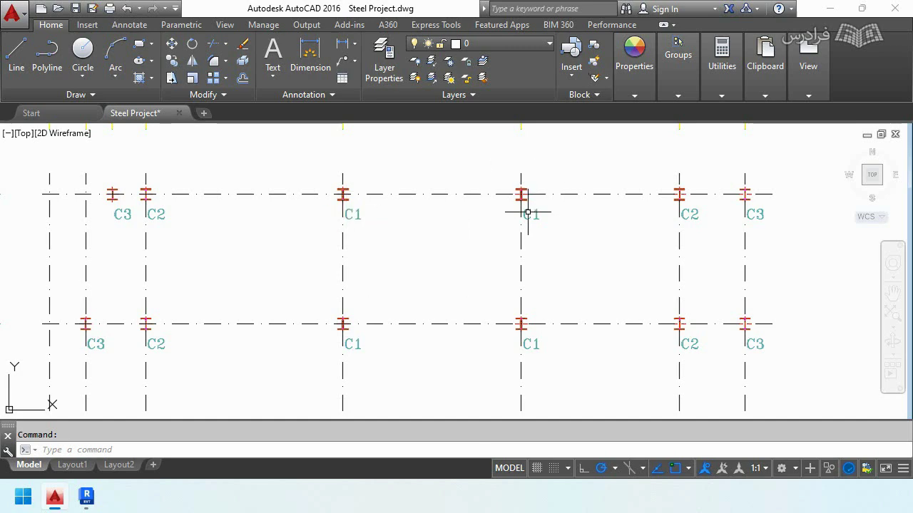
pyautogui.scroll(-2, 284, 275)
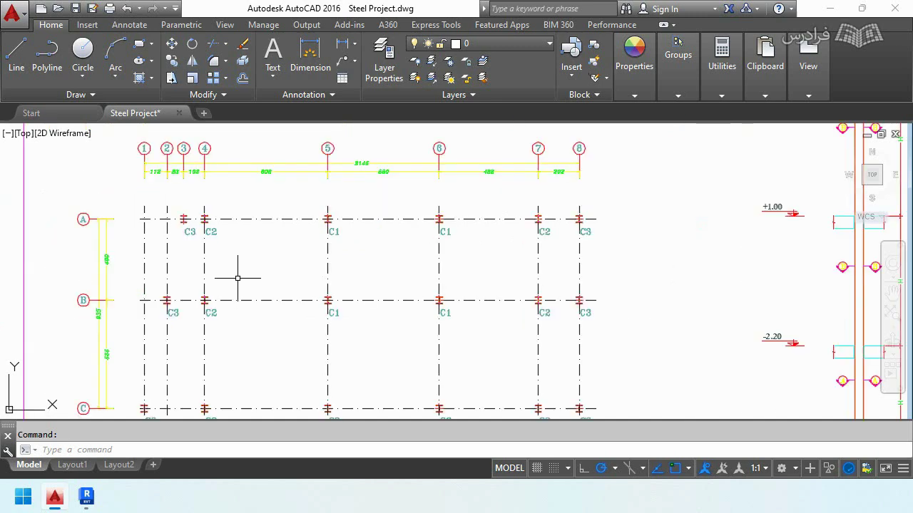
pyautogui.scroll(2, 74, 224)
pyautogui.moveTo(72, 229); pyautogui.dragTo(64, 257, button='middle')
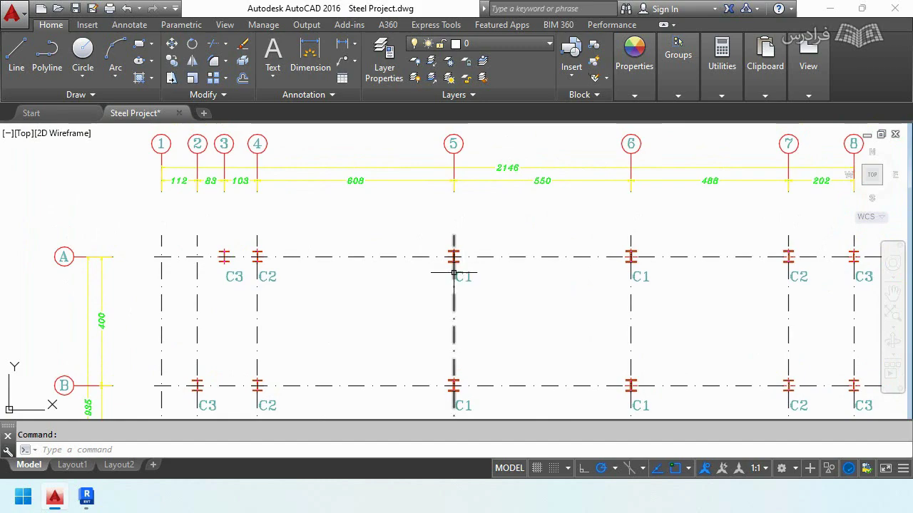
pyautogui.moveTo(87, 497)
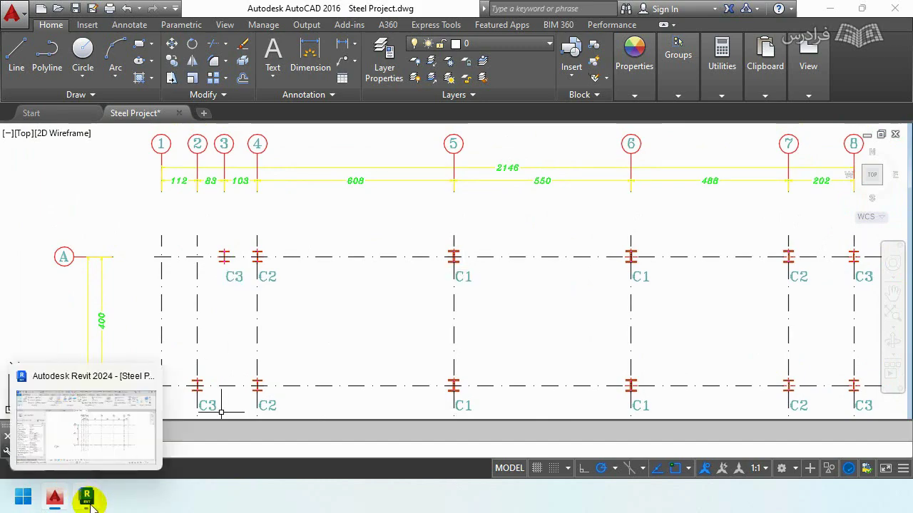
pyautogui.click(86, 496)
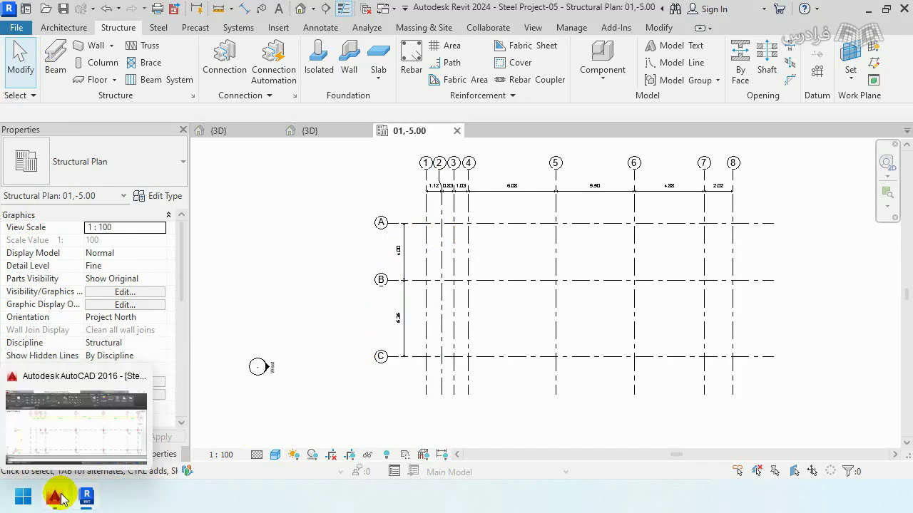
pyautogui.click(55, 497)
pyautogui.scroll(-3, 387, 330)
pyautogui.scroll(-1, 583, 297)
pyautogui.scroll(3, 583, 297)
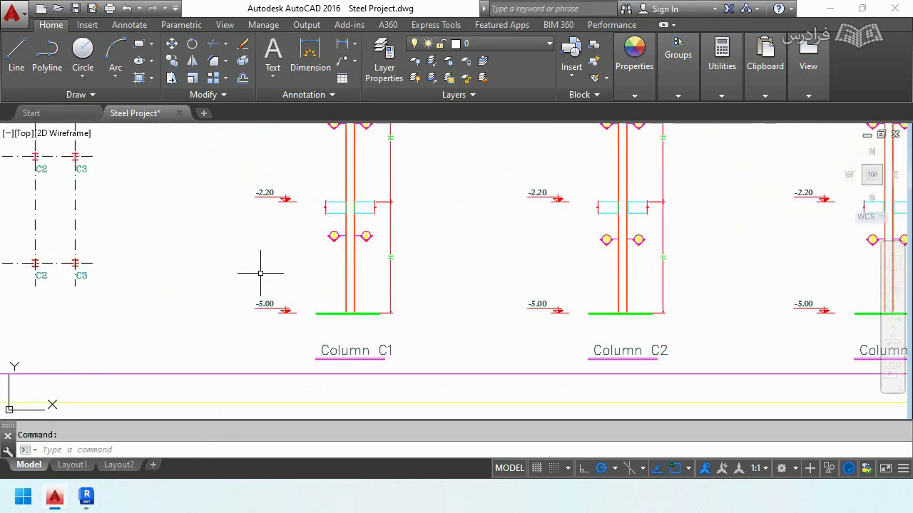
pyautogui.scroll(3, 259, 271)
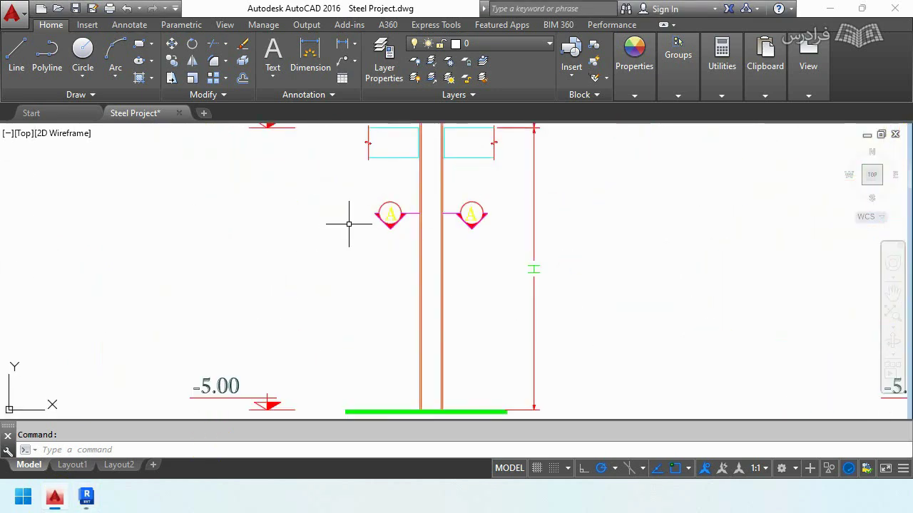
# Step: Place an H Column1 type A column at grid 5/A with top level 02,-2.20
pyautogui.click(86, 497)
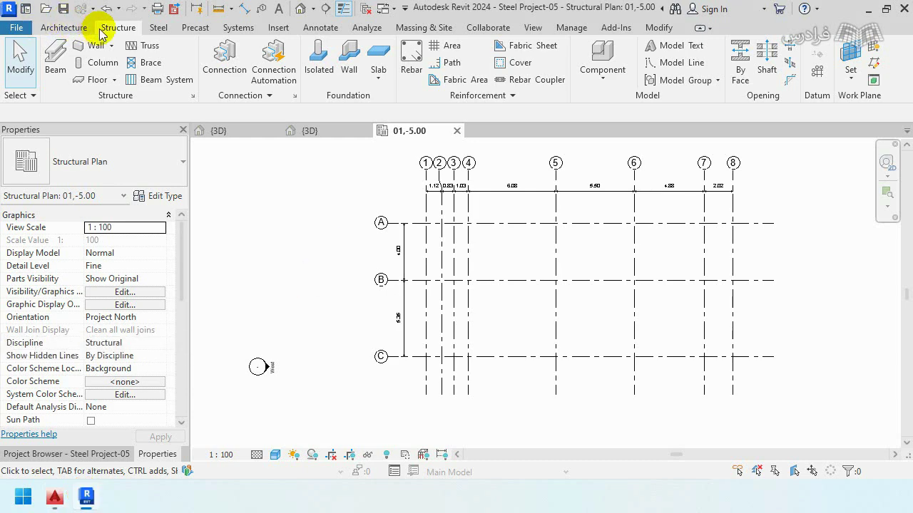
pyautogui.click(95, 62)
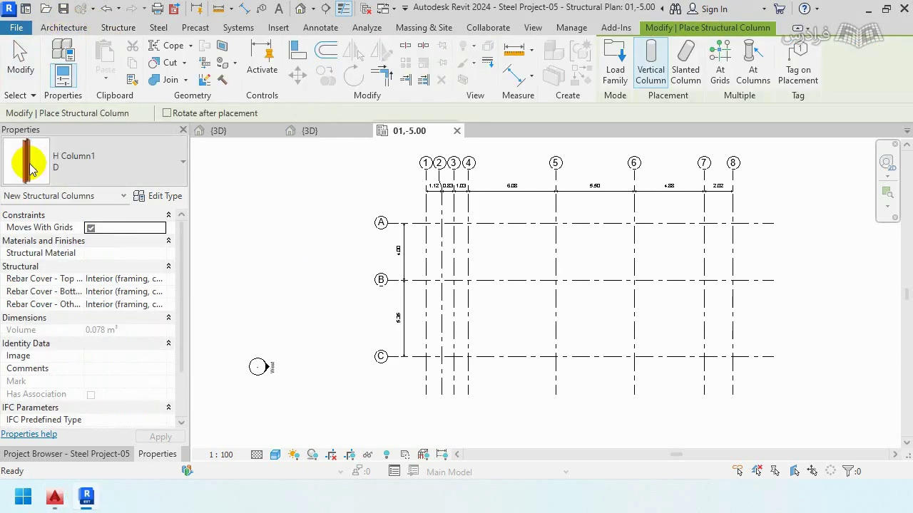
pyautogui.click(30, 169)
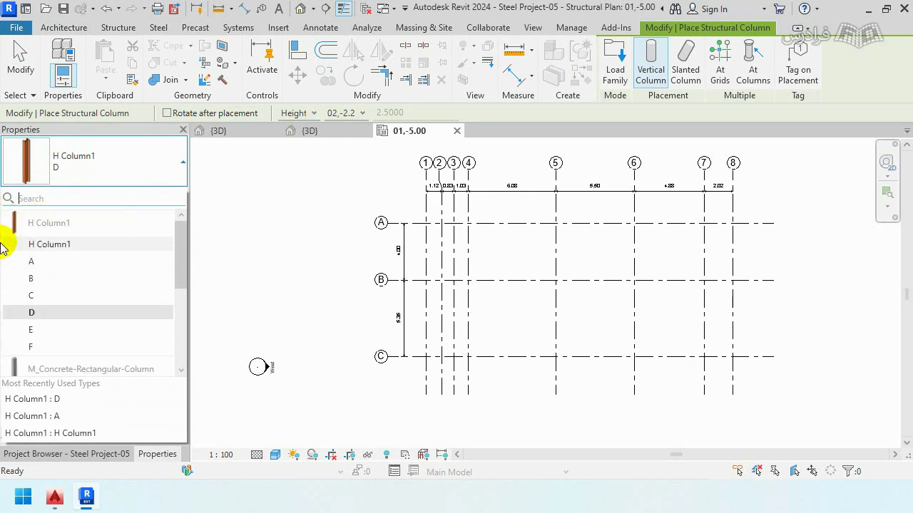
pyautogui.click(31, 261)
pyautogui.scroll(2, 456, 213)
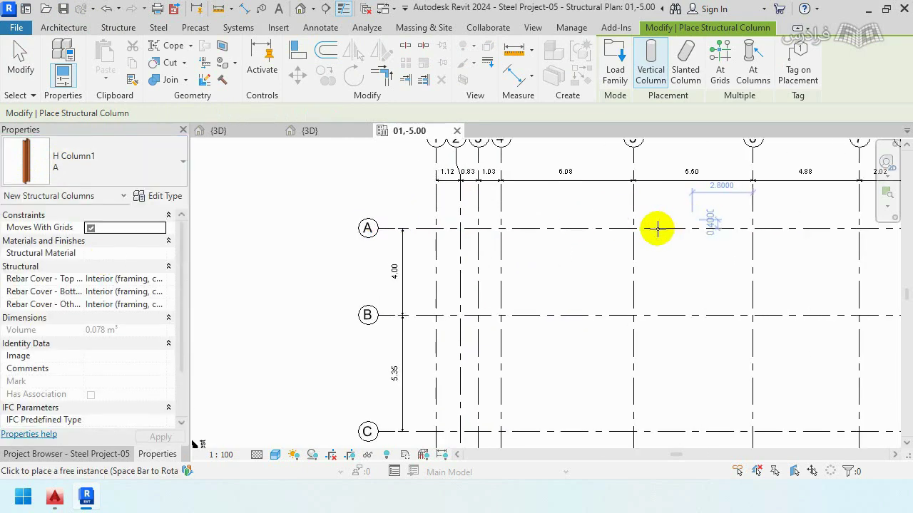
pyautogui.scroll(2, 658, 228)
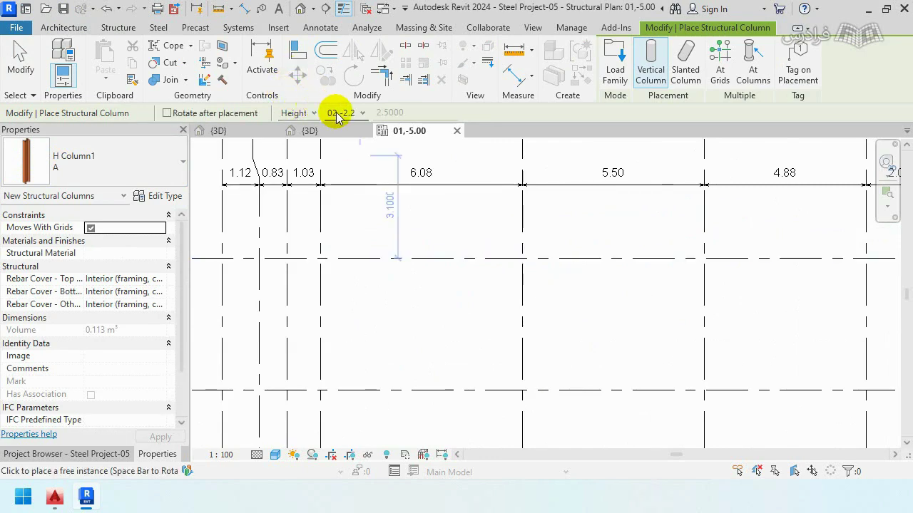
pyautogui.click(337, 115)
pyautogui.click(344, 193)
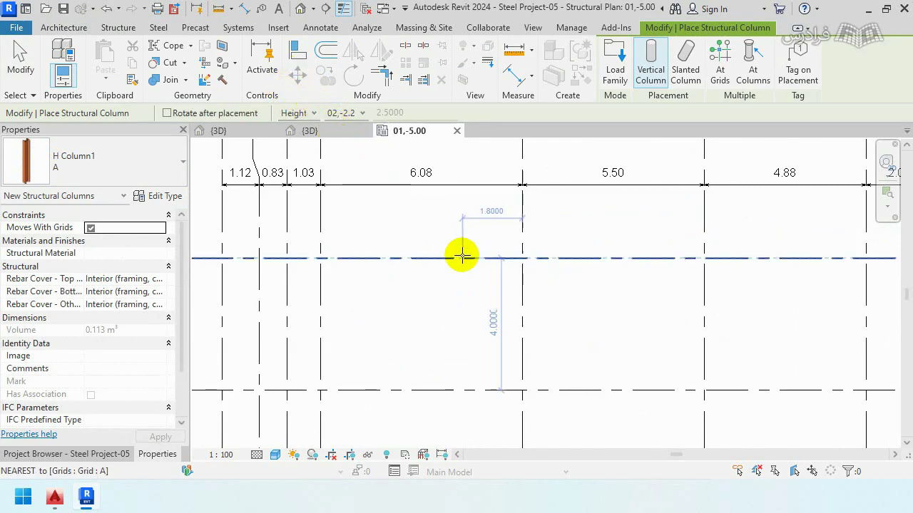
pyautogui.click(521, 259)
pyautogui.click(18, 56)
pyautogui.scroll(2, 467, 314)
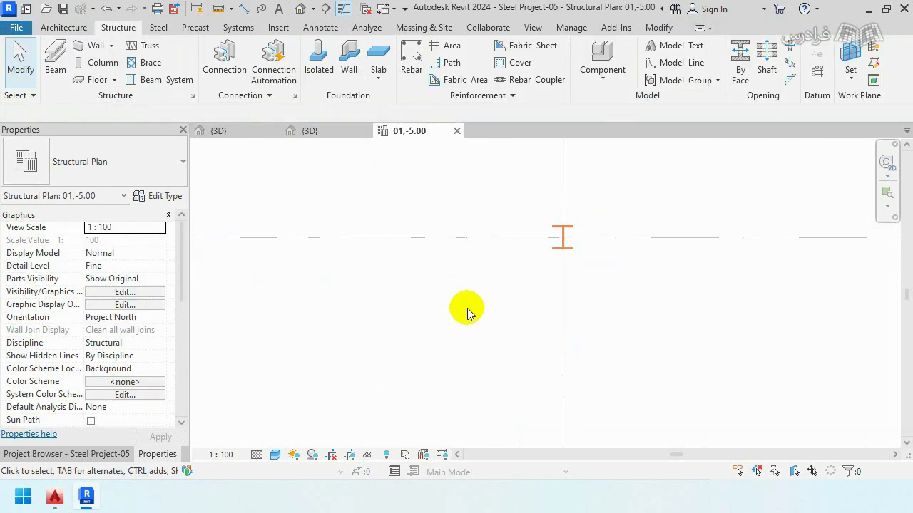
pyautogui.scroll(-2, 467, 314)
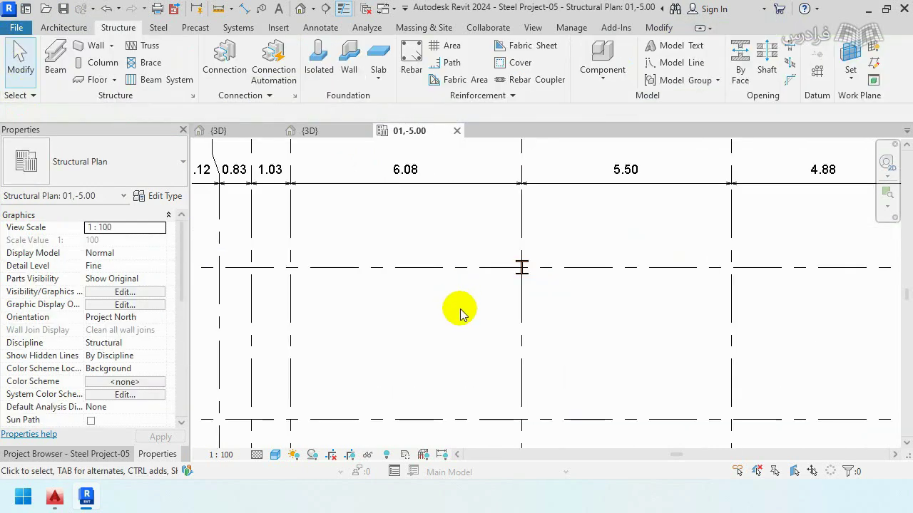